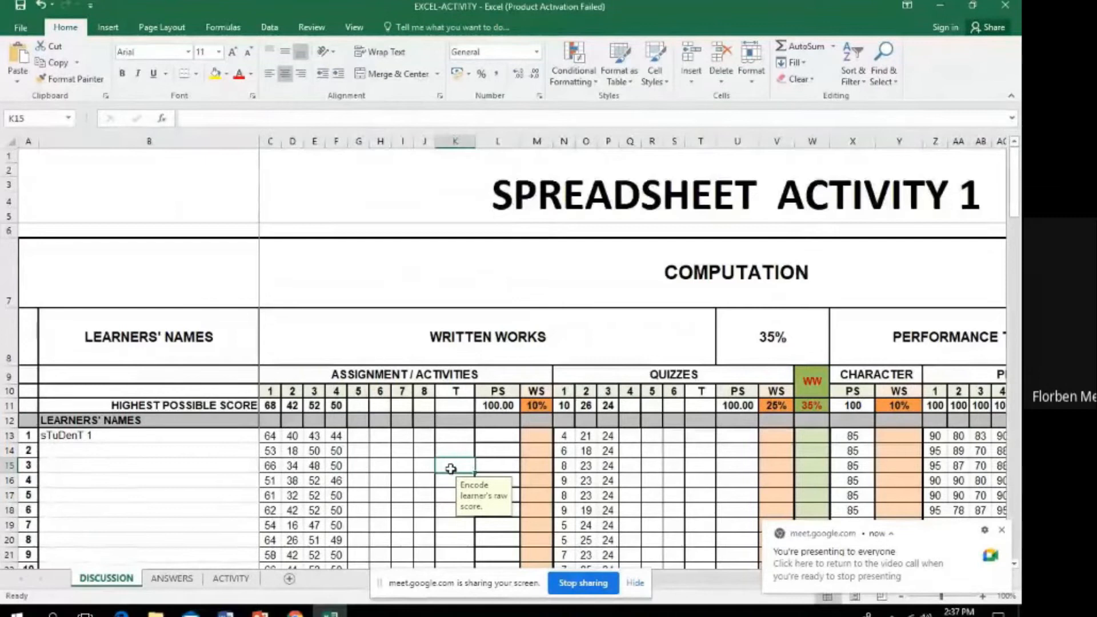
- Look over the numbered learner rows and their raw scores in the assignment columns of the DISCUSSION sheet
key("Down")
key("Down")
key("Down")
key("Down")
key("Down")
key("Down")
key("Down")
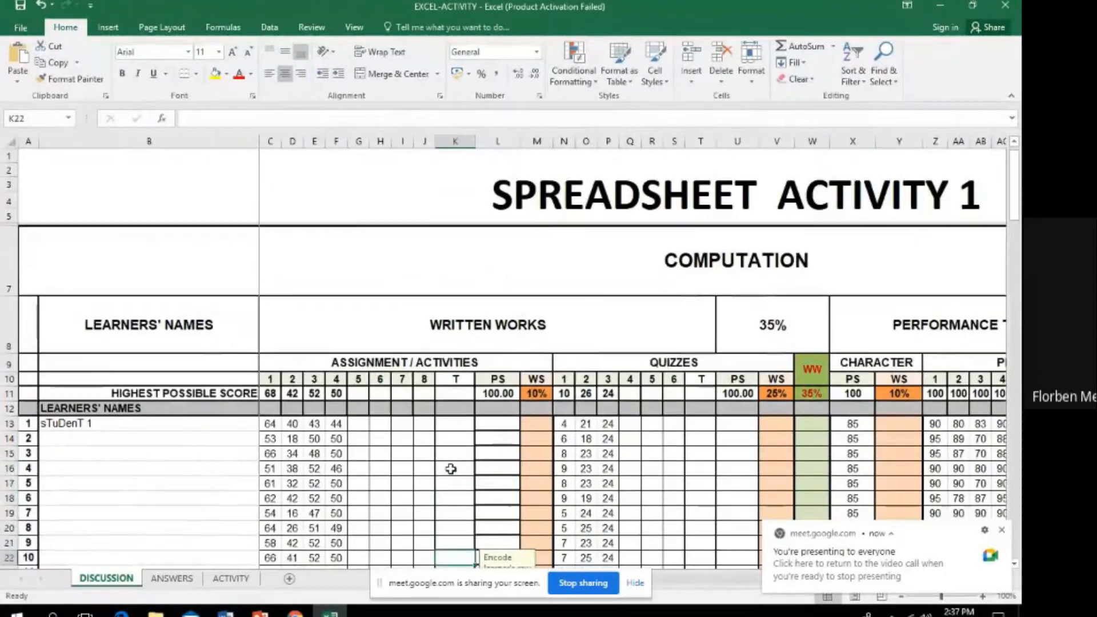
key("Down")
key("Down")
key("Down")
key("Down")
key("Left")
key("Left")
key("Left")
key("Left")
key("Left")
key("Left")
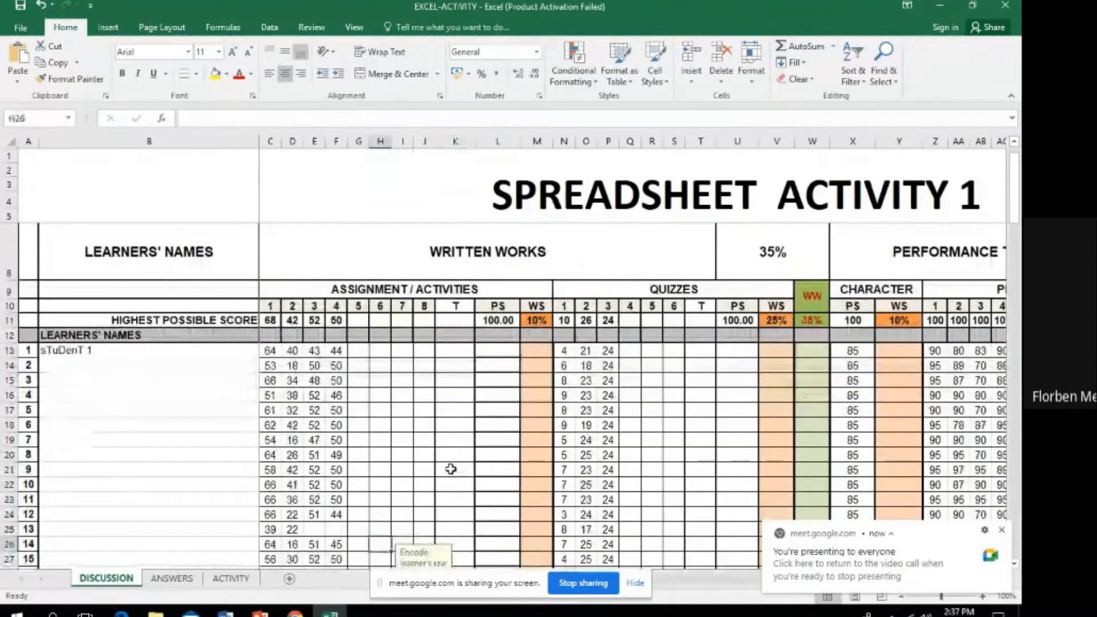
key("Left")
key("Left")
key("Left")
key("Up")
key("Up")
key("Up")
key("Up")
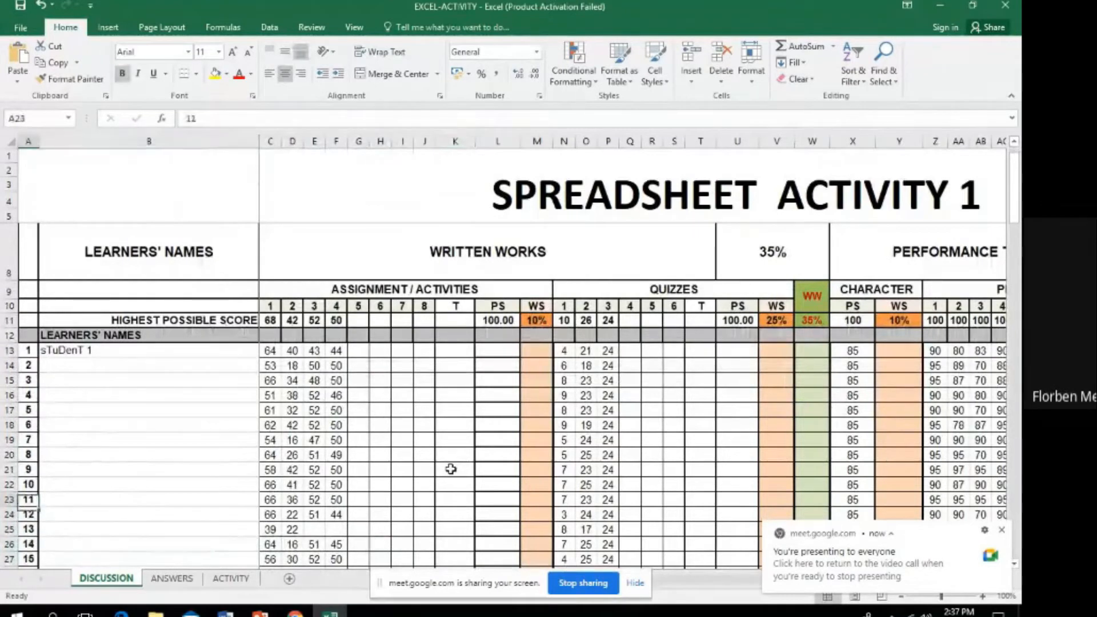
key("Right")
key("Right")
key("Up")
key("Up")
key("Up")
key("Up")
key("Up")
key("Up")
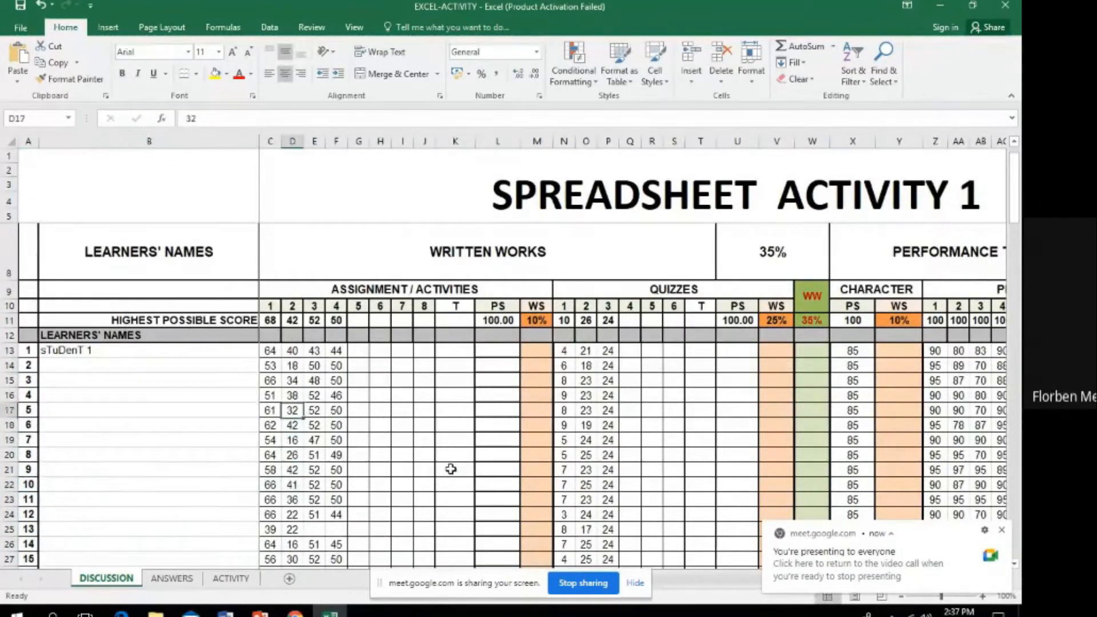
- Review the Written Works, Performance Tasks and Quarterly Assessment headings with their weights, ending at the first learner's GRADE cell
key("Up")
key("Up")
key("Up")
key("Up")
key("Up")
key("Up")
key("Up")
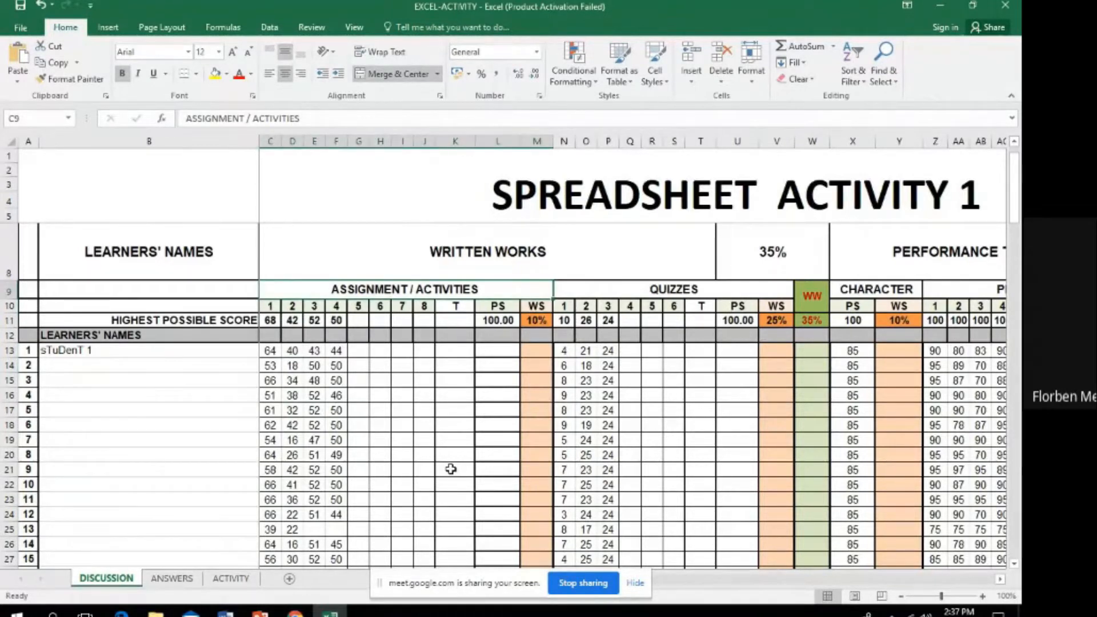
key("Up")
key("Right")
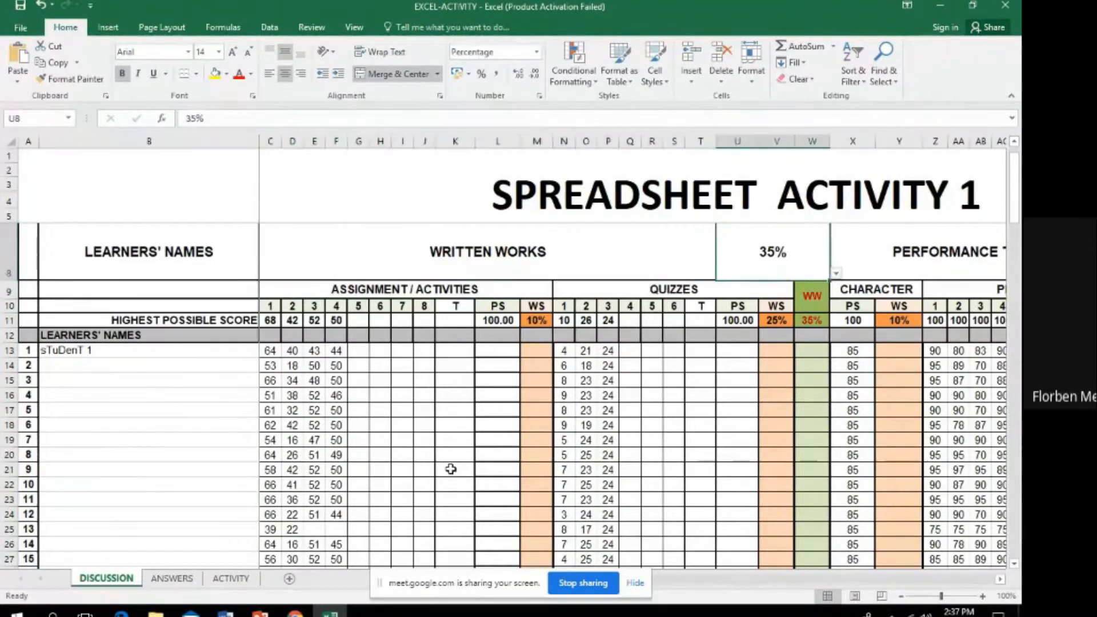
key("Right")
key("Right")
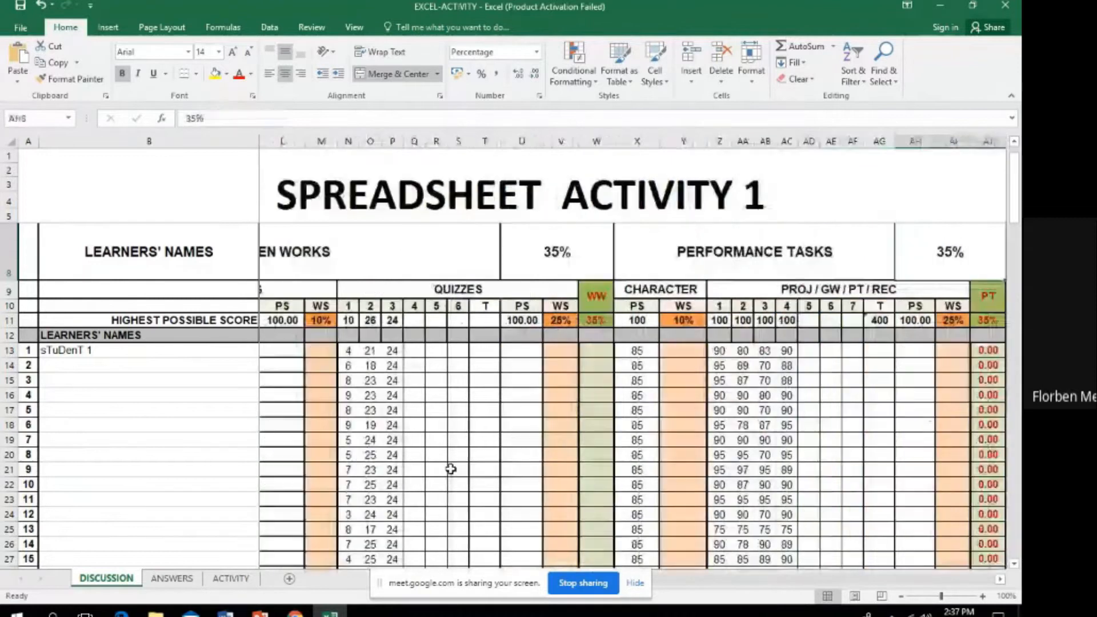
key("Right")
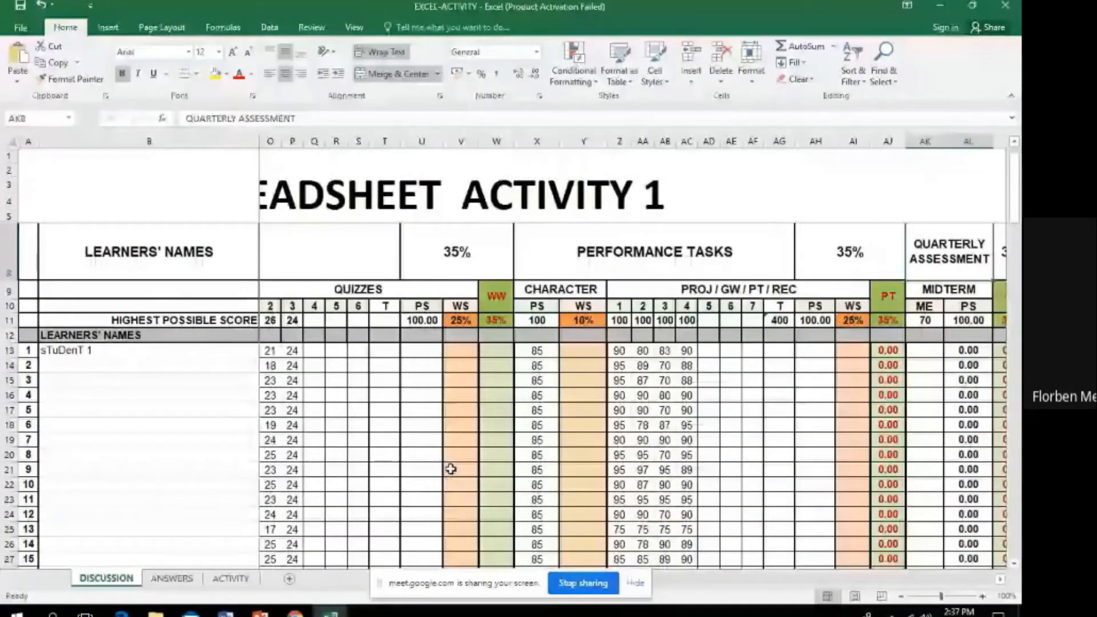
key("Right")
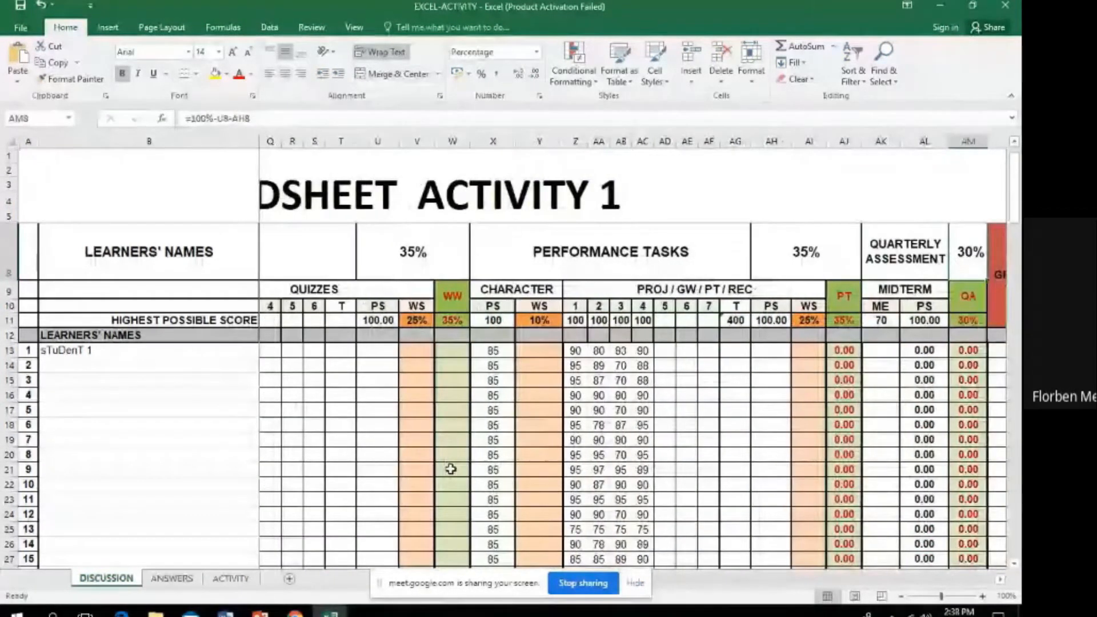
key("Right")
key("Left")
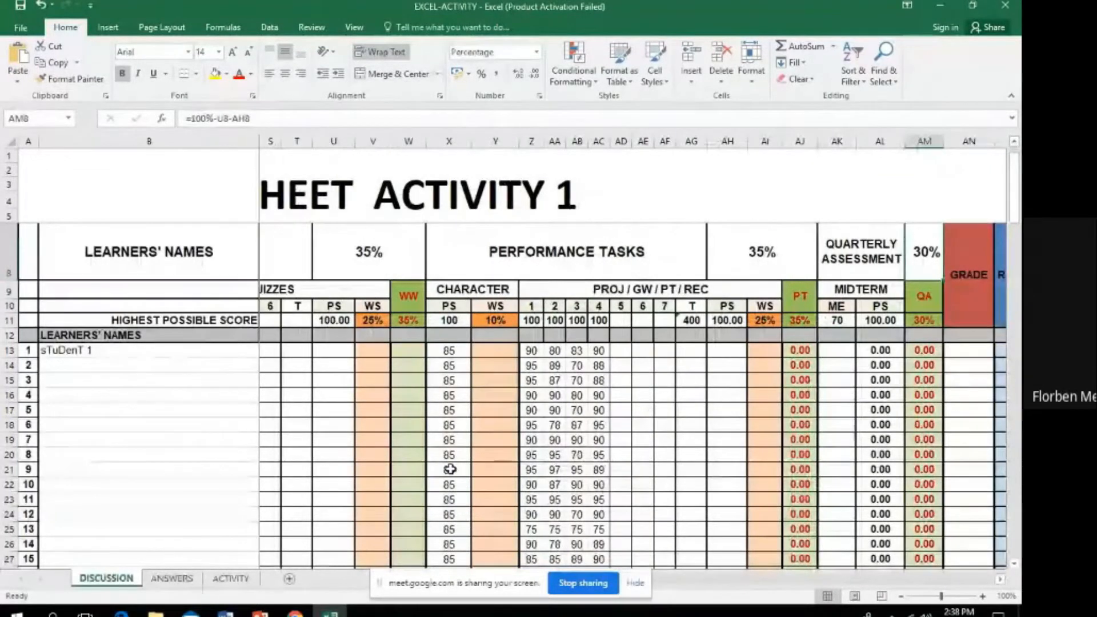
key("Right")
key("Down")
key("Down")
key("Down")
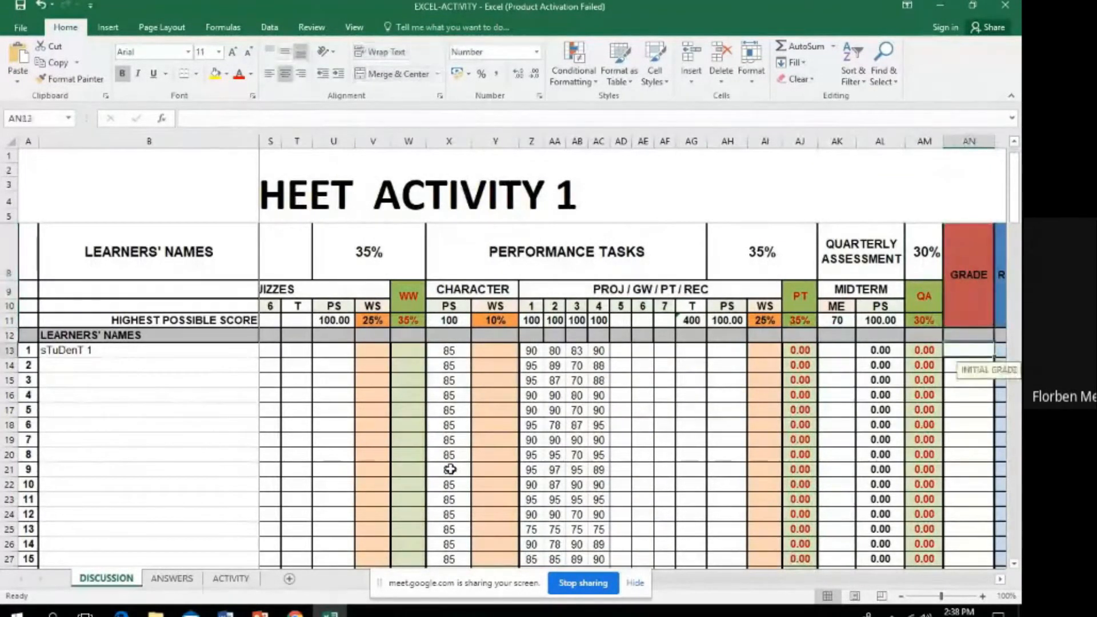
- Return to the Written Works section and examine the Assignment / Activities and Quizzes headings with their weighted-score percentages
key("Up")
key("Up")
key("Left")
key("Left")
key("Left")
key("Left")
key("Left")
key("Left")
key("Left")
key("Left")
key("Left")
key("Left")
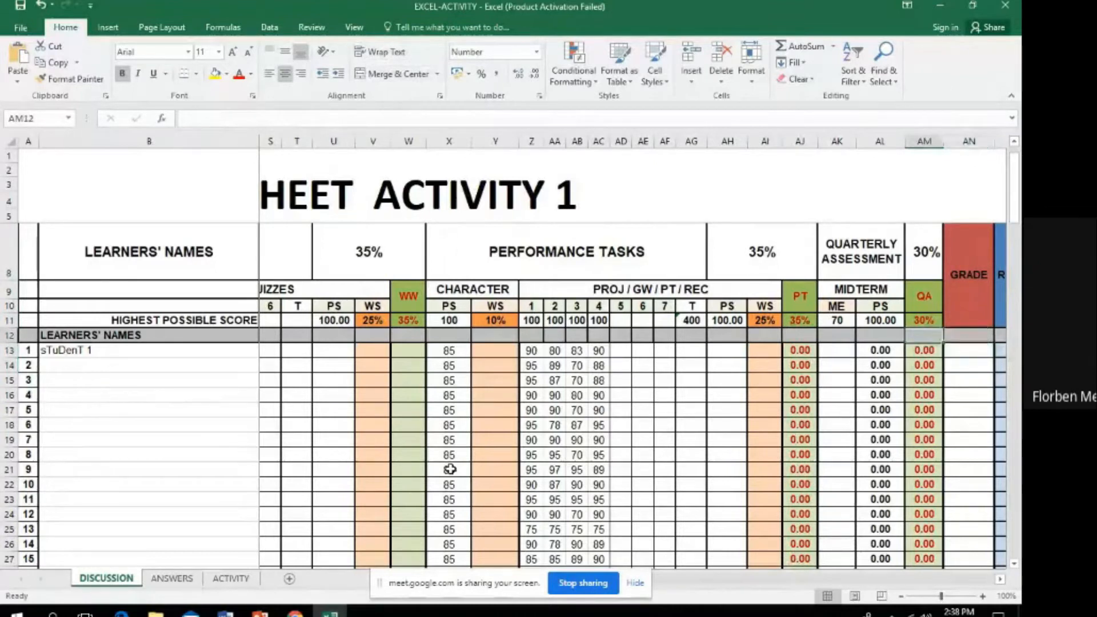
key("Left")
key("Left")
key("Left")
key("Left")
key("Left")
key("Left")
key("Left")
key("Left")
key("Left")
key("Left")
key("Left")
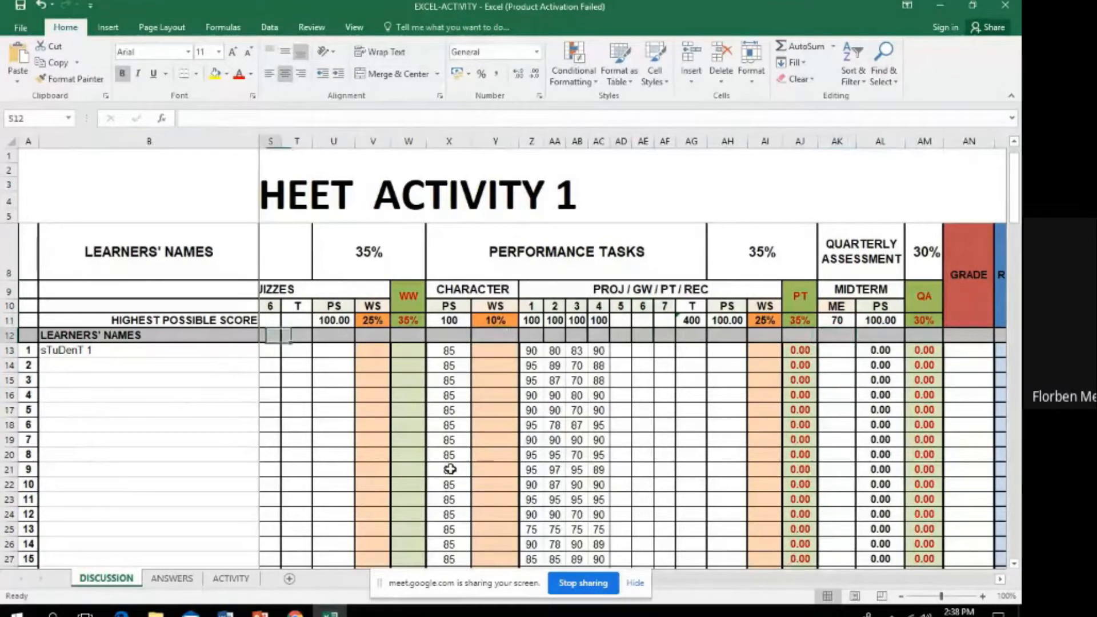
key("Left")
key("Left")
key("Left")
key("Left")
key("Left")
key("Left")
key("Left")
key("Left")
key("Left")
key("Left")
key("Left")
key("Left")
key("Left")
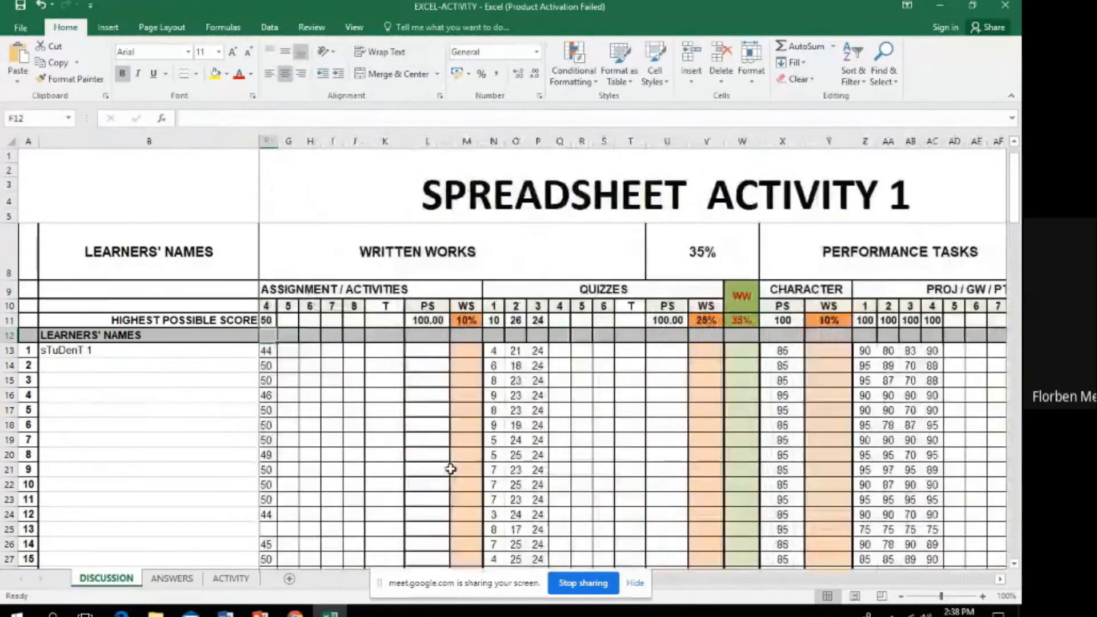
key("Left")
key("Left")
key("Left")
key("Left")
key("Up")
key("Up")
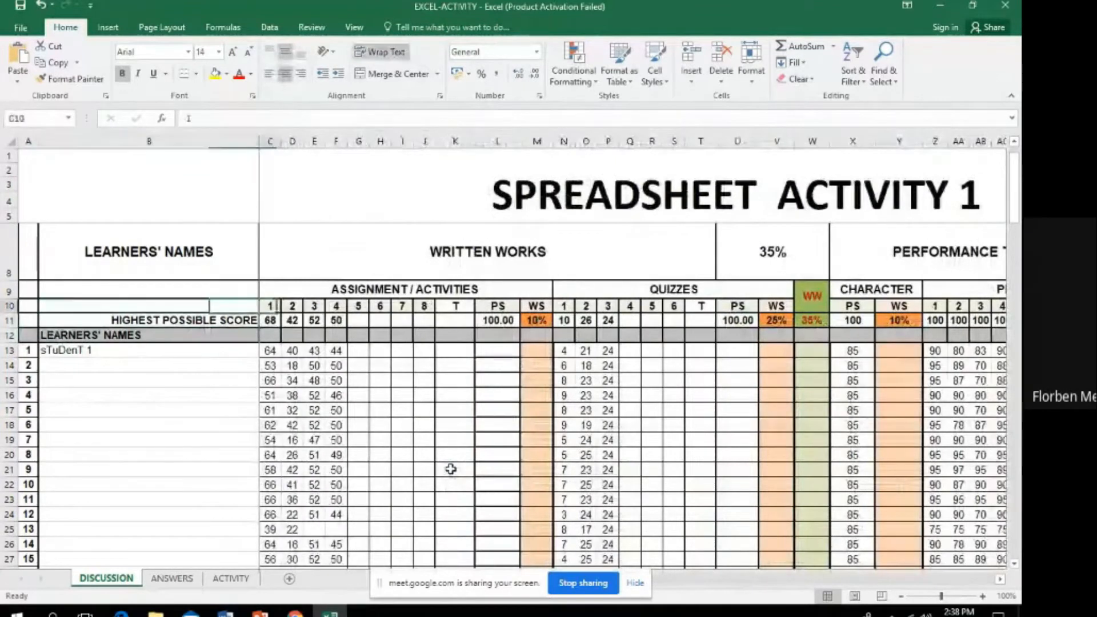
key("Right")
key("Right")
key("Up")
key("Right")
key("Left")
key("Down")
key("Down")
key("Right")
key("Up")
key("Up")
key("Right")
key("Down")
key("Left")
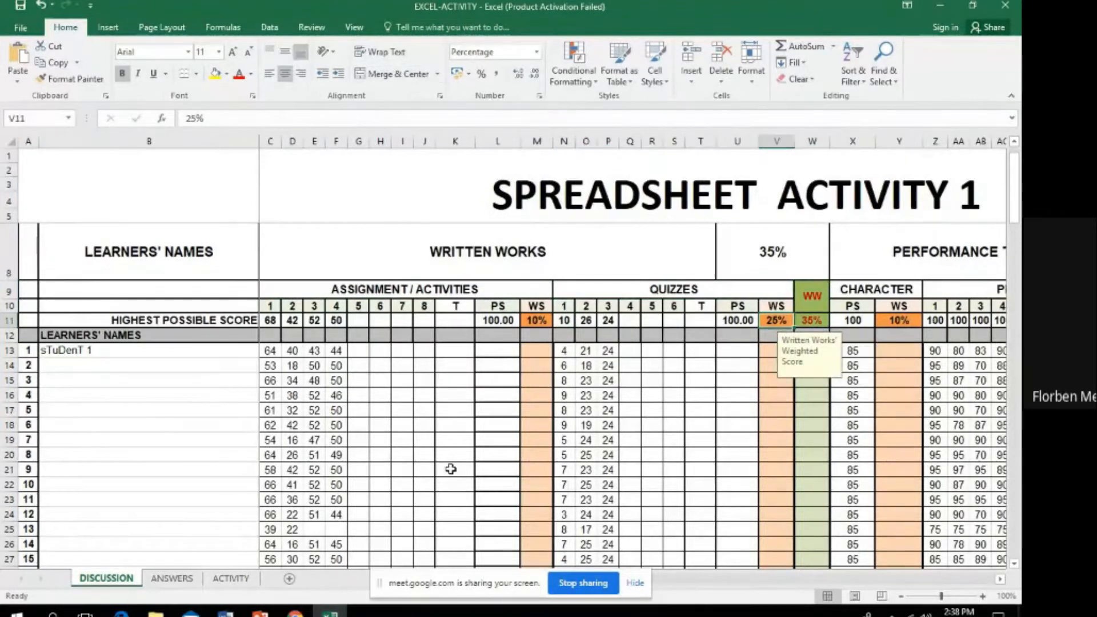
- Examine the quizzes' highest possible scores, the QUIZZES heading and the total WW weight in row 11
key("Left")
key("Left")
key("Left")
key("Left")
key("Left")
key("Left")
key("Left")
key("Left")
key("Left")
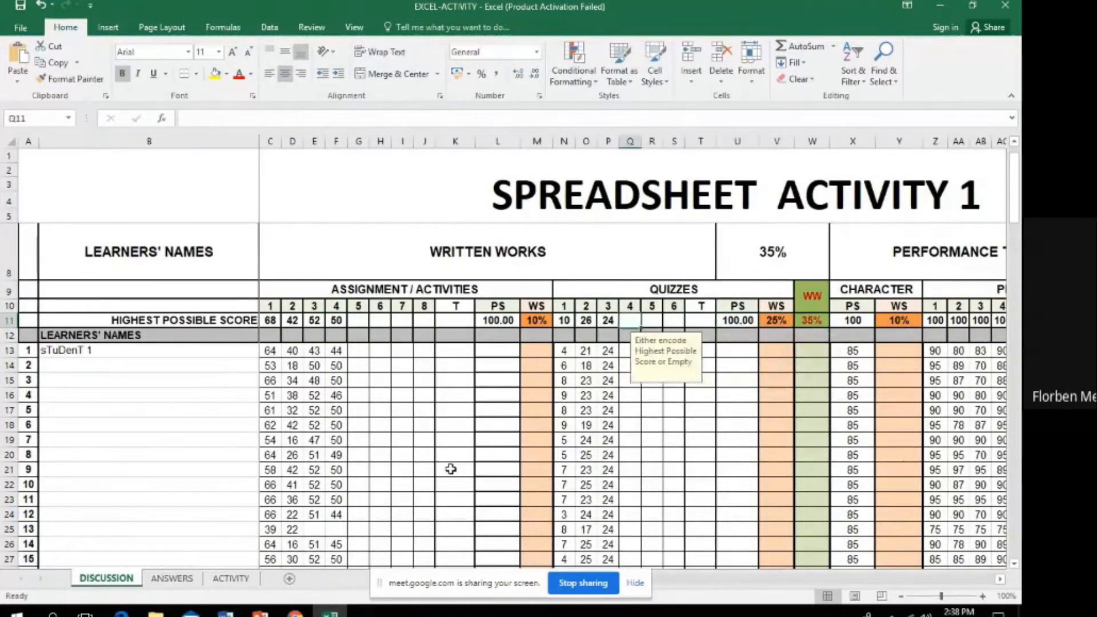
key("Right")
key("Right")
key("Right")
key("Right")
key("Right")
key("Right")
key("Up")
key("Up")
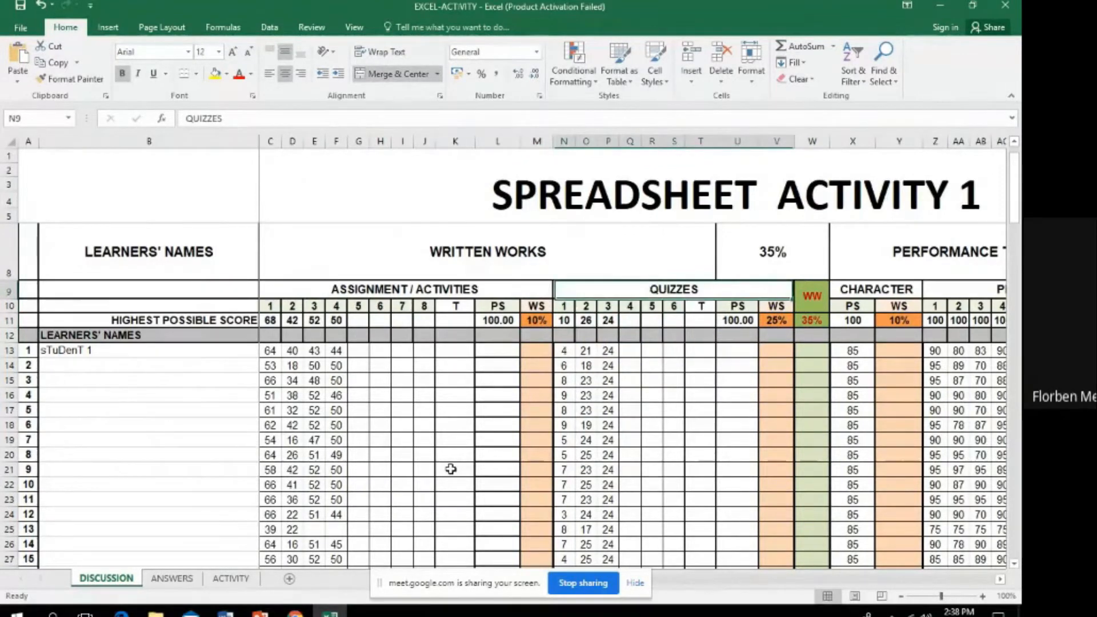
key("Up")
key("Right")
key("Down")
key("Down")
key("Right")
key("Right")
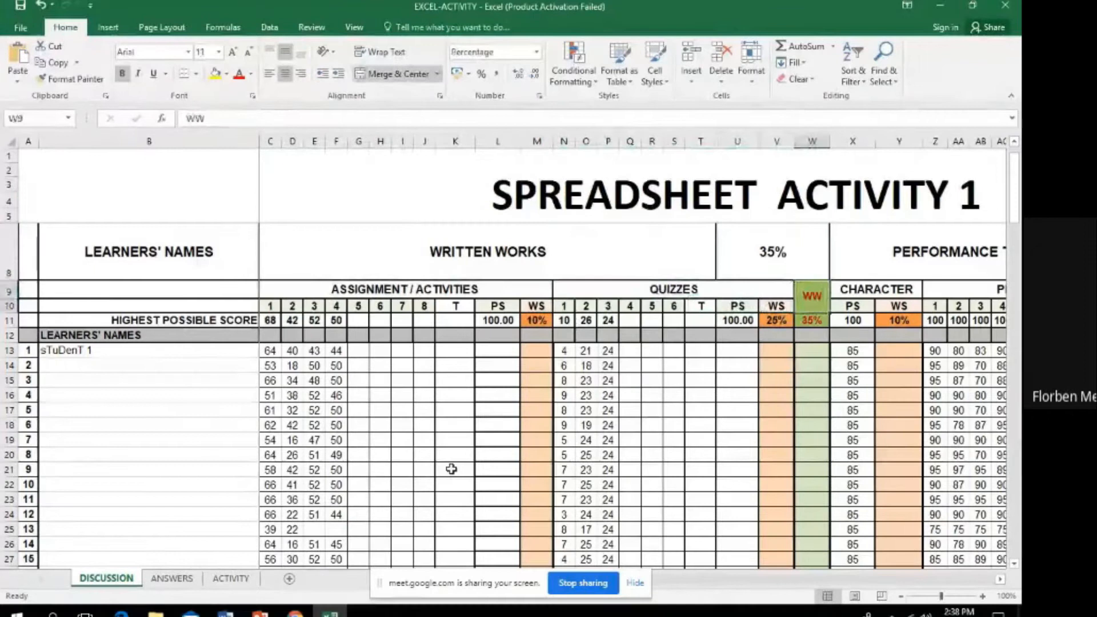
key("Down")
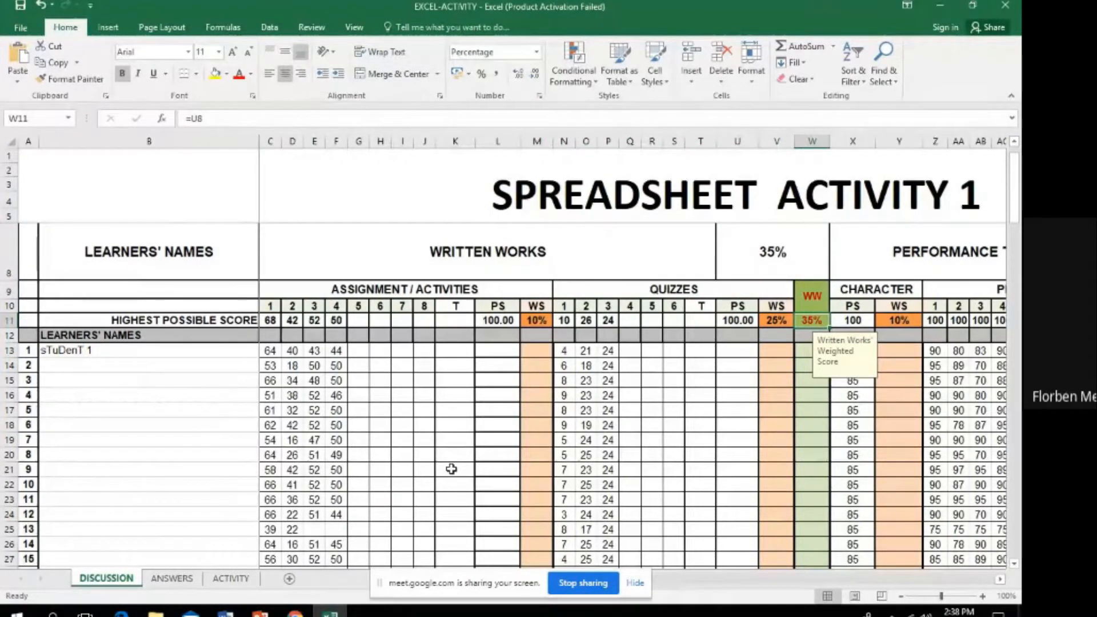
- Examine the Performance Tasks highest possible scores and weights in row 11, ending at the section's overall percentage in row 8
key("Right")
key("Right")
key("Right")
key("Right")
key("Right")
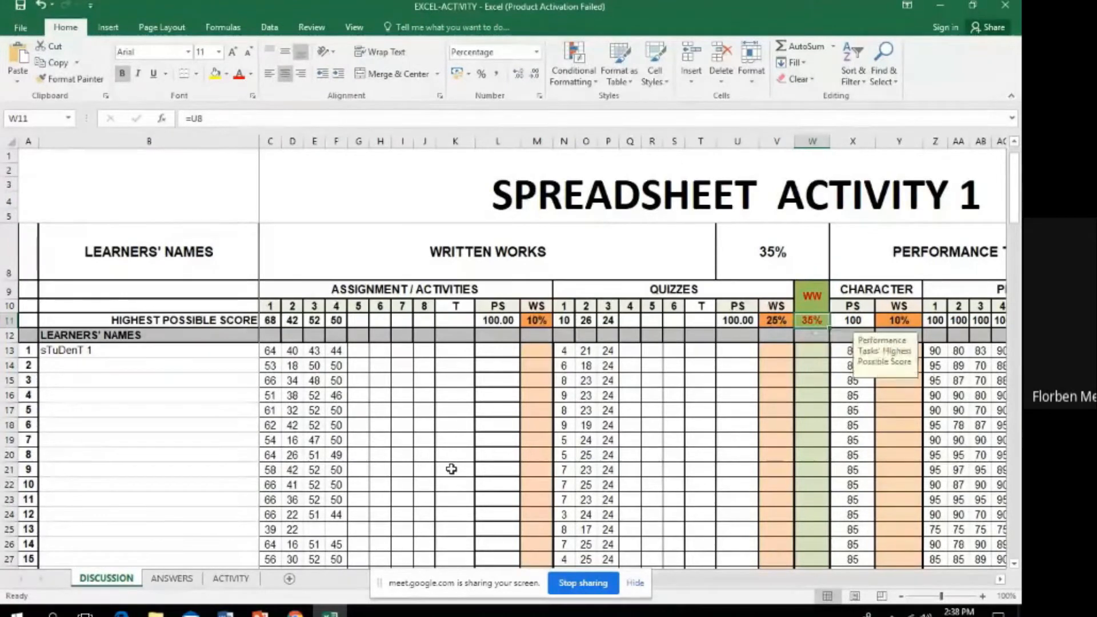
key("Right")
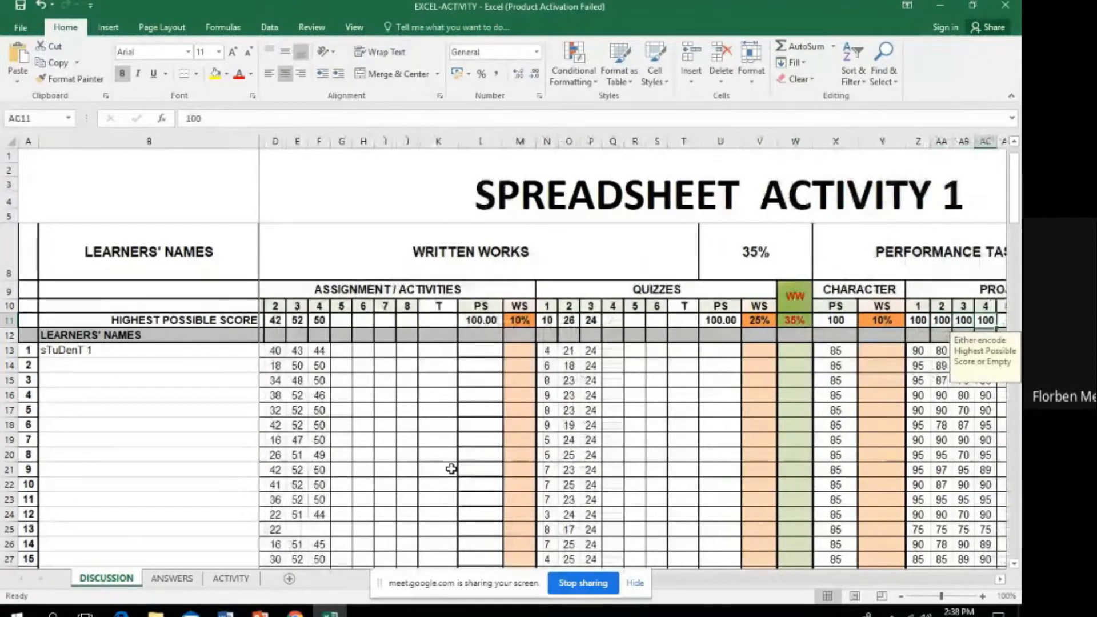
key("Right")
key("Right")
key("Right")
key("Right")
key("Right")
key("Right")
key("Right")
key("Right")
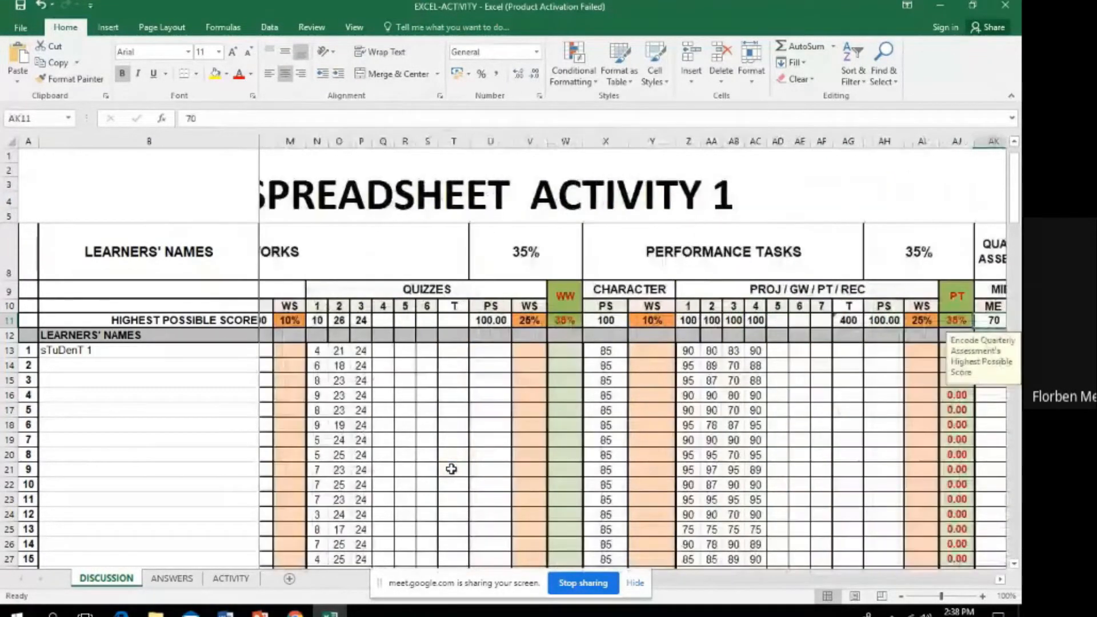
key("Up")
key("Up")
key("Up")
key("Left")
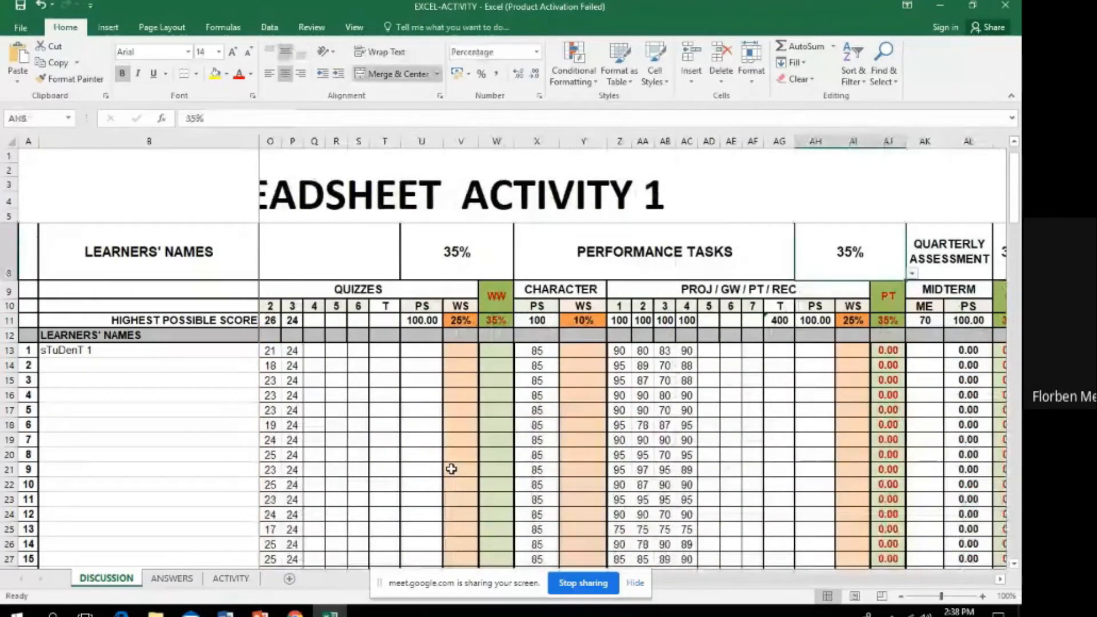
- Re-examine the Performance Tasks item scores, total, percentage score and weighted score in row 11, ending at the PT heading
key("Down")
key("Down")
key("Down")
key("Left")
key("Left")
key("Left")
key("Left")
key("Left")
key("Left")
key("Left")
key("Left")
key("Left")
key("Left")
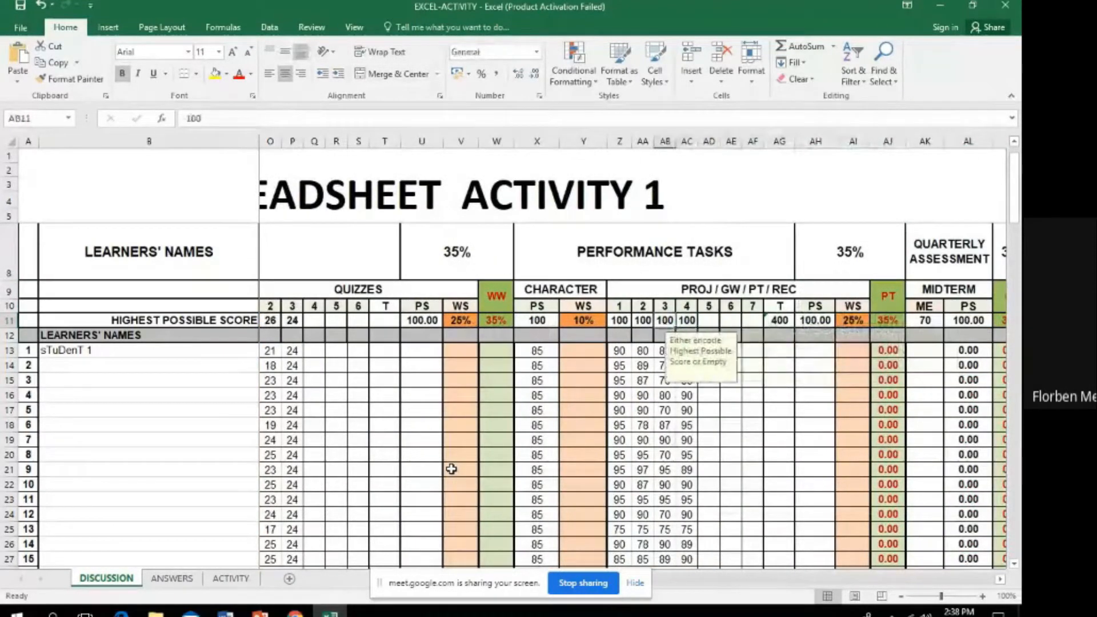
key("Right")
key("Right")
key("Right")
key("Right")
key("Right")
key("Right")
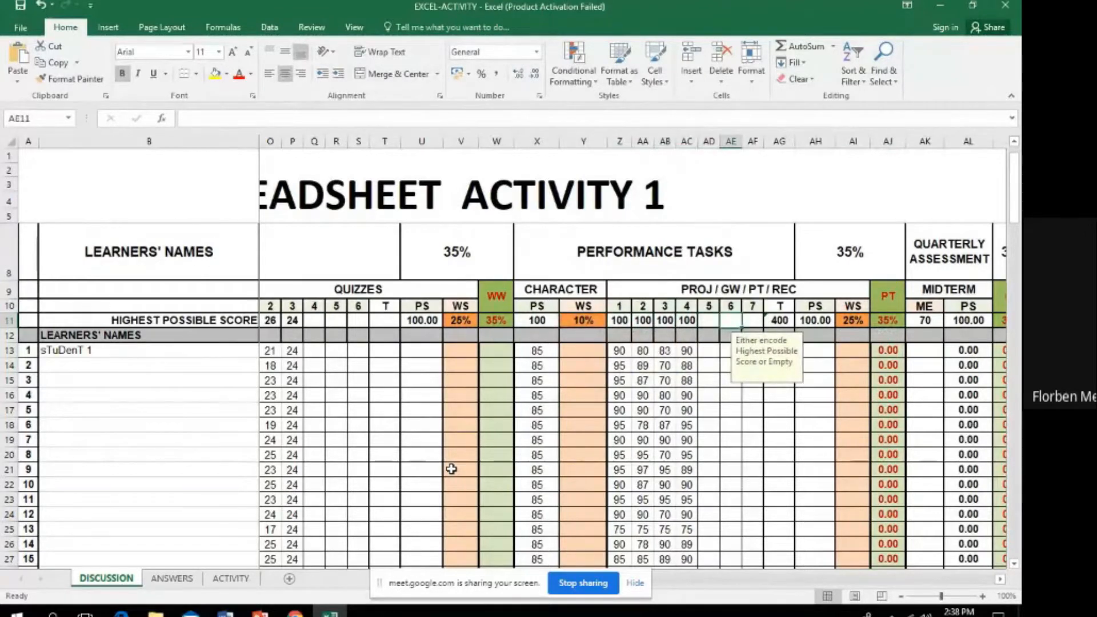
key("Right")
key("Right")
key("Right")
key("Right")
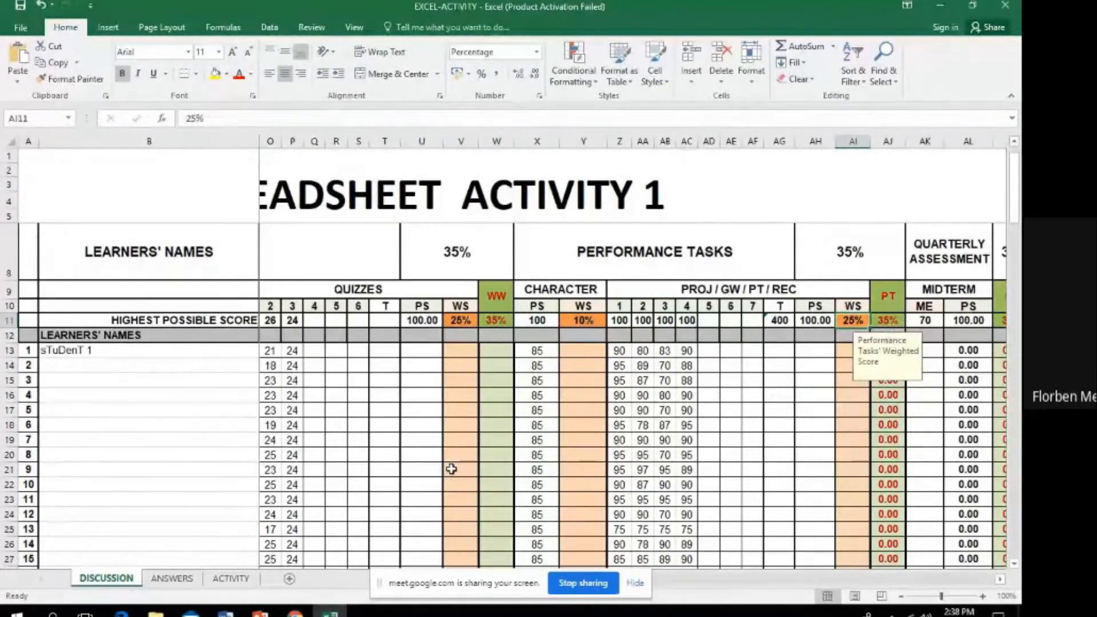
key("Right")
key("Up")
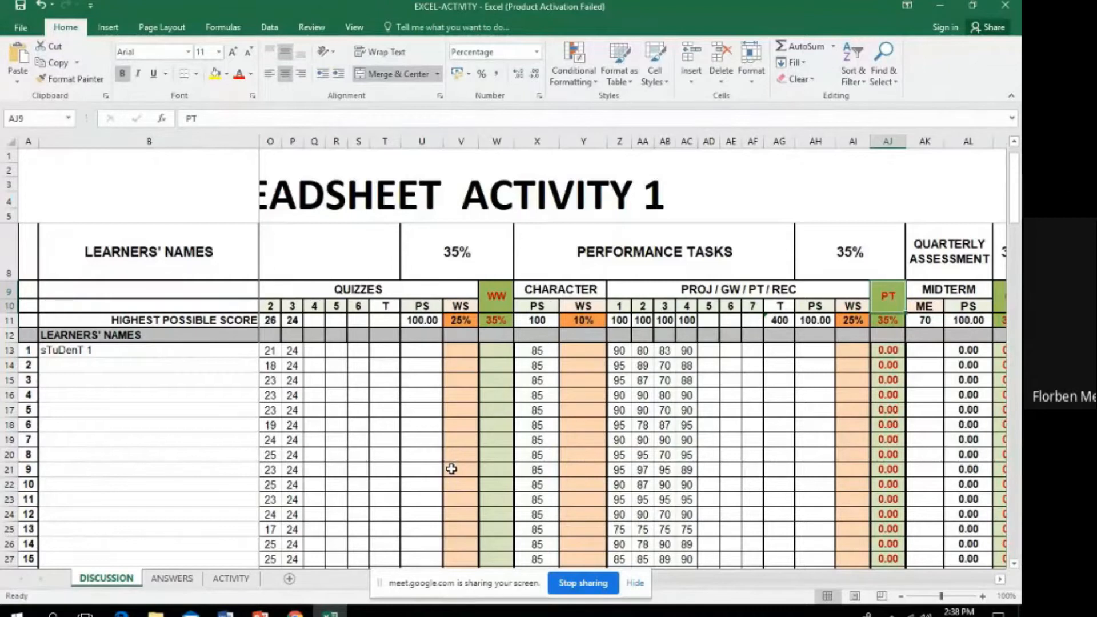
- Examine the Quarterly Assessment's midterm highest possible score, the first learner's ME and PS cells, and the QA weight in row 11
key("Right")
key("Right")
key("Right")
key("Left")
key("Left")
key("Down")
key("Up")
key("Up")
key("Down")
key("Down")
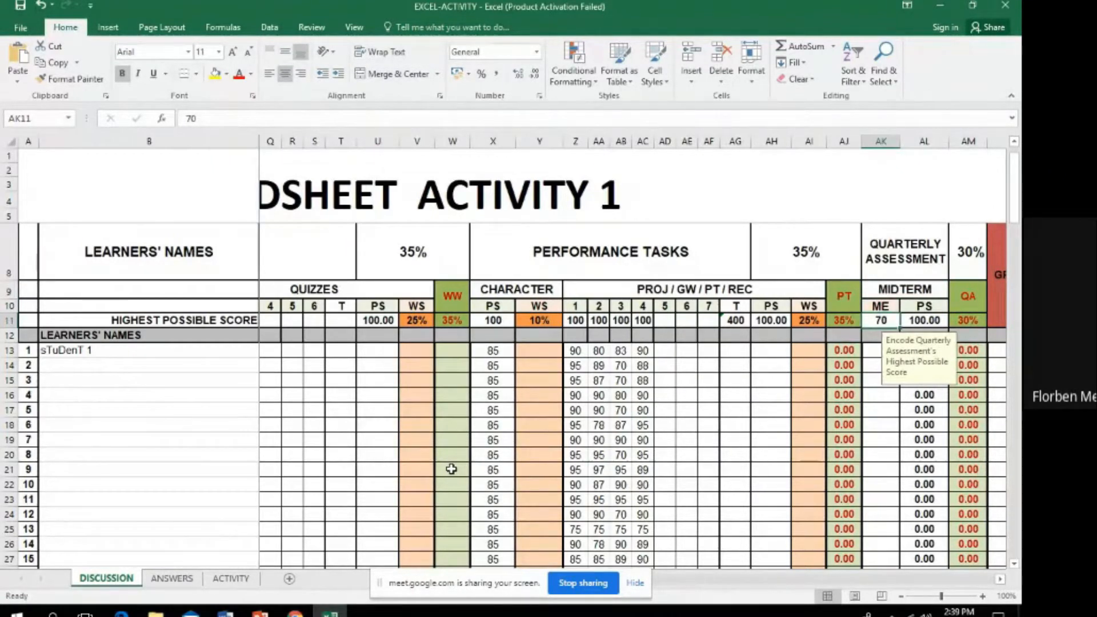
key("Down")
key("Down")
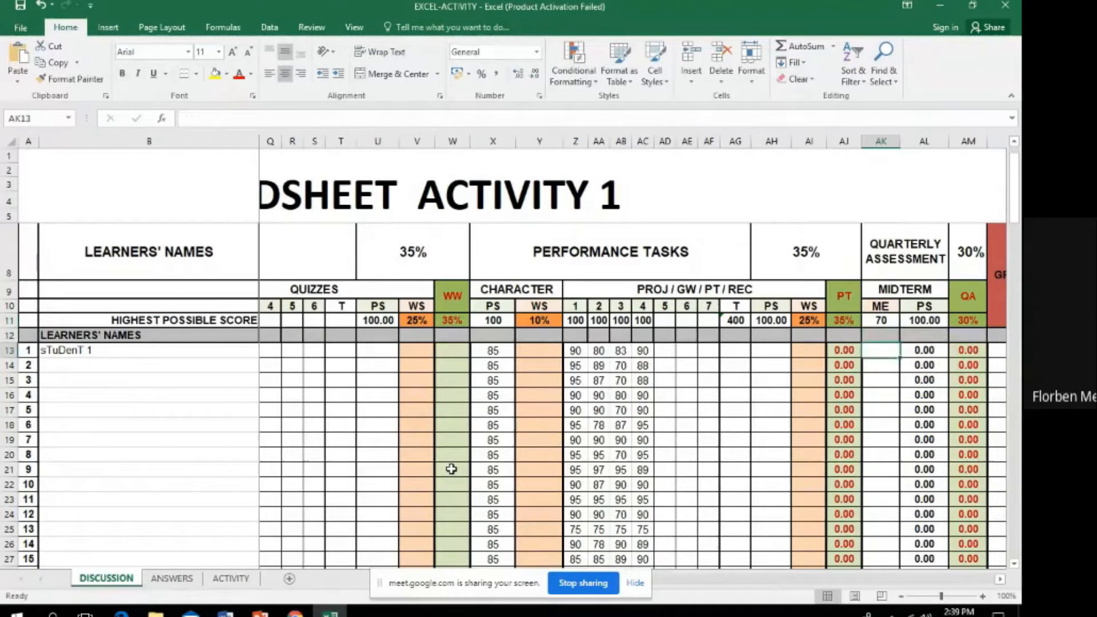
key("Right")
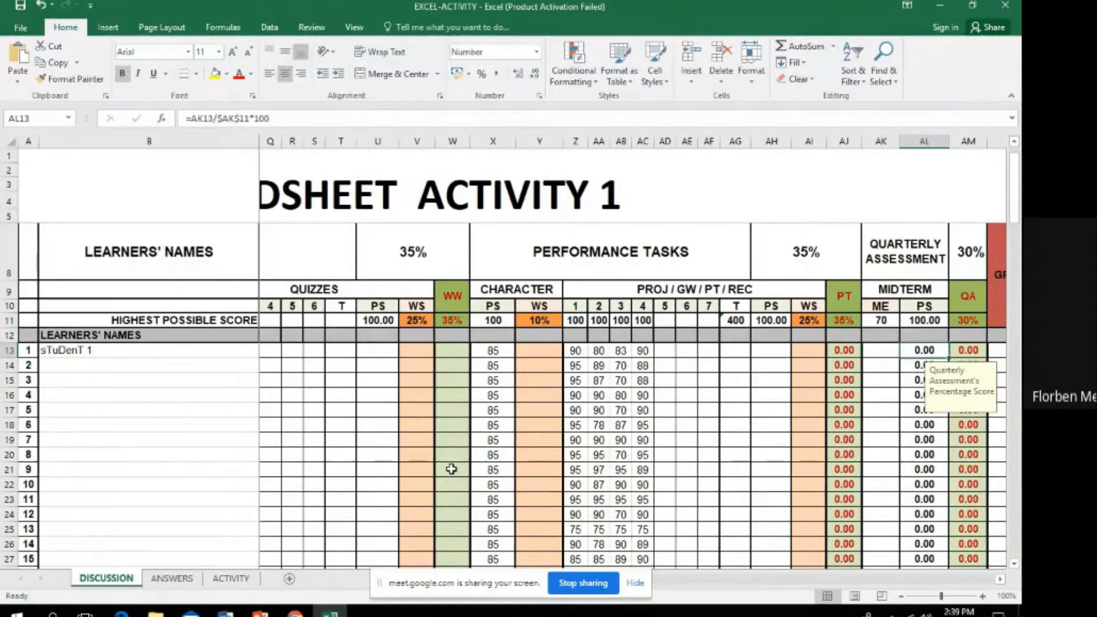
key("Right")
key("Up")
key("Up")
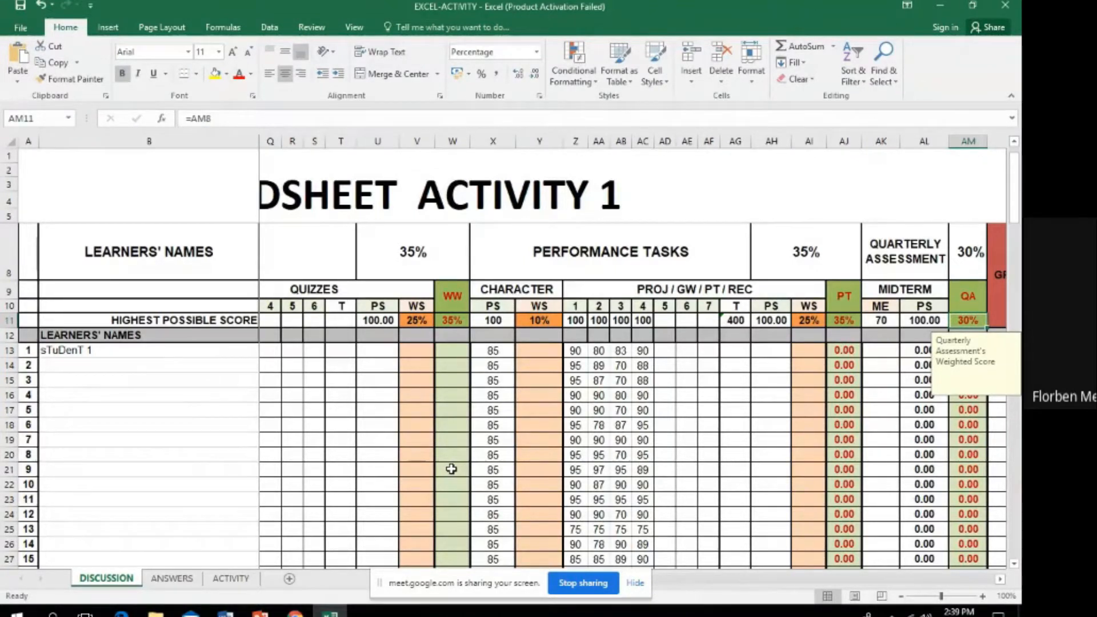
- Go back along row 11 from the QA weight through the Performance Tasks and Quizzes columns to the Written Works columns
key("Left")
key("Left")
key("Left")
key("Left")
key("Left")
key("Left")
key("Left")
key("Left")
key("Left")
key("Left")
key("Left")
key("Left")
key("Left")
key("Left")
key("Left")
key("Left")
key("Left")
key("Left")
key("Left")
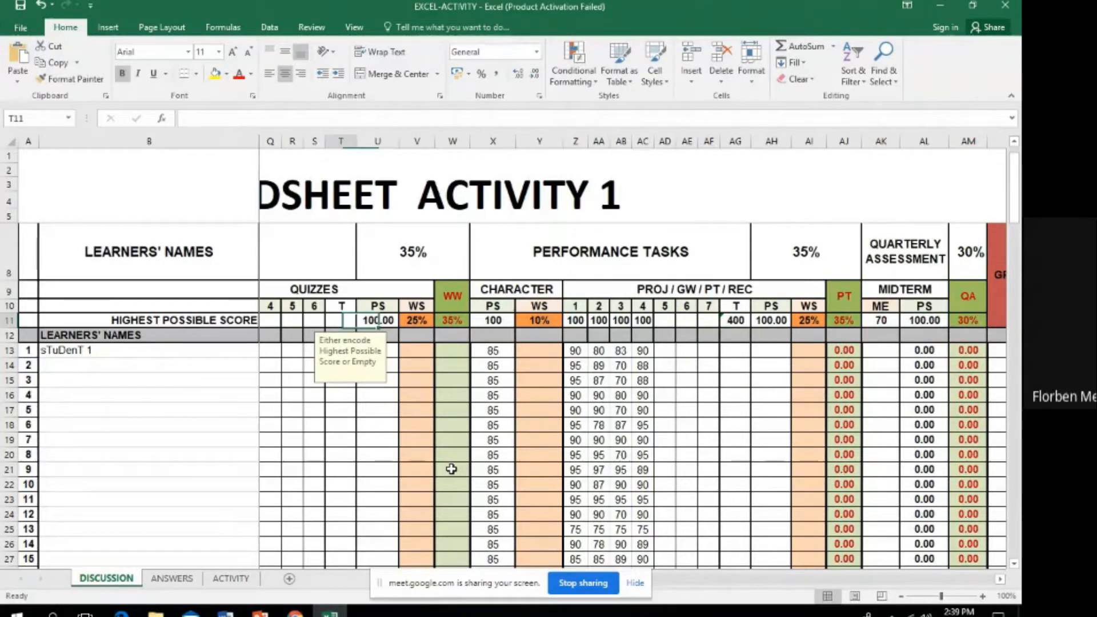
key("Left")
key("Left")
key("Left")
key("Left")
key("Left")
key("Left")
key("Left")
key("Left")
key("Left")
key("Left")
key("Left")
key("Left")
key("Left")
key("Left")
key("Left")
key("Left")
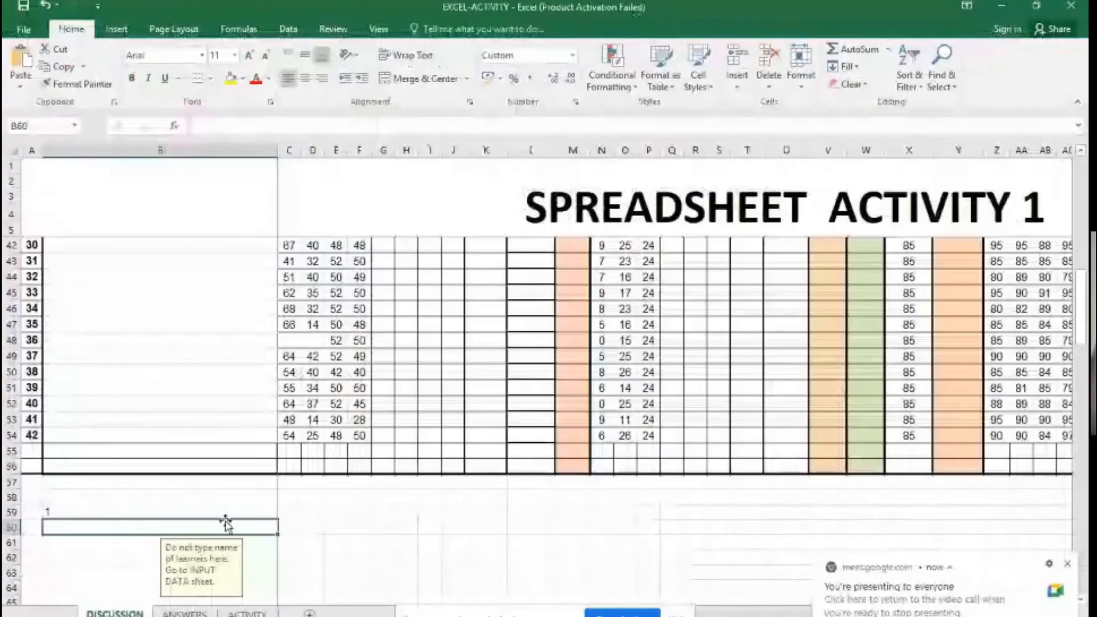
- Select B59 below the class list and move its input message clear of column B
left_click(161, 512)
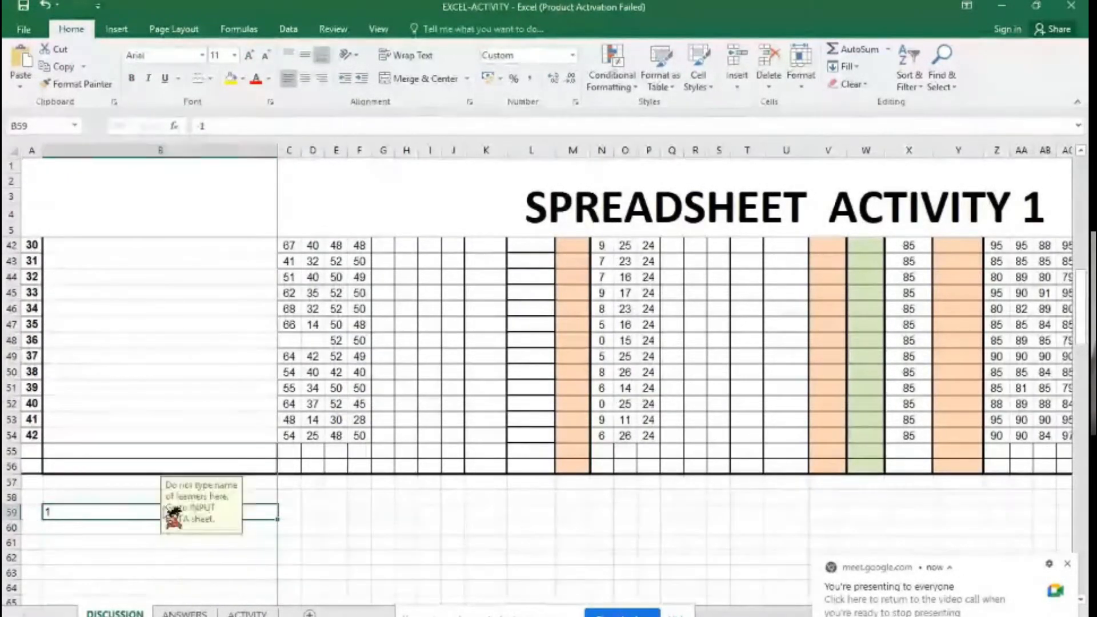
scroll(163, 497, "down", 4)
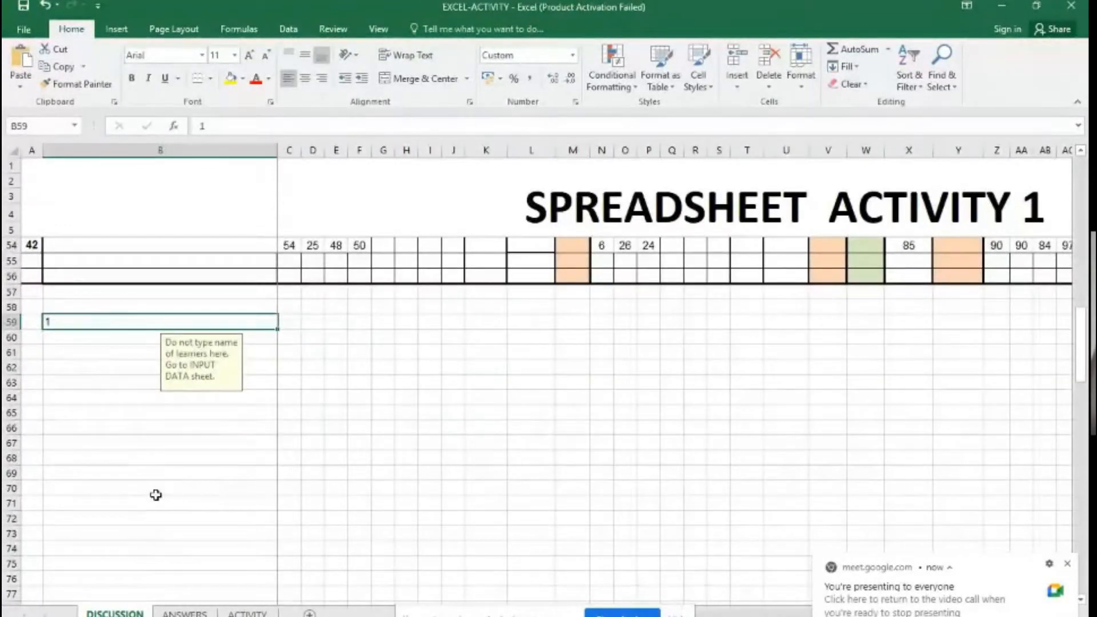
left_click_drag(199, 380, 406, 368)
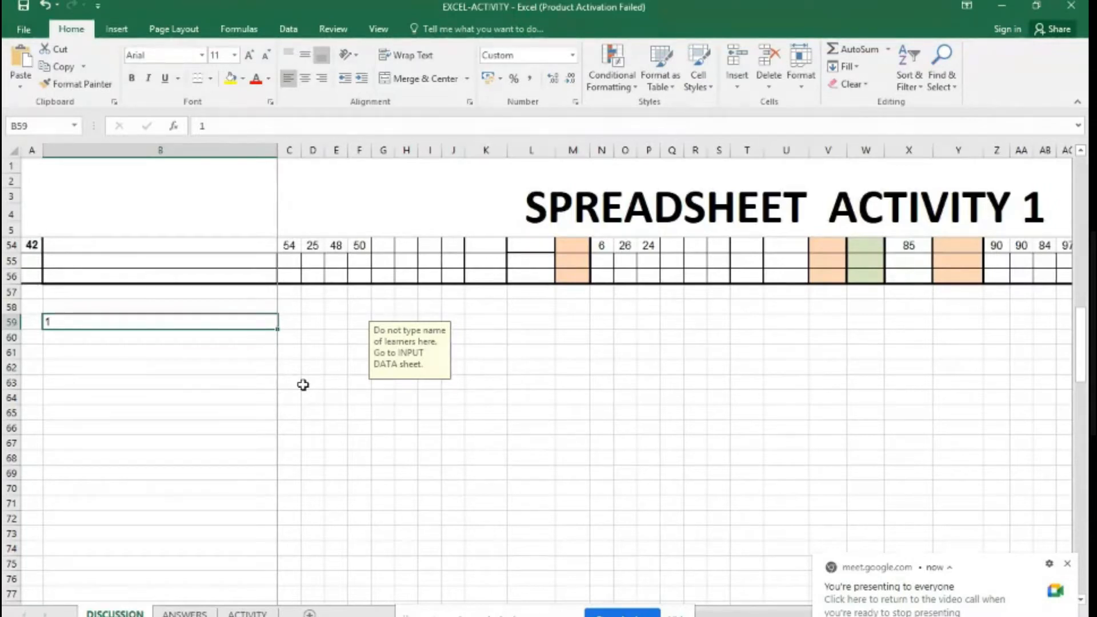
- Copy the value in B59 to B64, and undo both the paste and the preceding entry in B59
key("ctrl+c")
left_click(166, 398)
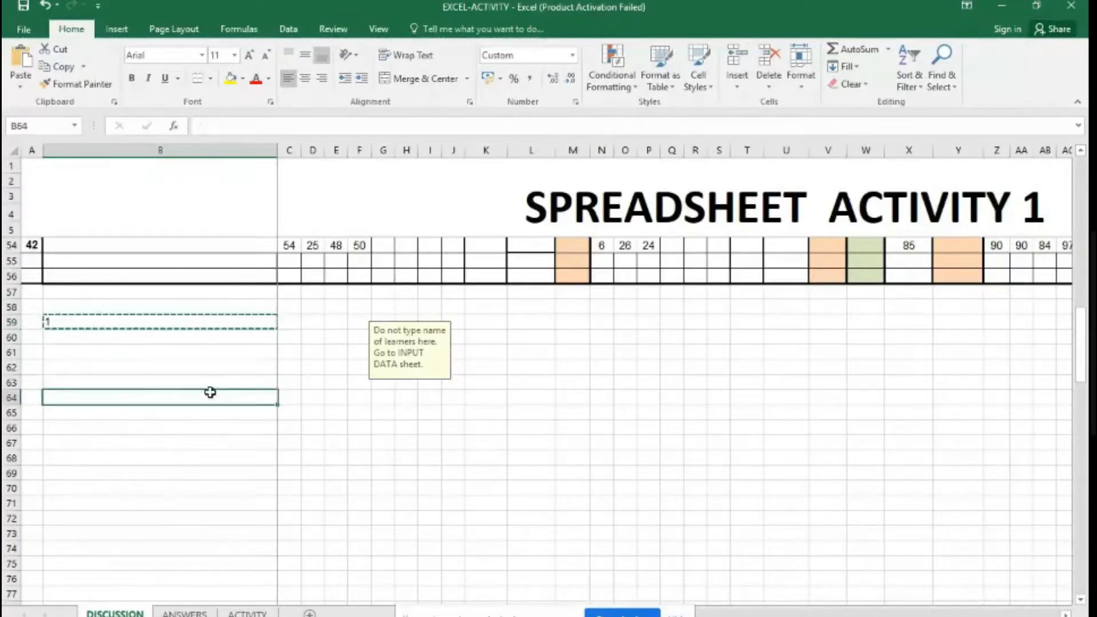
key("ctrl+v")
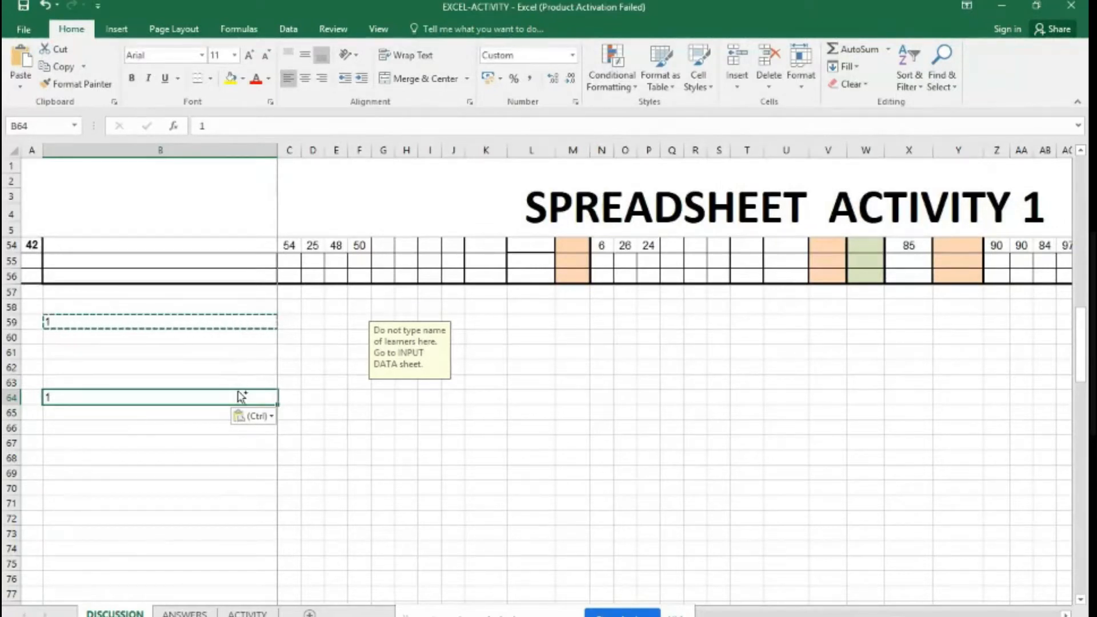
key("ctrl+z")
key("ctrl+z")
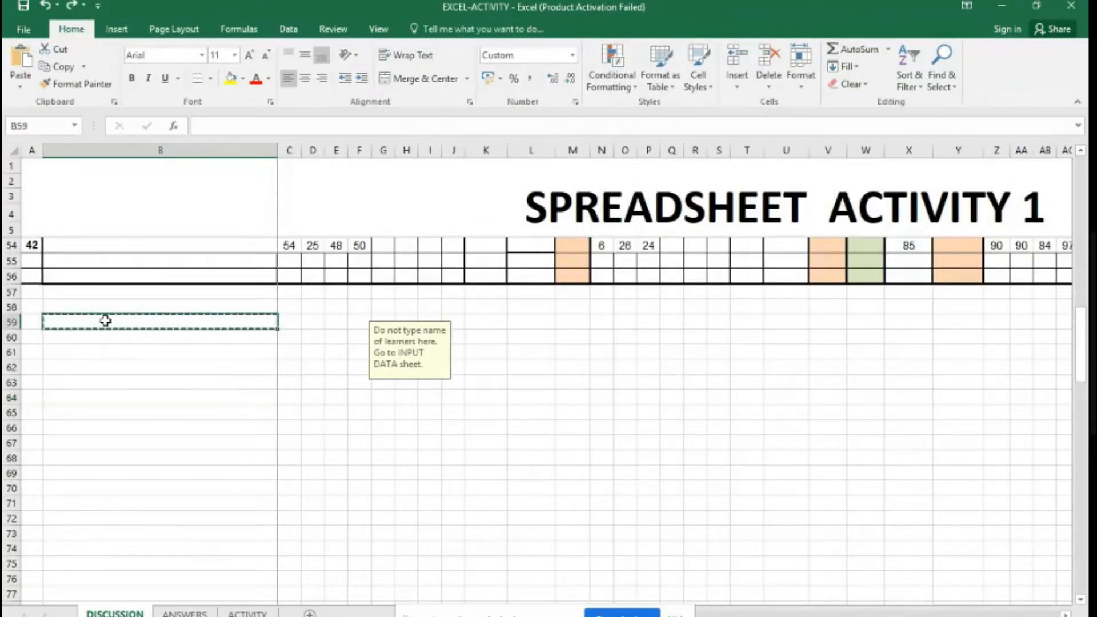
- Enter 1 in B59 and fill it down to B65
type("1")
left_click(84, 399)
left_click(107, 319)
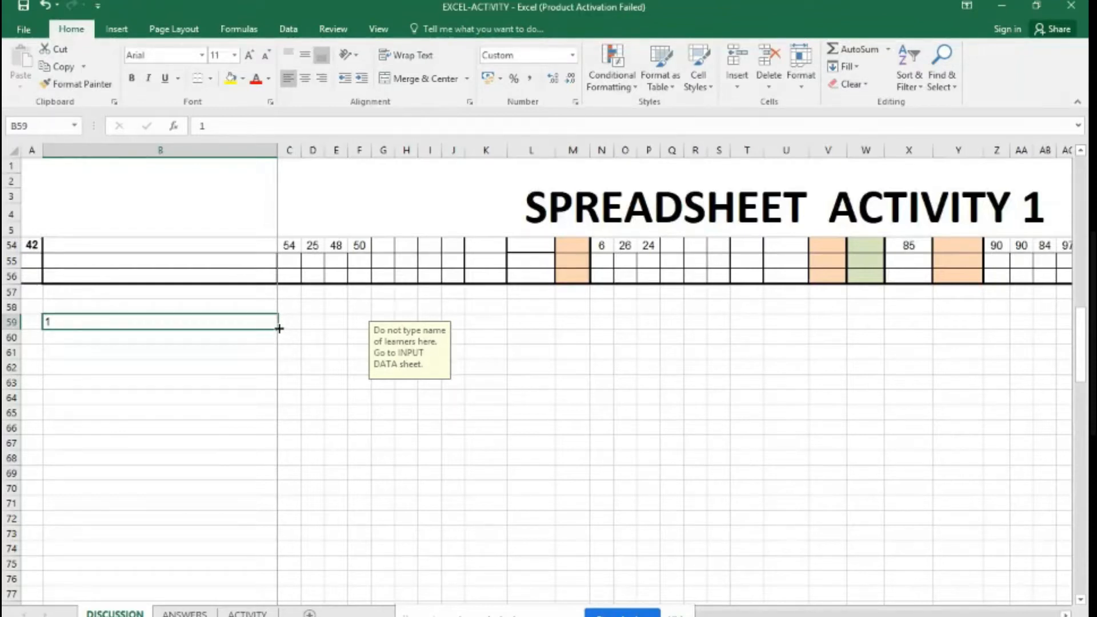
left_click_drag(279, 329, 280, 420)
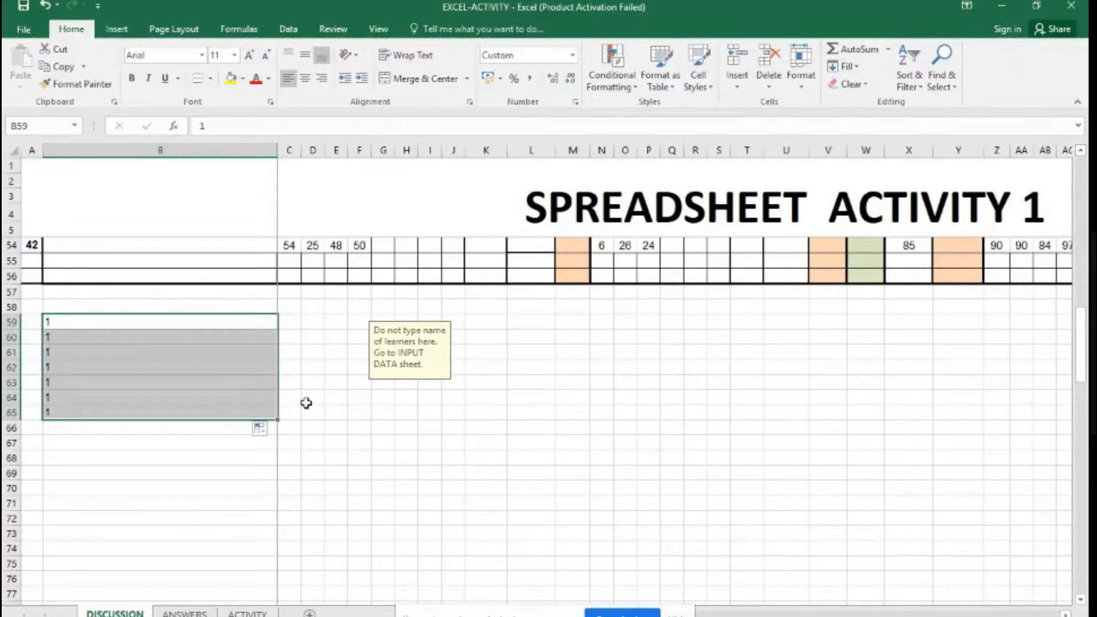
- Clear the filled values from B59 to B65
left_click(152, 369)
left_click(183, 312)
key("Up")
key("Down")
key("Down")
key("shift+Down")
key("shift+Down")
key("shift+Down")
key("shift+Down")
key("shift+Down")
key("shift+Down")
key("Delete")
left_click(143, 320)
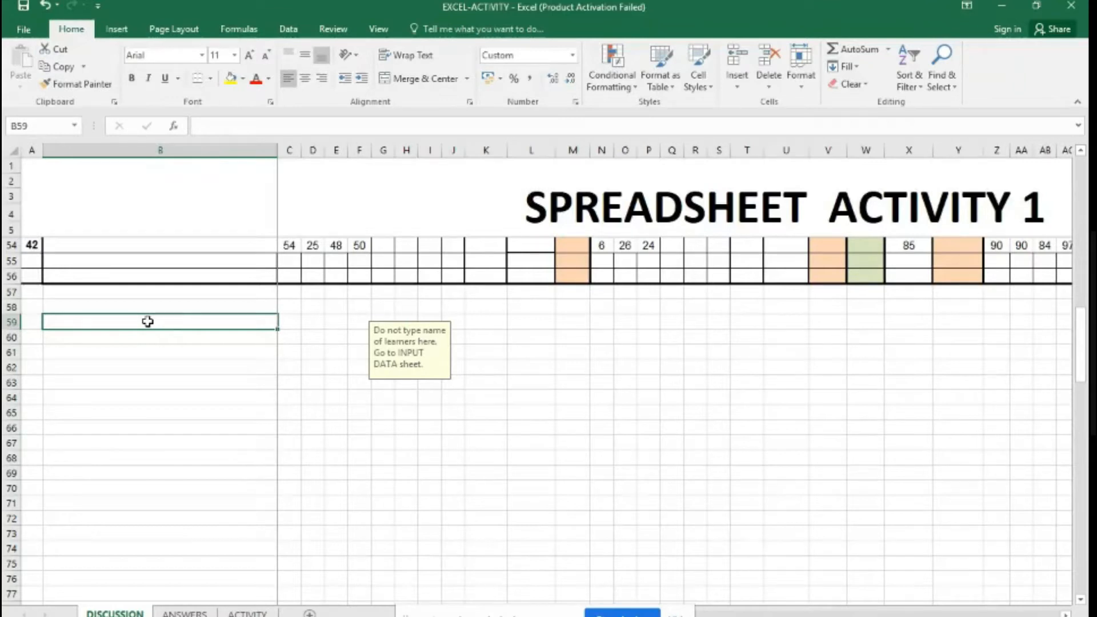
- Enter 1 in B59, 2 in B60 and 100 in B78
double_click(139, 329)
type("1")
left_click(136, 327)
type("2")
scroll(135, 404, "down", 2)
left_click(53, 504)
type("100")
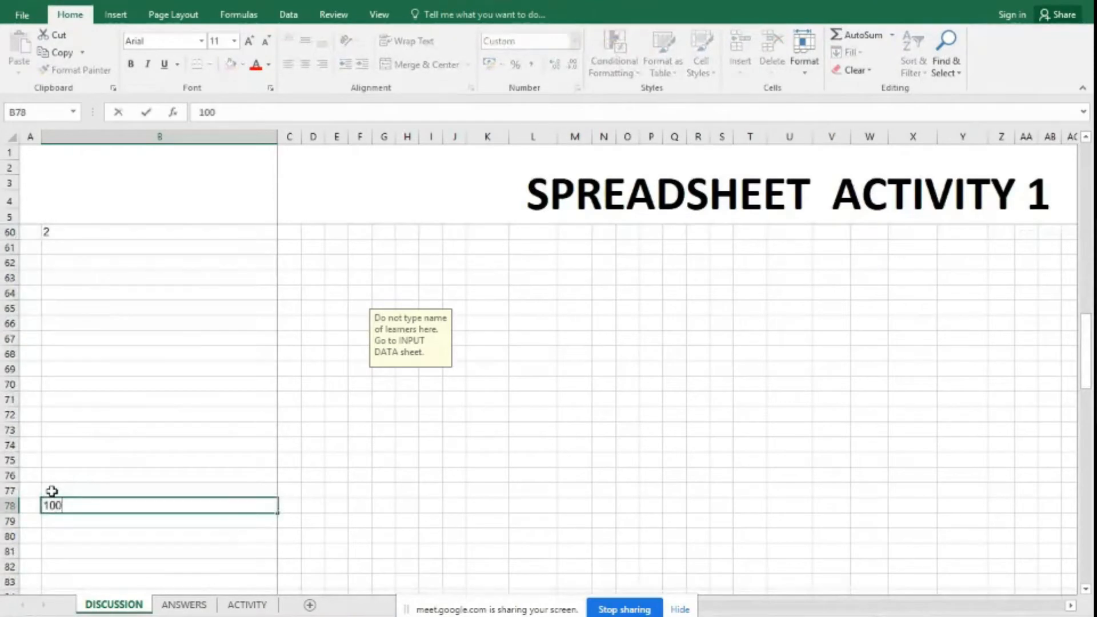
scroll(69, 460, "up", 1)
left_click(63, 295)
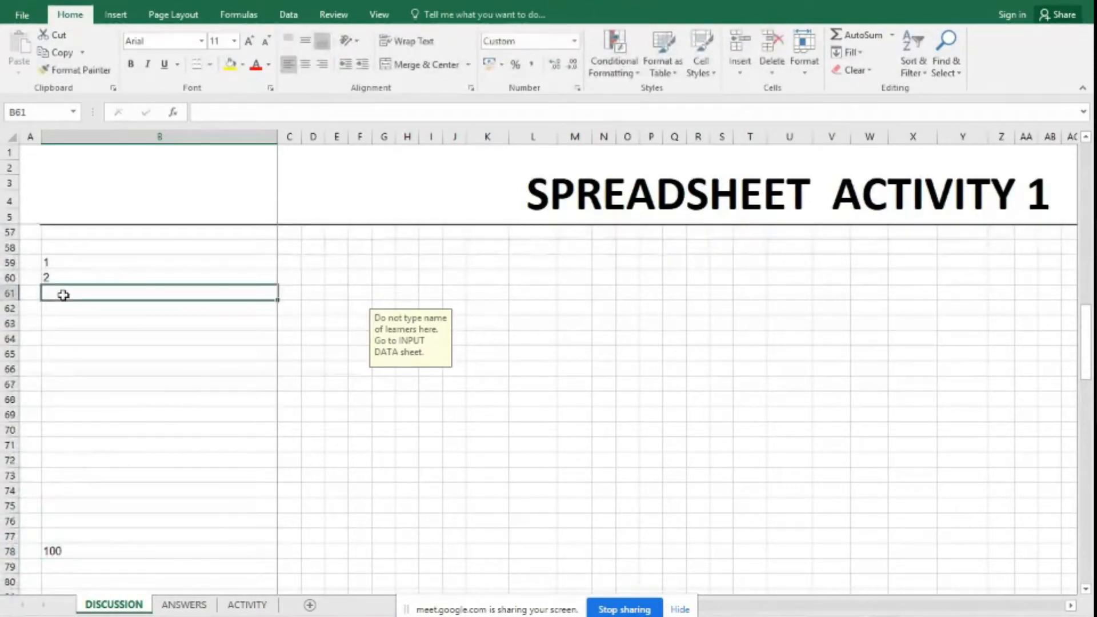
- Continue the numbering with 3 in B61 and 4 in B62, and remove the misplaced 5 from B64
type("3")
key("Return")
type("4")
left_click(71, 334)
type("5")
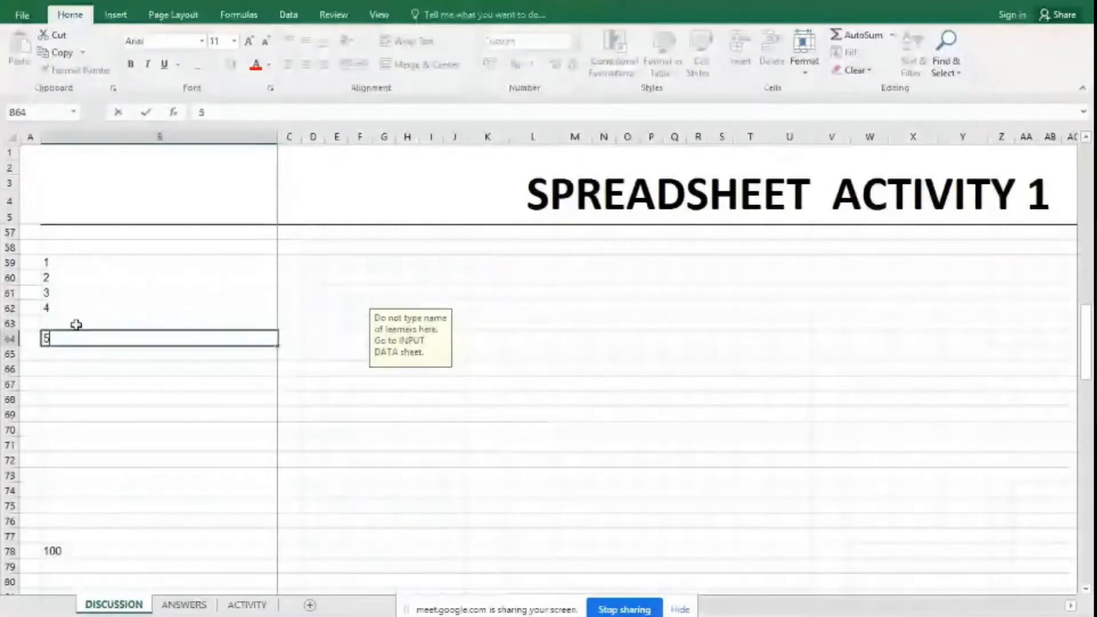
left_click(72, 322)
left_click(71, 339)
key("Delete")
left_click(81, 321)
- Try filling the single value in B59 down to B78, and undo the fill
left_click(112, 258)
left_click_drag(278, 268, 272, 546)
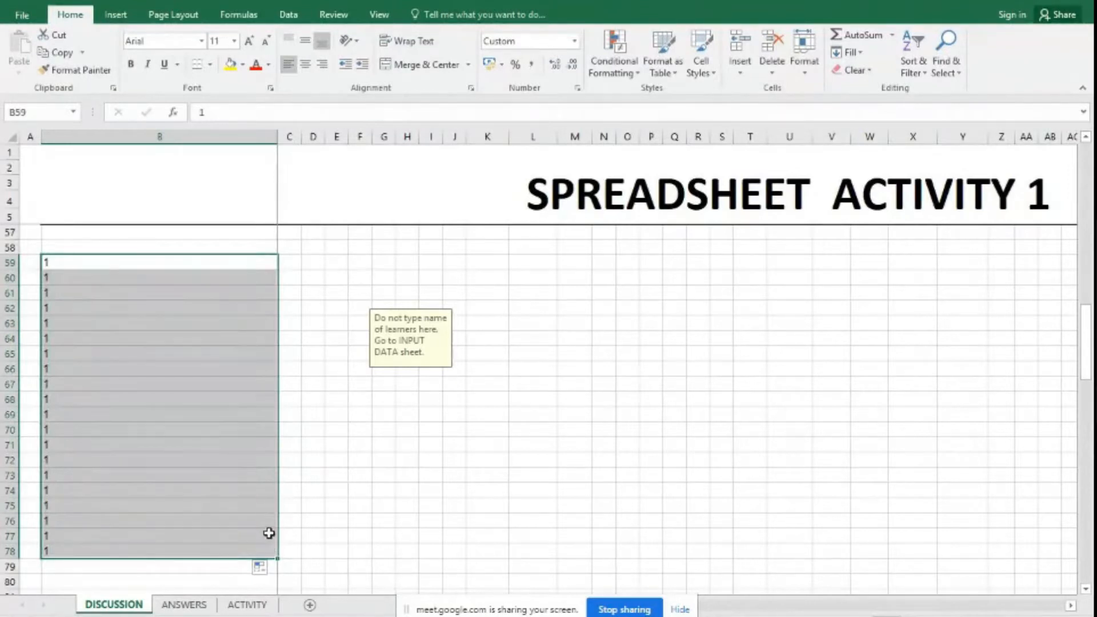
key("ctrl+z")
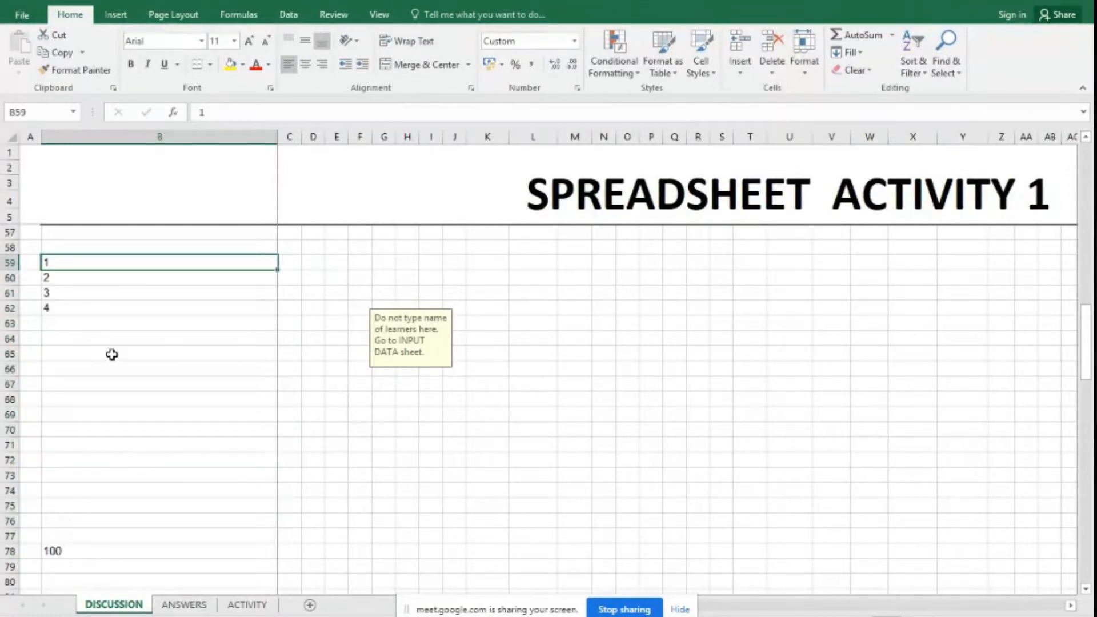
left_click(132, 386)
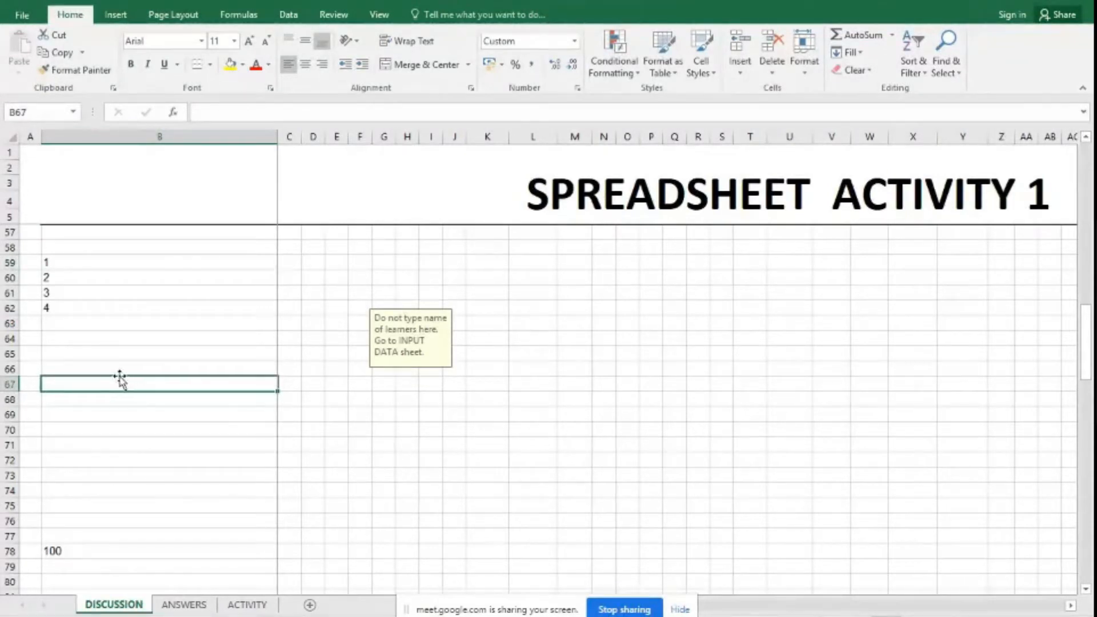
left_click(98, 549)
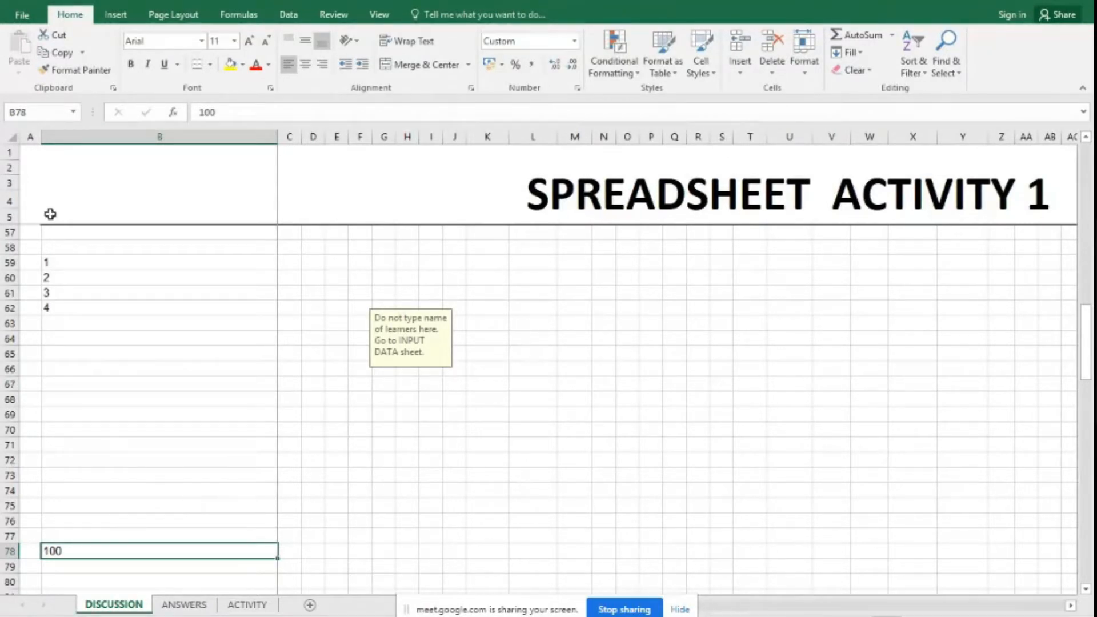
- Enter 1 in A59 and 2 in A60 as the starting pair of a number series
left_click(29, 266)
type("1")
key("Return")
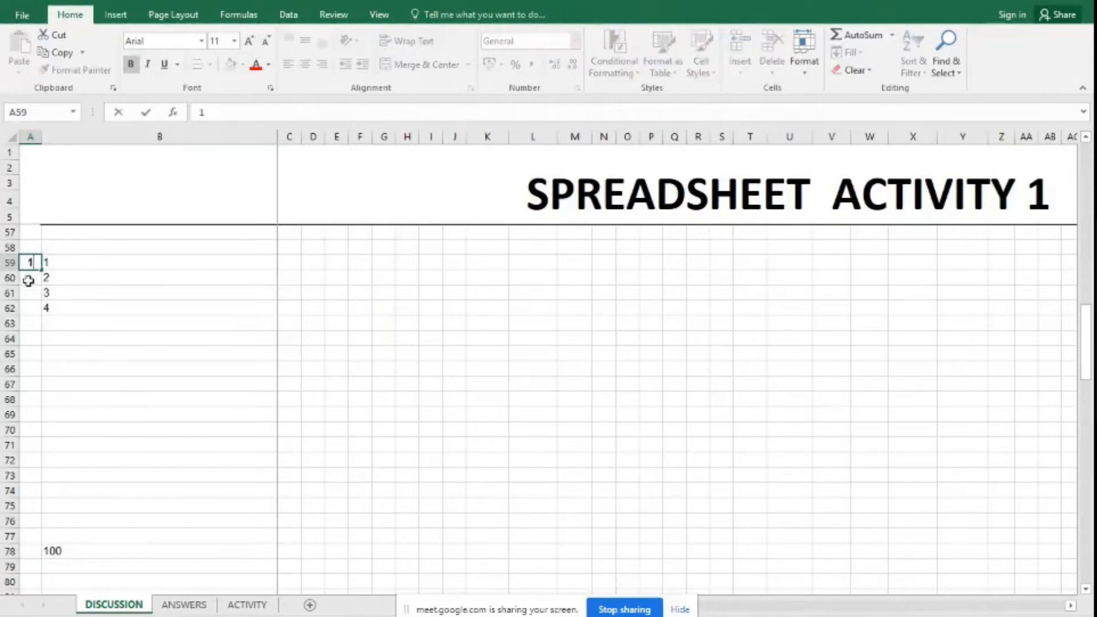
type("2")
left_click(33, 306)
left_click(49, 562)
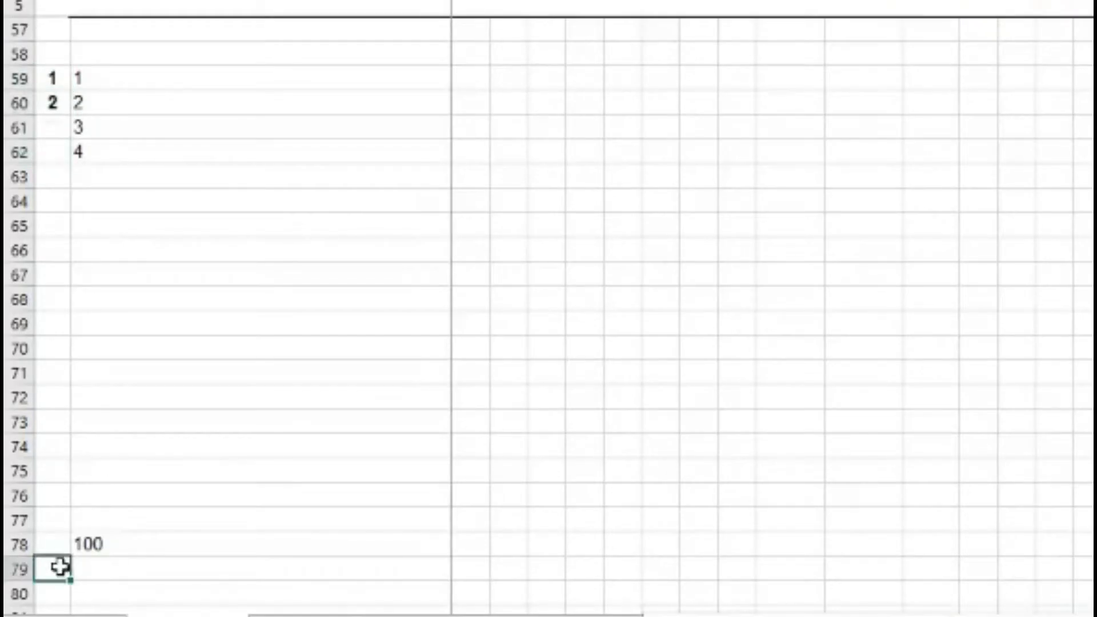
left_click(53, 544)
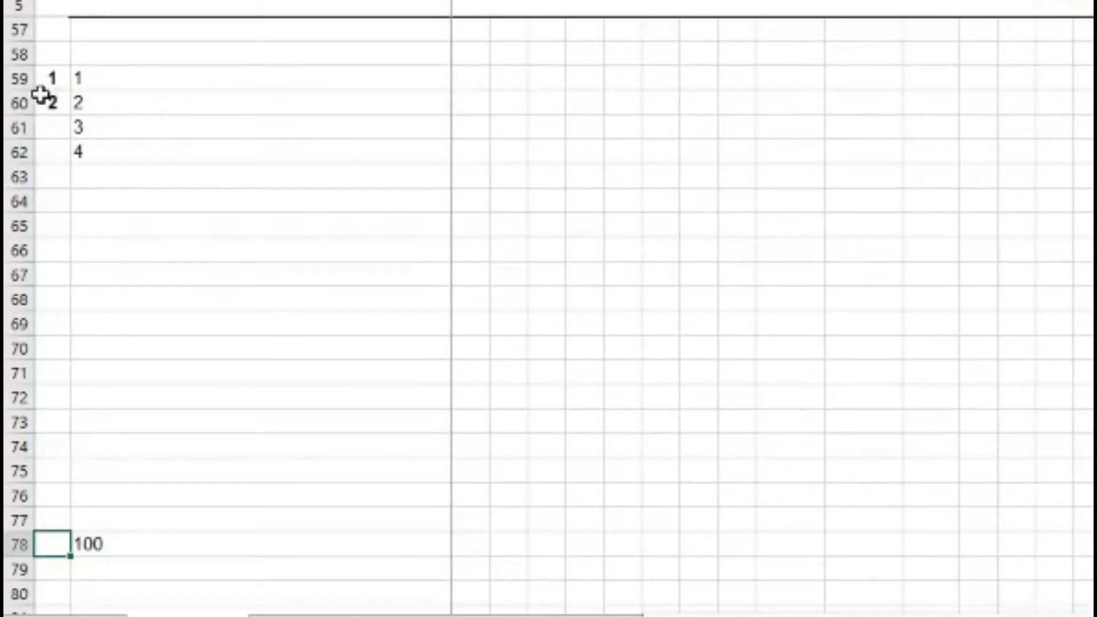
- Select A59:A60 and fill the number series down to A72
left_click(47, 79)
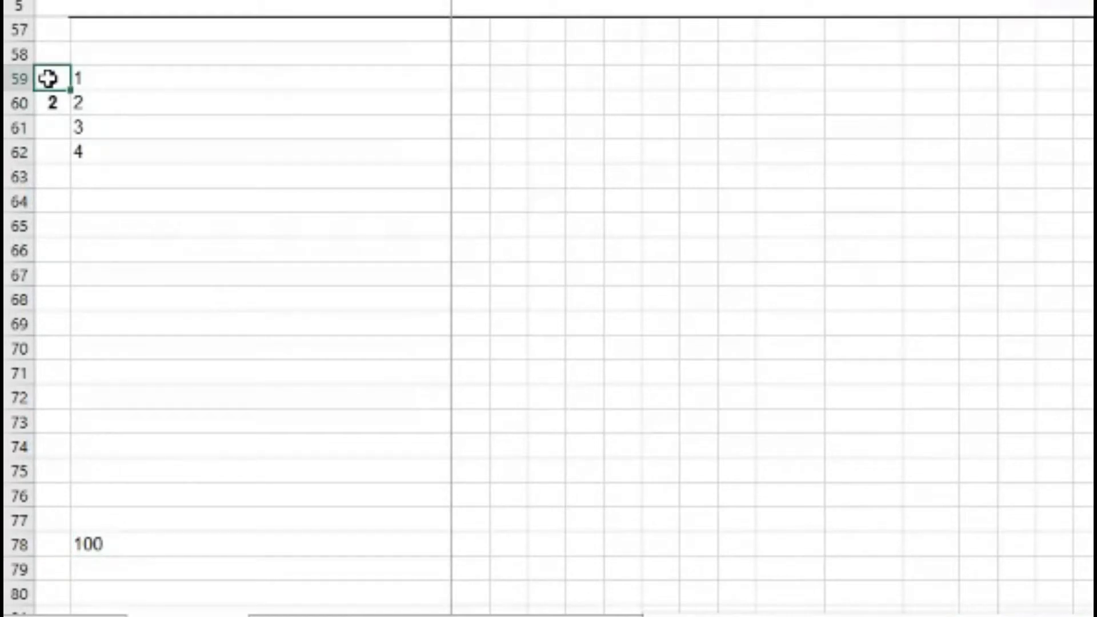
left_click_drag(48, 78, 53, 104)
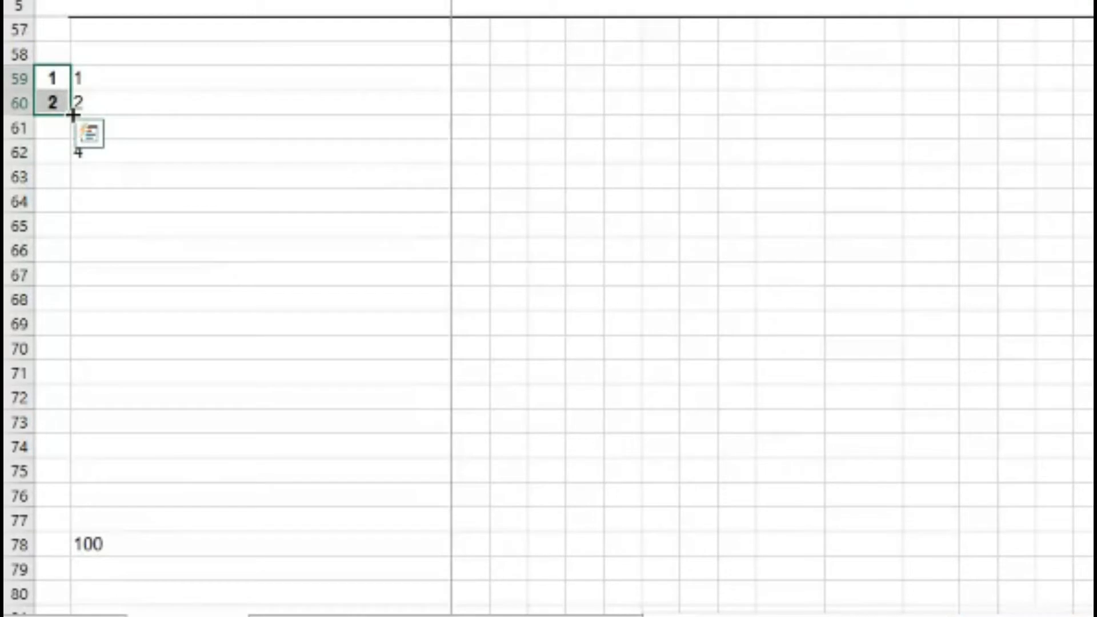
left_click_drag(71, 115, 101, 409)
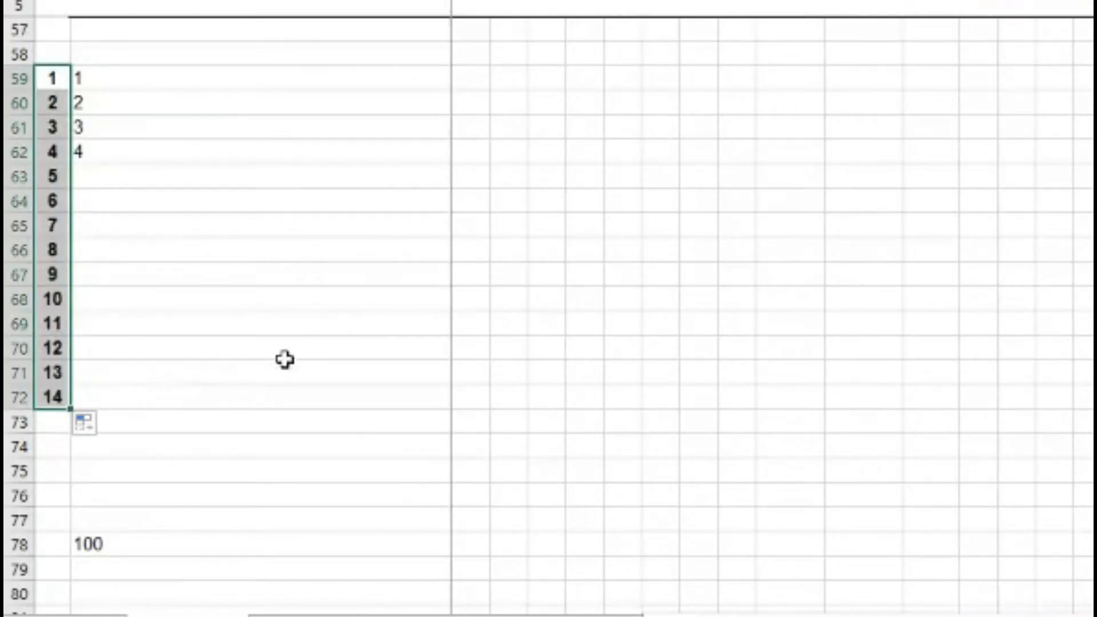
- Clear the 100 from B78 and fill the single value in B59 down to B72
left_click(89, 543)
key("Delete")
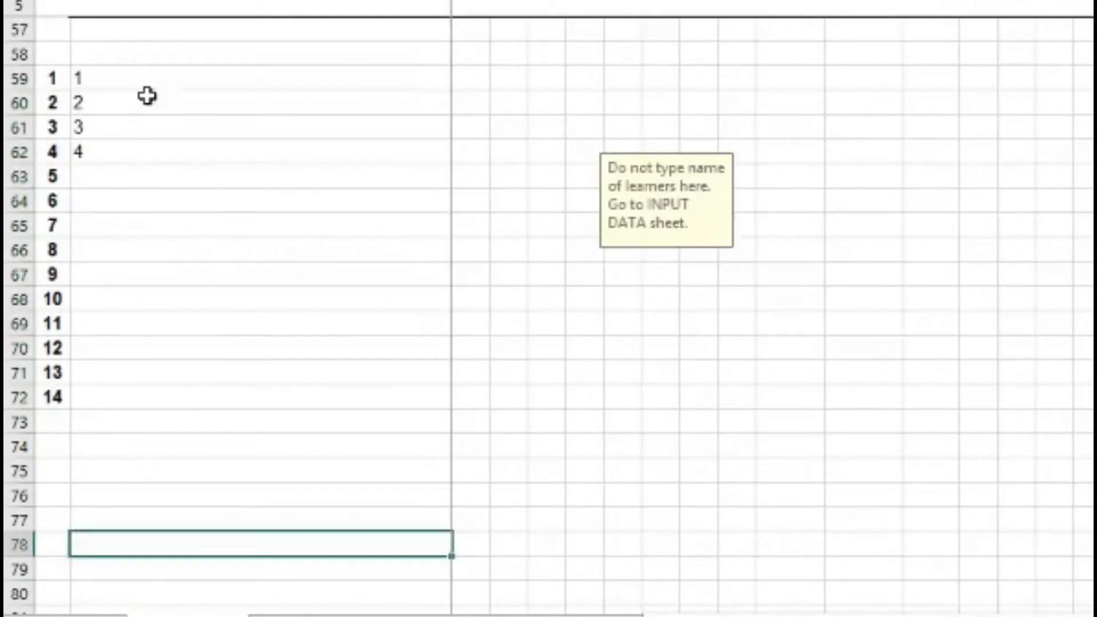
left_click(151, 79)
left_click_drag(455, 89, 482, 402)
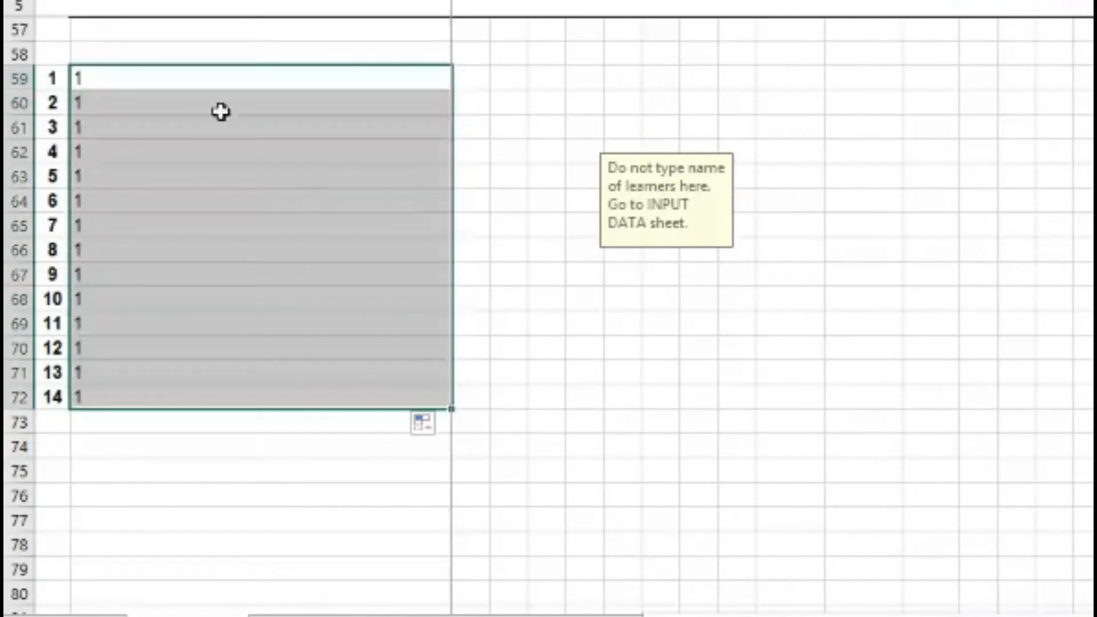
left_click(221, 77)
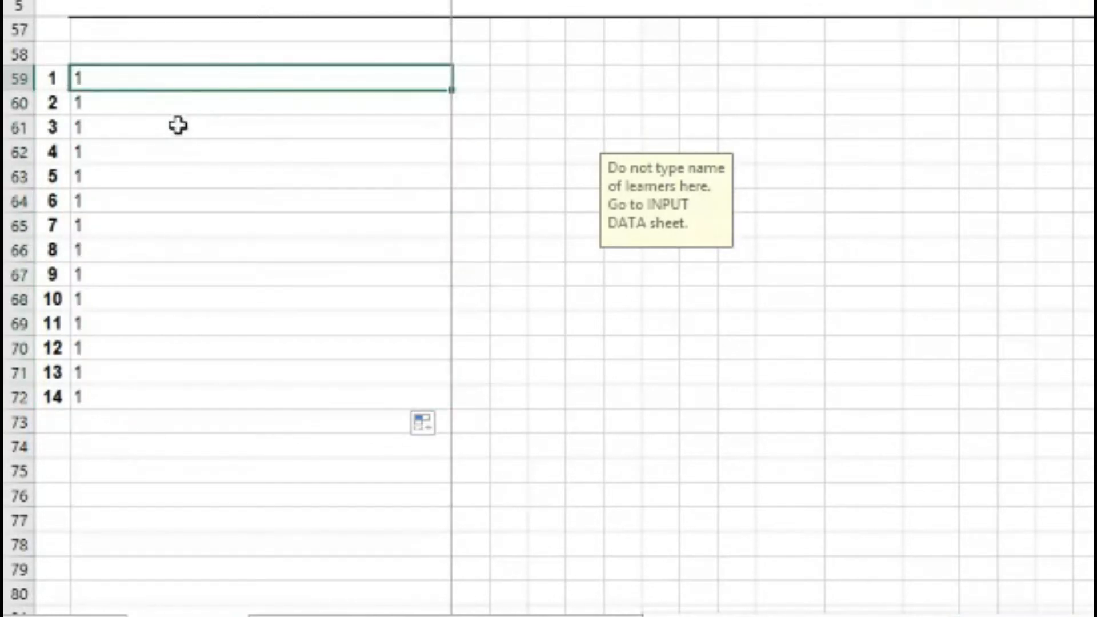
- Extend the number series from A59:A60 down to A75, and clear the practice values in A59:B75
left_click_drag(51, 78, 54, 103)
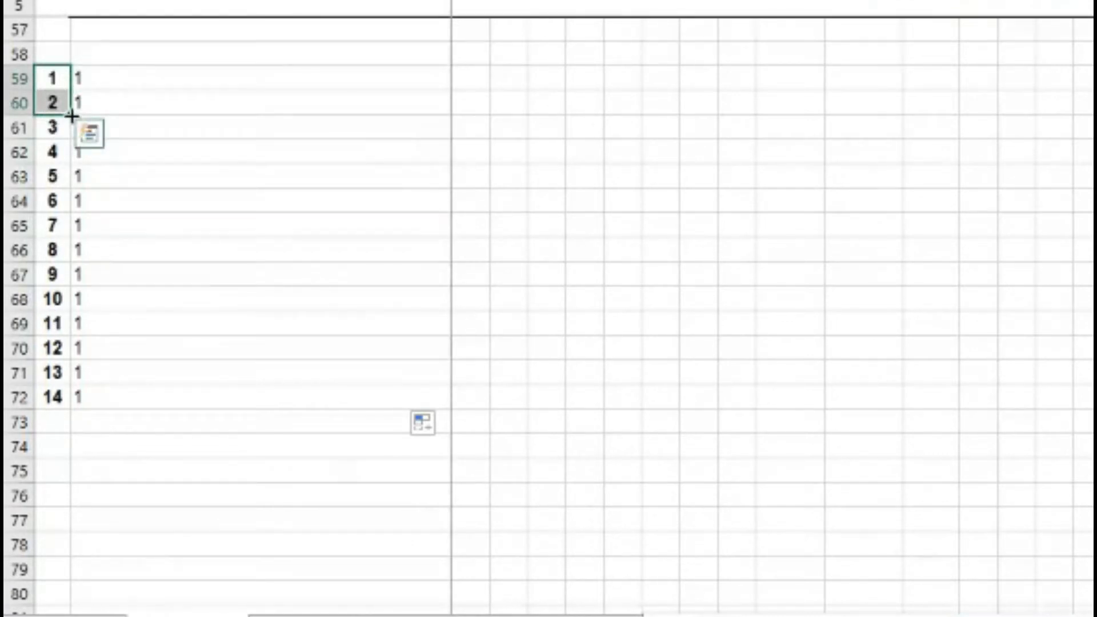
left_click_drag(71, 118, 80, 483)
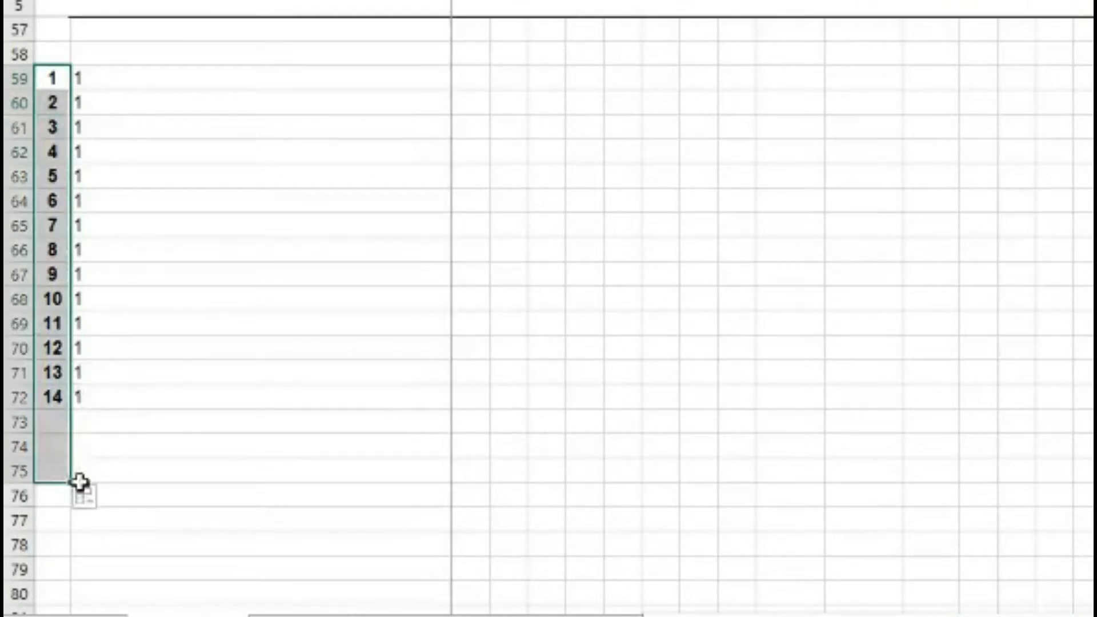
left_click(191, 406)
left_click_drag(74, 90, 119, 462)
key("Delete")
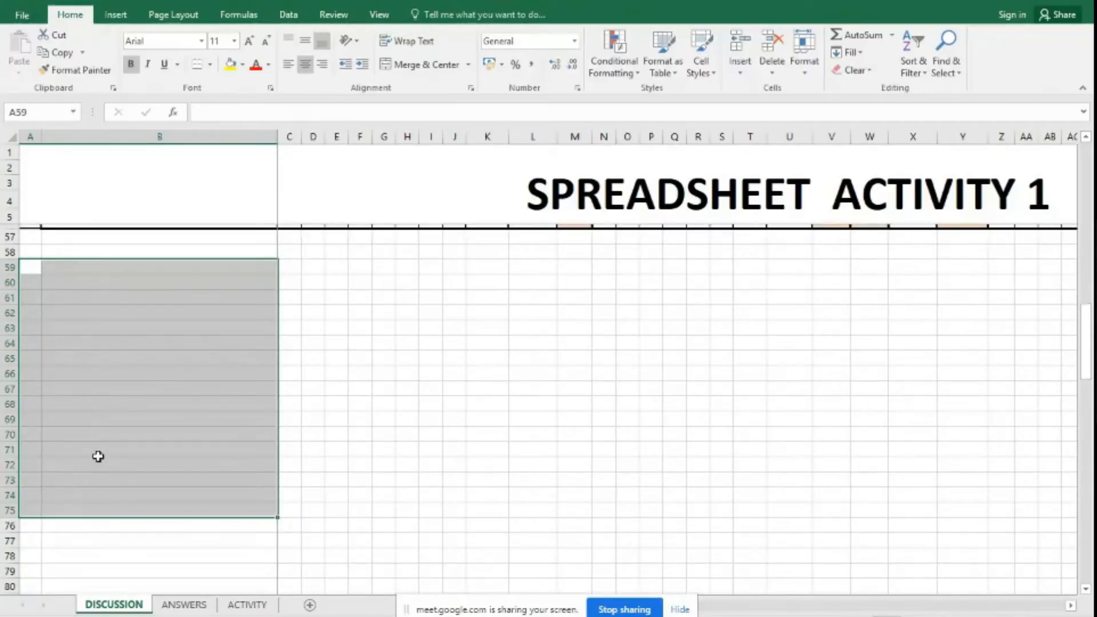
- Copy the learner name sTuDenT 1 from B13 into B14
scroll(99, 456, "up", 4)
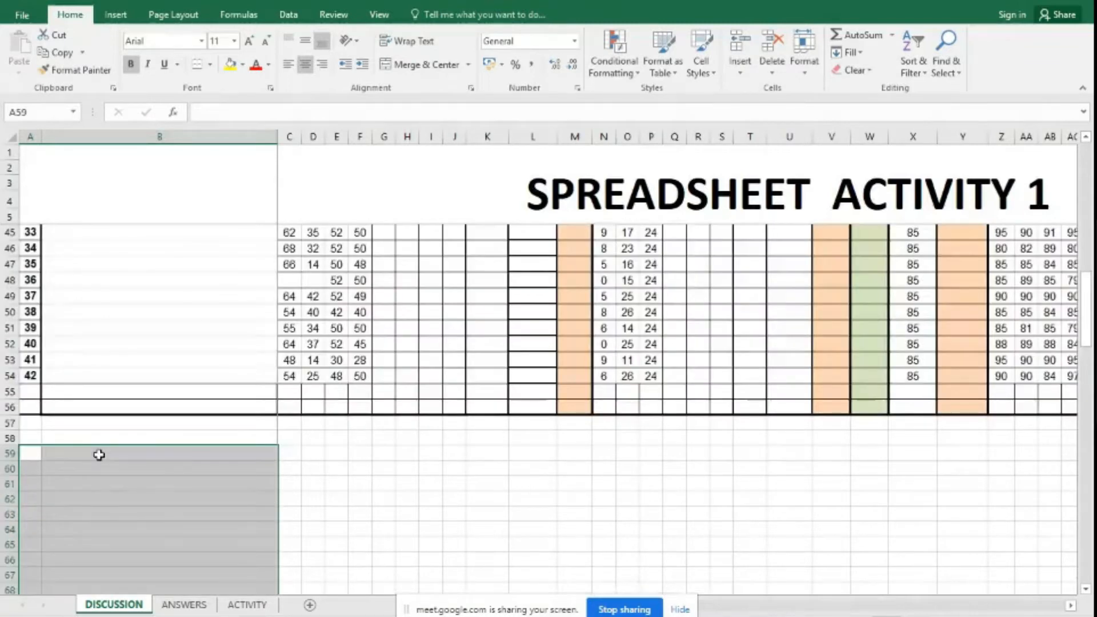
scroll(99, 455, "up", 12)
left_click(108, 300)
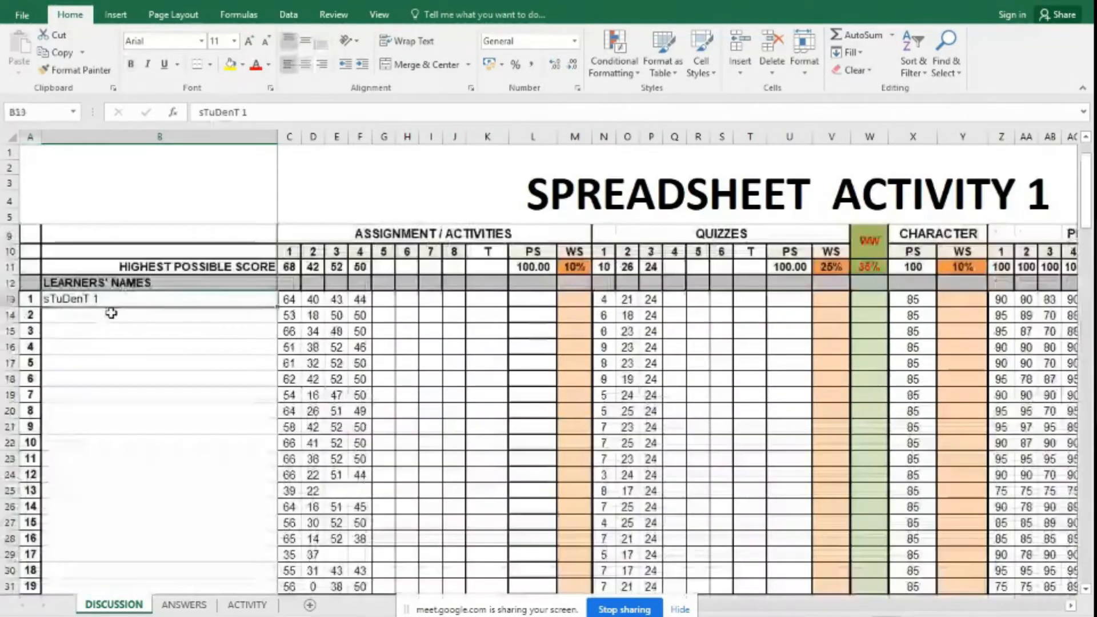
left_click(112, 313)
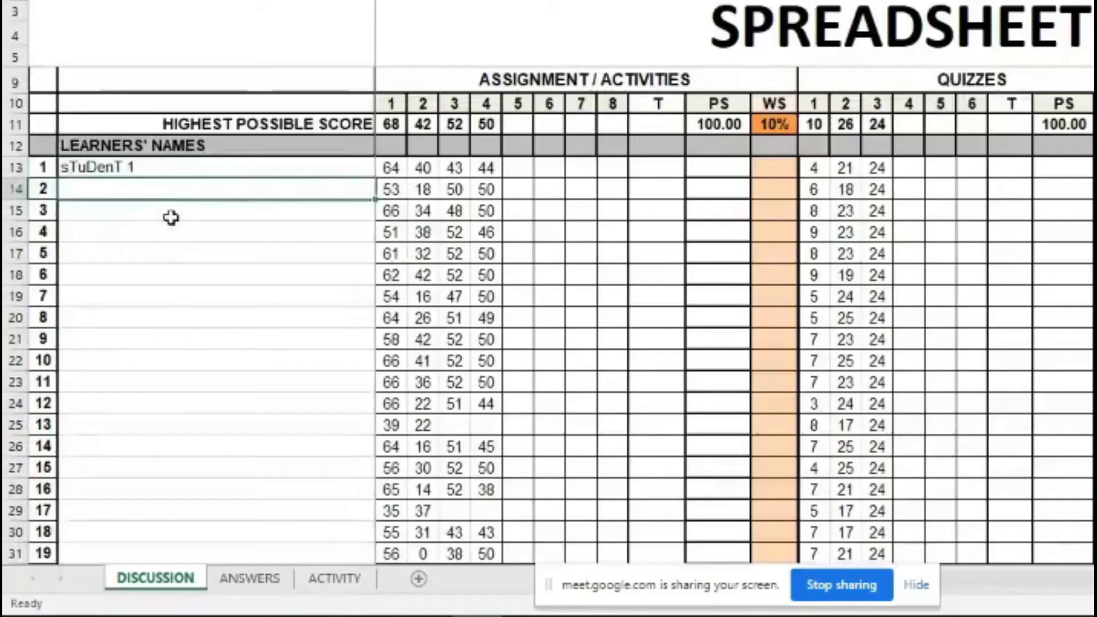
key("Down")
key("Down")
key("Down")
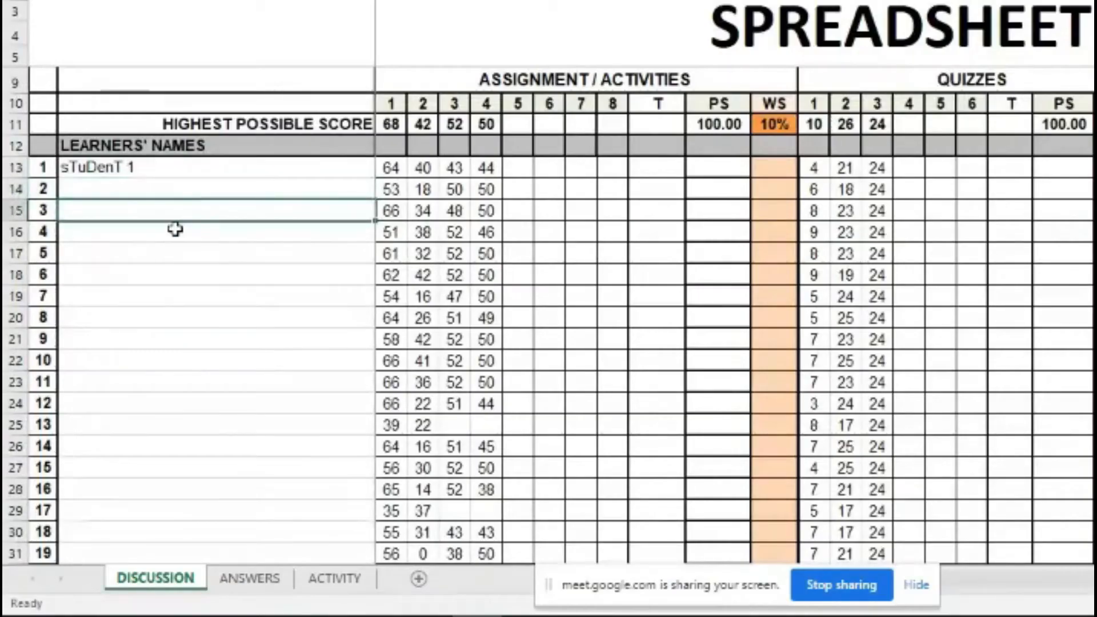
left_click(167, 196)
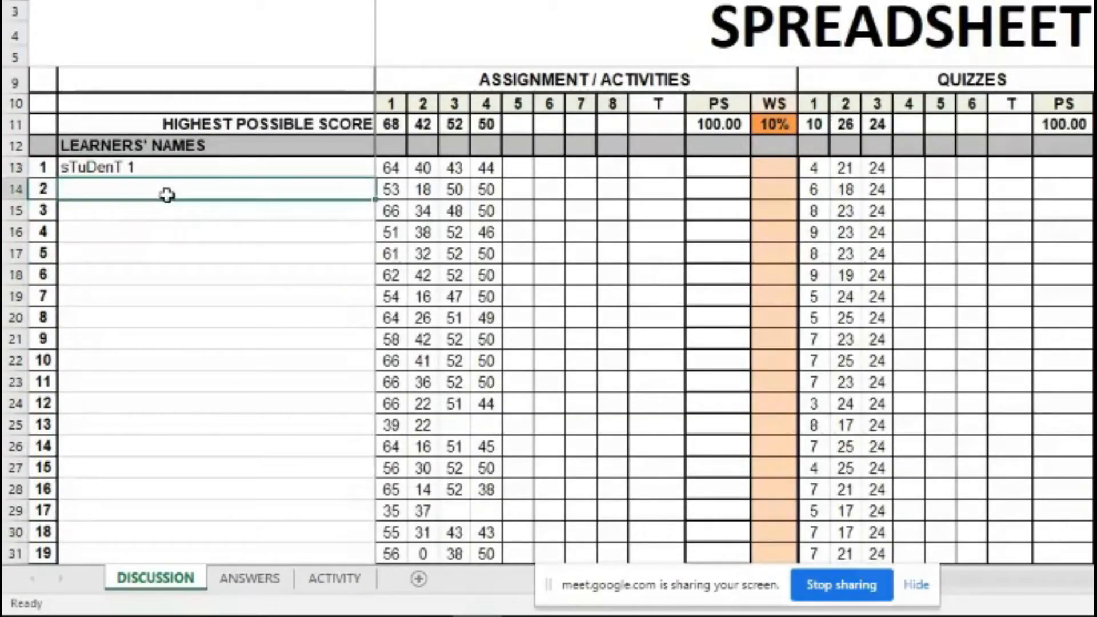
left_click(169, 171)
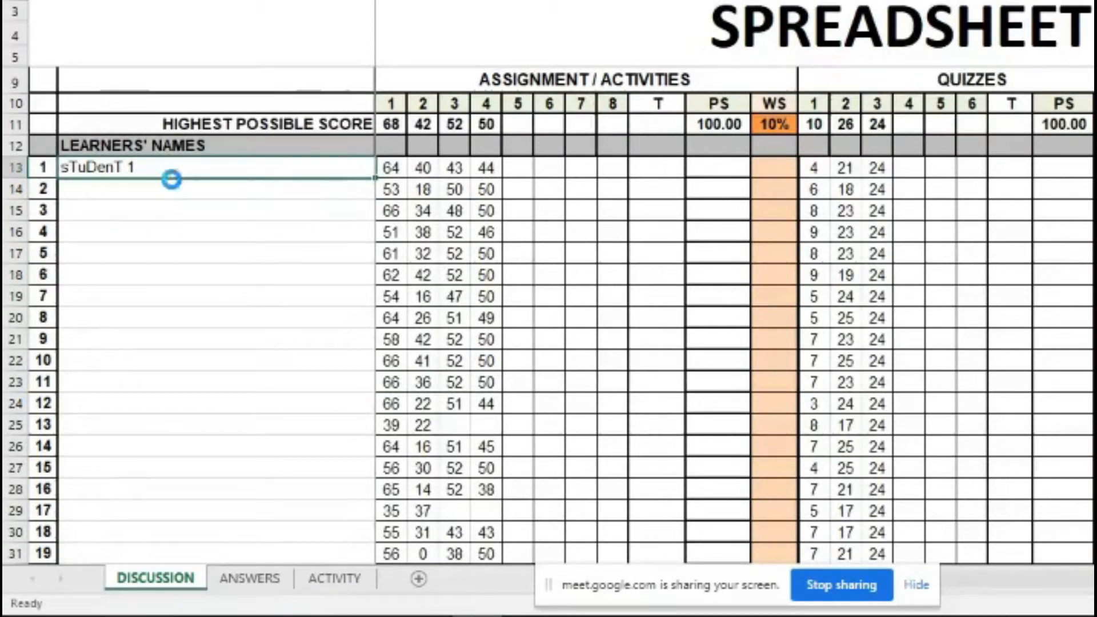
key("ctrl+c")
left_click(168, 190)
key("ctrl+v")
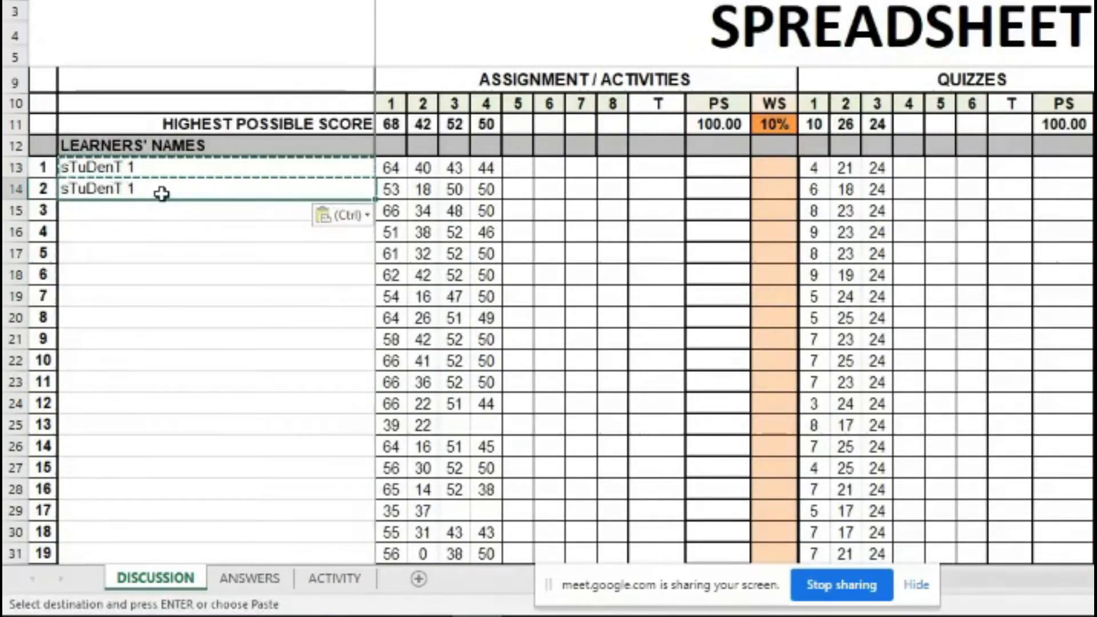
- Change the copied name in B14 to sTuDenT 2
double_click(164, 193)
type("2")
key("BackSpace")
key("BackSpace")
left_click(147, 255)
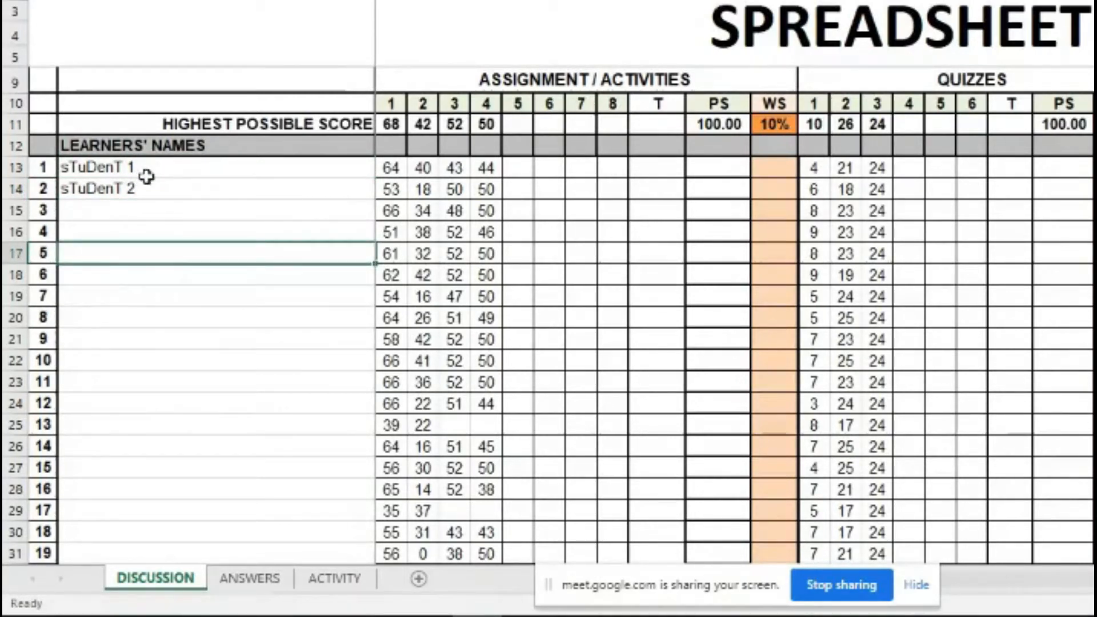
- Select the two learner names in B13:B14 and fill the numbered series down to B54
scroll(129, 380, "down", 1)
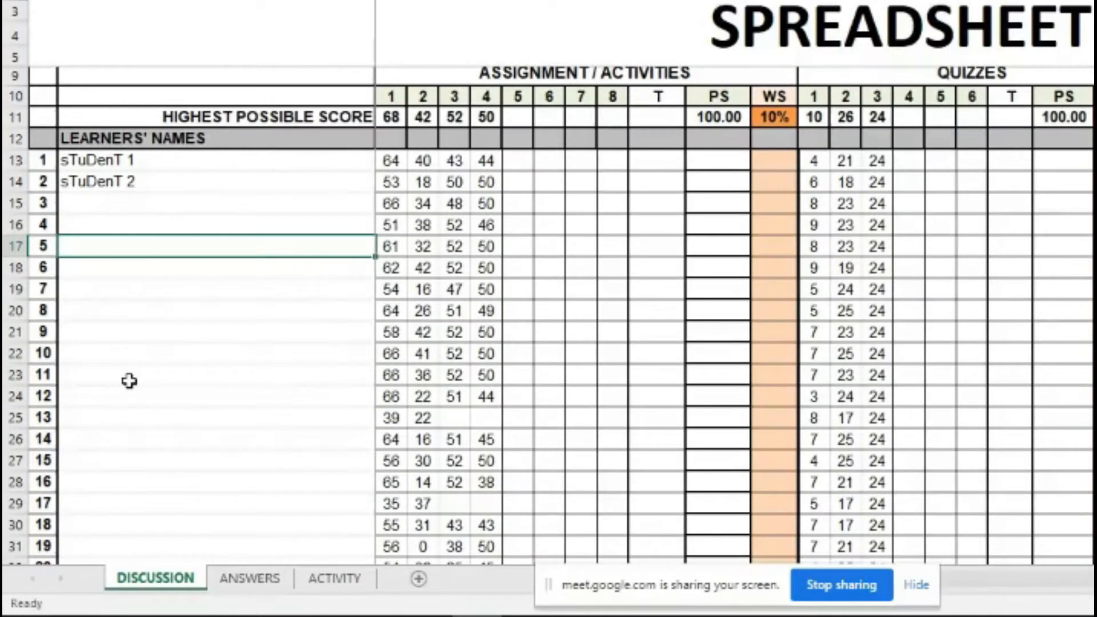
scroll(129, 380, "down", 4)
scroll(129, 374, "down", 4)
scroll(129, 374, "up", 9)
left_click(150, 370)
left_click_drag(149, 370, 149, 393)
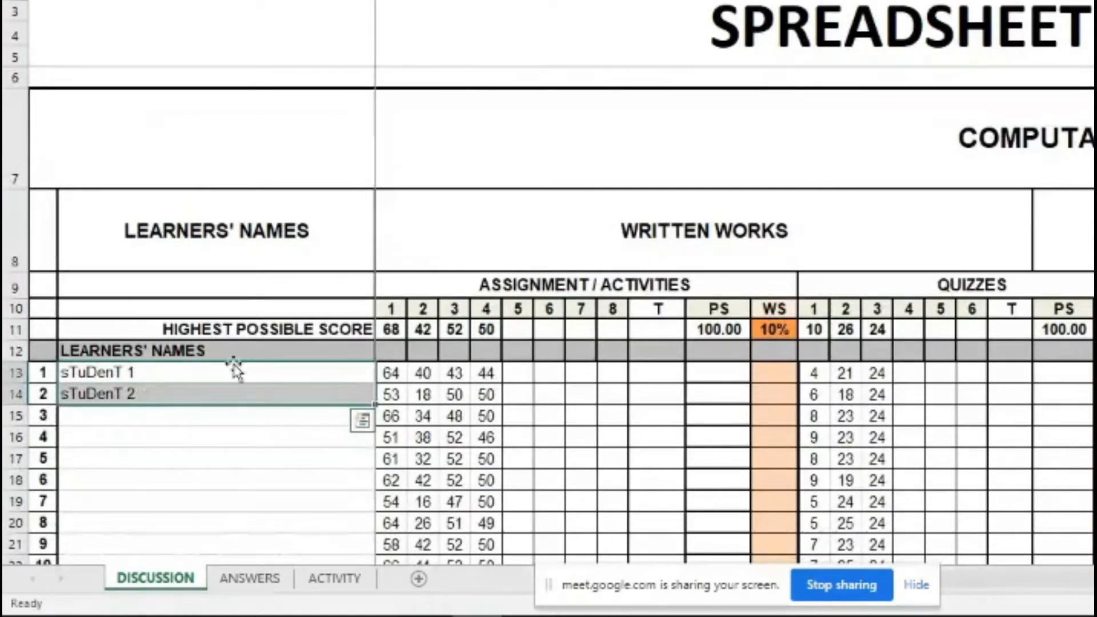
scroll(235, 368, "down", 1)
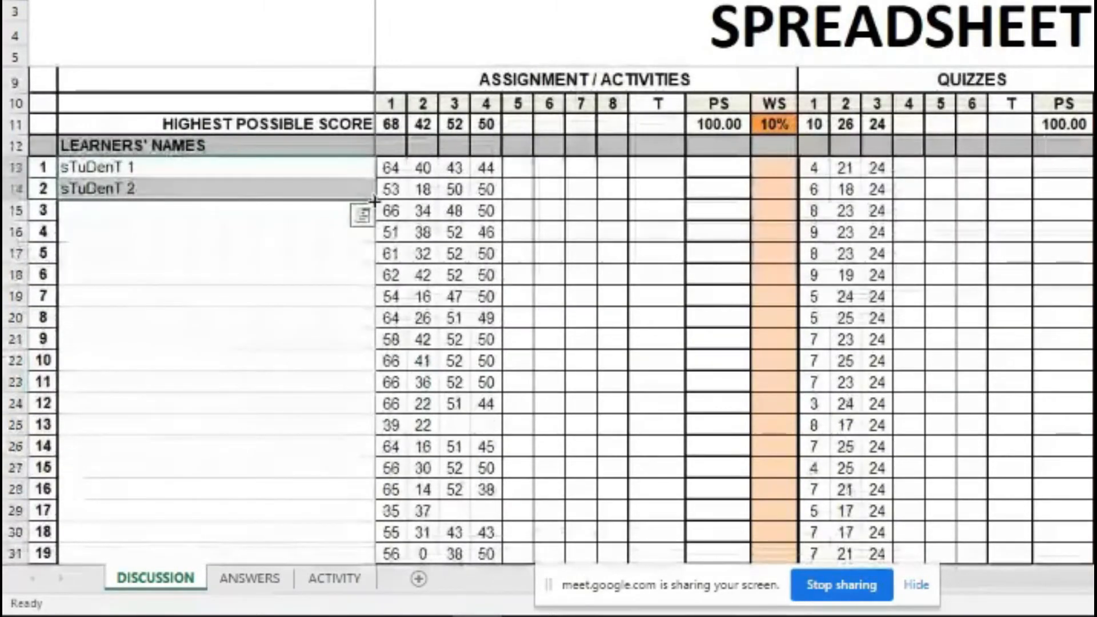
left_click_drag(375, 204, 369, 536)
left_click(247, 426)
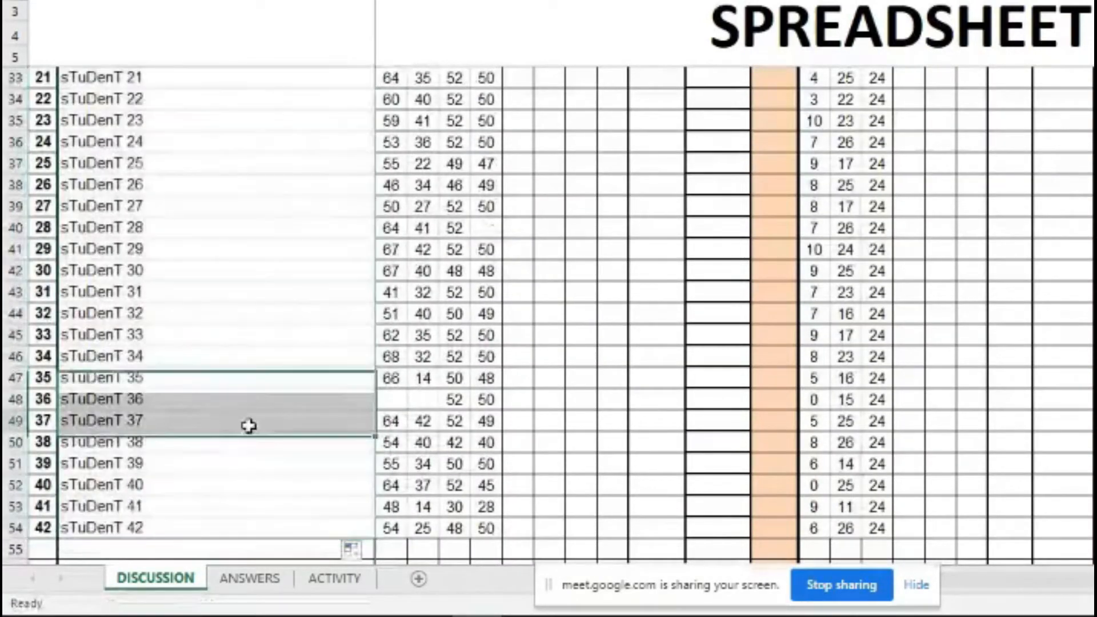
- Examine the filled learner names in column B against the numbering in column A, from the first to the last learner
scroll(260, 406, "up", 1)
scroll(260, 406, "up", 6)
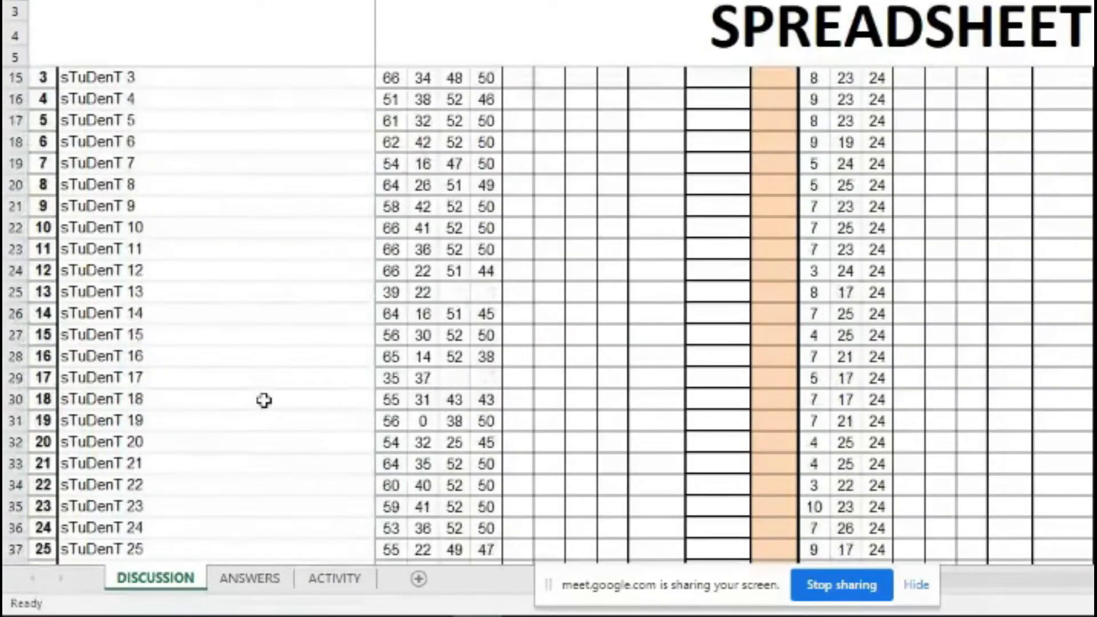
scroll(227, 423, "up", 3)
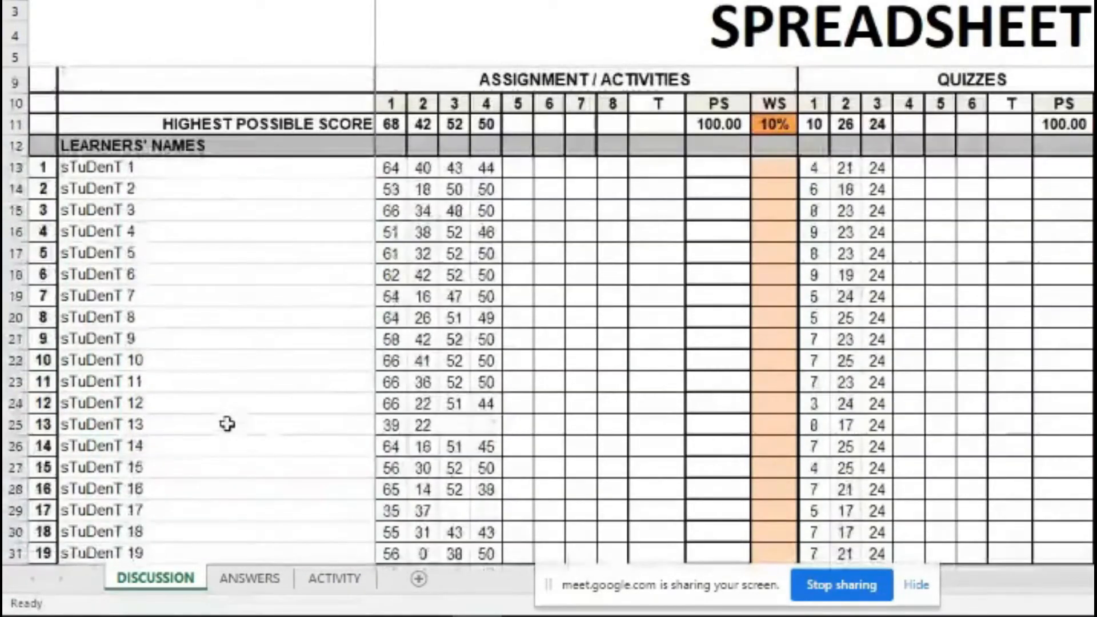
scroll(228, 423, "down", 7)
scroll(227, 424, "down", 2)
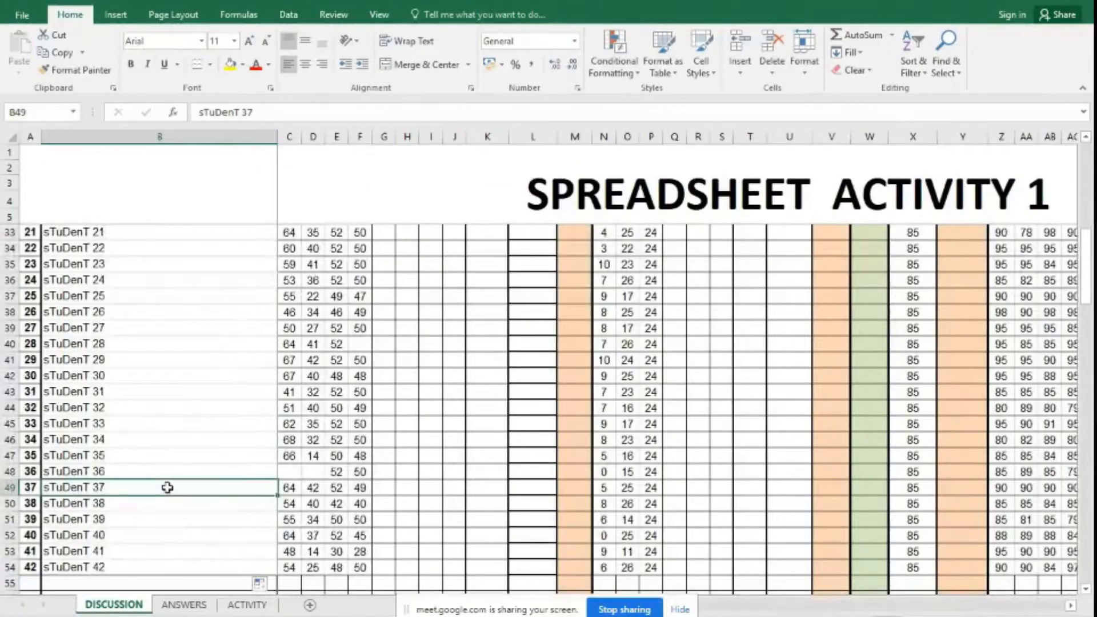
scroll(165, 474, "up", 2)
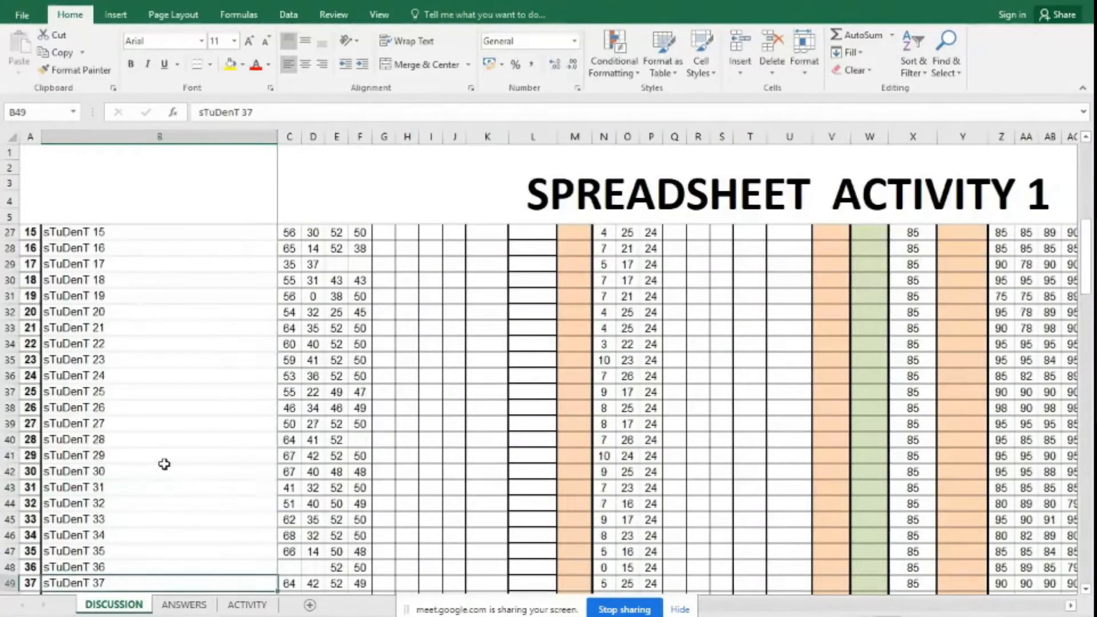
scroll(164, 464, "up", 7)
left_click(155, 452)
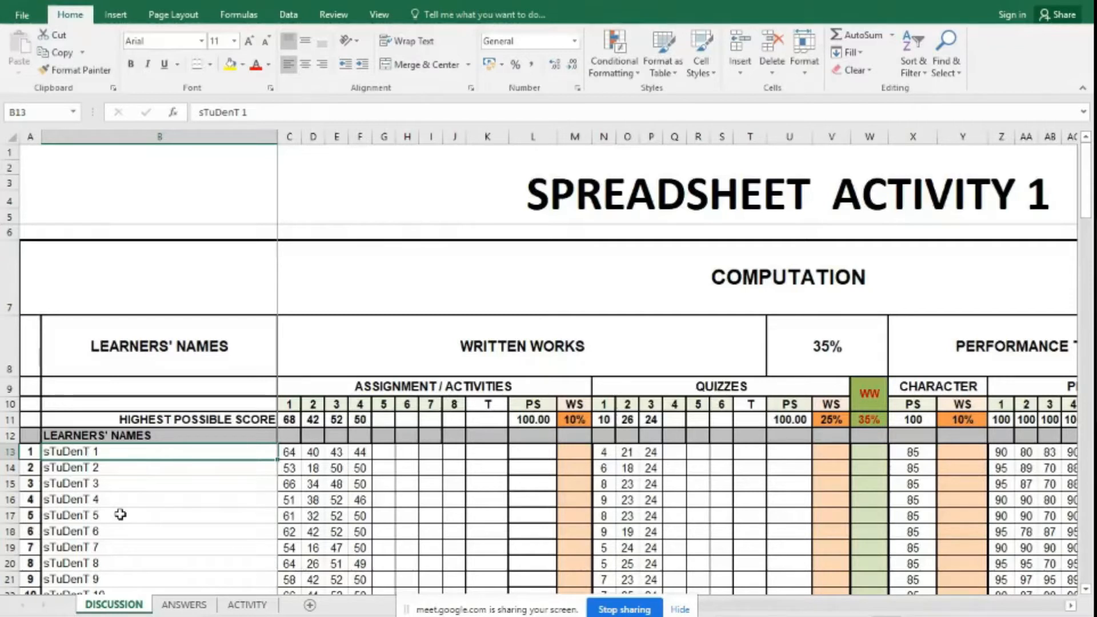
- Enter the formula =PROPER(B13) in B59, below the class record, to convert the first learner's name to proper case
scroll(120, 515, "down", 13)
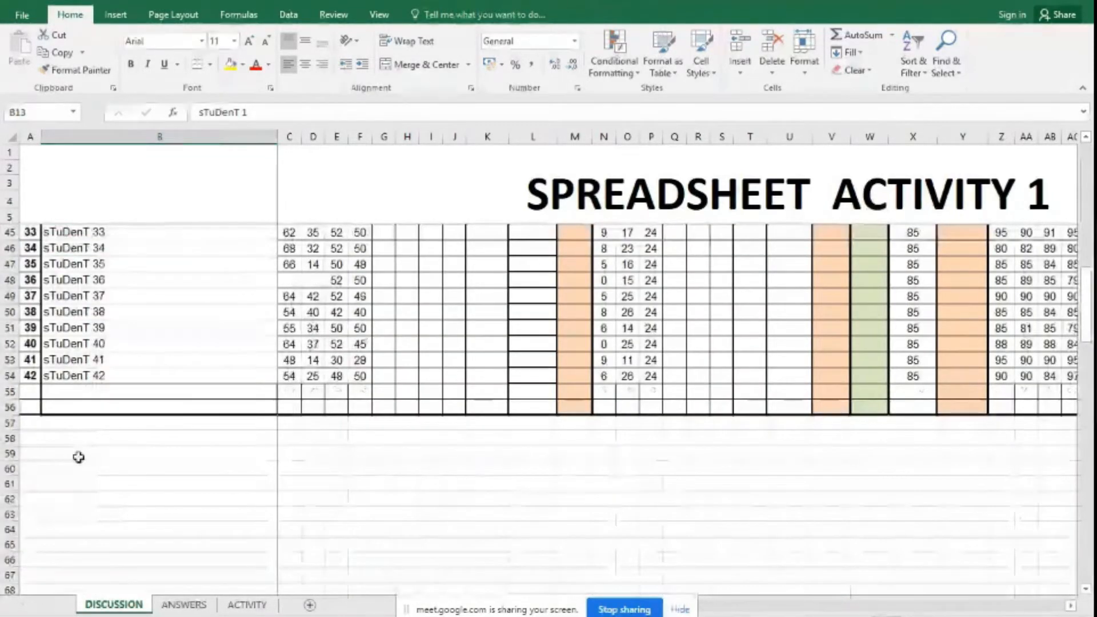
left_click(216, 450)
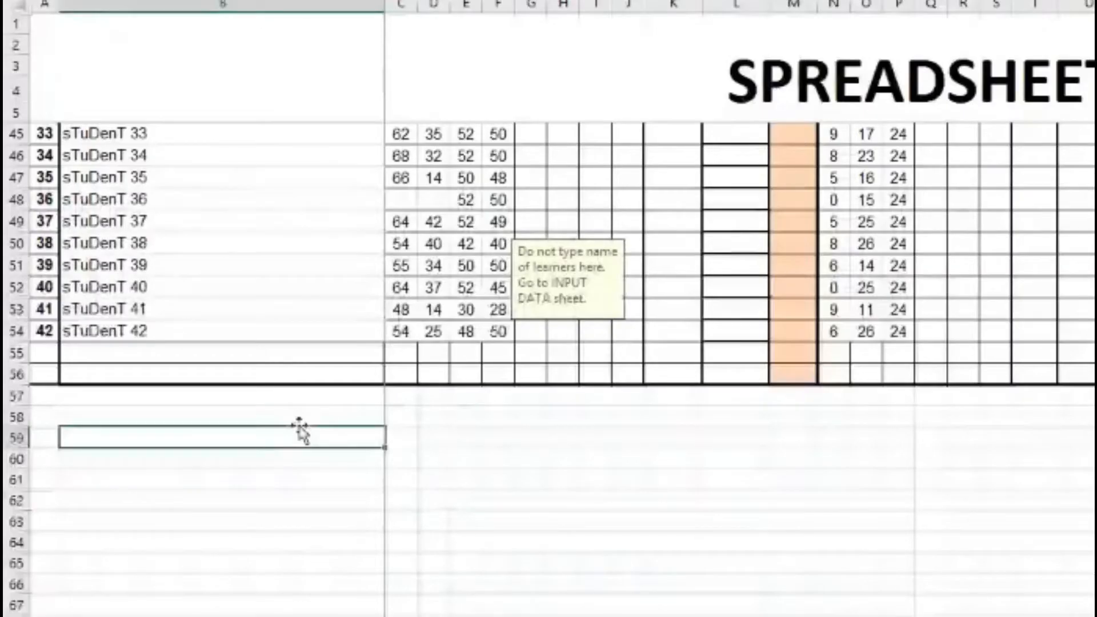
type("=")
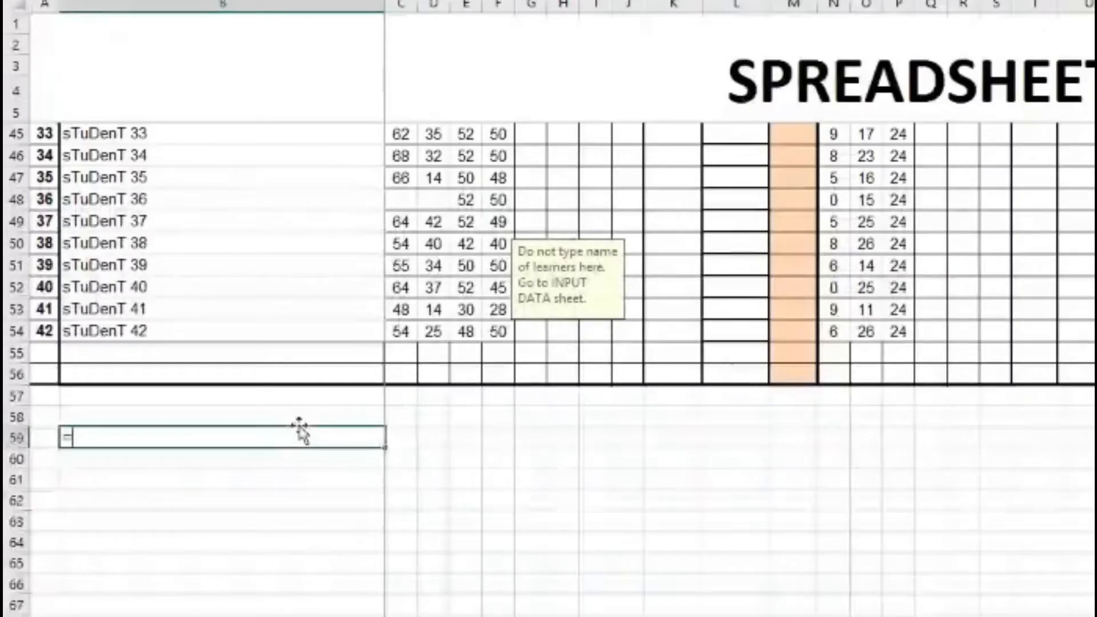
type("proper")
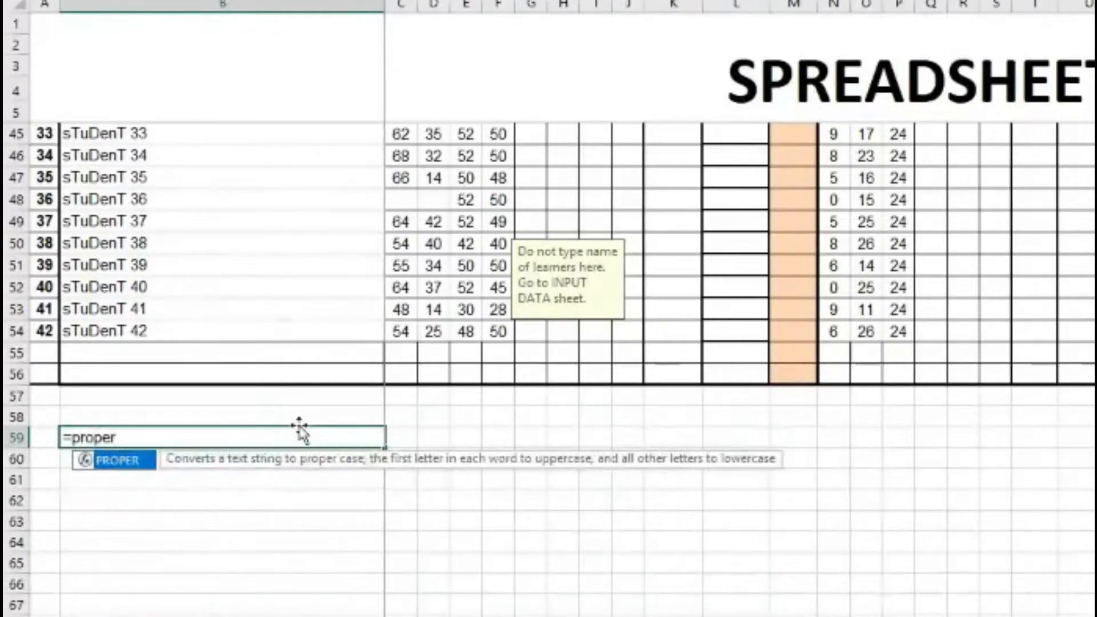
type("(")
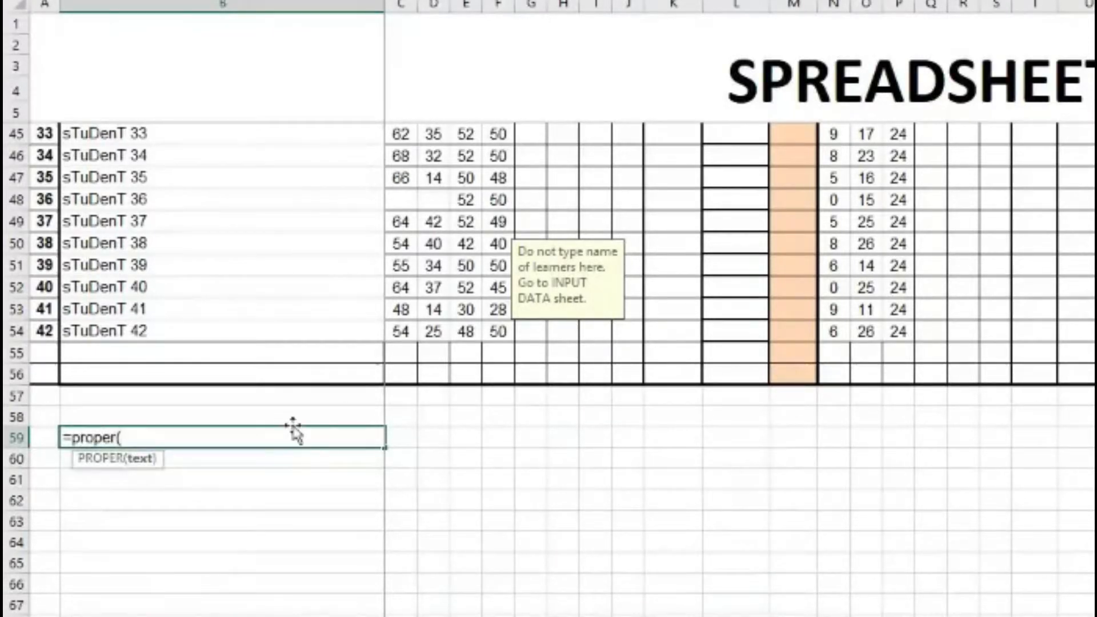
scroll(293, 430, "up", 5)
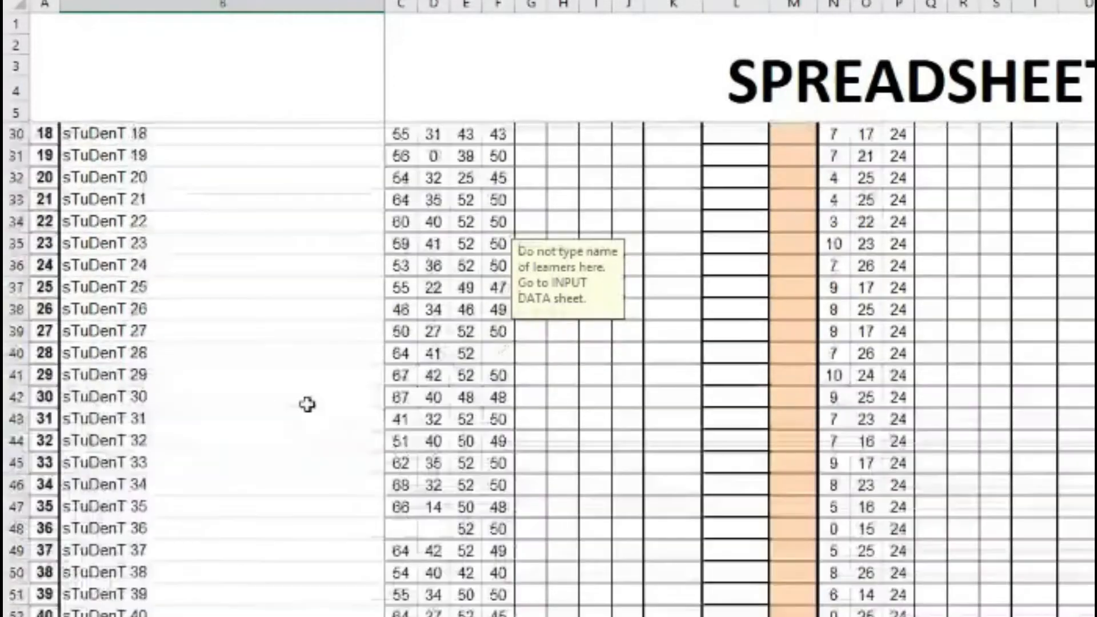
scroll(307, 404, "up", 7)
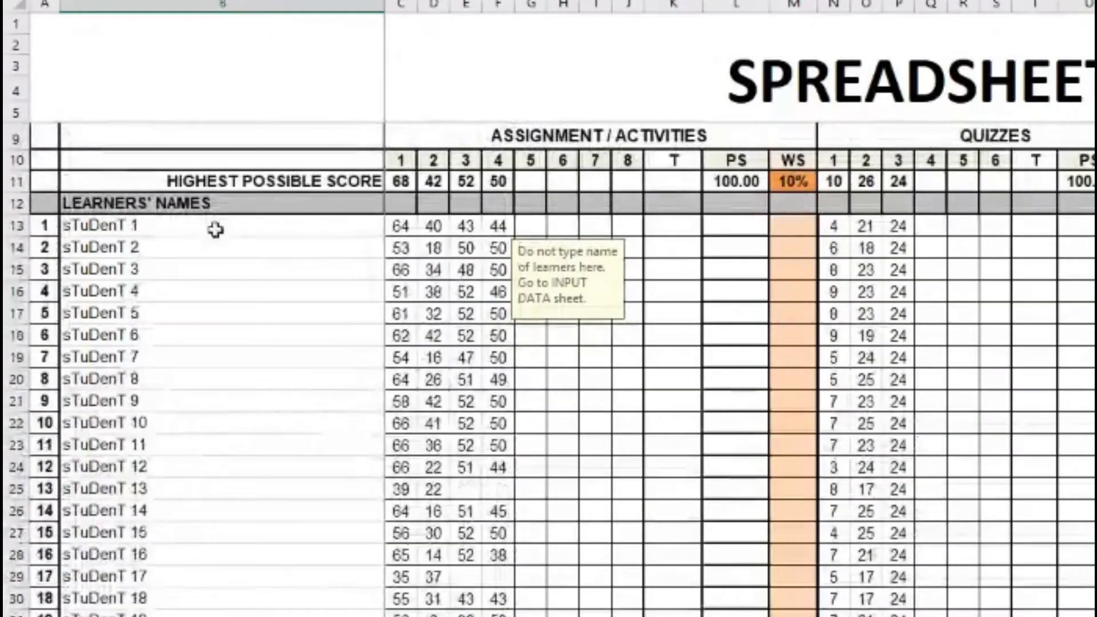
left_click(215, 229)
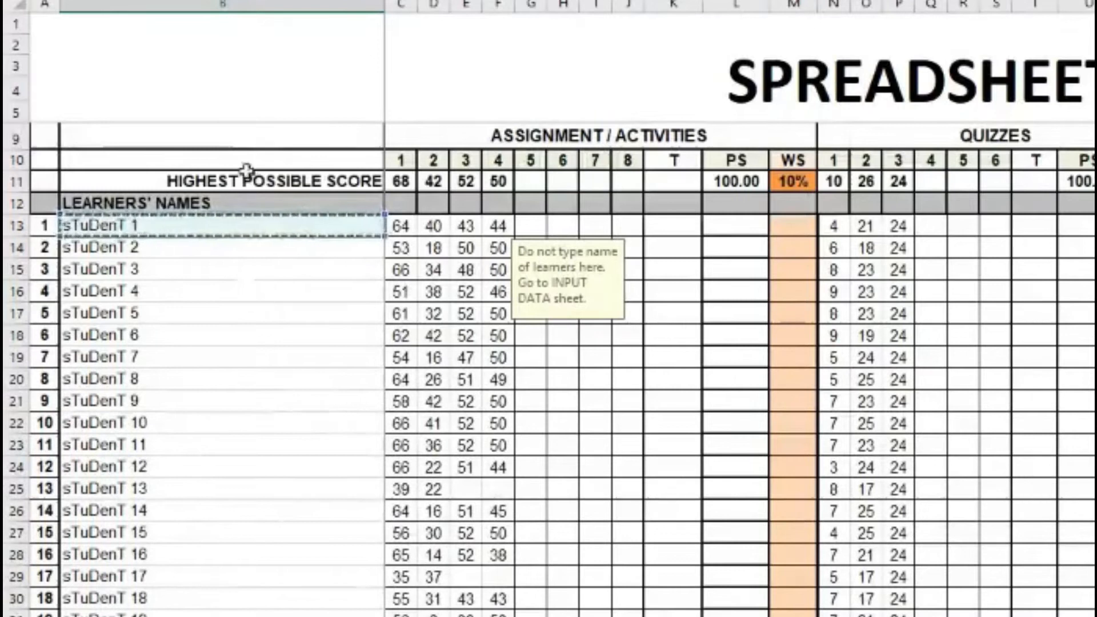
left_click(337, 1)
type(")")
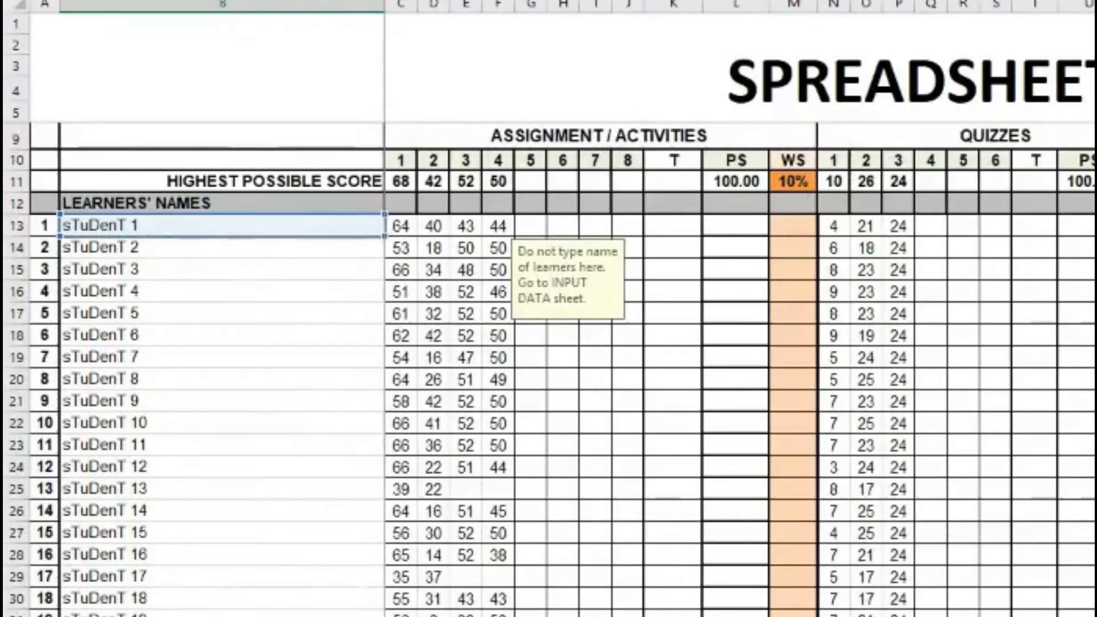
key("Return")
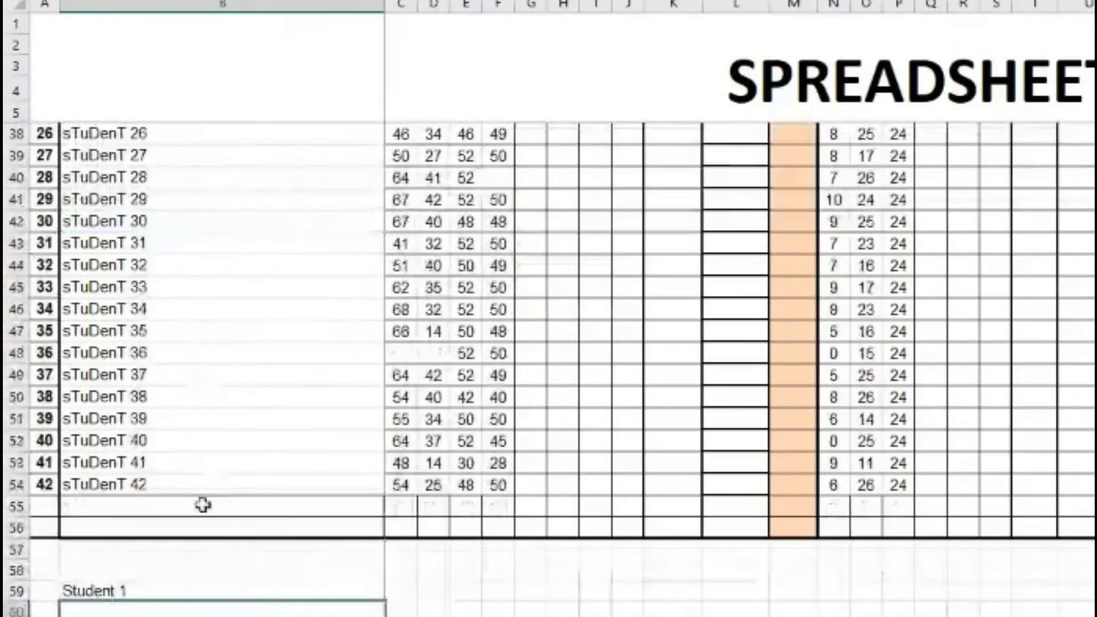
- Compare the PROPER formula and its result in B59 with the original learner name in B13
left_click(145, 591)
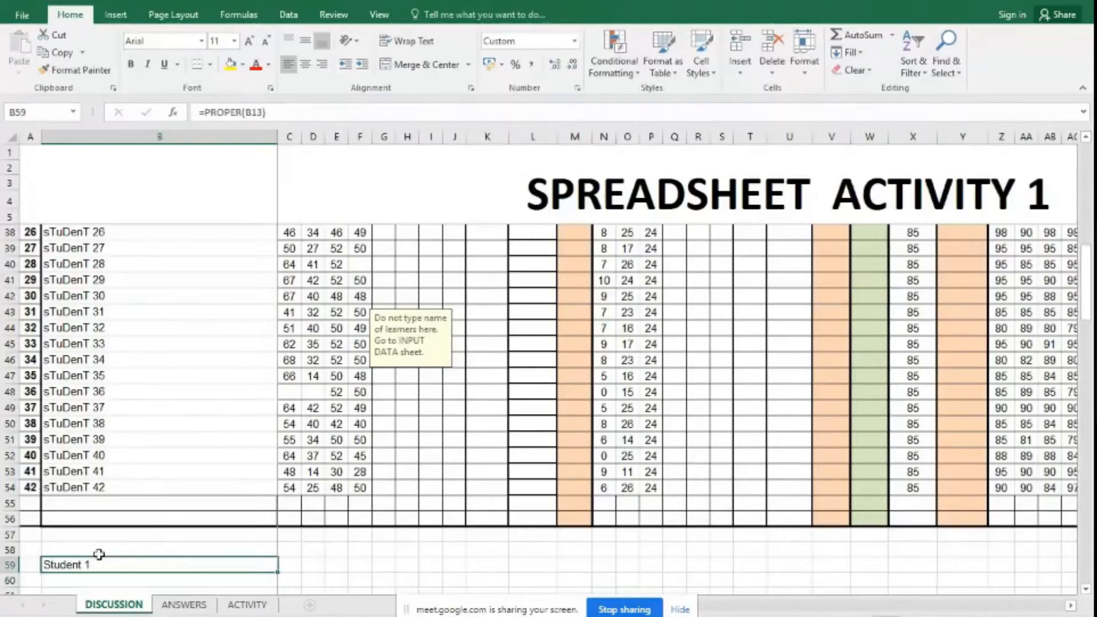
scroll(103, 543, "up", 1)
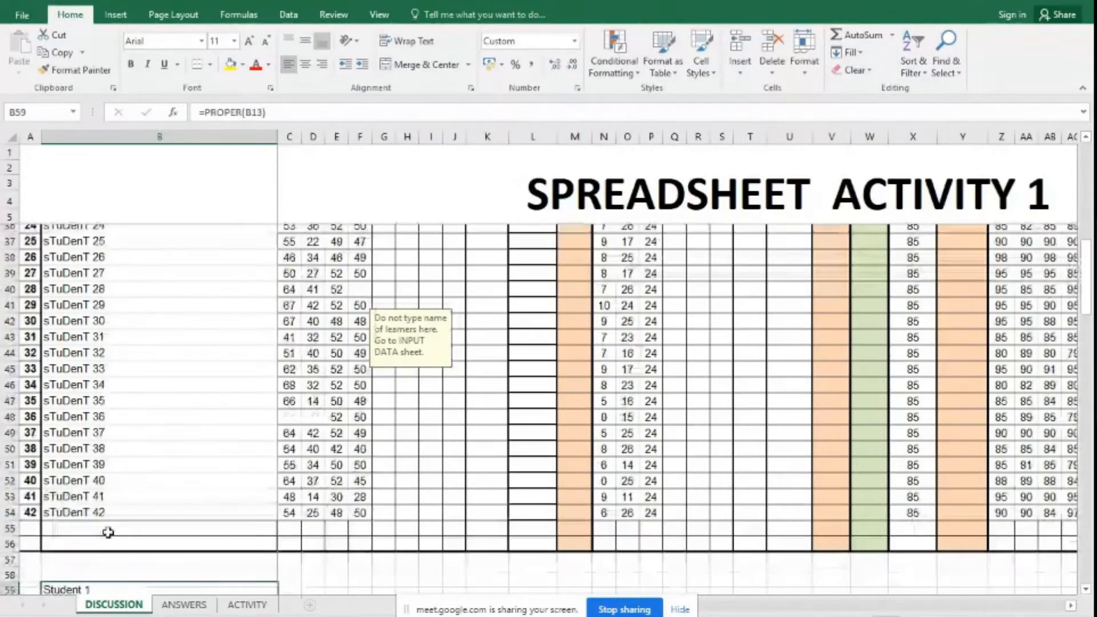
scroll(108, 531, "up", 7)
scroll(115, 513, "up", 3)
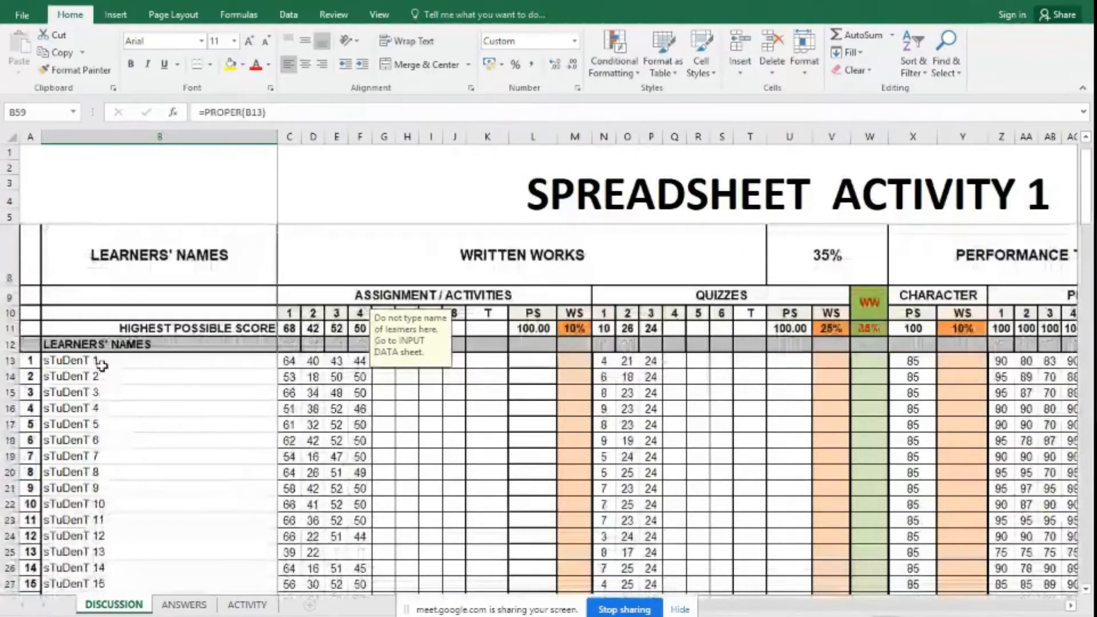
scroll(98, 421, "down", 13)
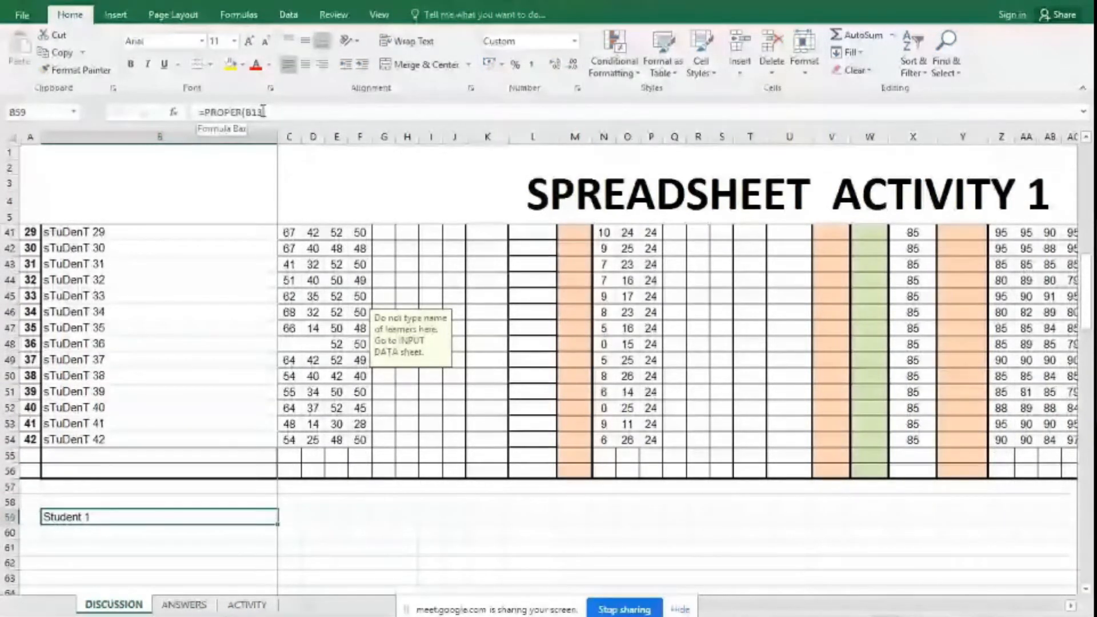
left_click(118, 529)
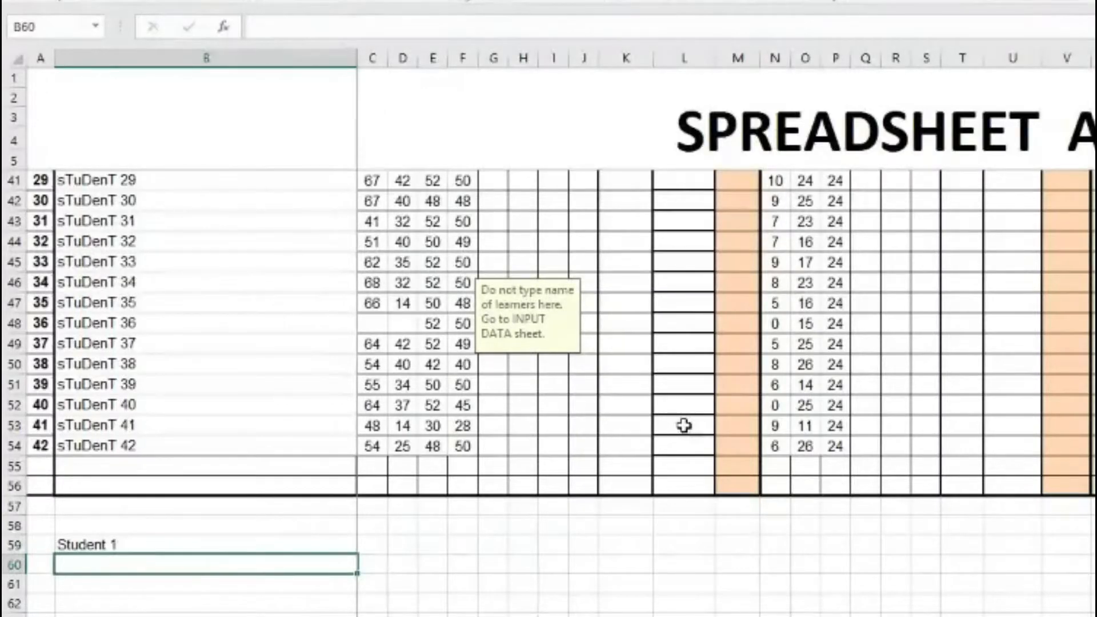
- Enter the formula =LOWER(B13) in B60 to convert the first learner's name to lowercase
type("=")
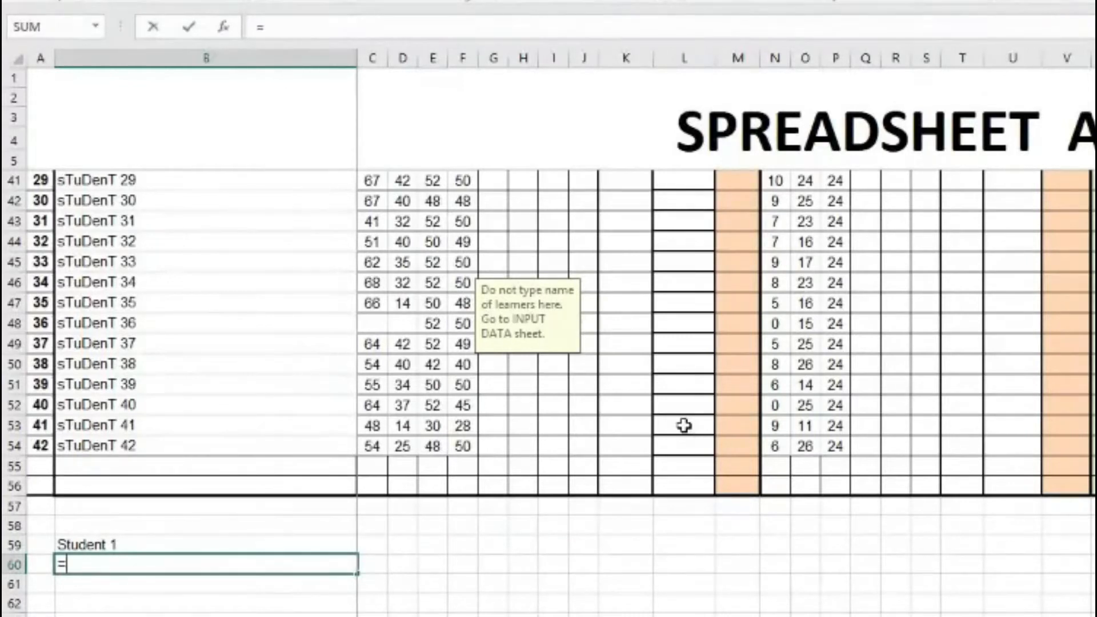
type("lower")
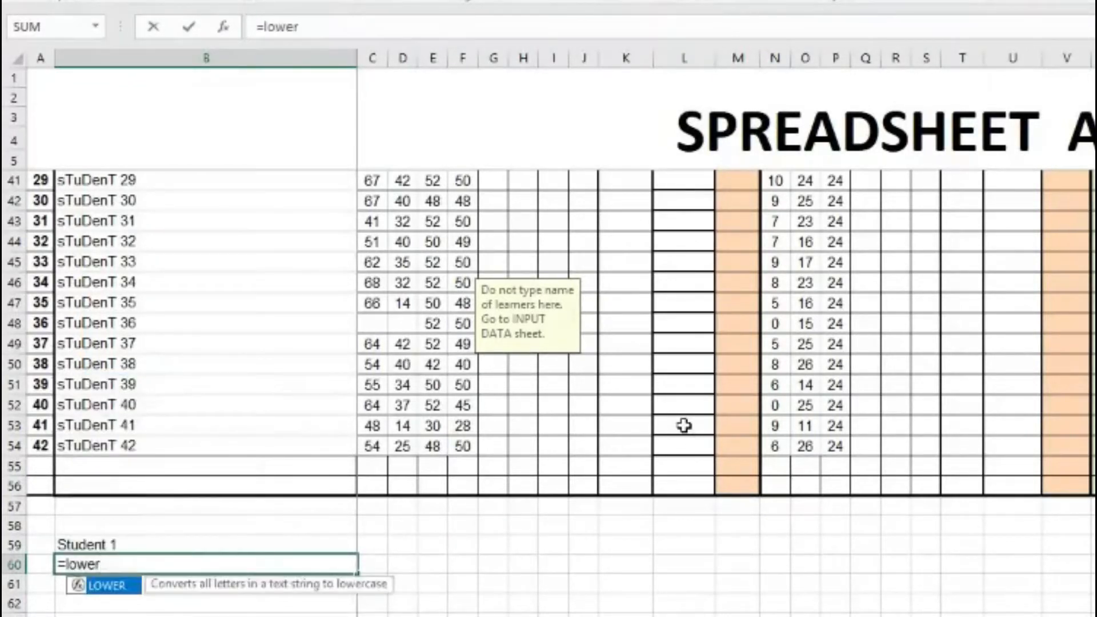
type("(")
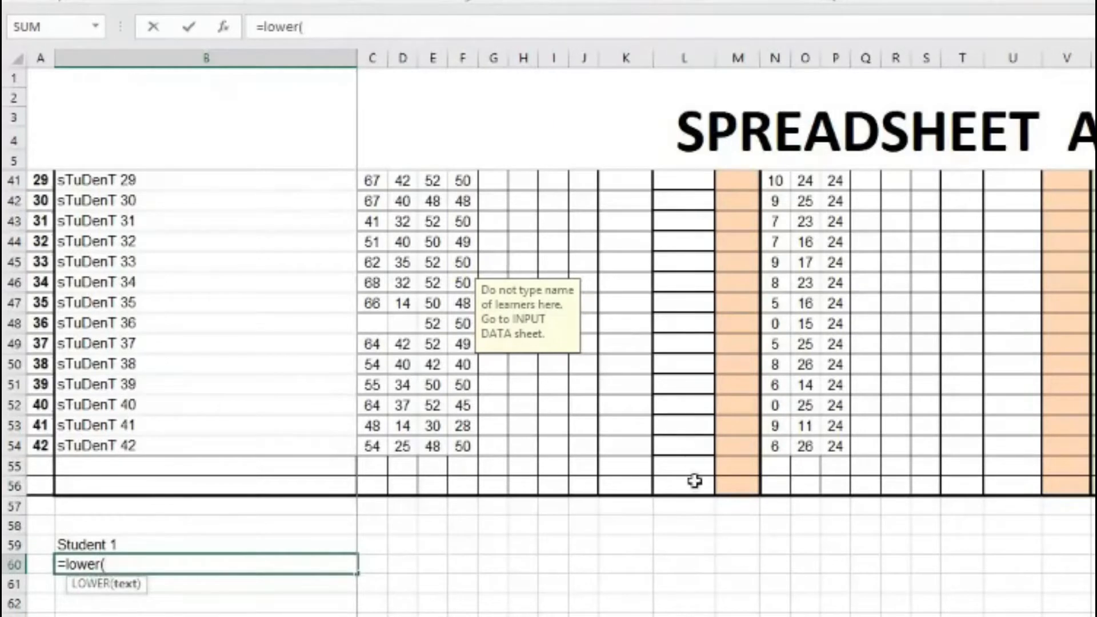
scroll(152, 380, "up", 9)
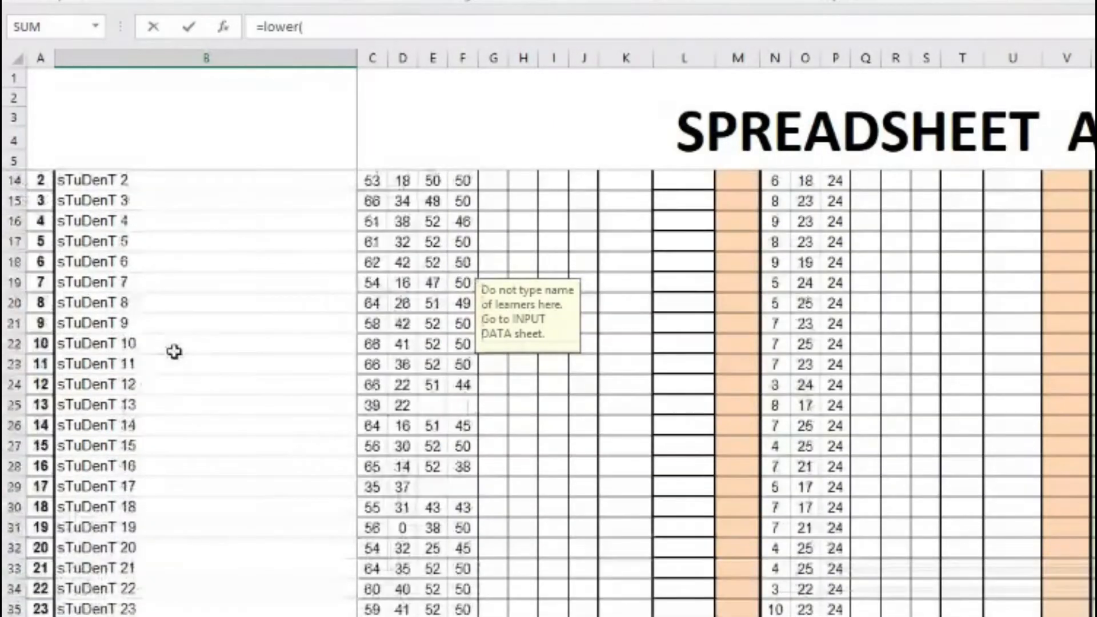
scroll(174, 352, "up", 4)
left_click(152, 460)
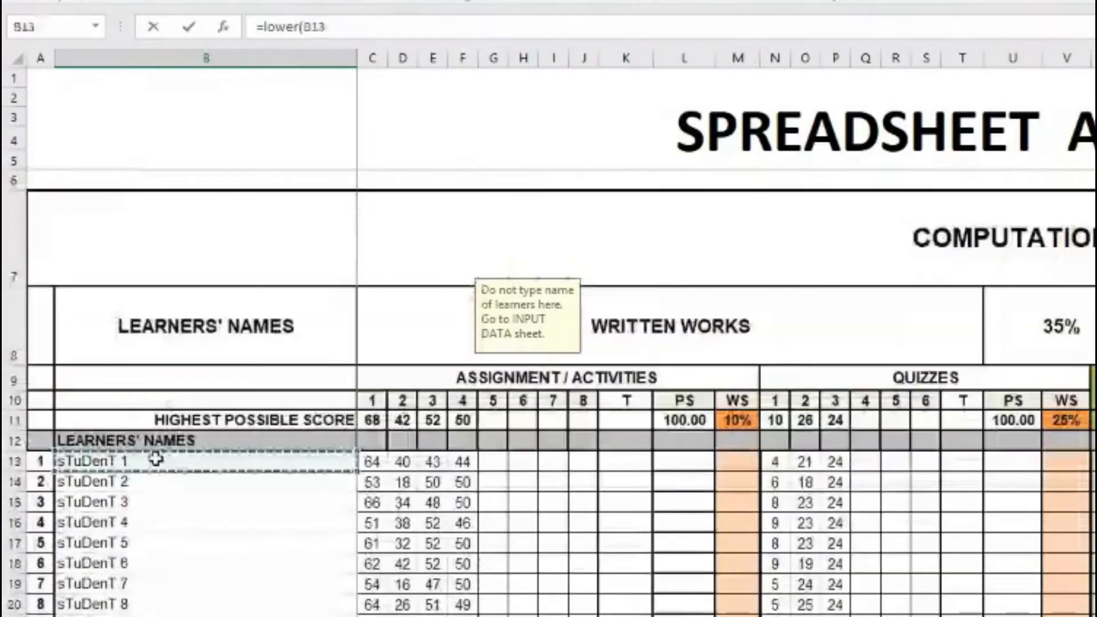
type(")")
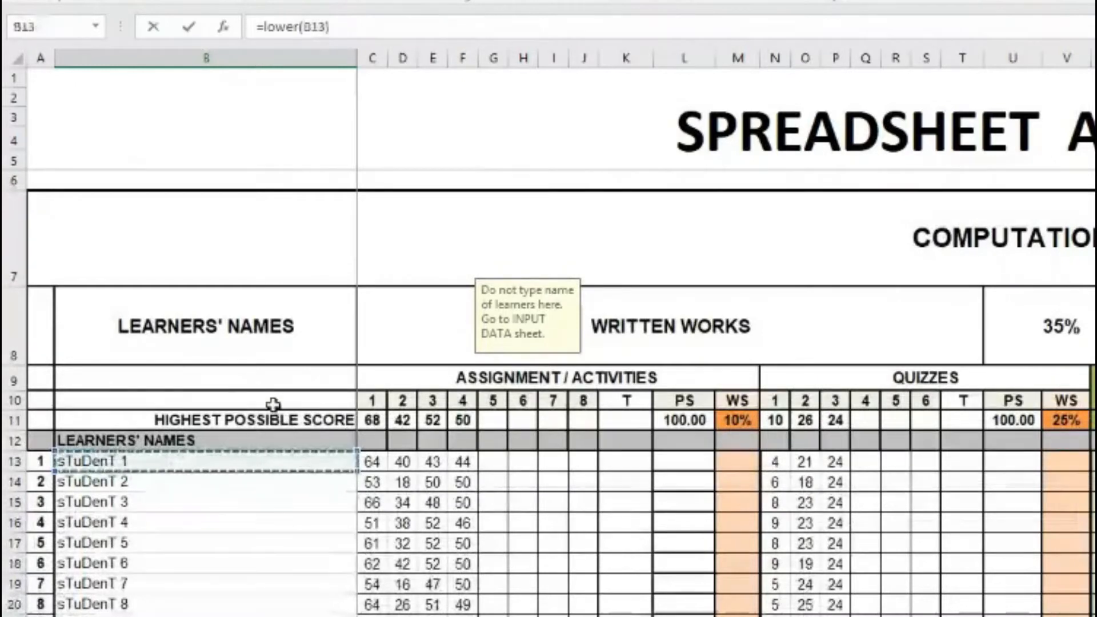
key("ctrl+Return")
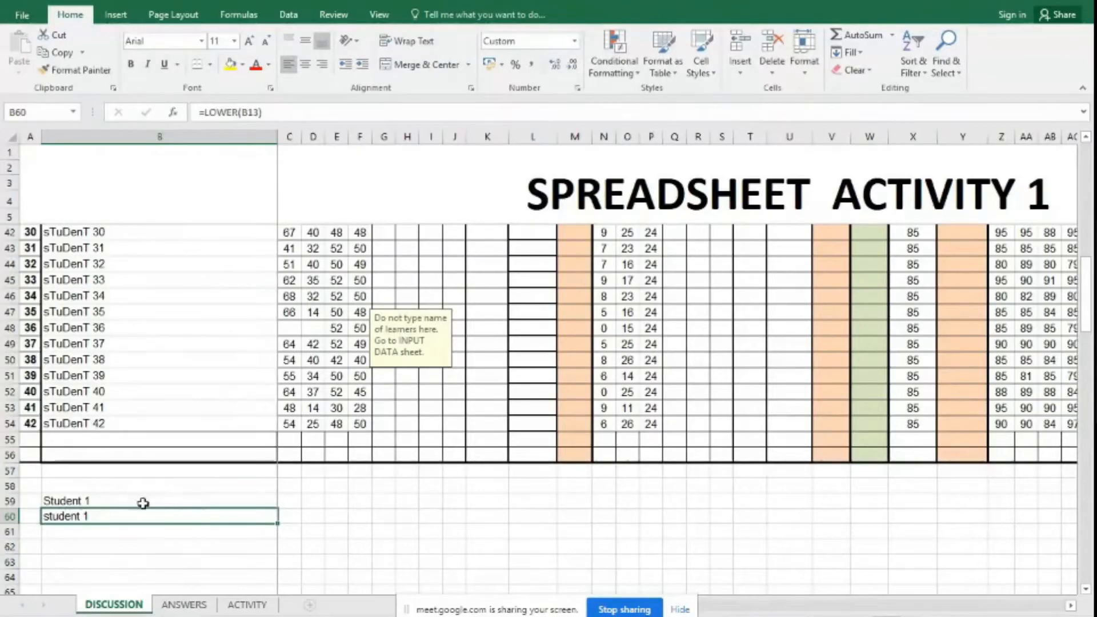
- Enter the formula =UPPER(B13) in B61 to convert the first learner's name to uppercase
left_click(103, 534)
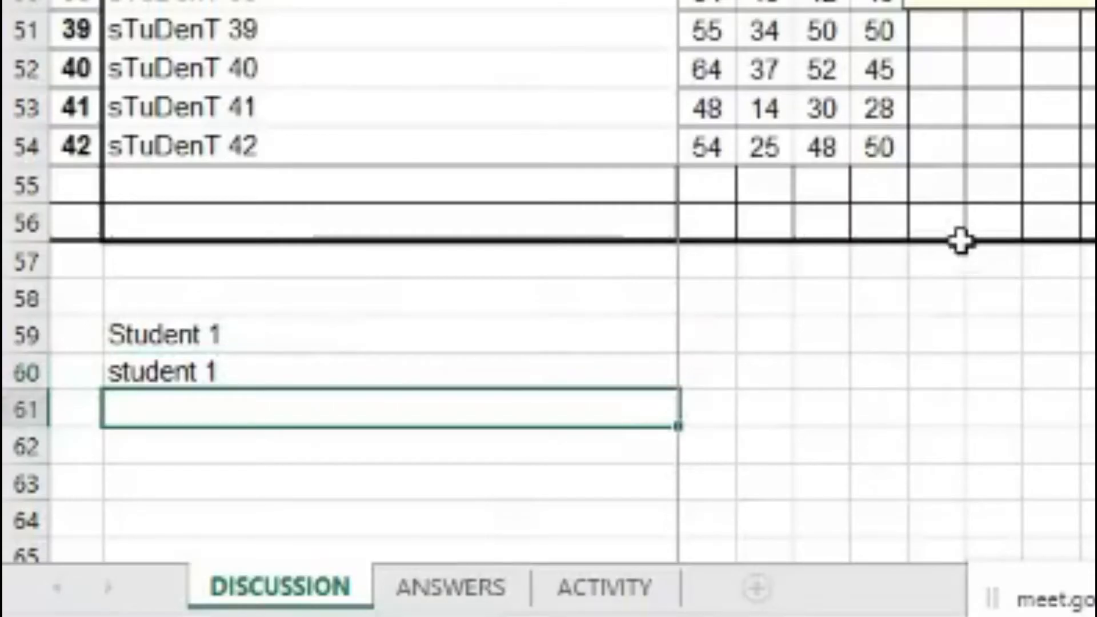
type("=")
type("per(")
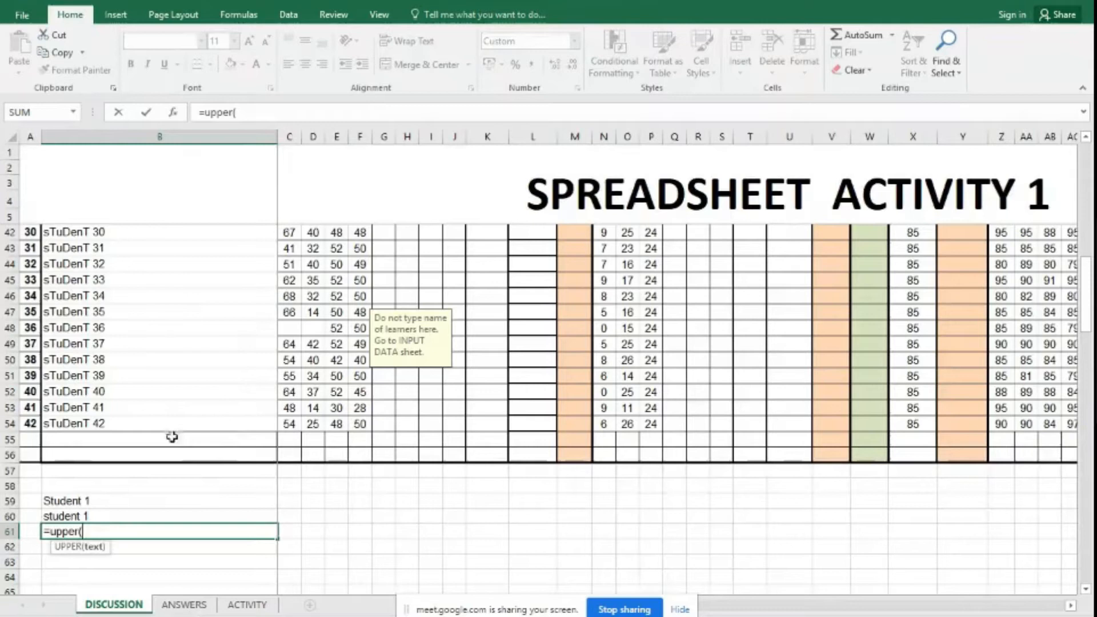
scroll(172, 437, "up", 8)
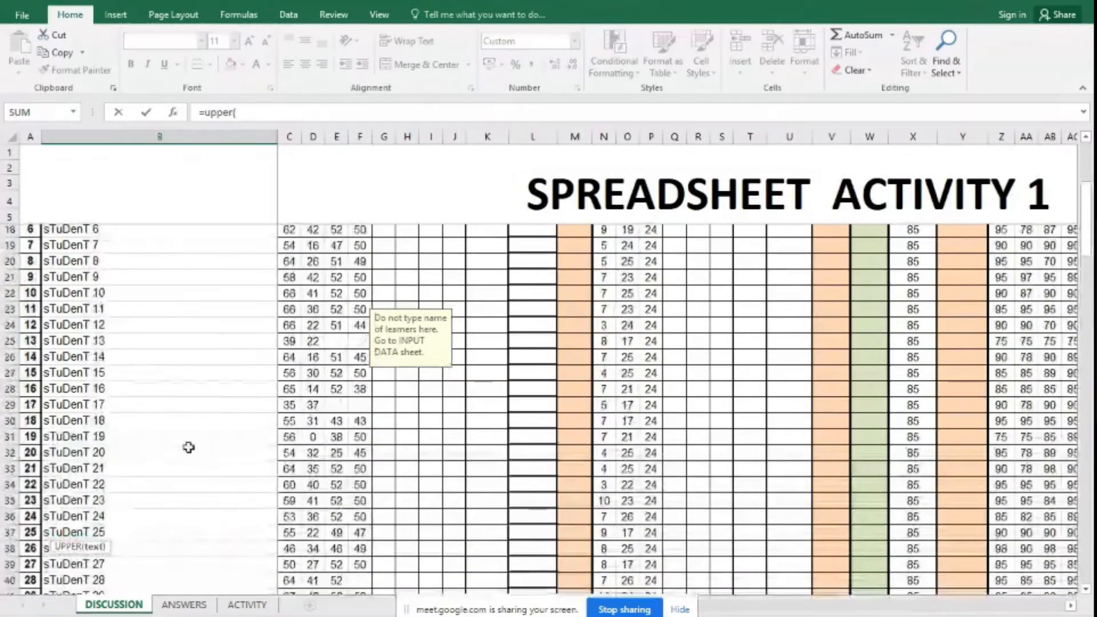
scroll(188, 447, "up", 2)
left_click(122, 252)
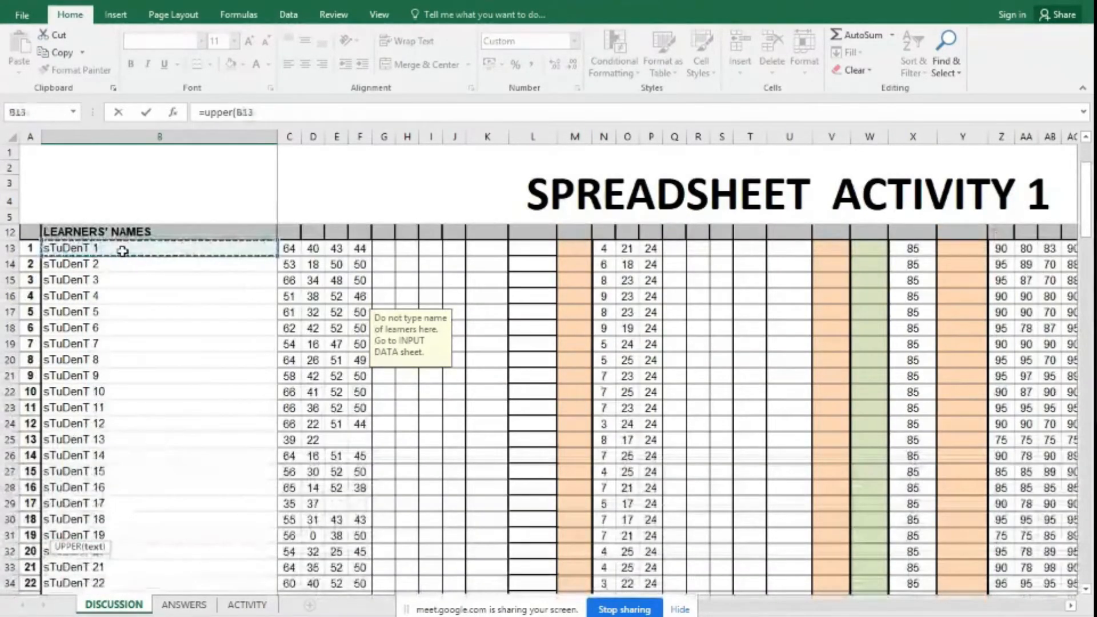
key("Return")
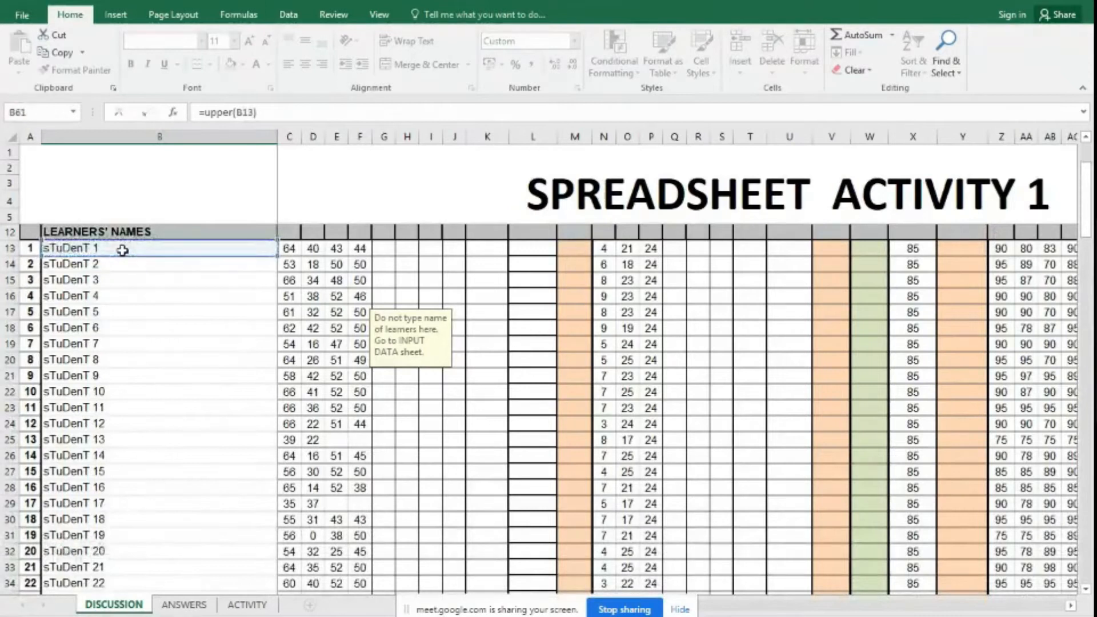
left_click(67, 561)
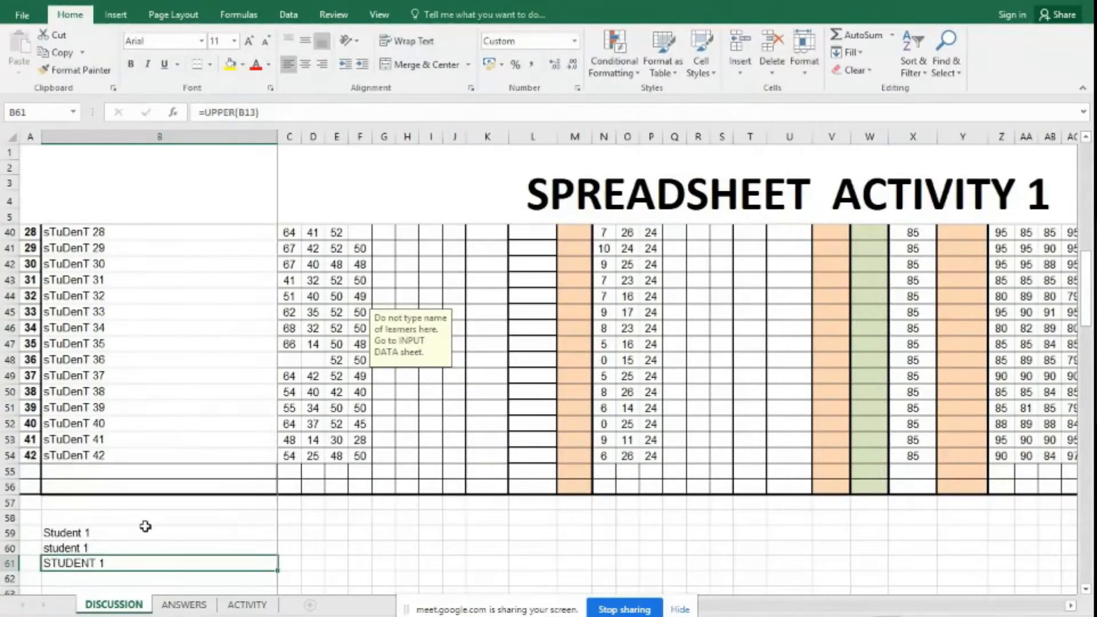
- Fill the UPPER formula in B61 down column B to B150
scroll(148, 523, "up", 8)
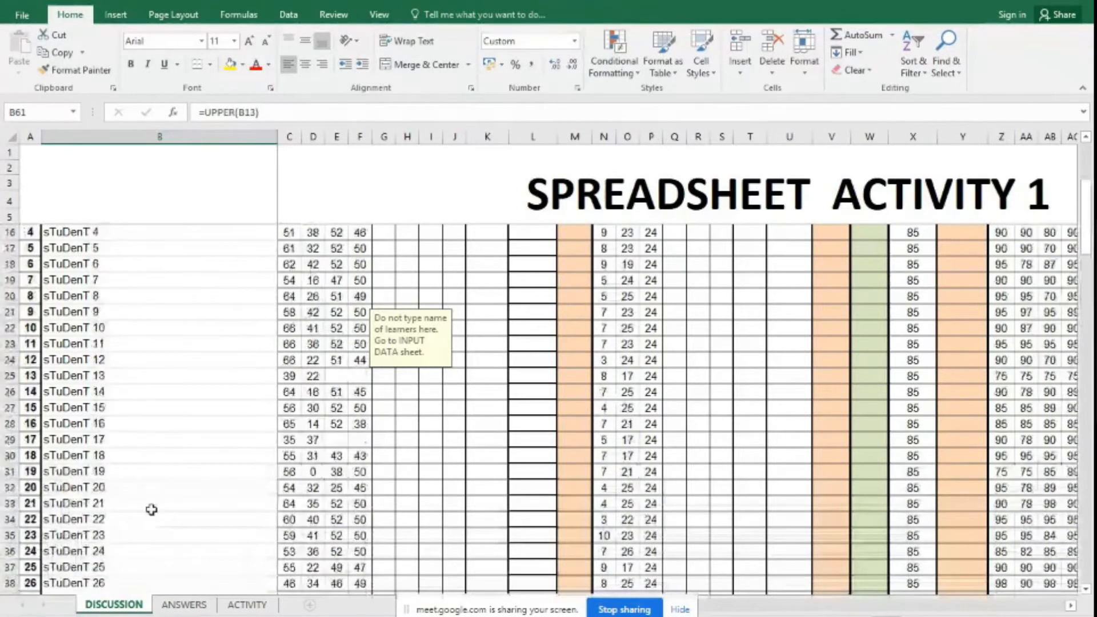
scroll(151, 510, "up", 3)
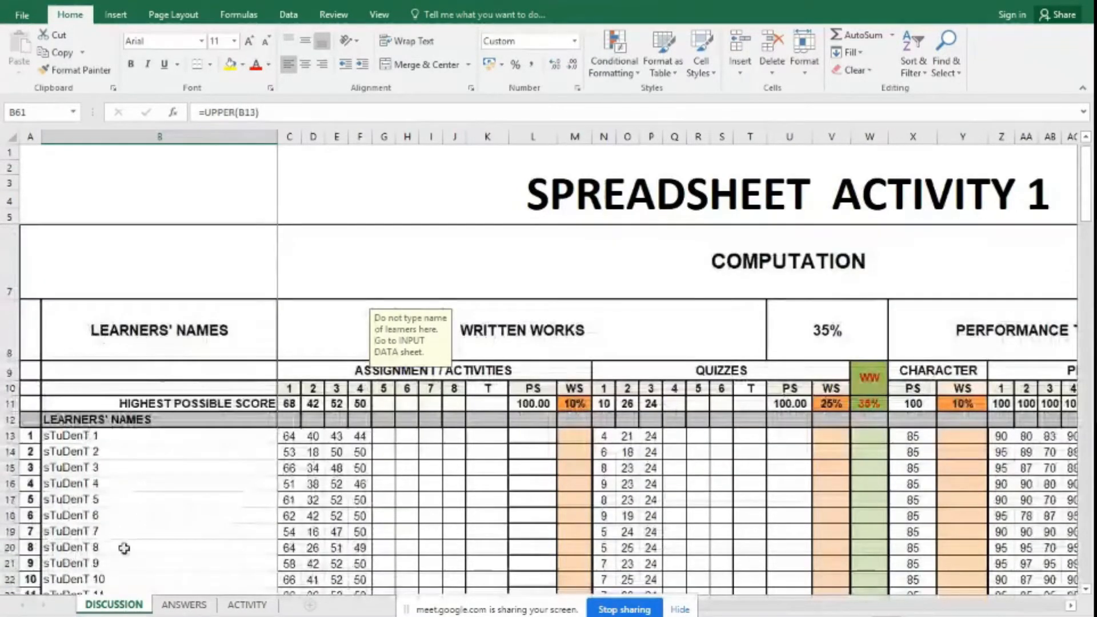
scroll(139, 523, "down", 13)
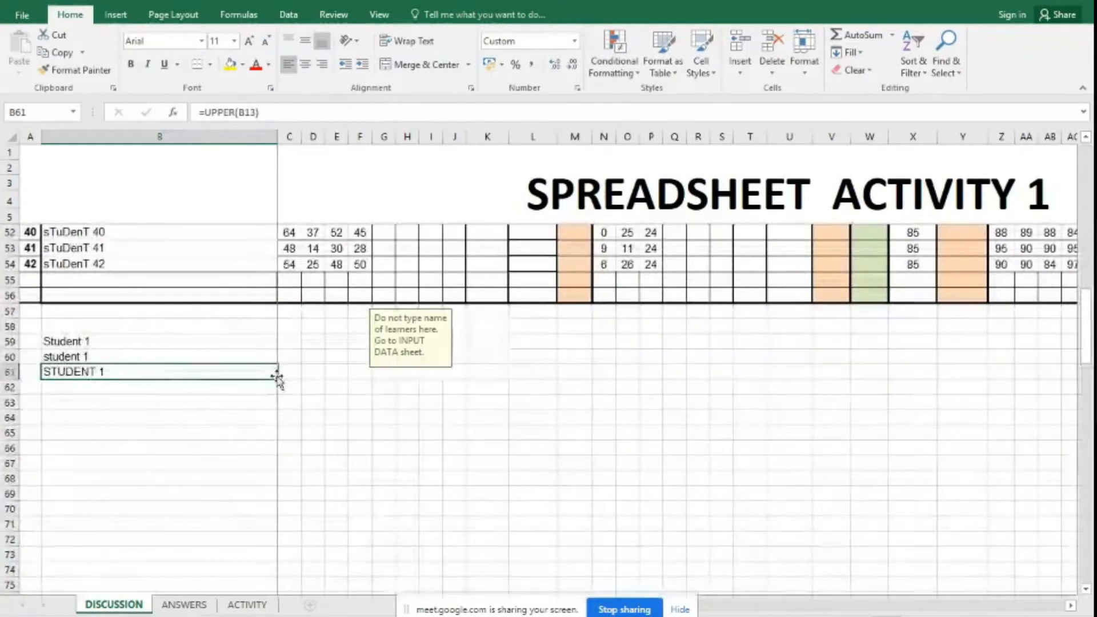
left_click_drag(277, 380, 278, 571)
scroll(274, 514, "down", 2)
left_click_drag(277, 480, 290, 565)
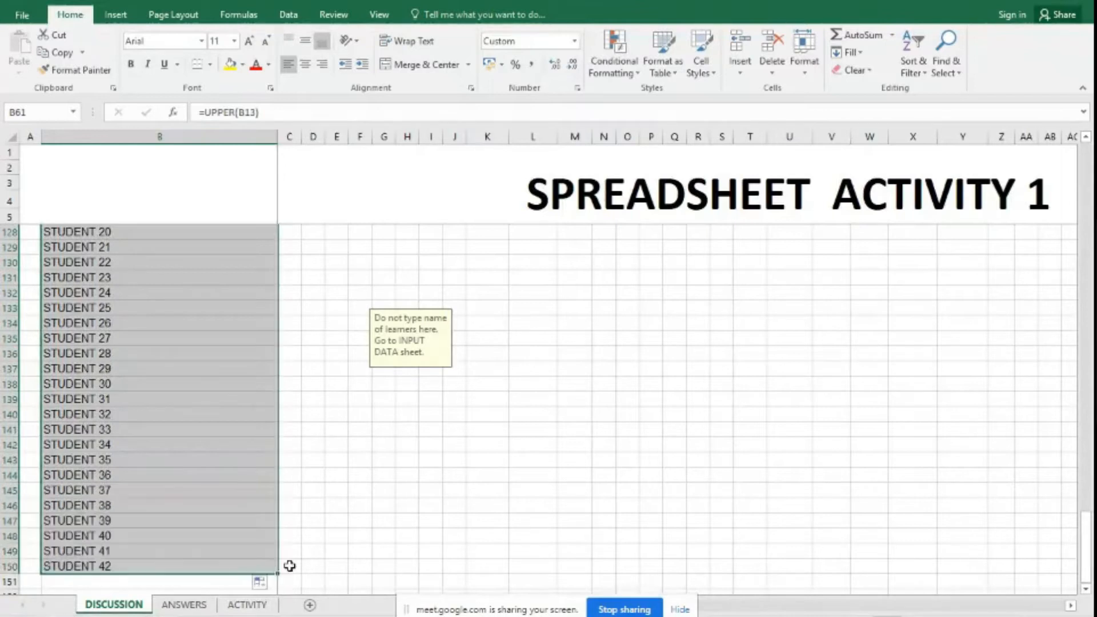
left_click(341, 494)
- Examine the filled uppercase names down to B150 and compare them with the original learner names from B13
scroll(157, 509, "up", 10)
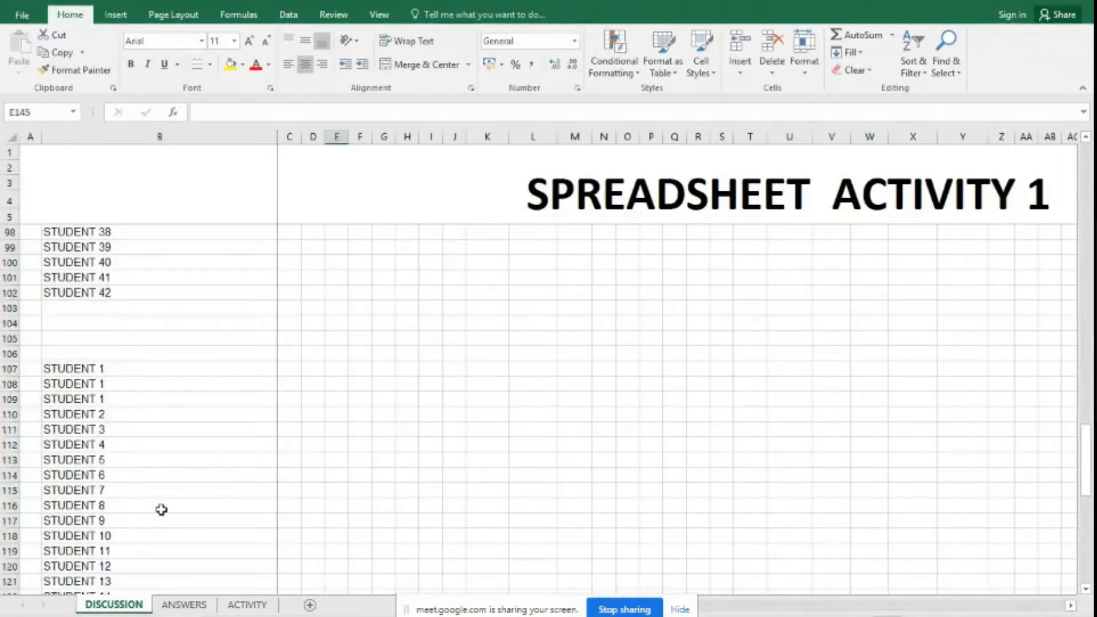
left_click(115, 399)
scroll(142, 479, "down", 10)
scroll(142, 480, "down", 2)
left_click(74, 473)
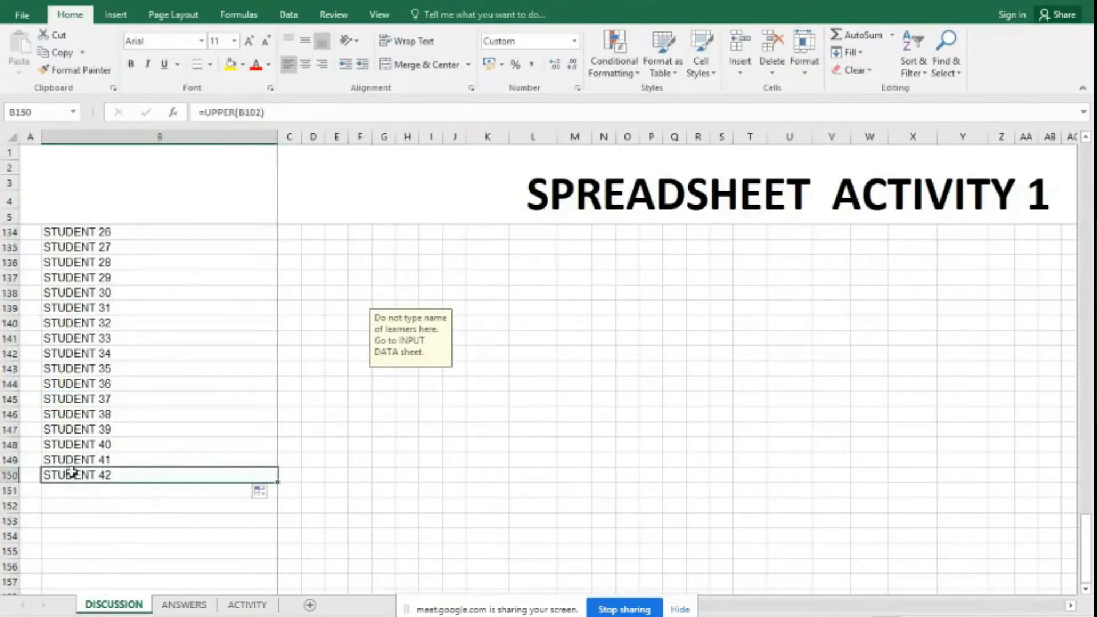
scroll(161, 528, "up", 20)
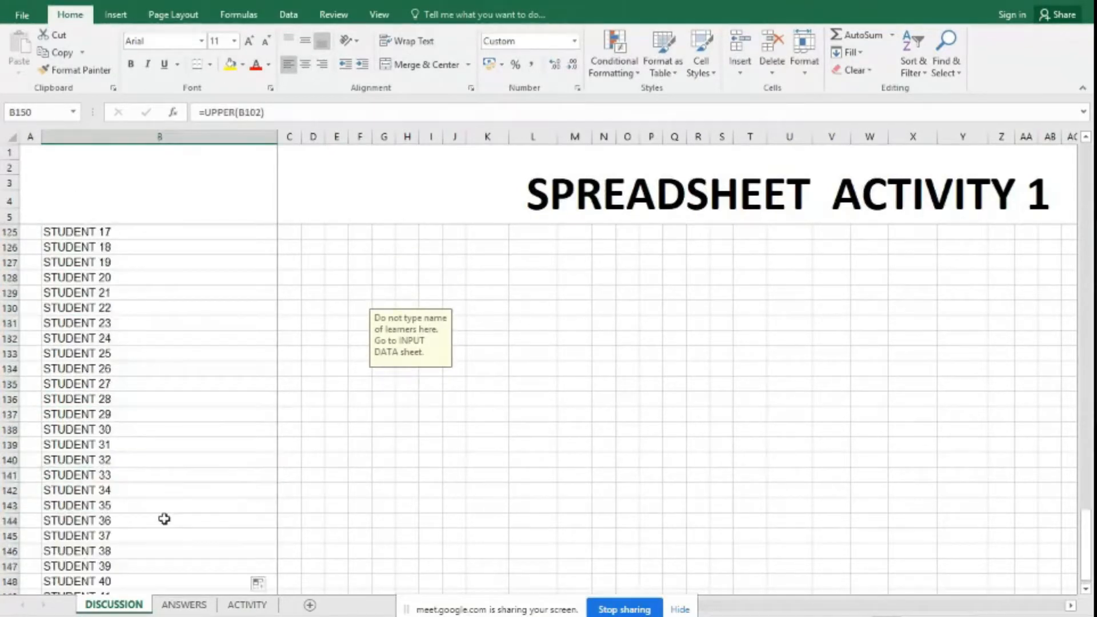
scroll(183, 503, "up", 10)
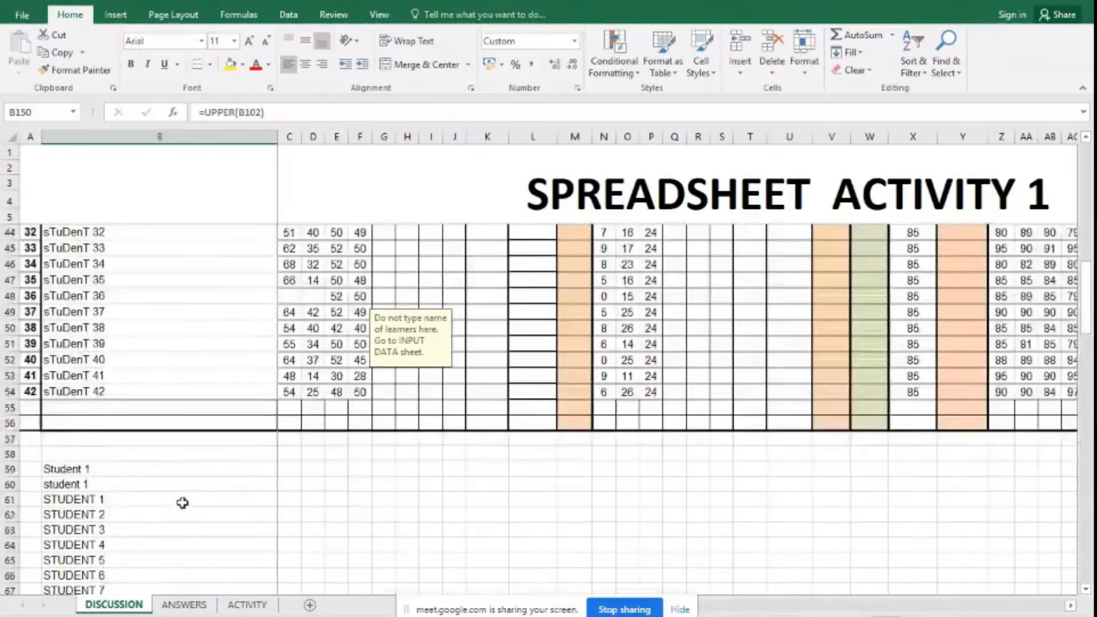
scroll(64, 396, "up", 3)
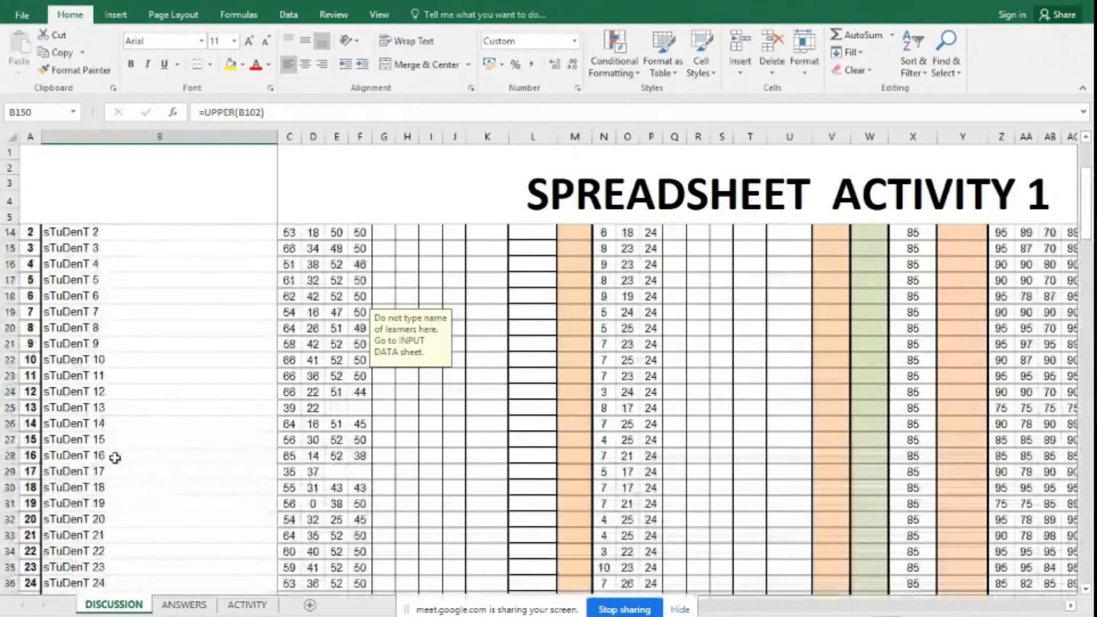
scroll(115, 458, "up", 3)
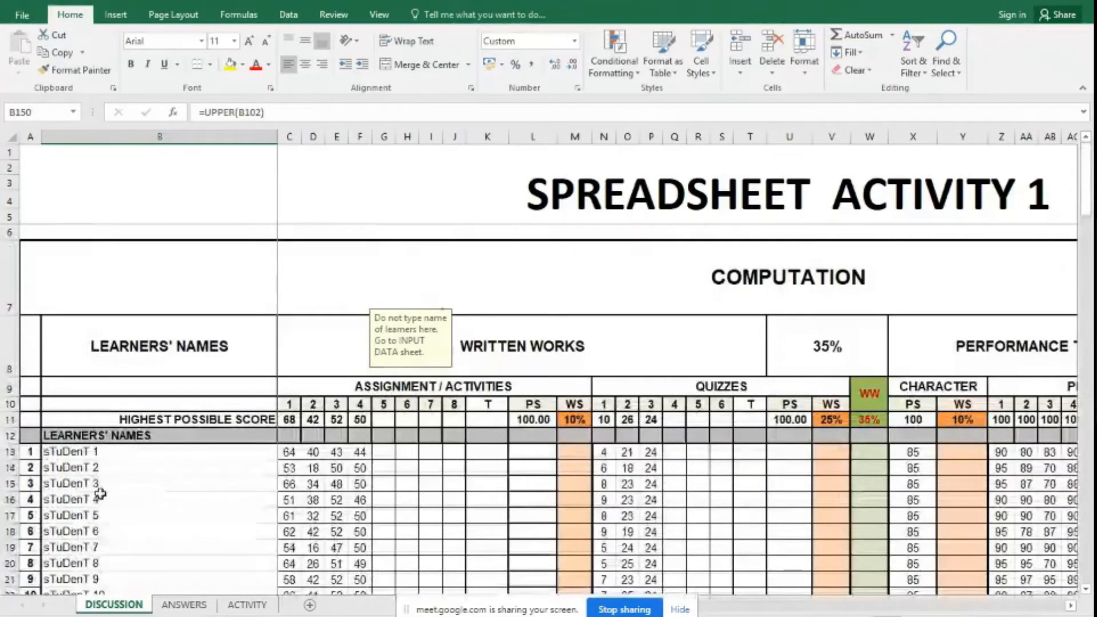
scroll(100, 495, "down", 15)
left_click_drag(95, 340, 162, 524)
key("ctrl+c")
scroll(163, 502, "up", 5)
scroll(163, 480, "up", 8)
scroll(163, 480, "down", 7)
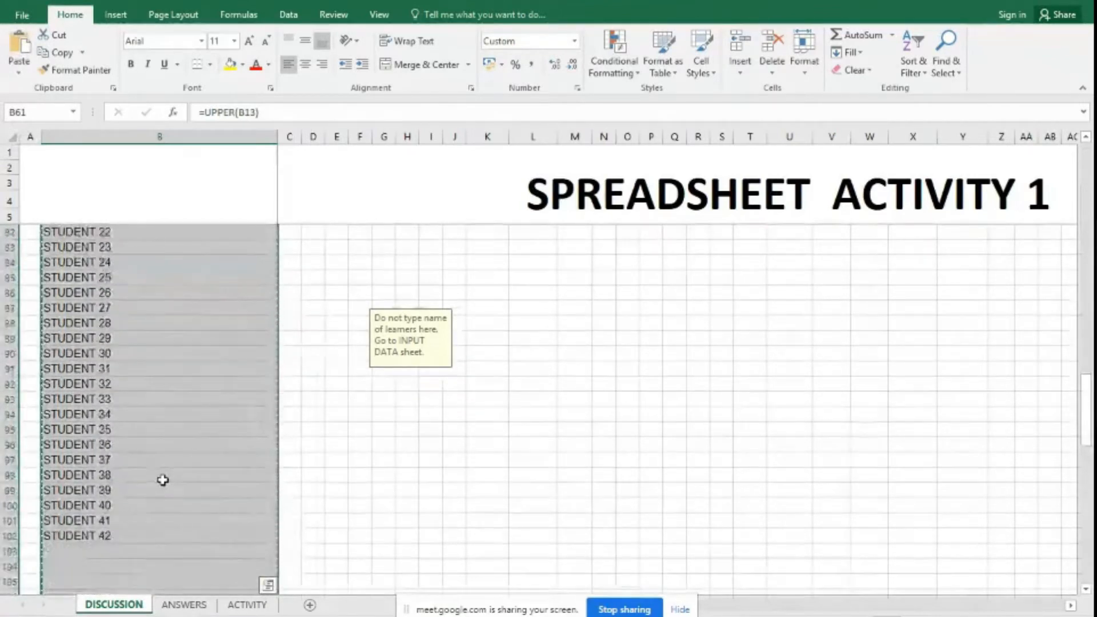
scroll(163, 480, "down", 4)
scroll(160, 488, "up", 3)
left_click_drag(160, 488, 157, 482)
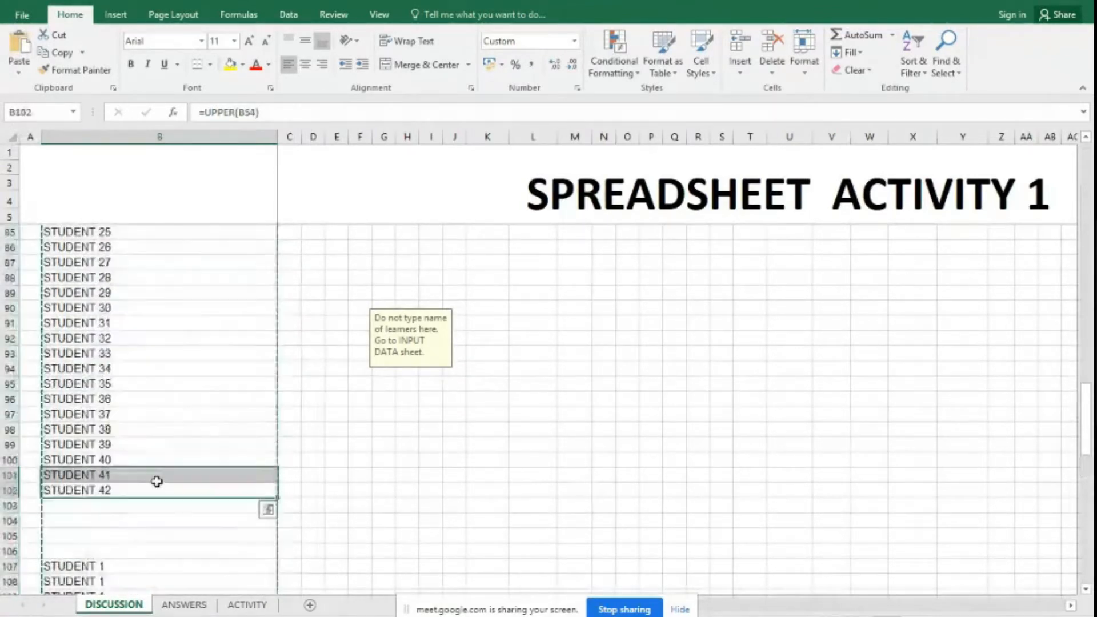
- Copy the uppercase name formulas in B61:B102 and paste them over the original learner names starting at B13
scroll(156, 480, "up", 11)
left_click_drag(129, 373, 146, 457)
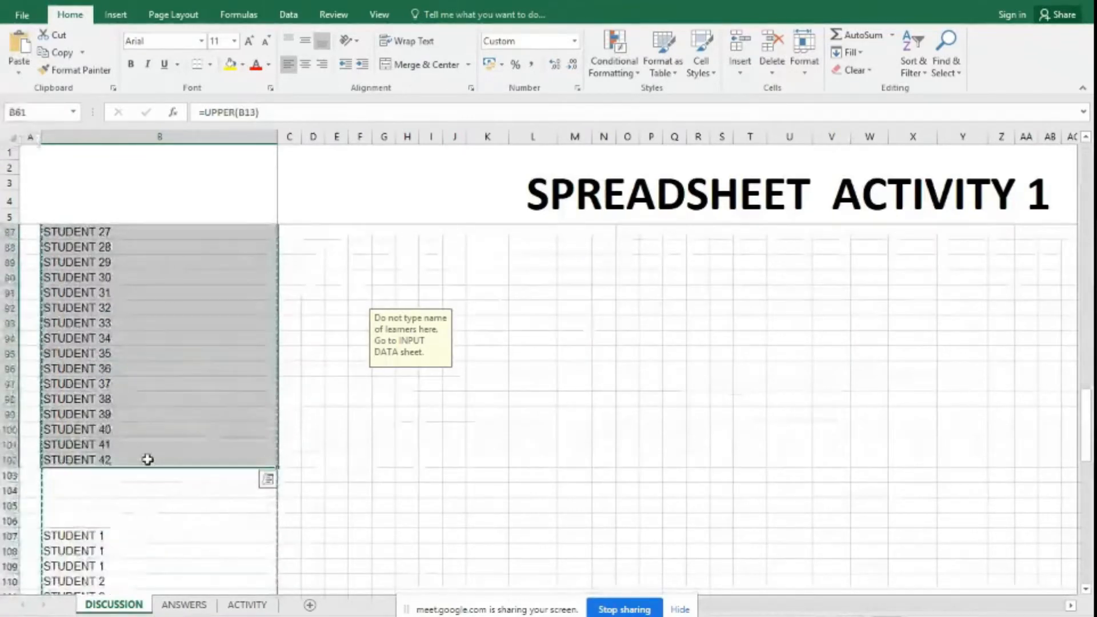
scroll(177, 441, "up", 9)
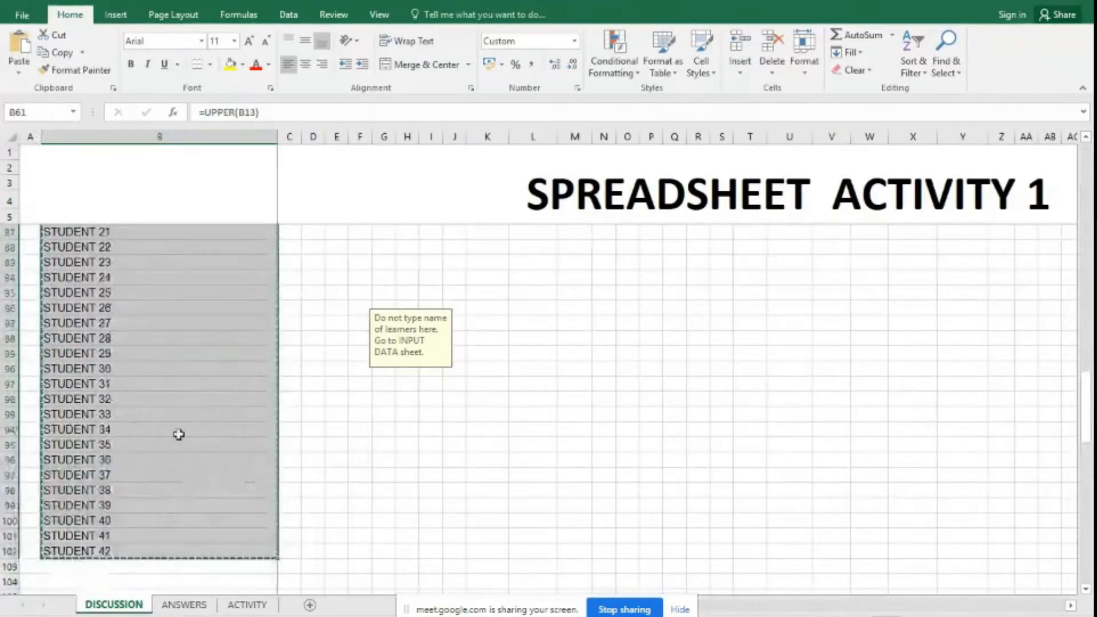
scroll(180, 444, "up", 3)
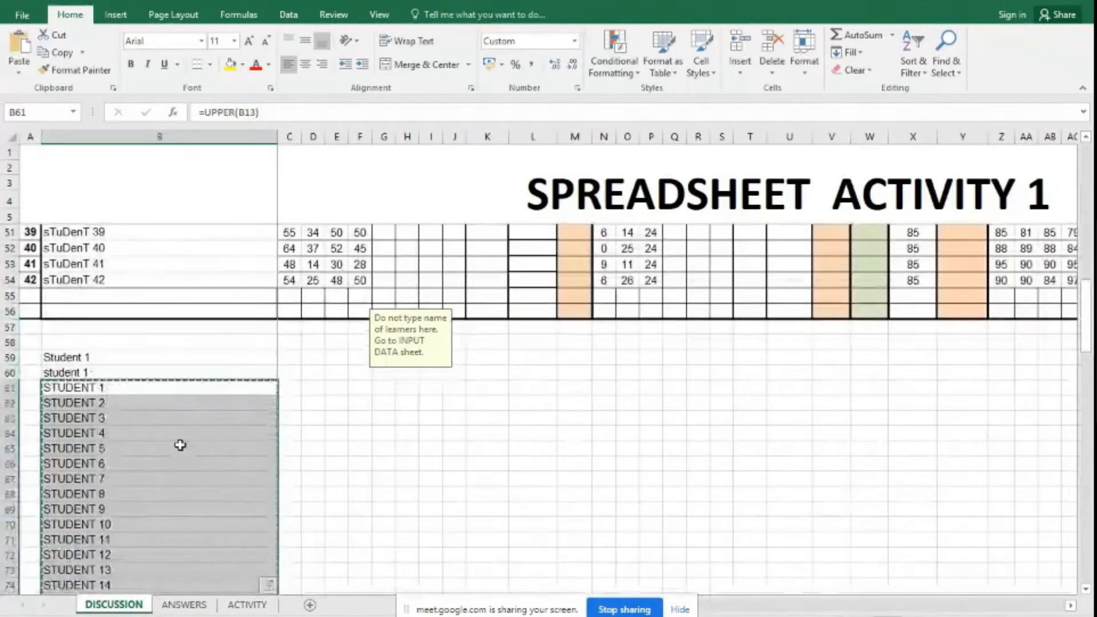
scroll(180, 444, "up", 3)
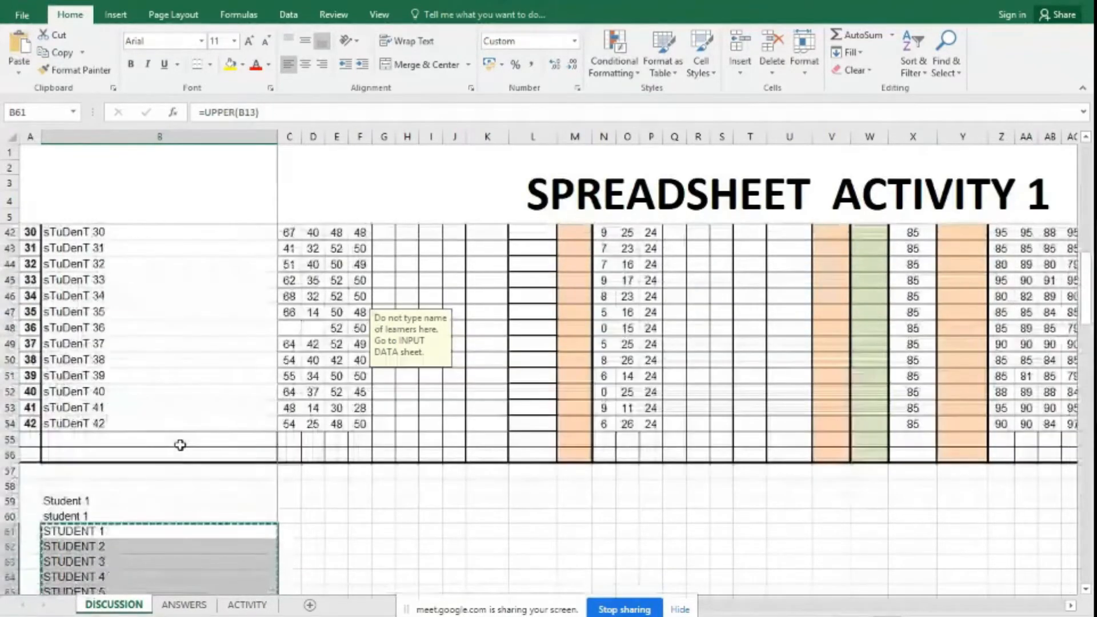
scroll(180, 444, "up", 5)
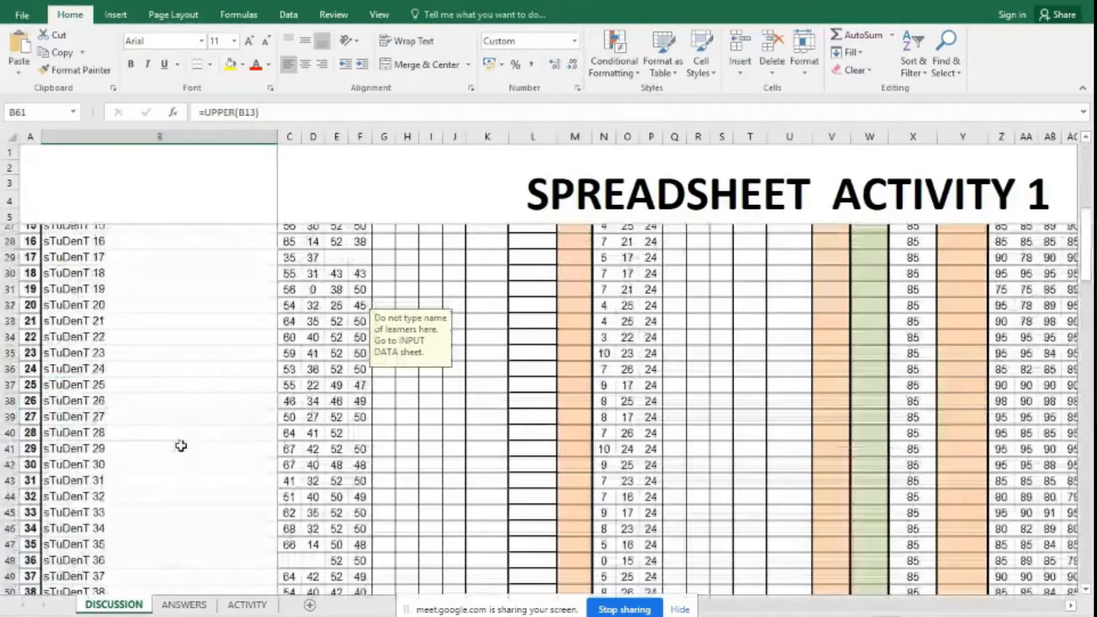
scroll(182, 446, "up", 5)
scroll(182, 445, "up", 2)
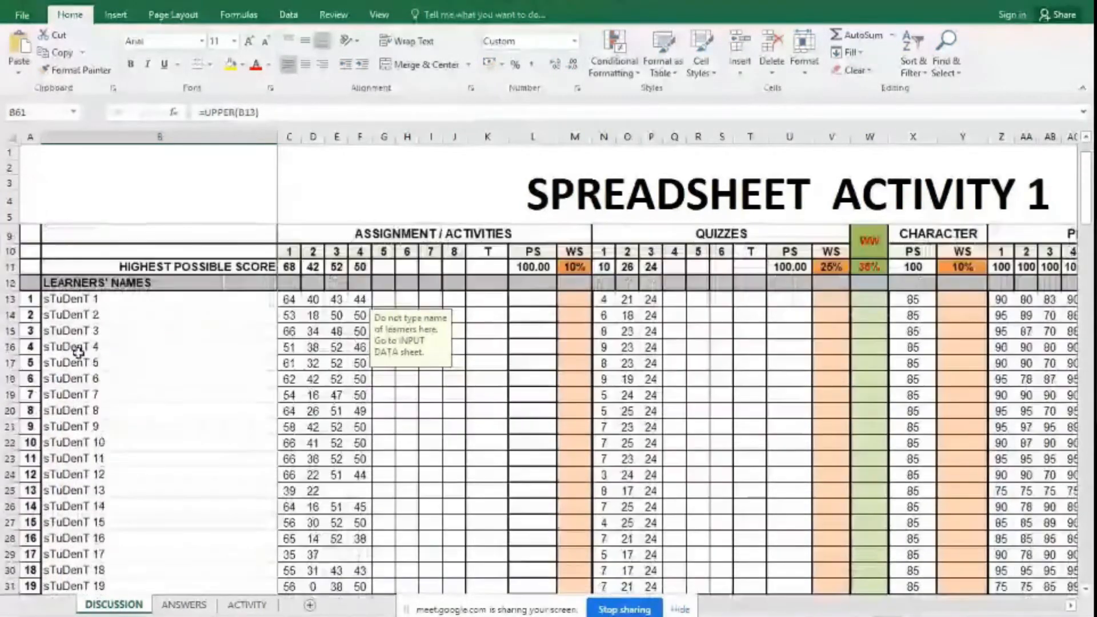
left_click(86, 299)
key("ctrl+v")
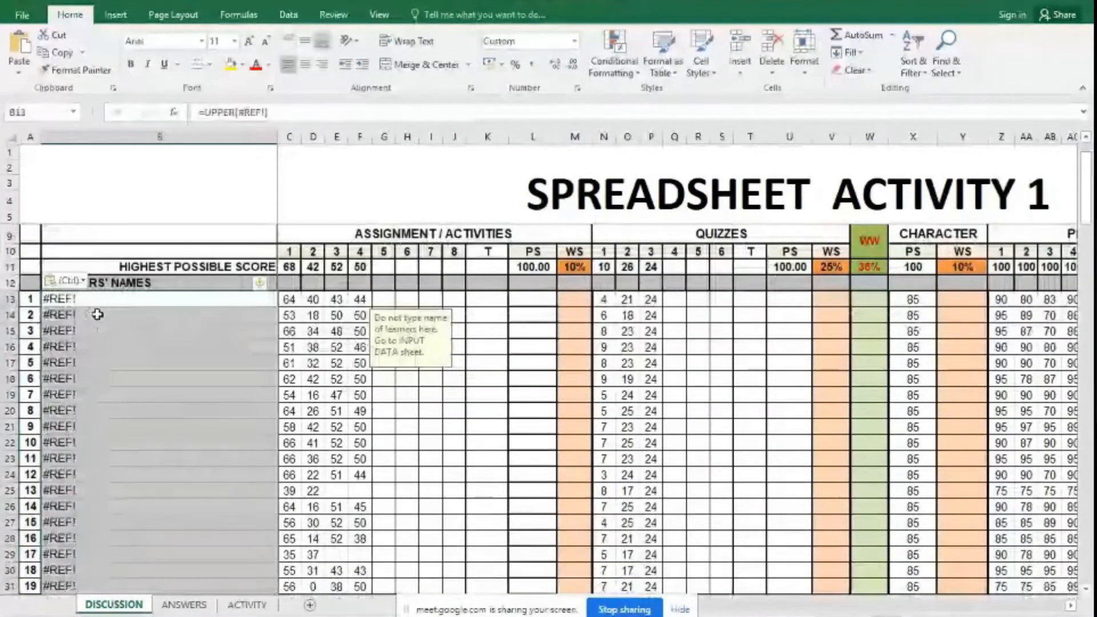
- Inspect the pasted formula in B15 and check column B down to the case formulas below the class record
left_click(118, 330)
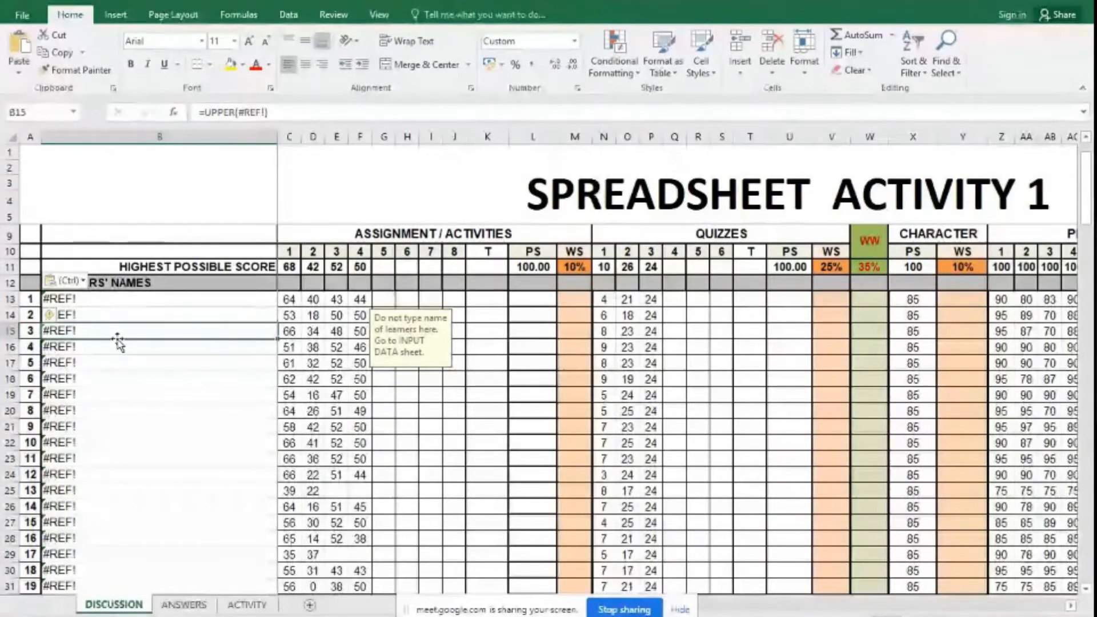
scroll(118, 342, "down", 10)
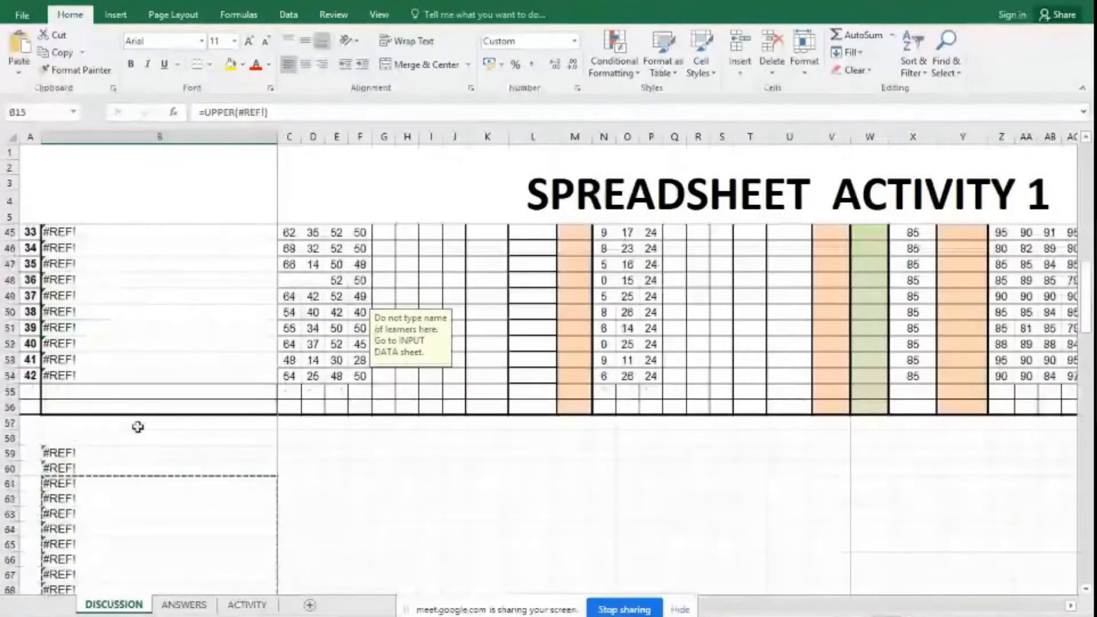
scroll(138, 427, "down", 3)
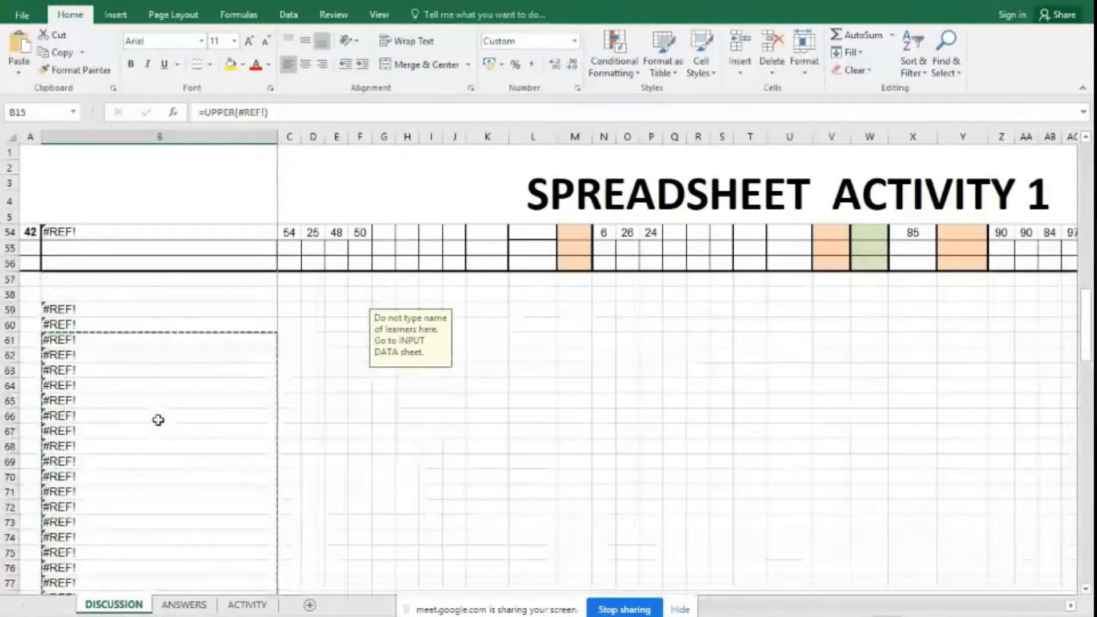
- Undo the paste of the uppercase name formulas over the learner names in column B
scroll(159, 419, "up", 5)
scroll(163, 400, "up", 5)
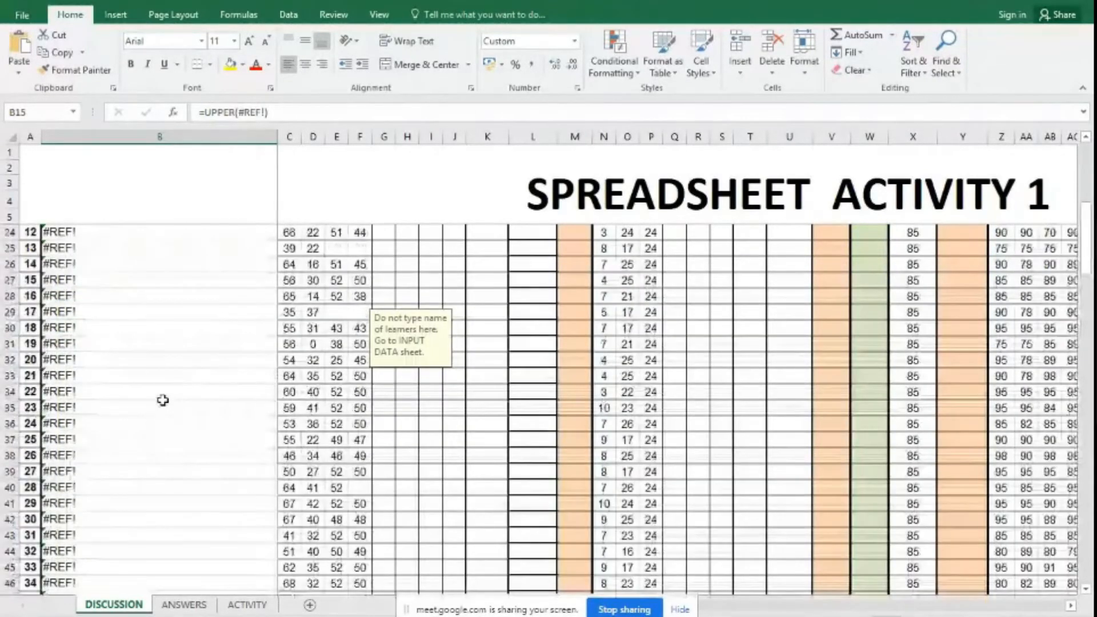
scroll(163, 399, "up", 5)
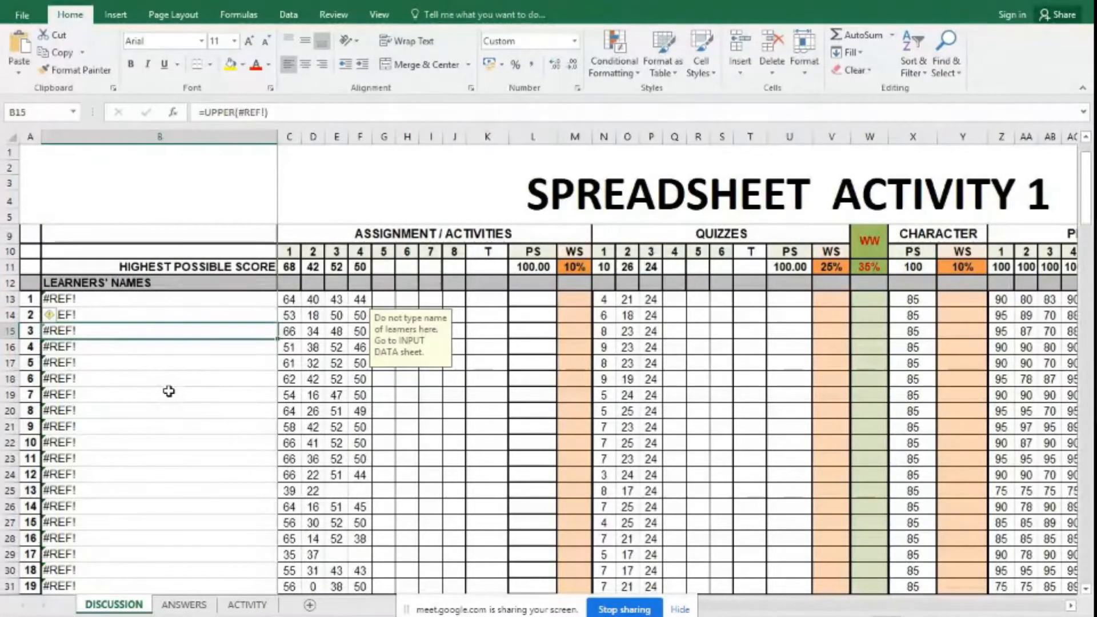
key("ctrl+z")
- Compare the UPPER formula in B61 with its source name in B13 and the restored learner names in column B
scroll(170, 388, "down", 2)
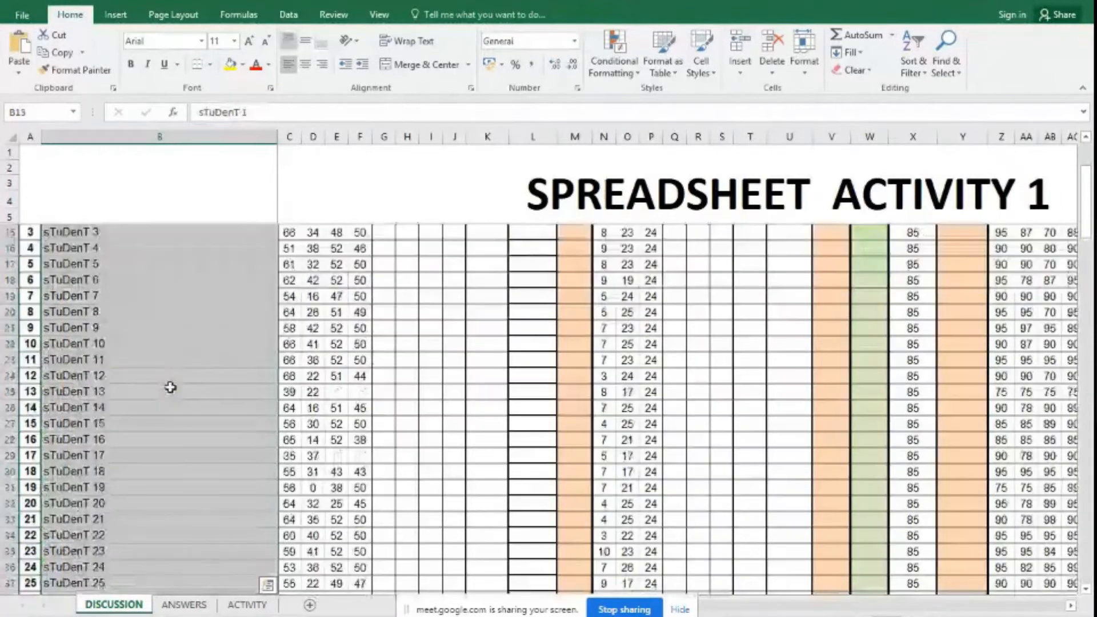
scroll(170, 387, "down", 10)
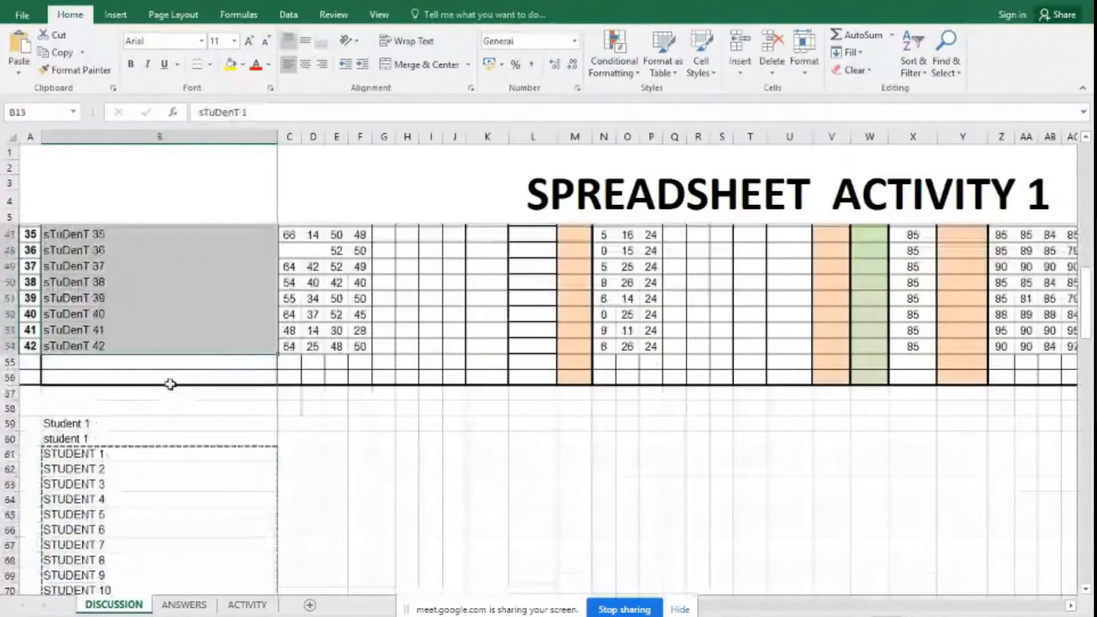
left_click(190, 450)
scroll(189, 444, "up", 7)
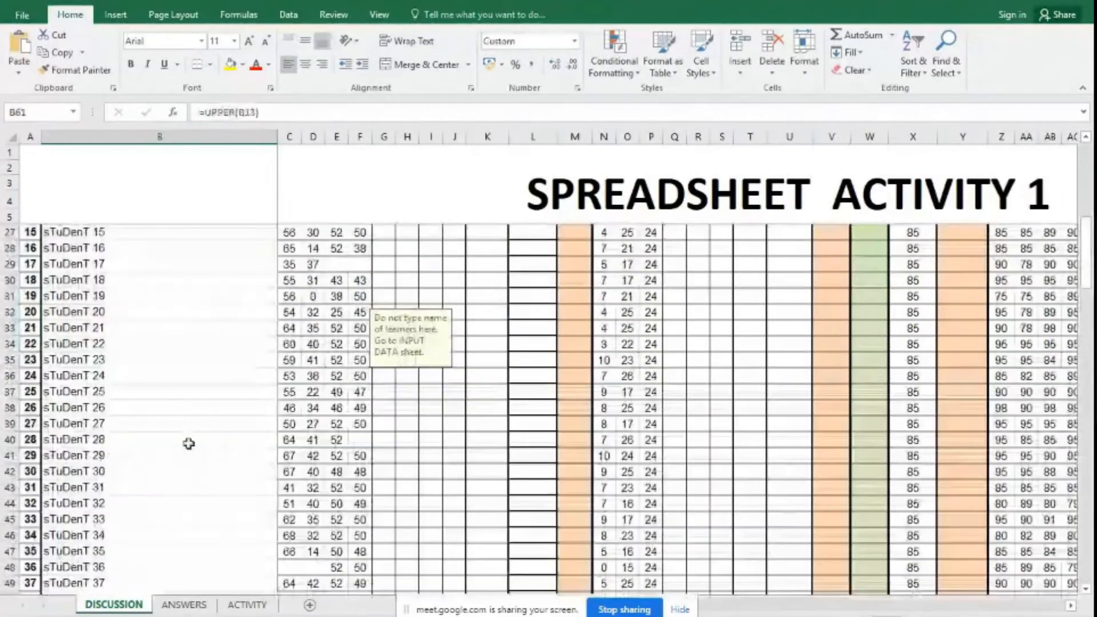
scroll(189, 443, "up", 5)
left_click(86, 248)
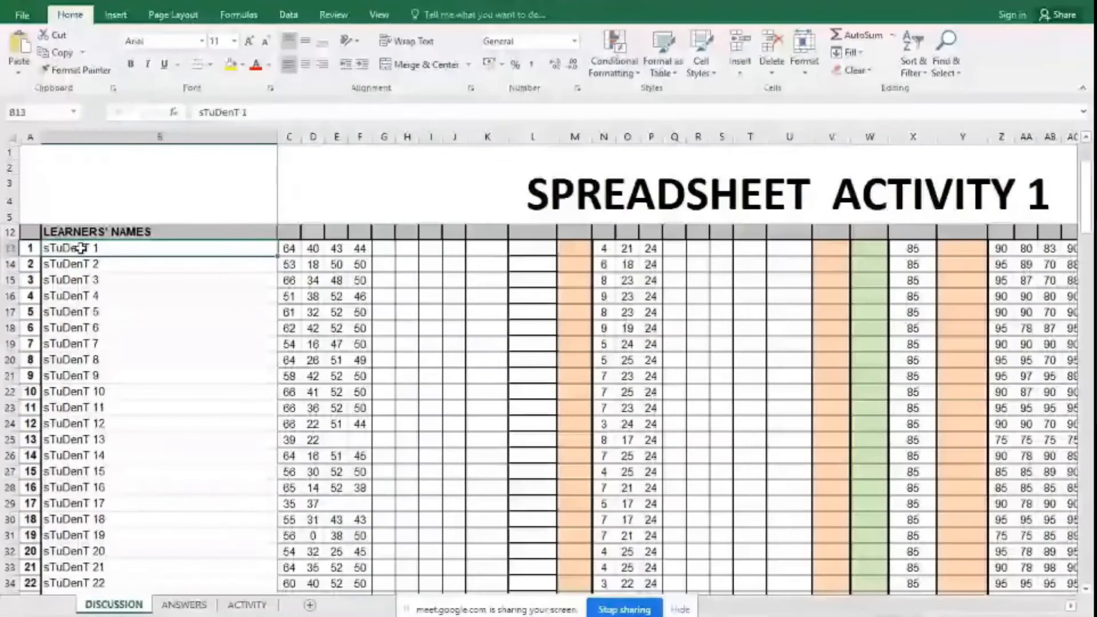
scroll(114, 438, "down", 7)
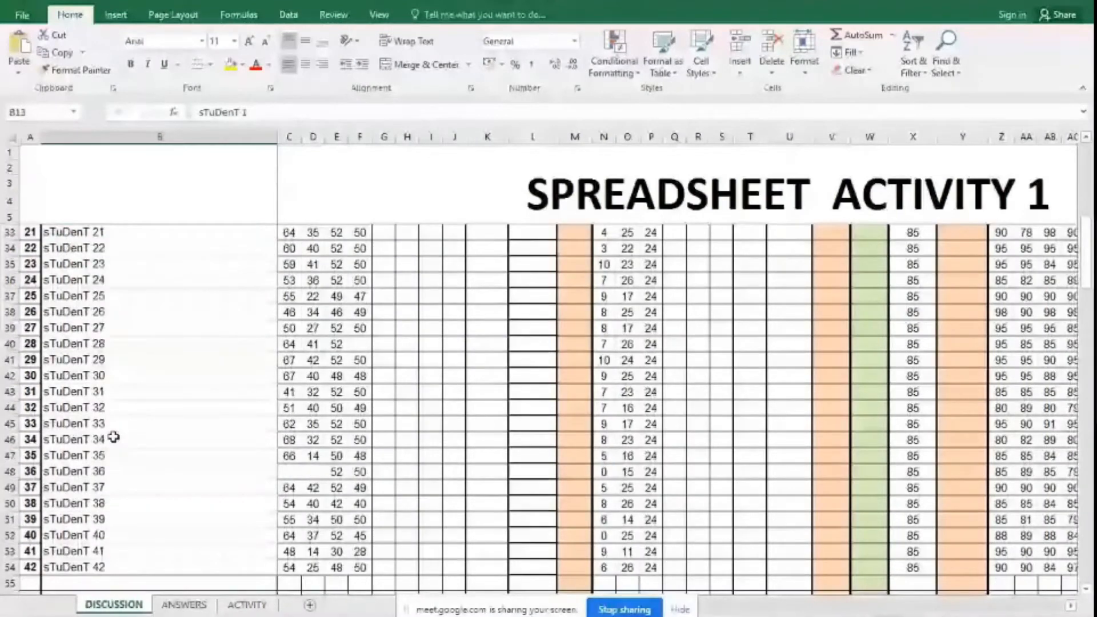
scroll(114, 437, "down", 8)
- Copy the uppercase names in B61:B102
left_click(117, 294)
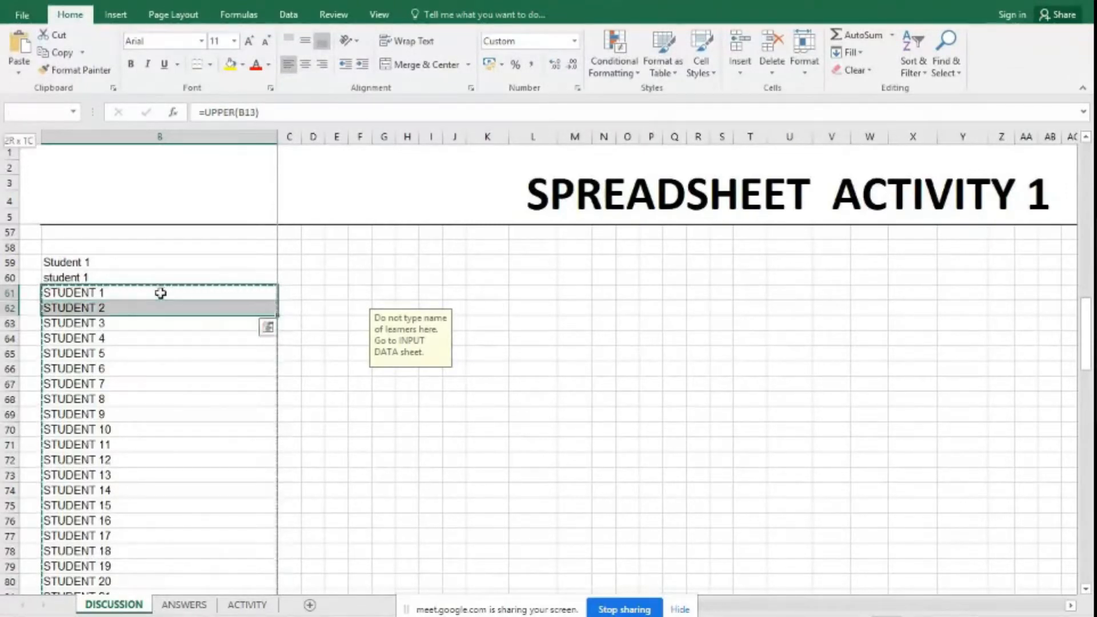
key("shift+Down")
key("shift+Down")
key("shift+Down")
key("shift+Down")
key("shift+Down")
key("shift+Down")
key("shift+Down")
key("shift+Down")
key("shift+Down")
key("shift+Down")
key("shift+Down")
key("shift+Down")
key("shift+Down")
key("shift+Down")
key("shift+Down")
key("shift+Down")
key("shift+Down")
key("shift+Down")
key("shift+Down")
key("shift+Down")
key("shift+Down")
key("shift+Down")
key("shift+Down")
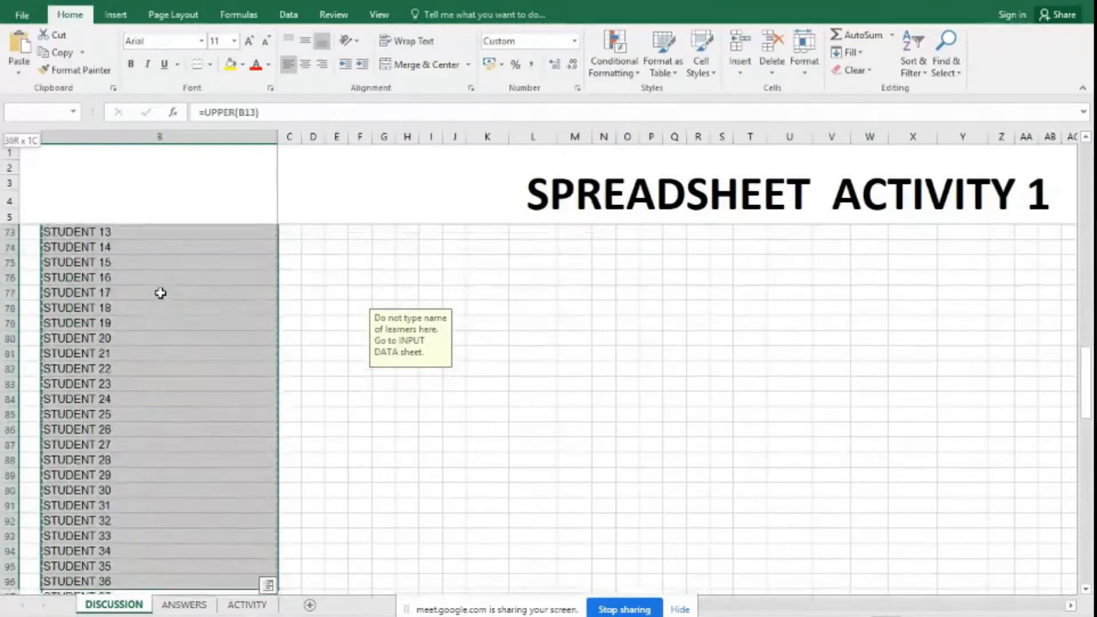
key("shift+Down")
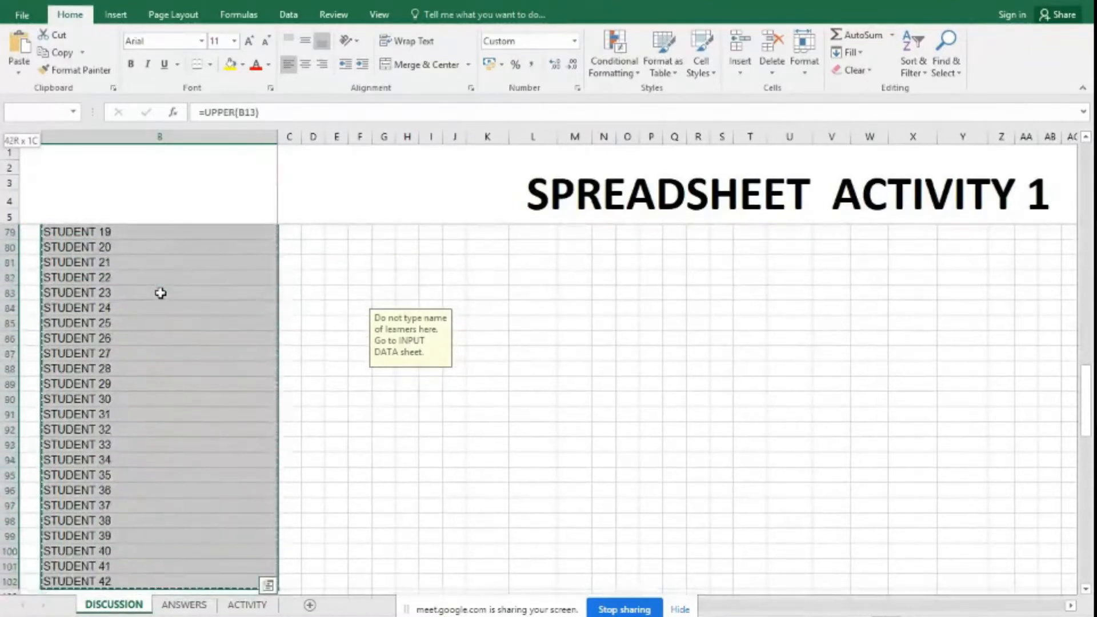
right_click(160, 293)
left_click(181, 321)
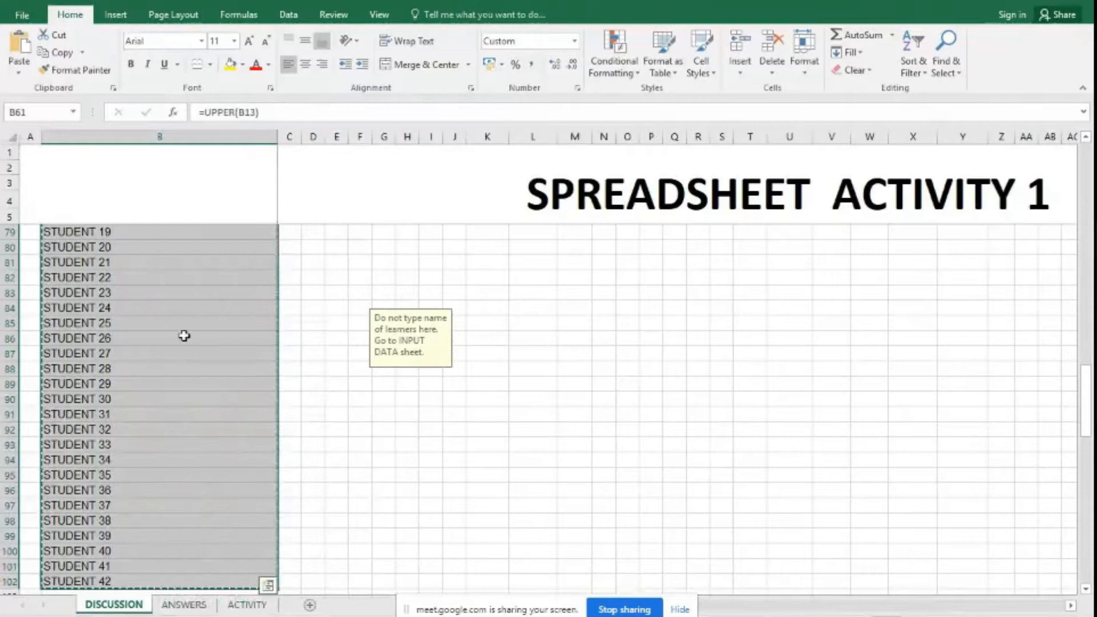
- Paste the copied uppercase names as values only over the original learner names starting at B13, and check the cell contents in B13:B15
scroll(171, 337, "up", 14)
scroll(177, 323, "up", 9)
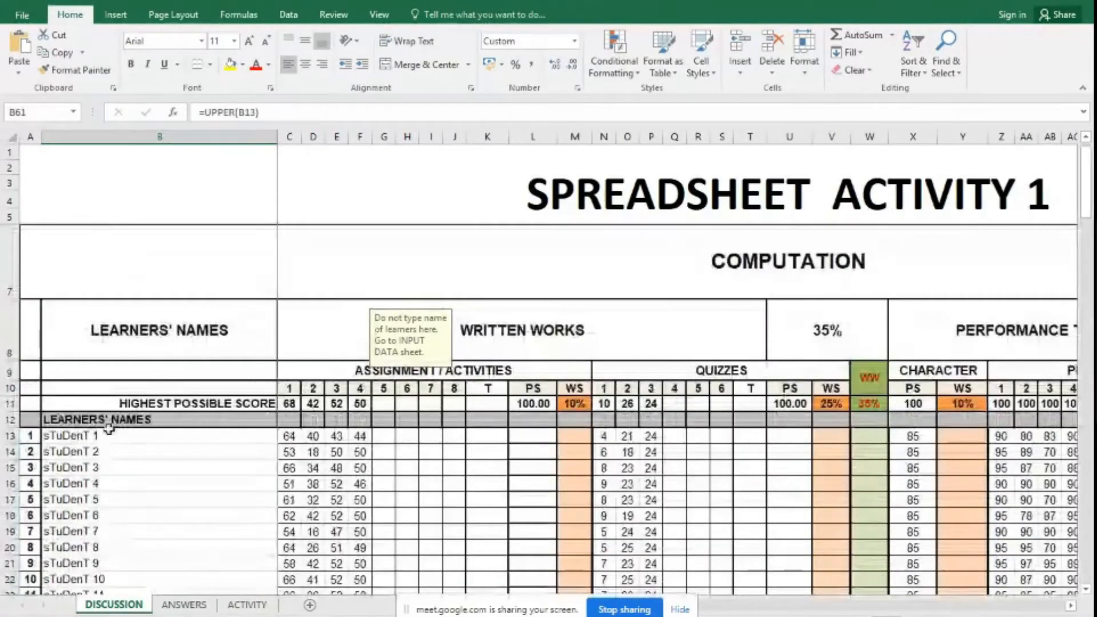
right_click(108, 431)
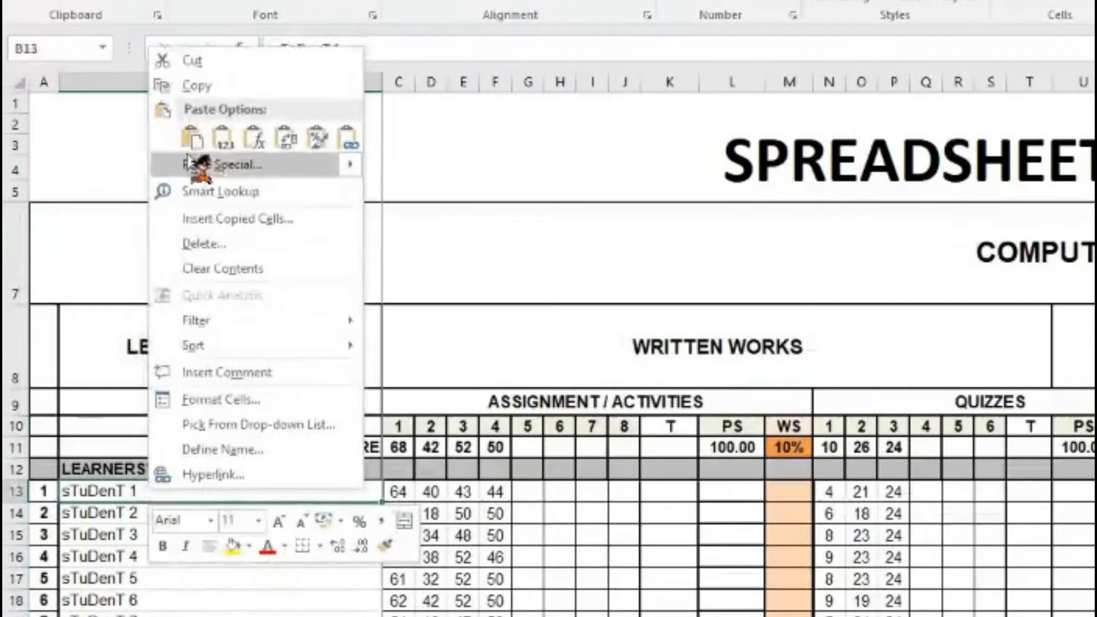
left_click(191, 139)
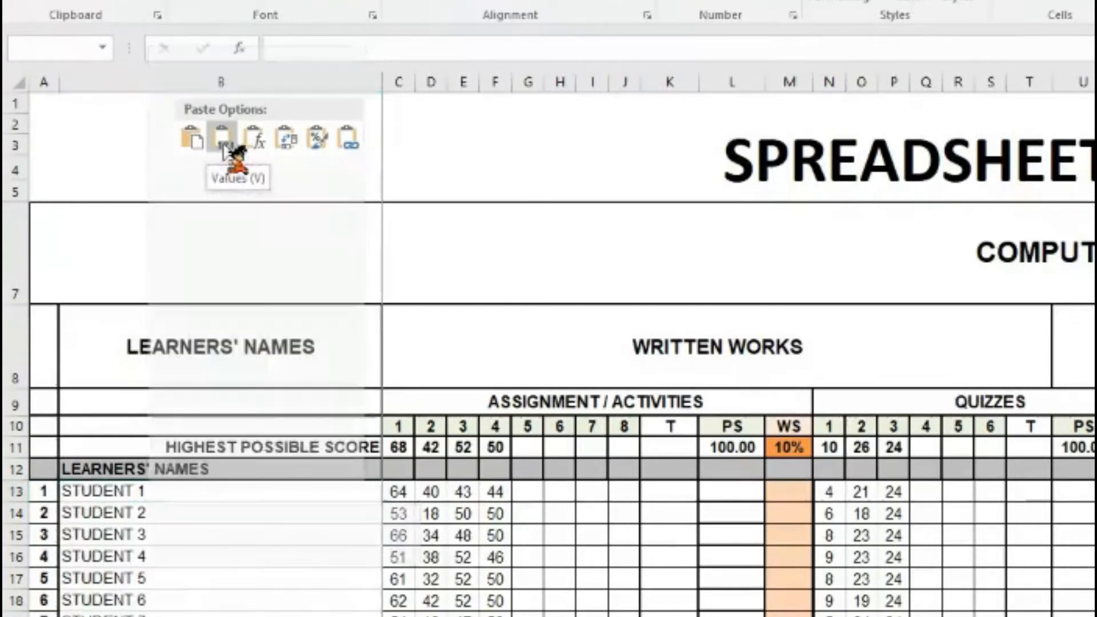
left_click(224, 147)
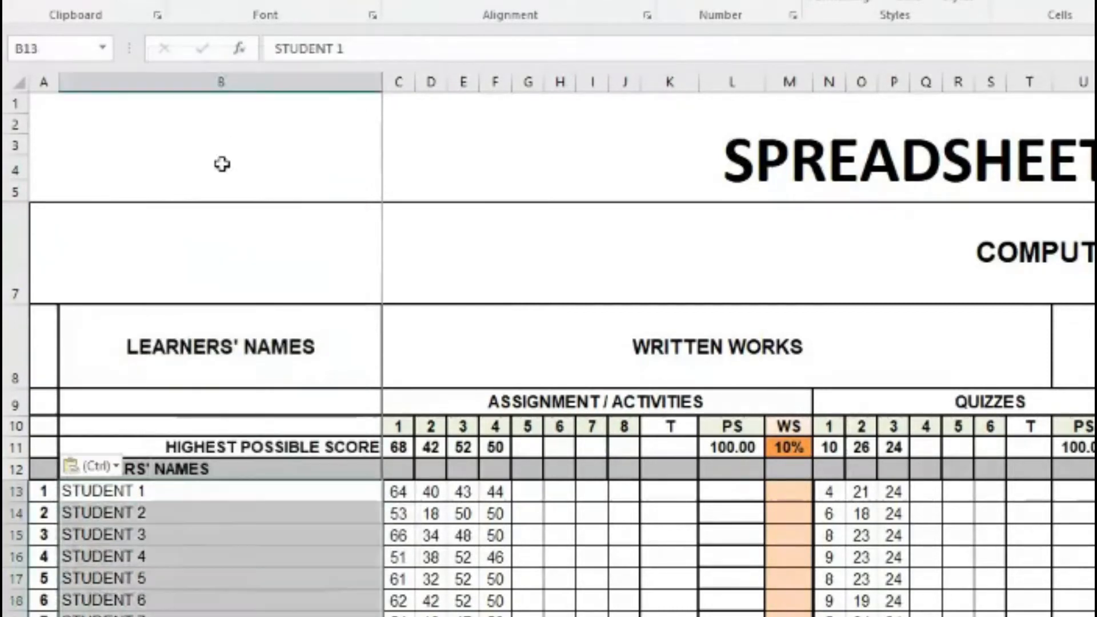
left_click(192, 513)
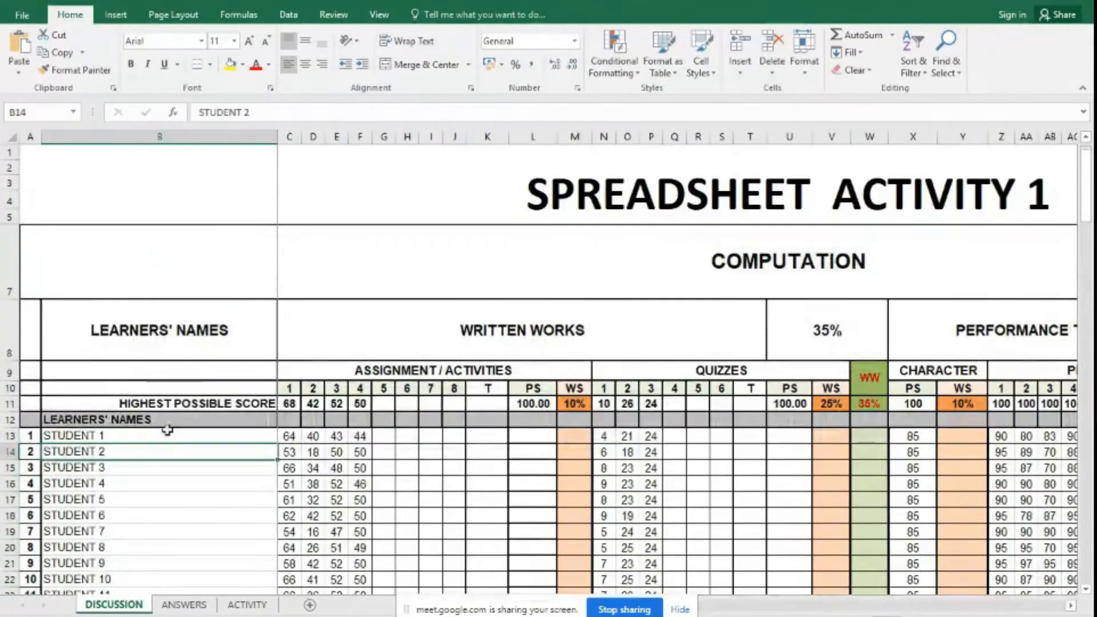
left_click(120, 436)
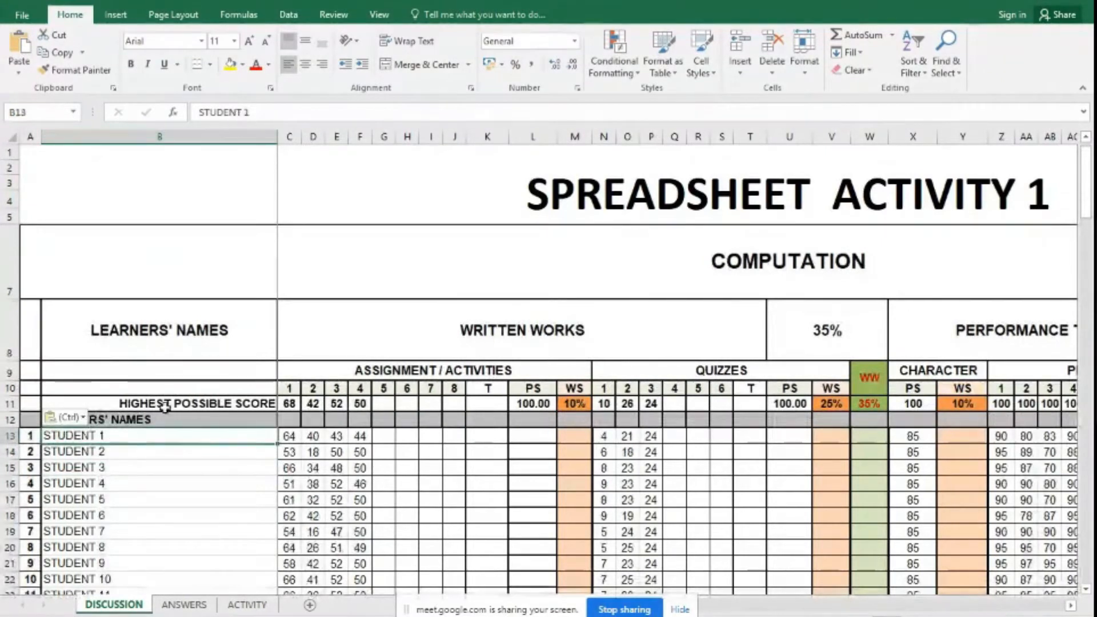
left_click(97, 452)
left_click(108, 468)
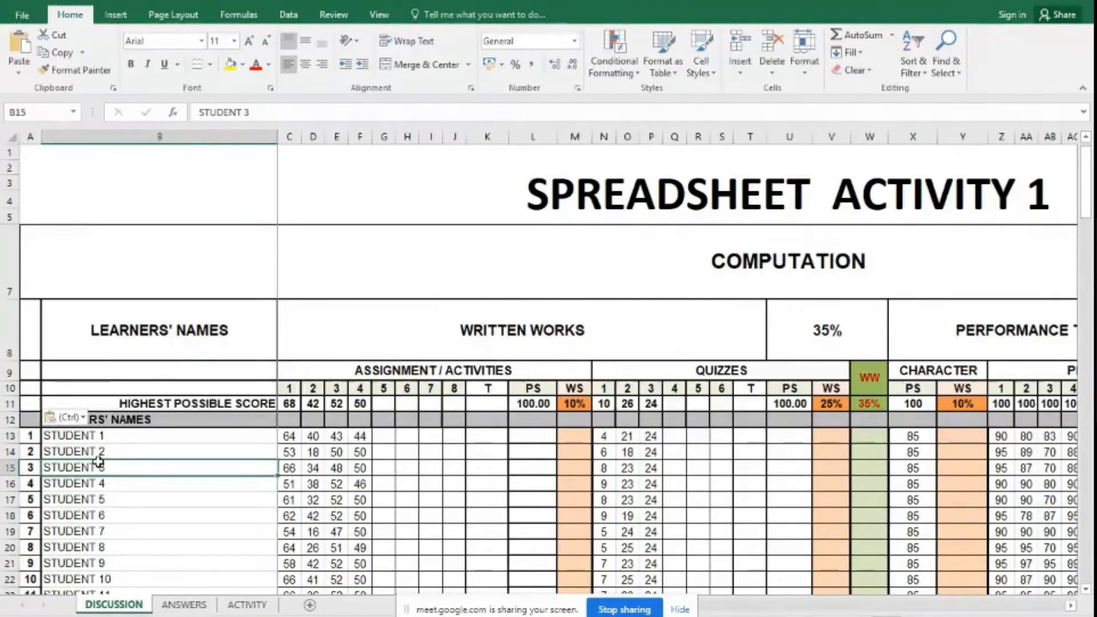
- Clear the PROPER, LOWER and UPPER helper formulas below the class record, from B58 down column B
scroll(99, 462, "down", 9)
scroll(98, 459, "down", 3)
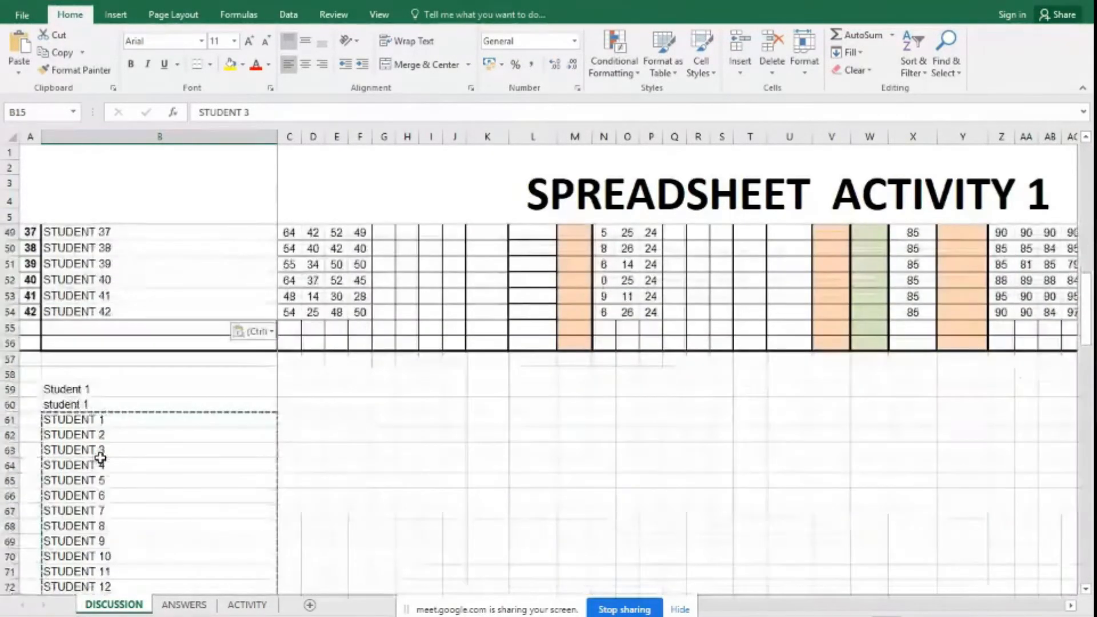
left_click(130, 437)
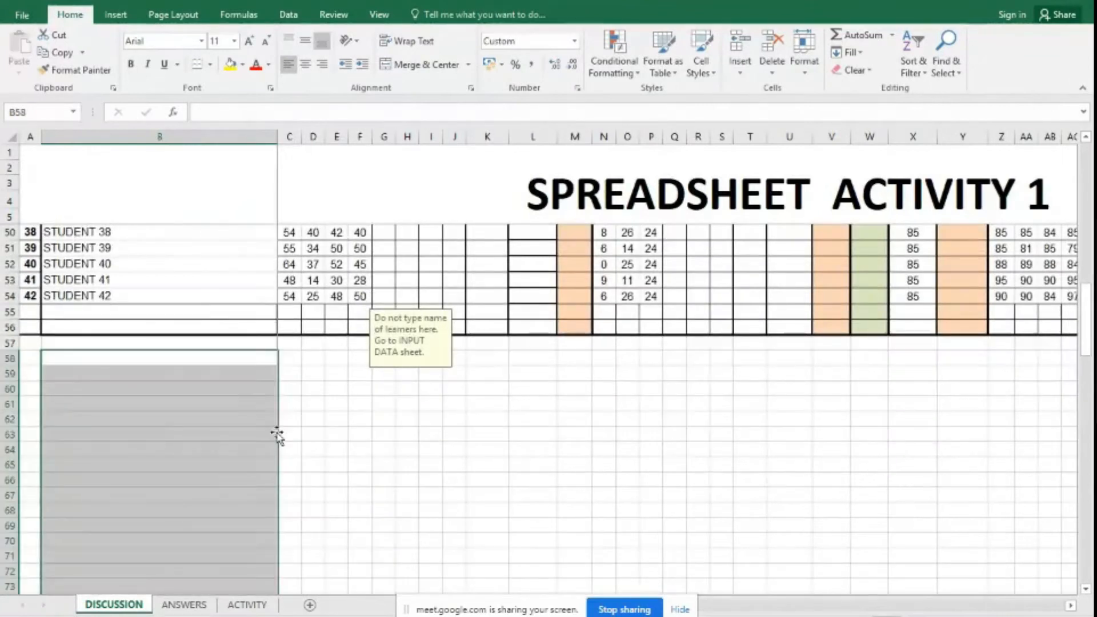
scroll(280, 429, "up", 15)
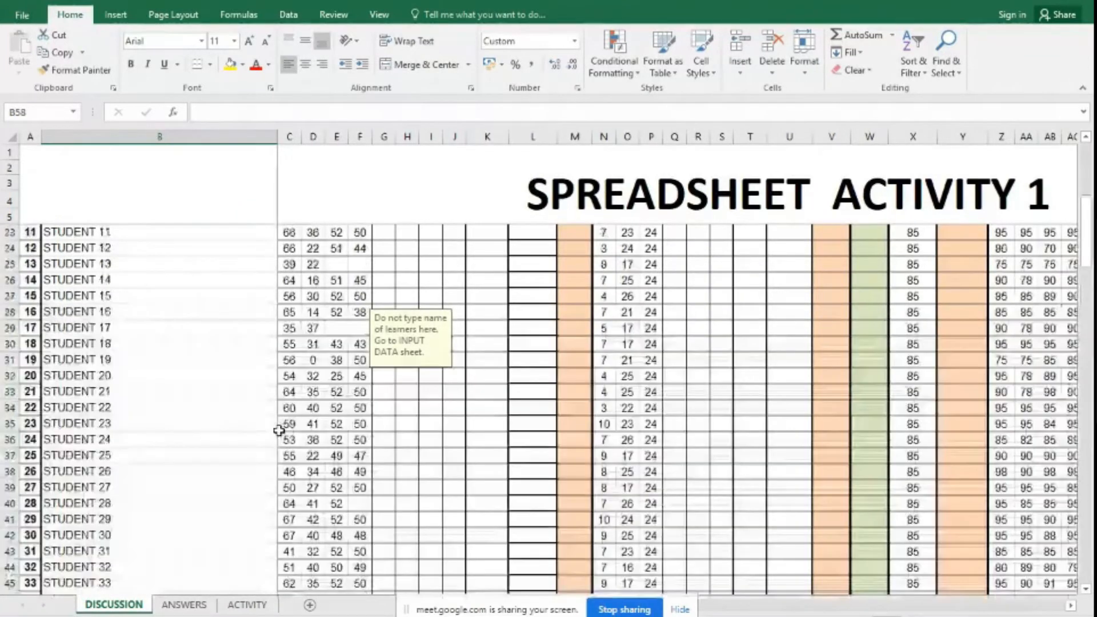
- Examine the assignment scores in C13:F20, the highest possible scores in C11:F11 and the total cell K11
left_click(183, 469)
left_click(216, 453)
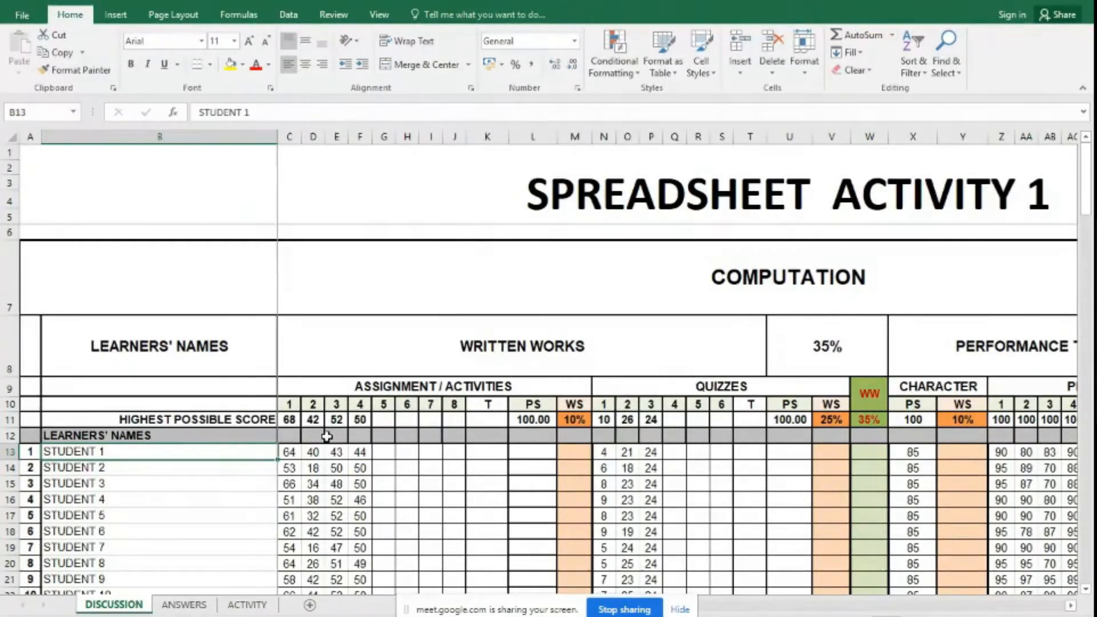
scroll(326, 436, "down", 1)
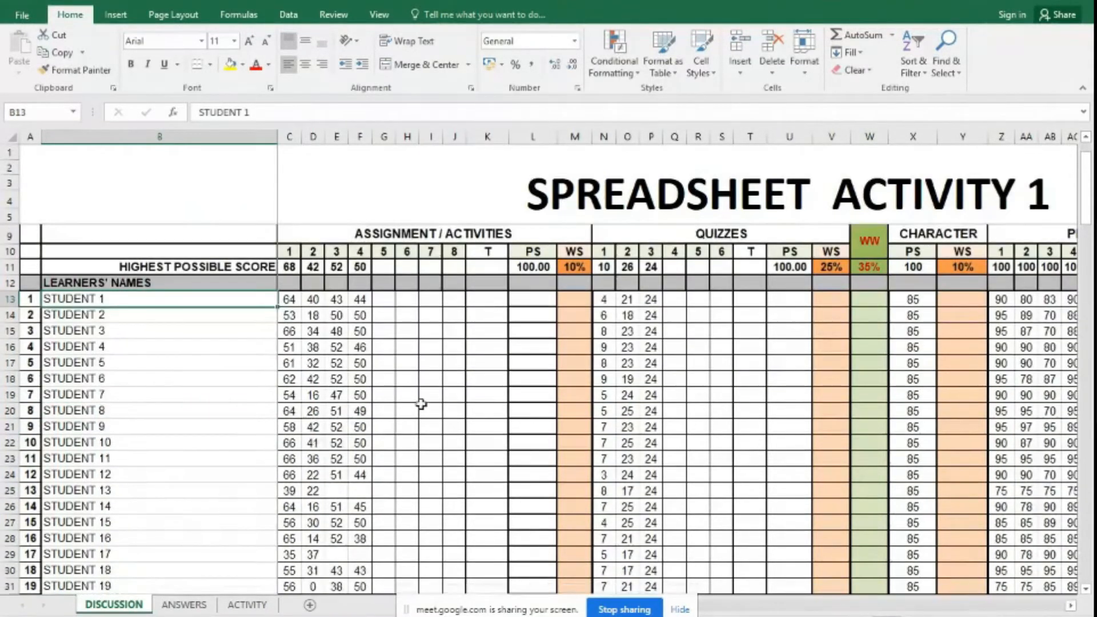
scroll(422, 398, "up", 2)
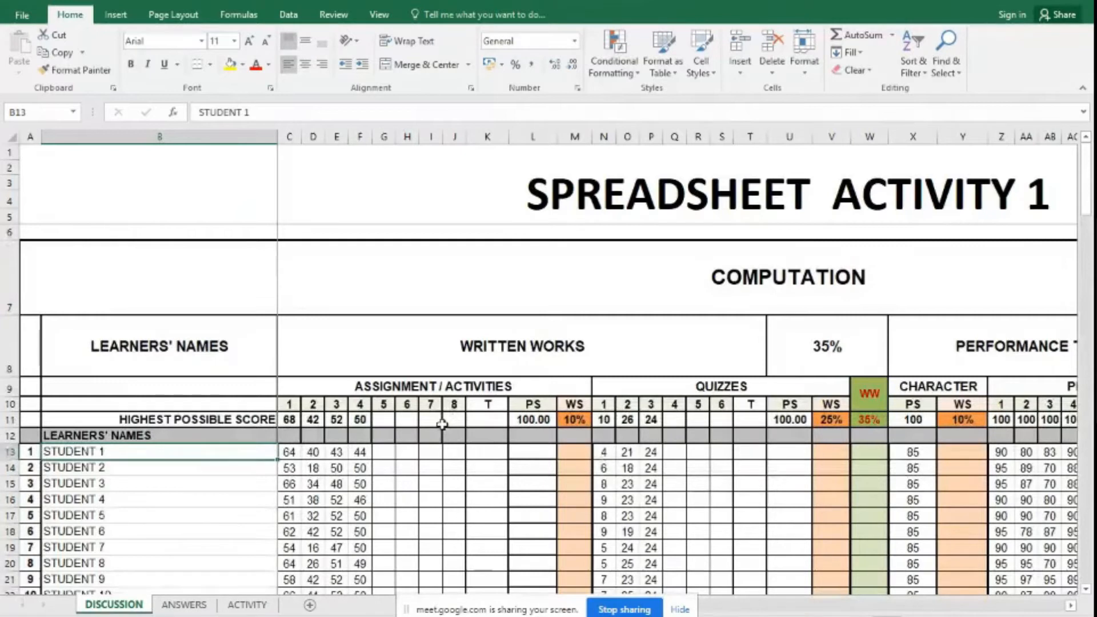
scroll(442, 424, "down", 3)
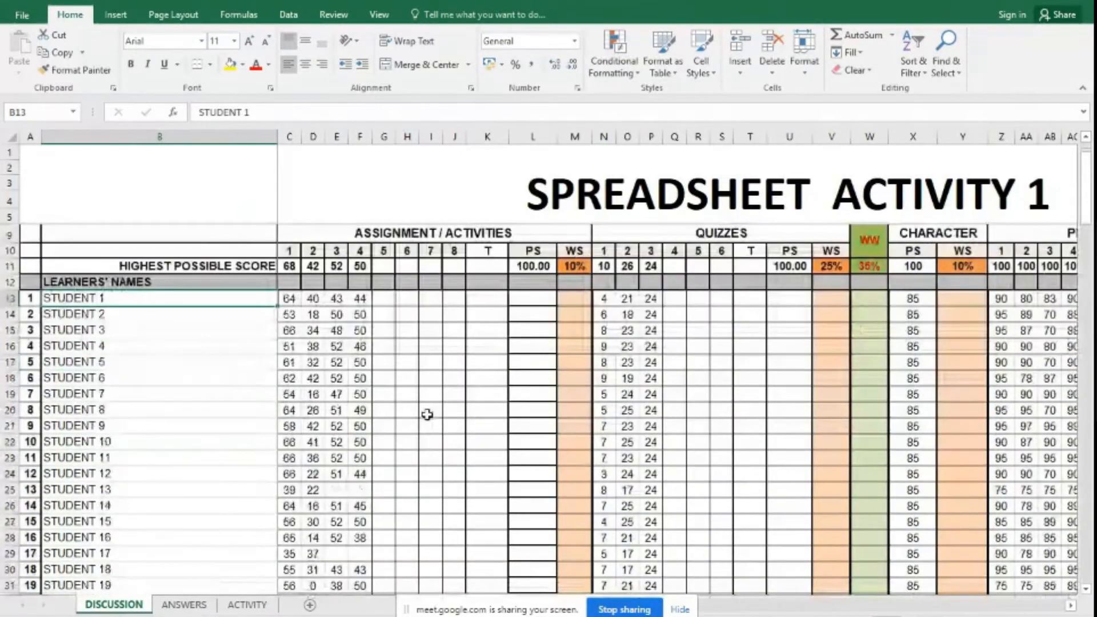
scroll(434, 426, "up", 3)
left_click_drag(290, 423, 355, 430)
left_click_drag(289, 452, 359, 564)
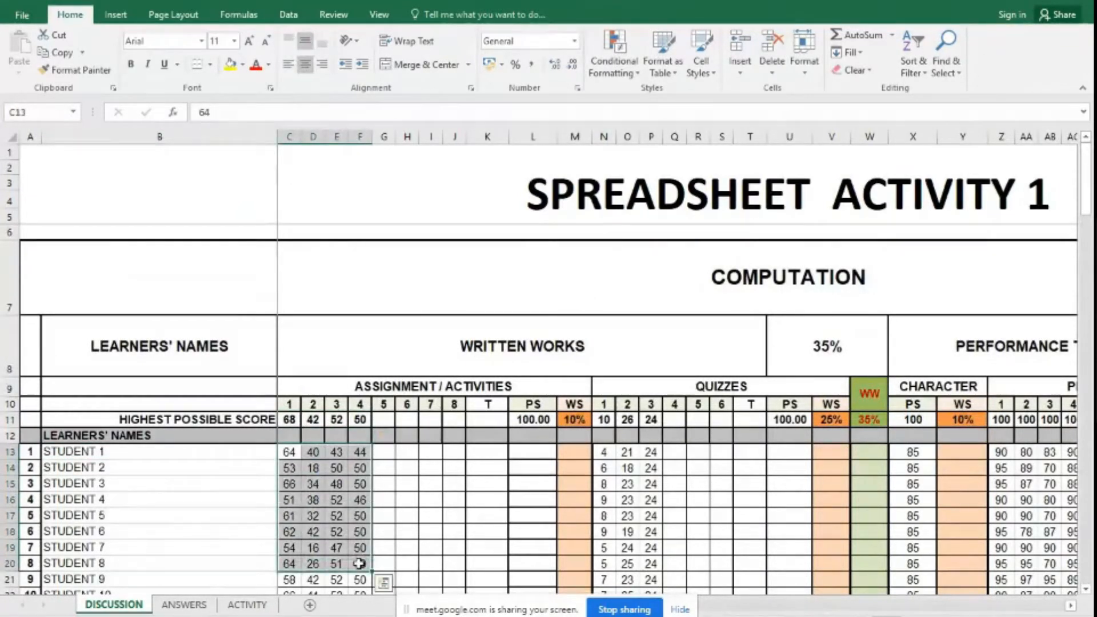
left_click(487, 423)
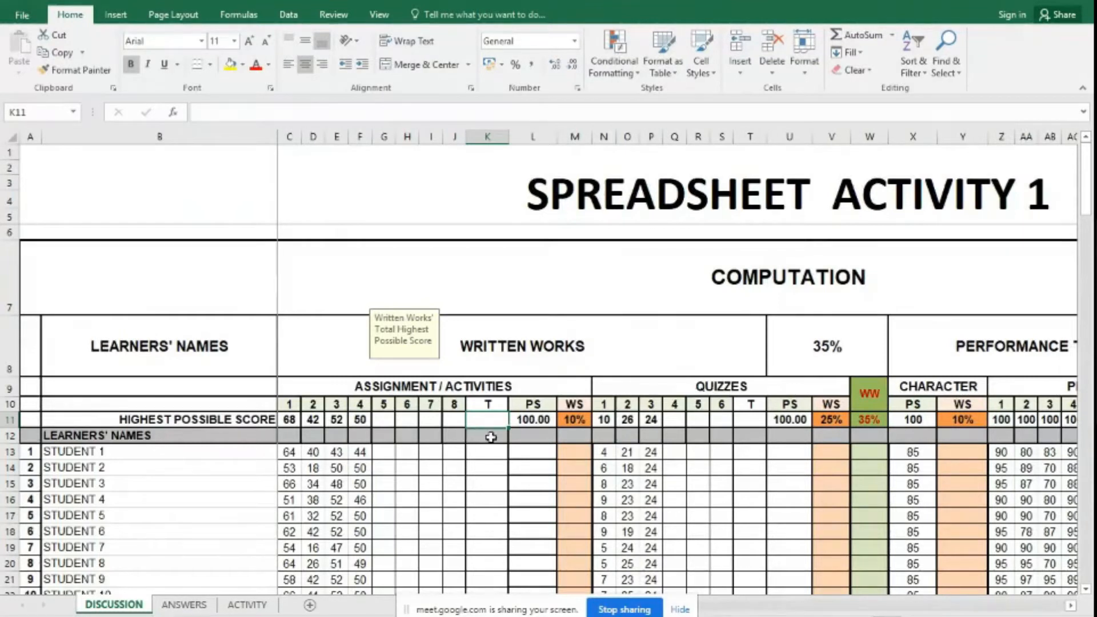
left_click_drag(286, 420, 360, 420)
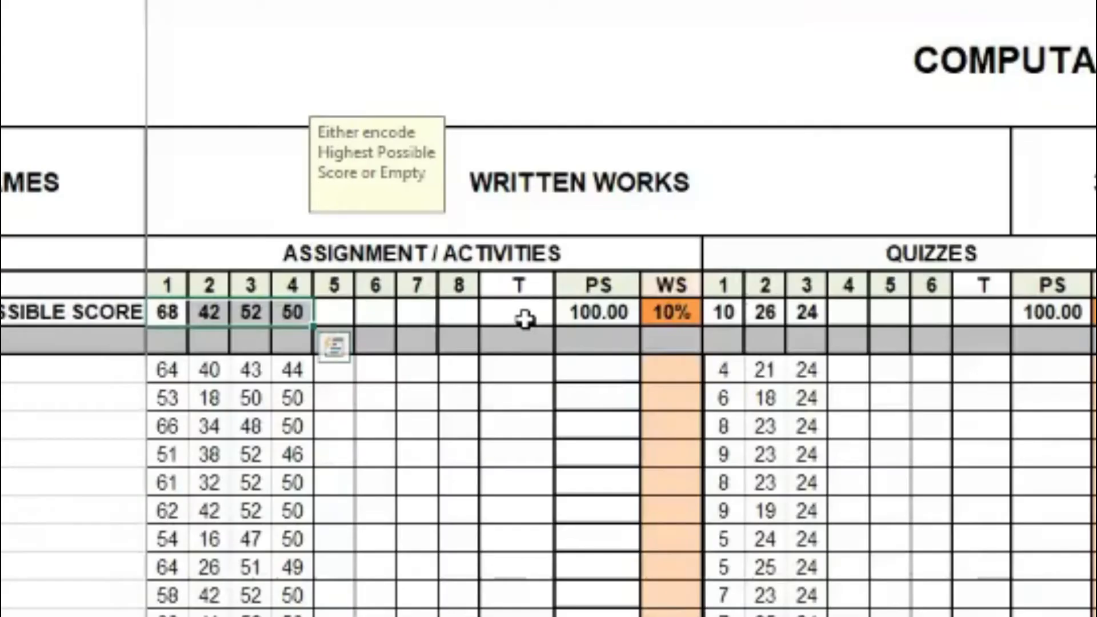
- Enter the formula =C11+D11+E11+F11 in K11 to total the assignments' highest possible scores
left_click(524, 320)
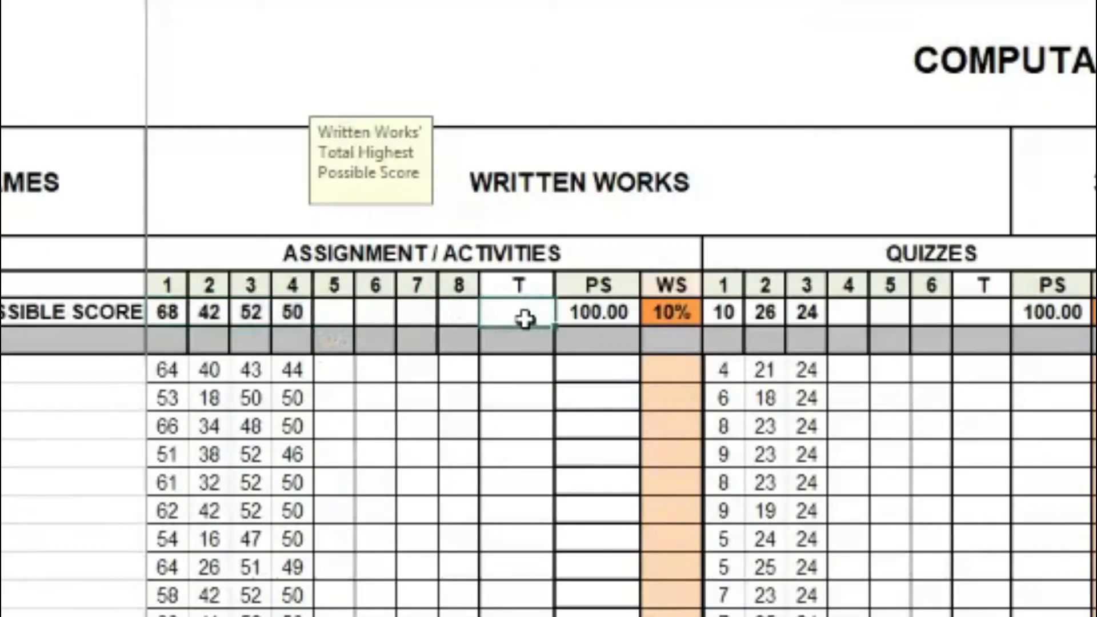
type("=")
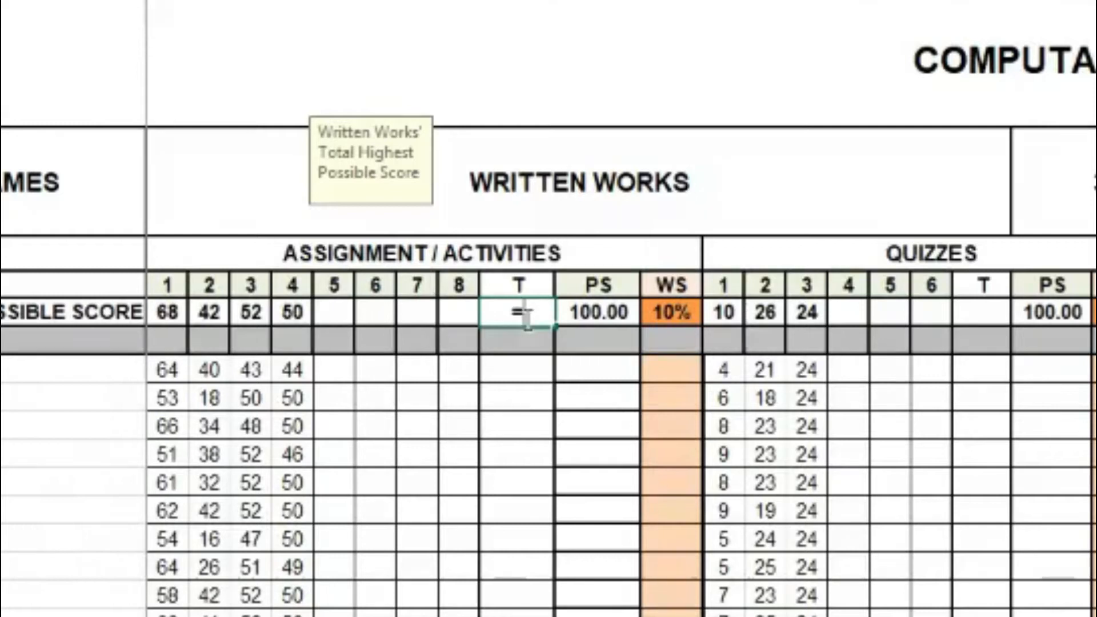
left_click(167, 313)
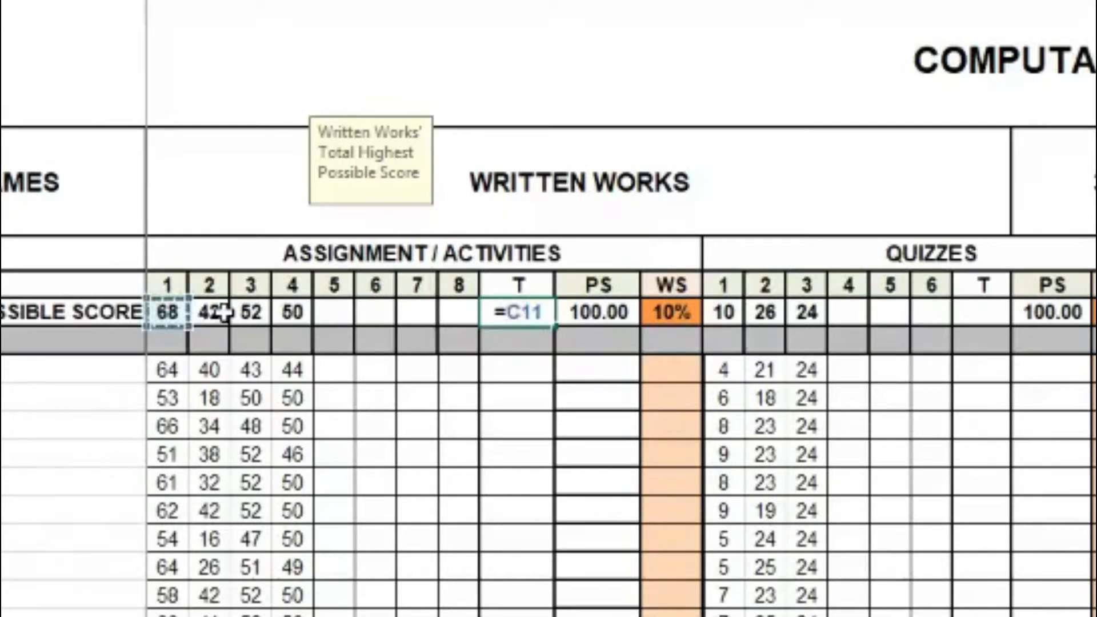
type("+")
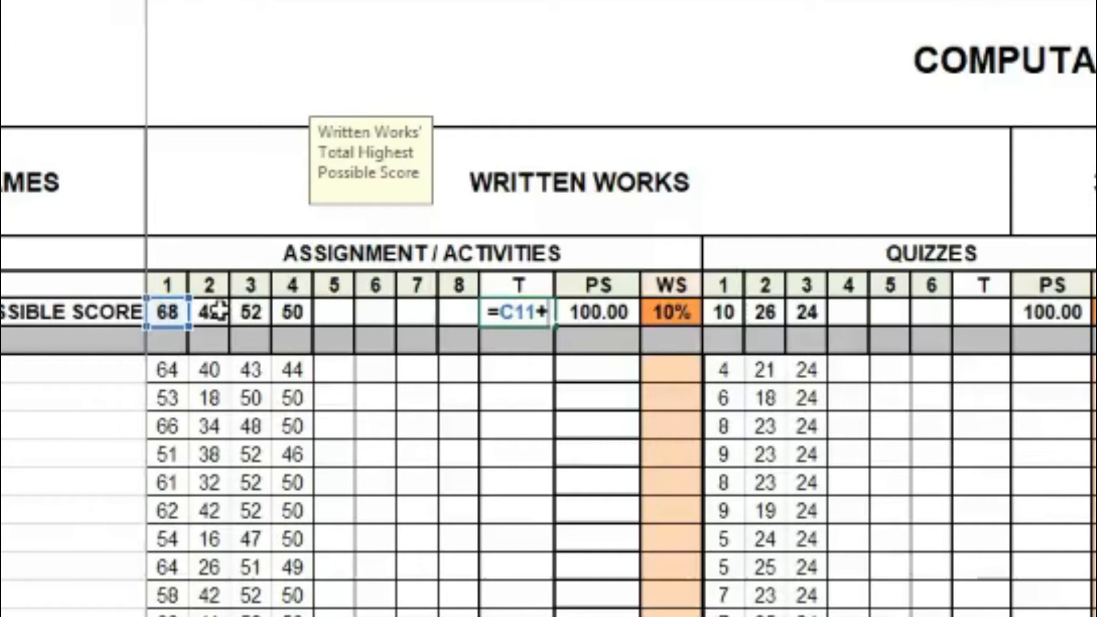
left_click(217, 312)
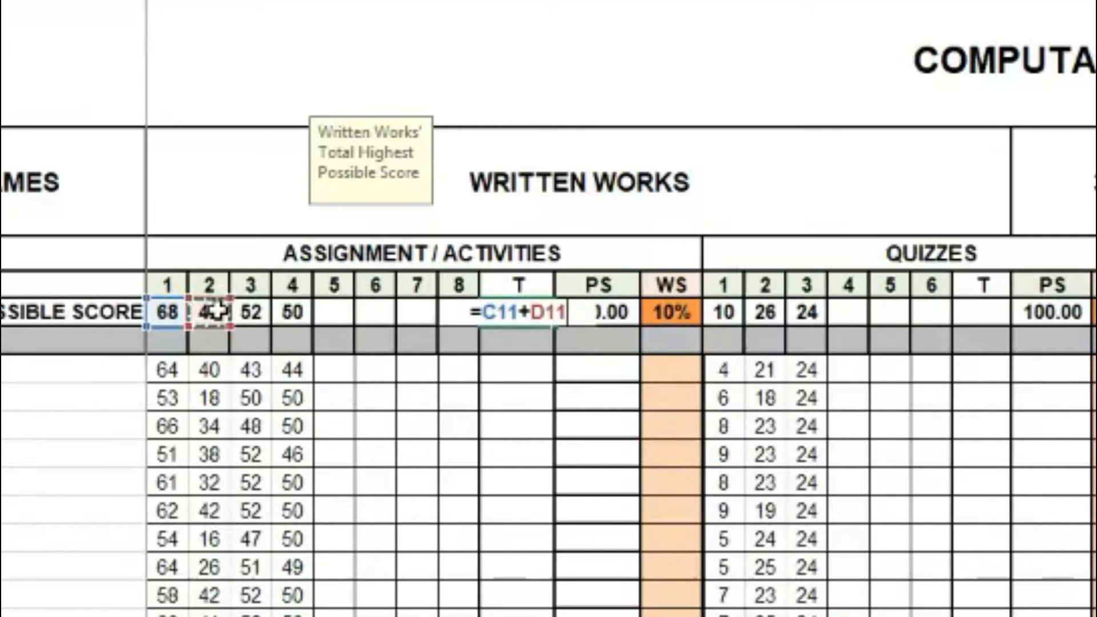
type("+")
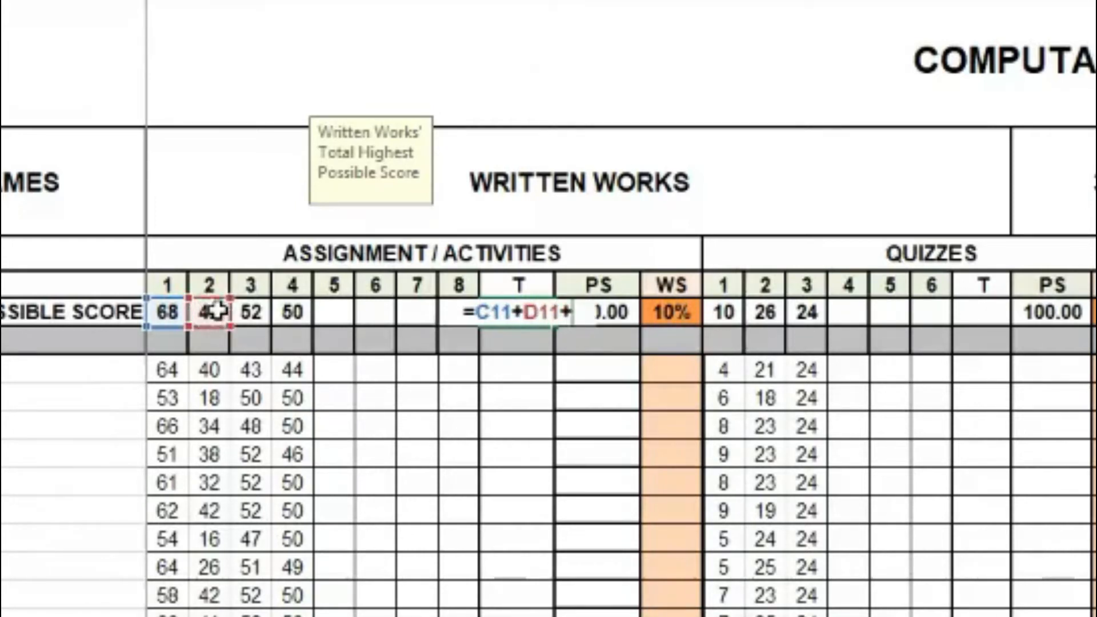
left_click(259, 308)
type("+")
left_click(295, 317)
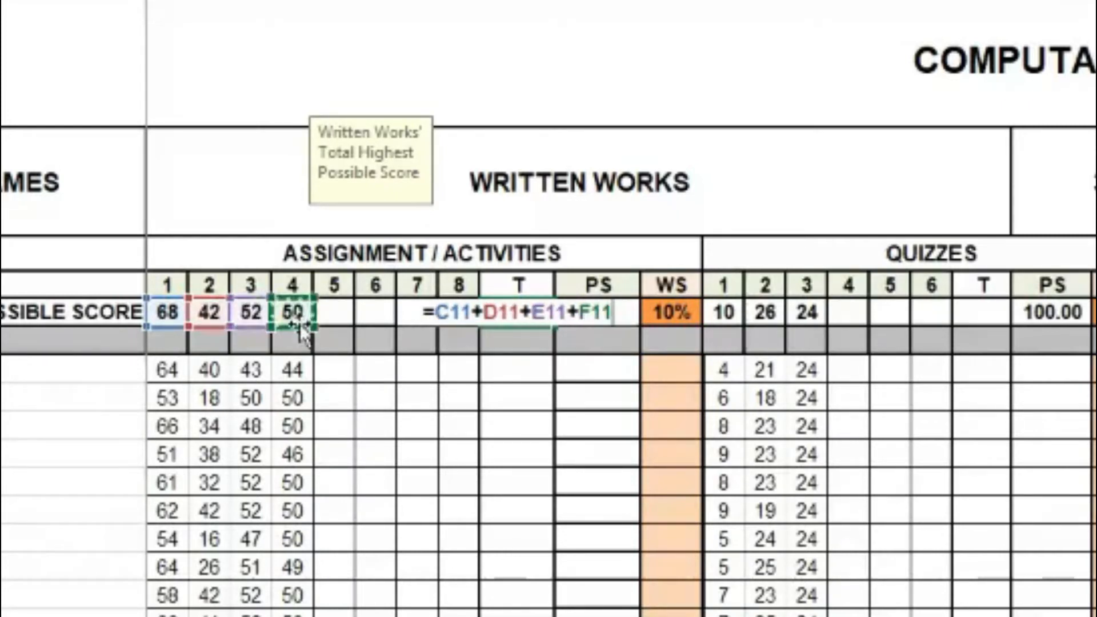
key("Return")
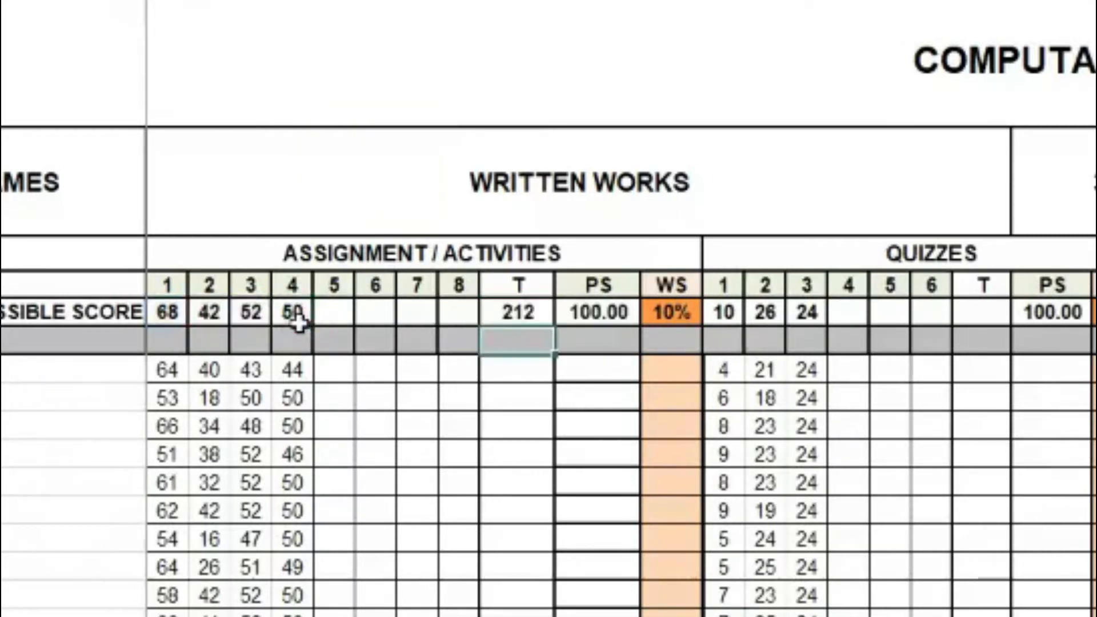
left_click(522, 317)
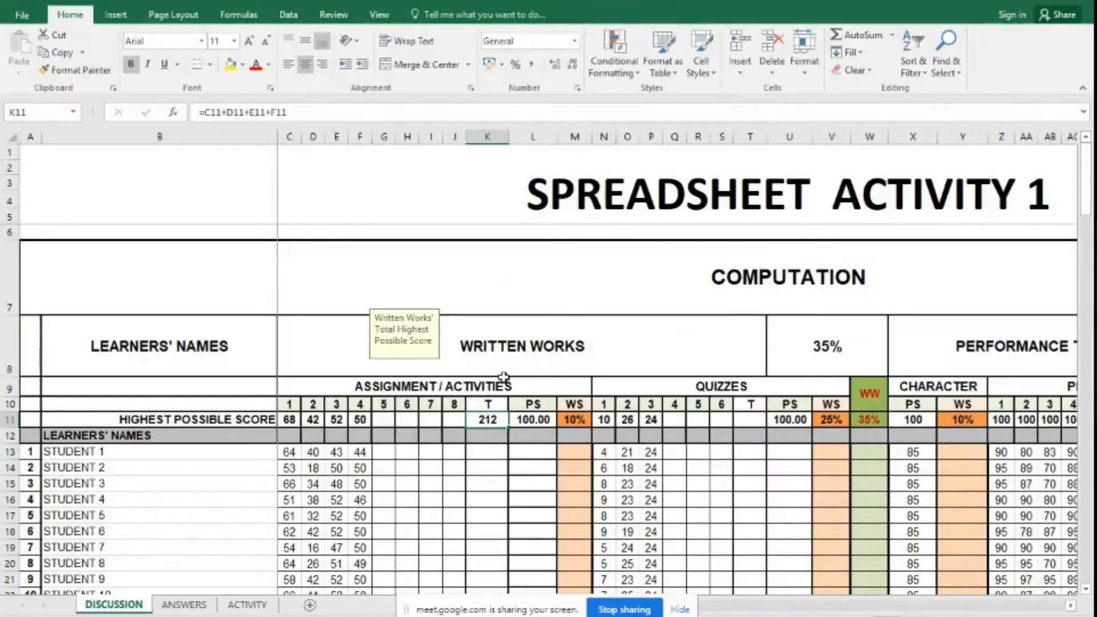
- Enter the formula =SUM(C13:F13) in K13 to total Student 1's assignment scores
left_click(483, 452)
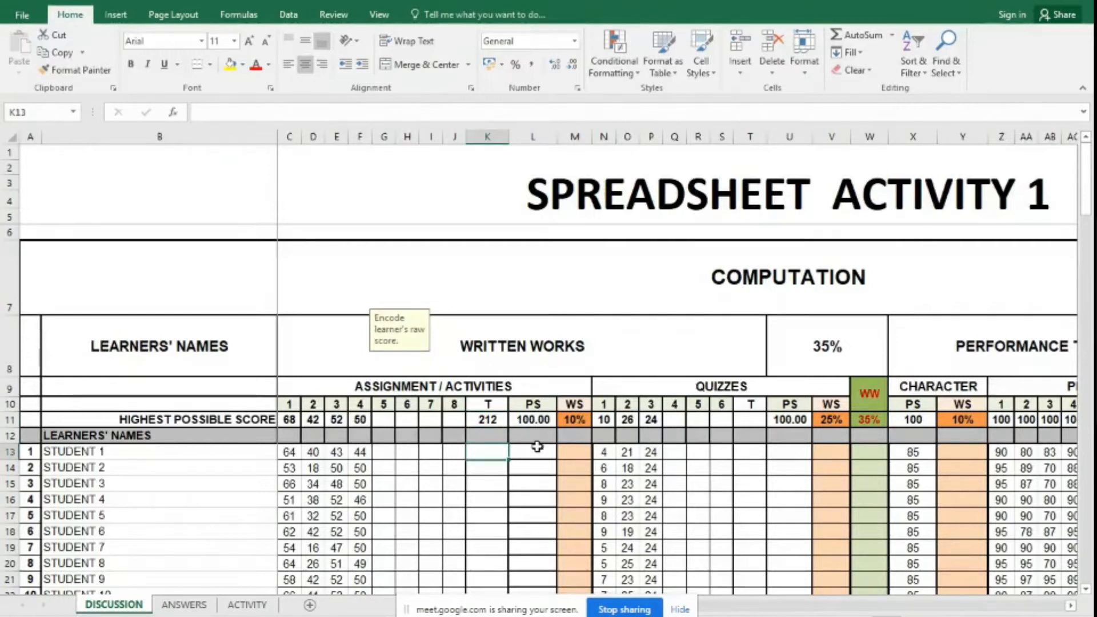
type("=")
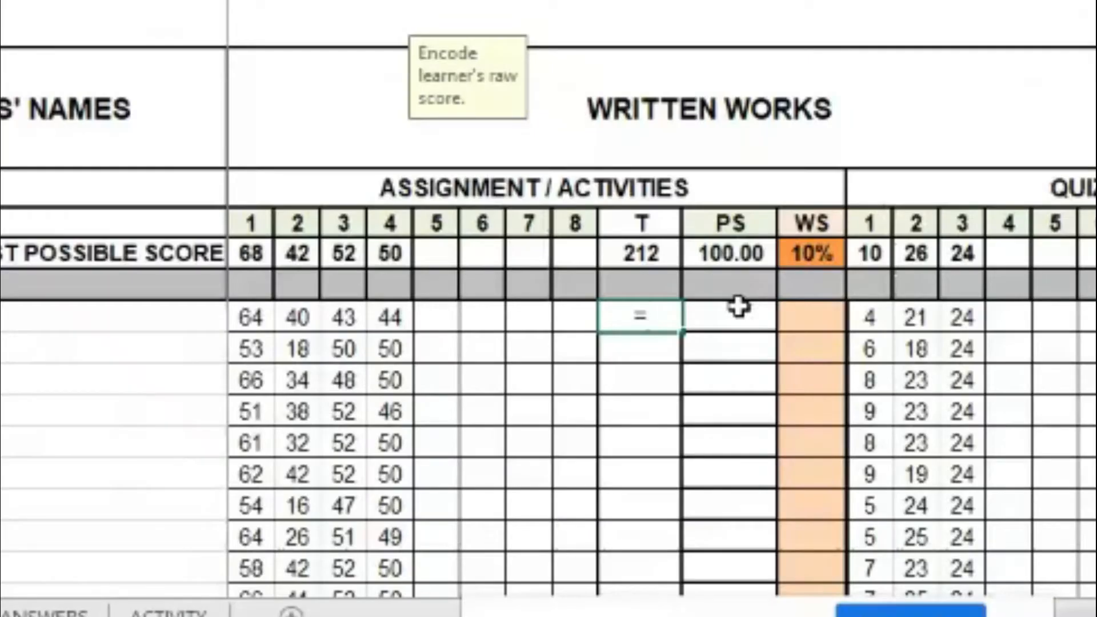
type("su")
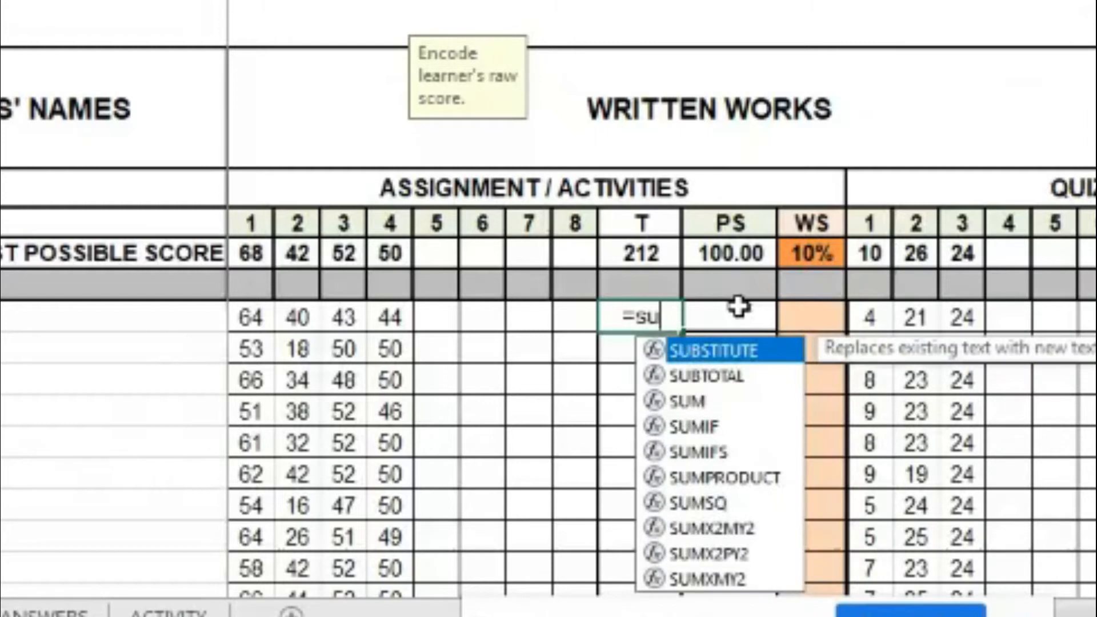
type("m")
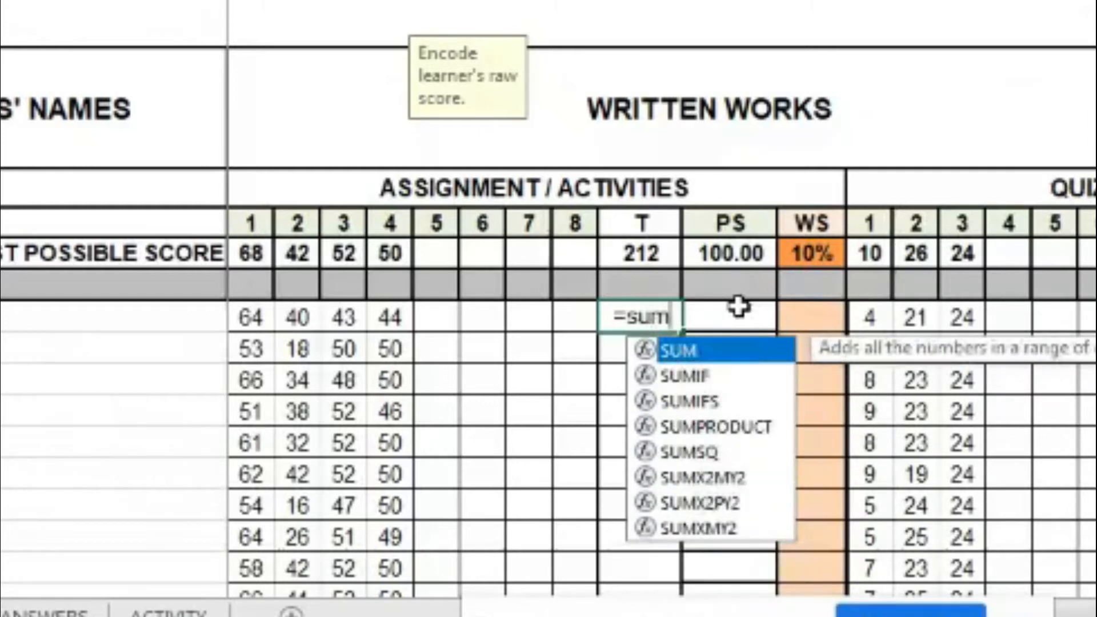
type("(")
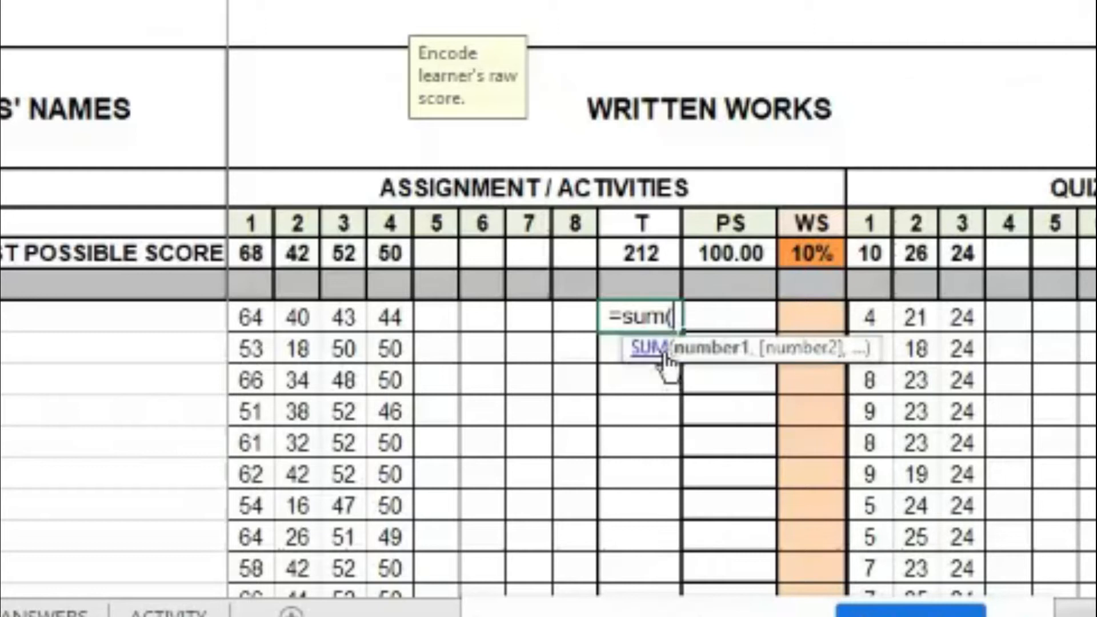
left_click(254, 320)
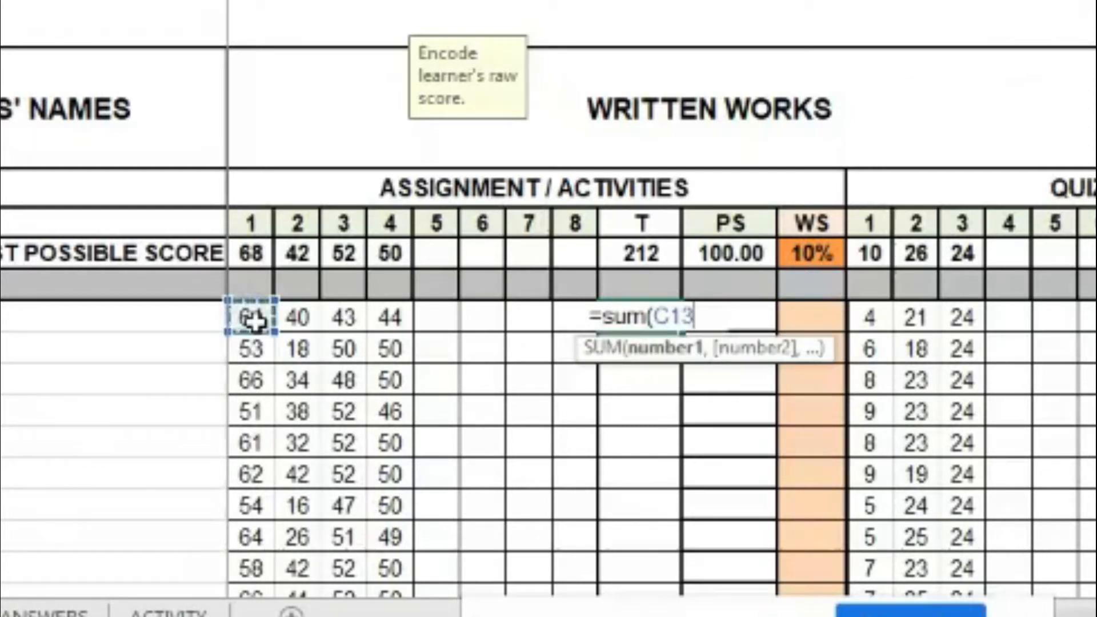
key("shift+Right")
key("shift+Right")
key("shift+Right")
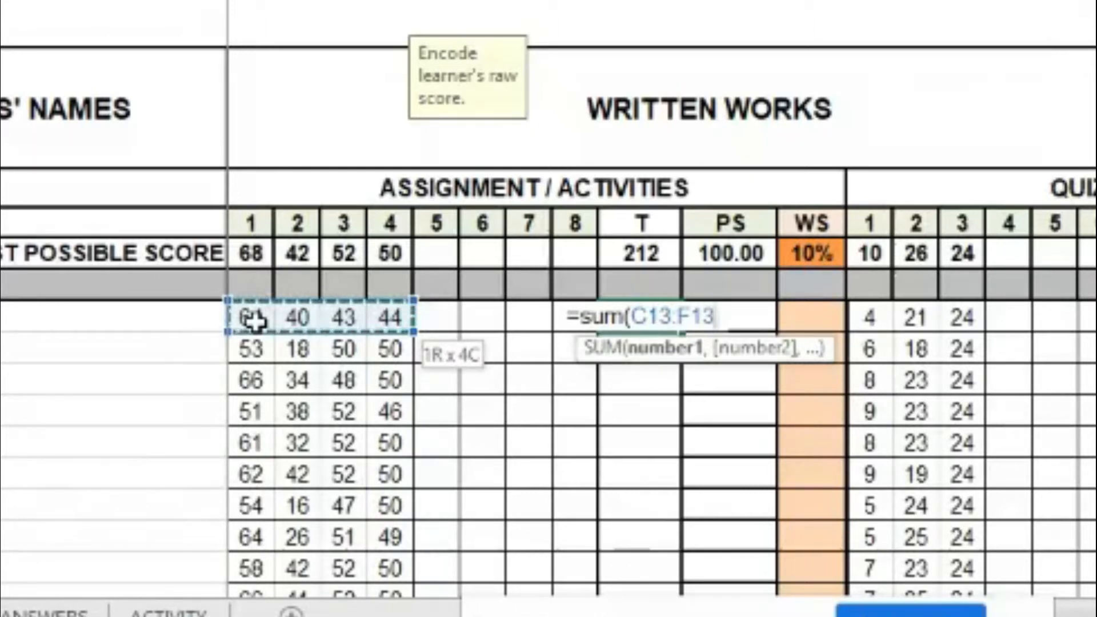
type(")")
key("Return")
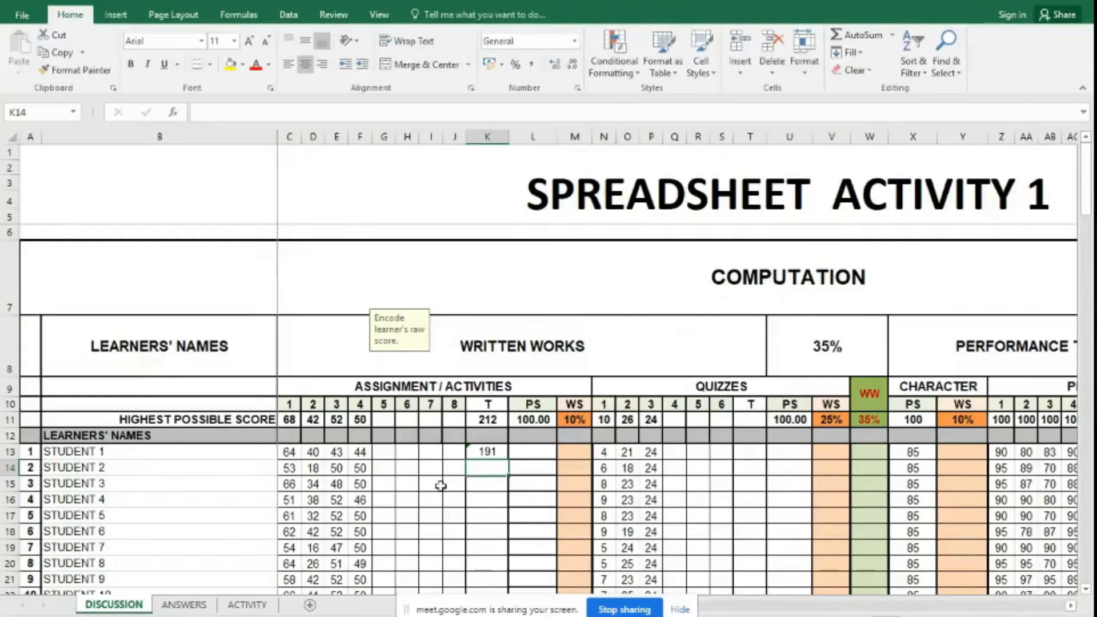
- Compare the formulas in K11 and K13, and fill the K13 SUM formula down column K for the remaining students
scroll(441, 486, "down", 1)
left_click(487, 267)
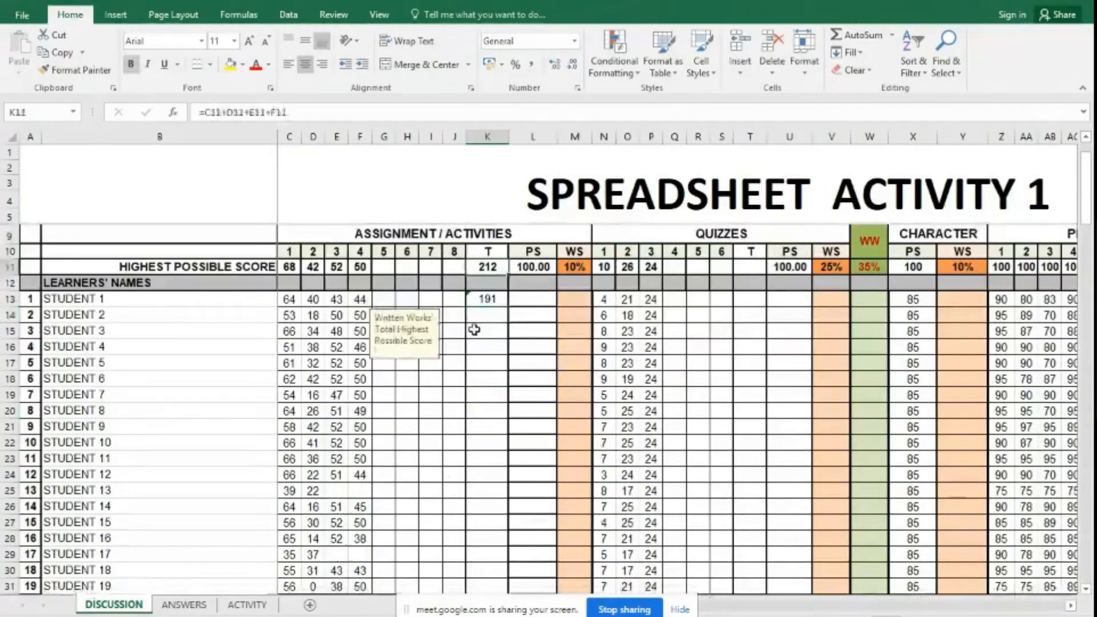
left_click(485, 300)
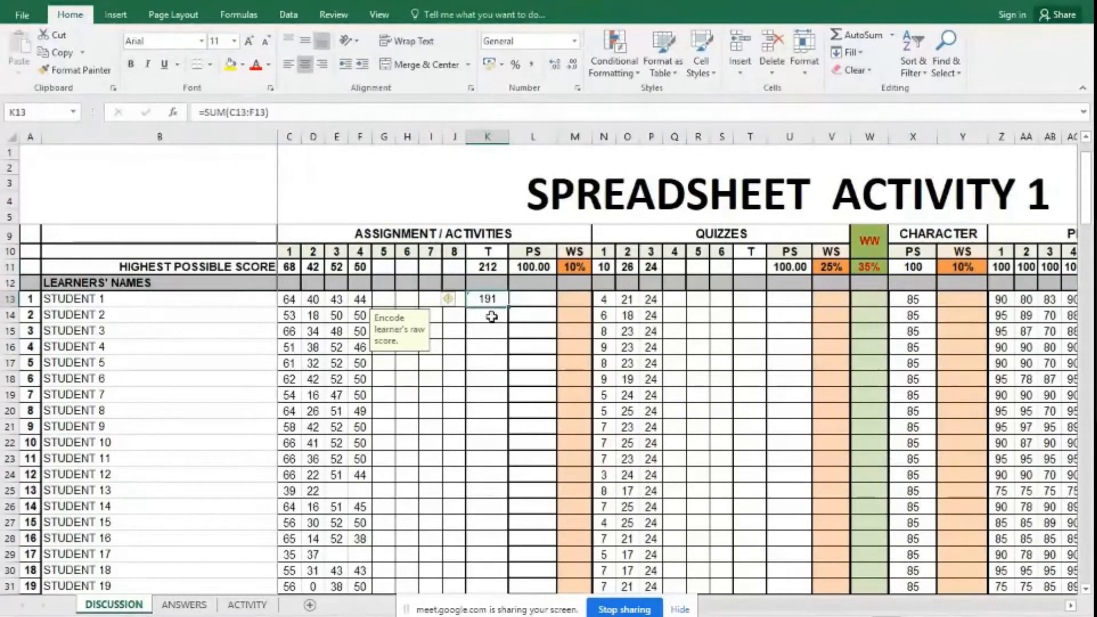
left_click(496, 315)
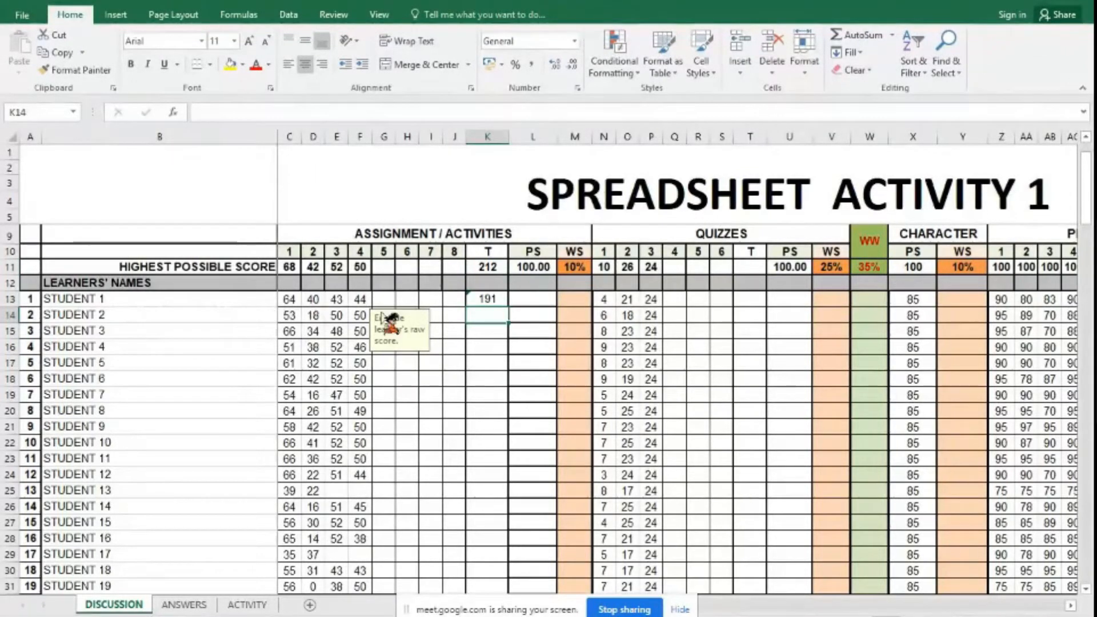
left_click(498, 298)
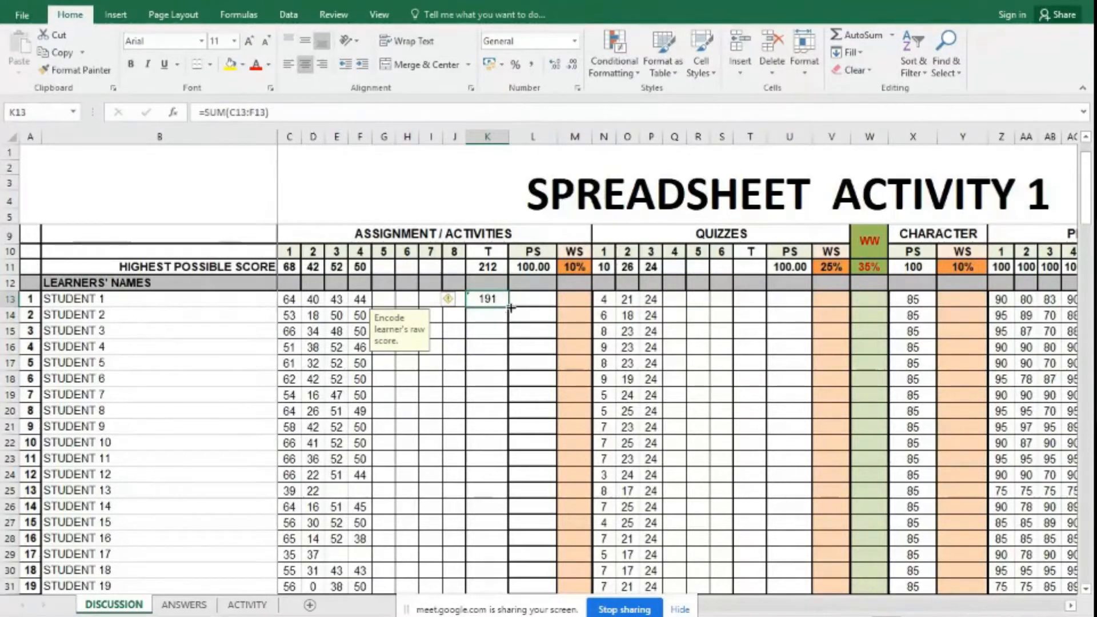
left_click_drag(510, 307, 510, 525)
scroll(510, 503, "up", 7)
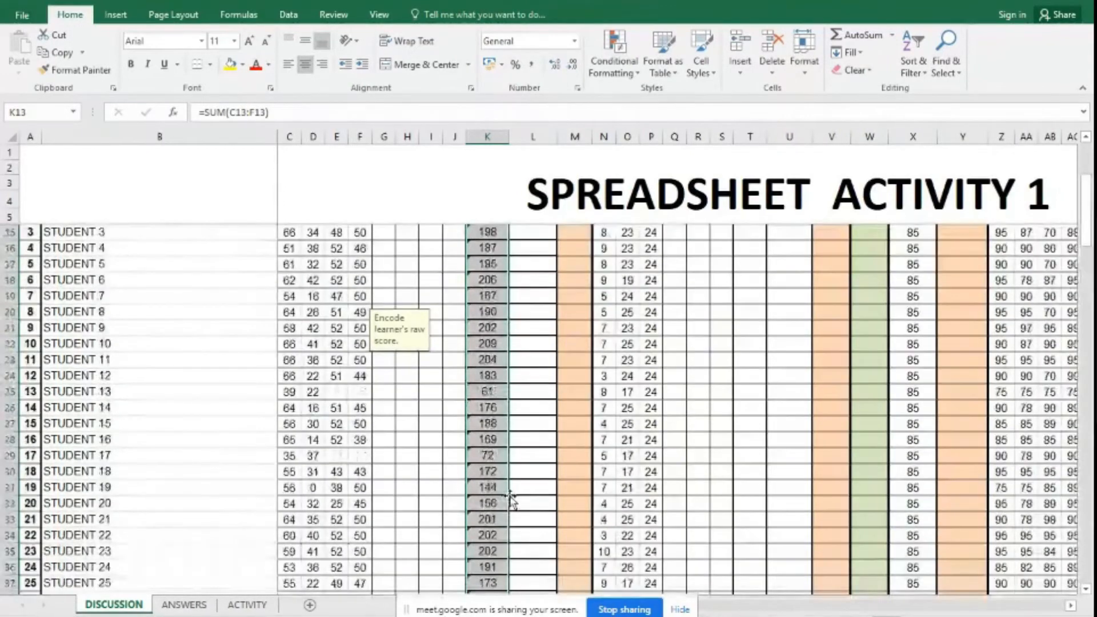
scroll(511, 500, "up", 3)
left_click(496, 499)
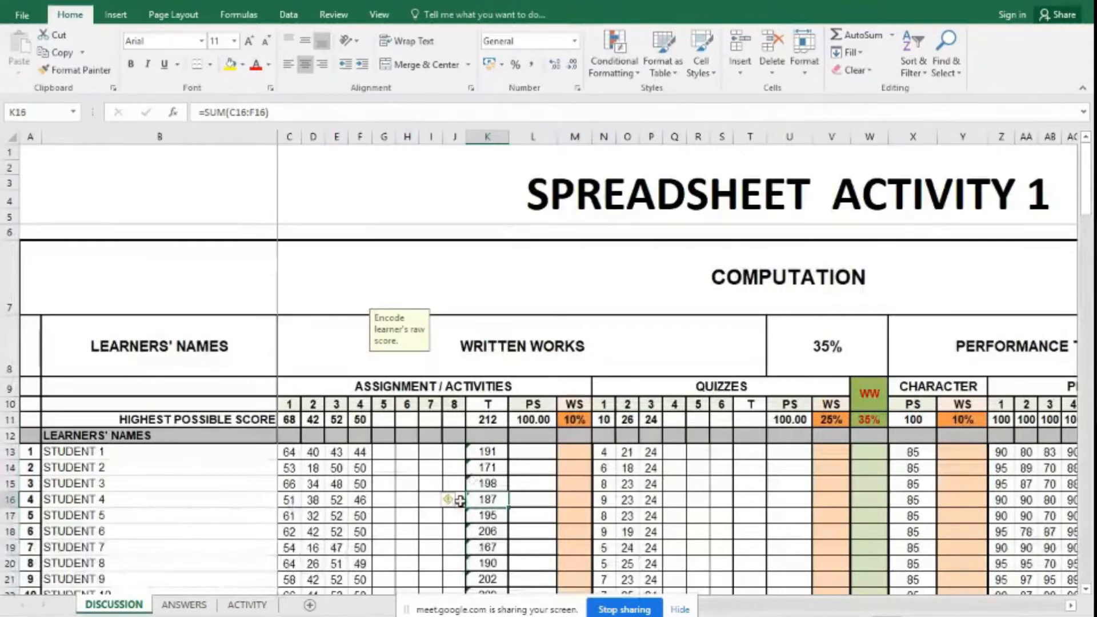
- Review the total formulas in K11 and K13, and inspect the PS header in L10 and the first percentage score cell L13
scroll(460, 500, "down", 1)
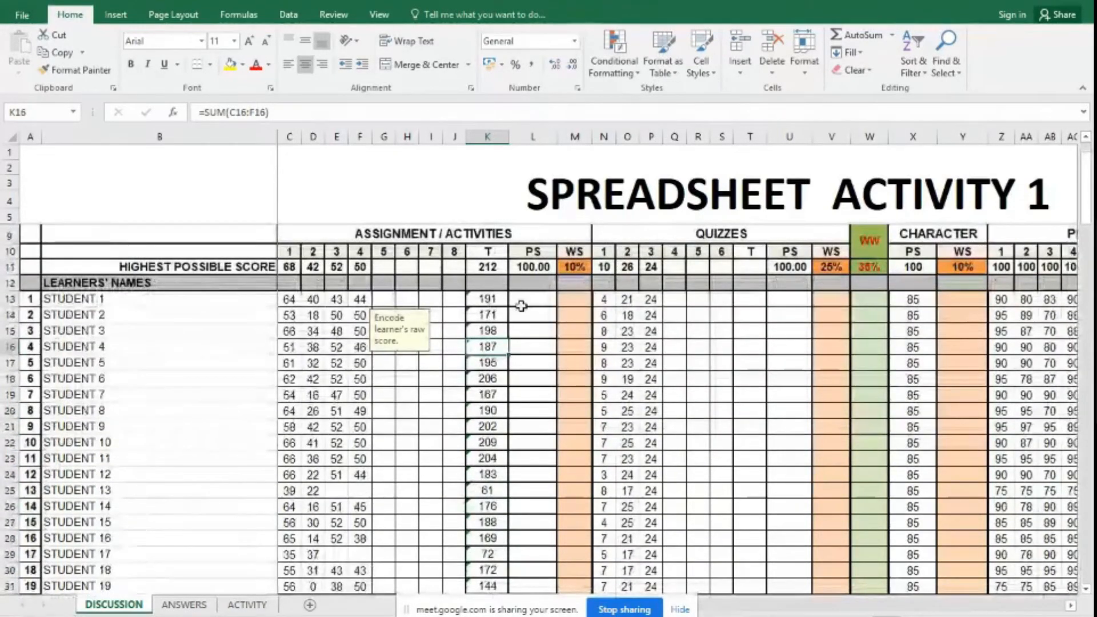
left_click(487, 266)
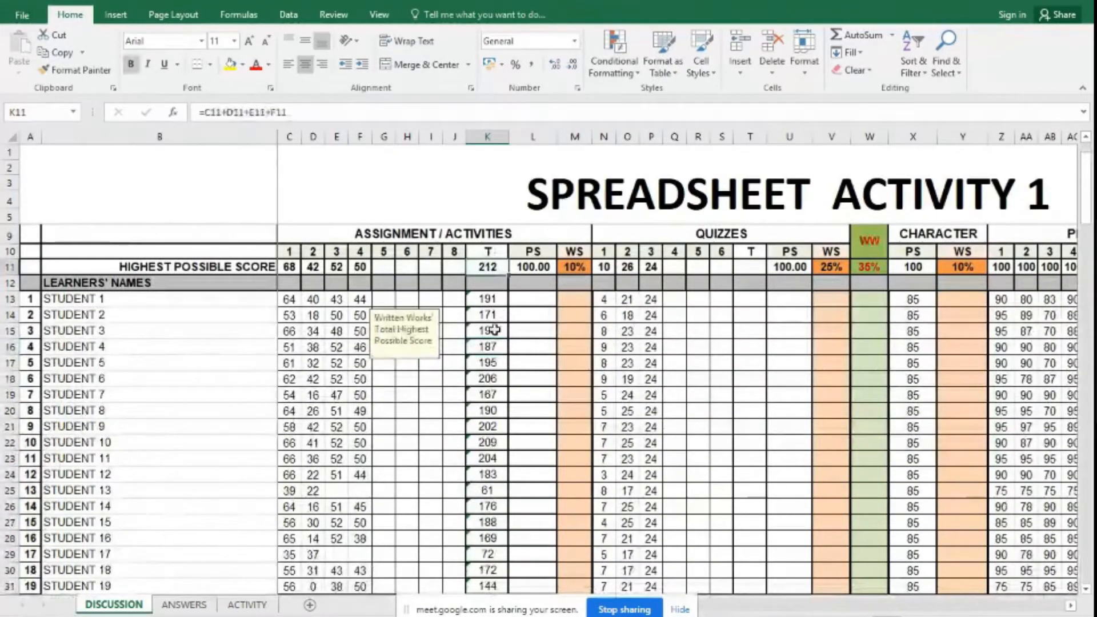
left_click(489, 302)
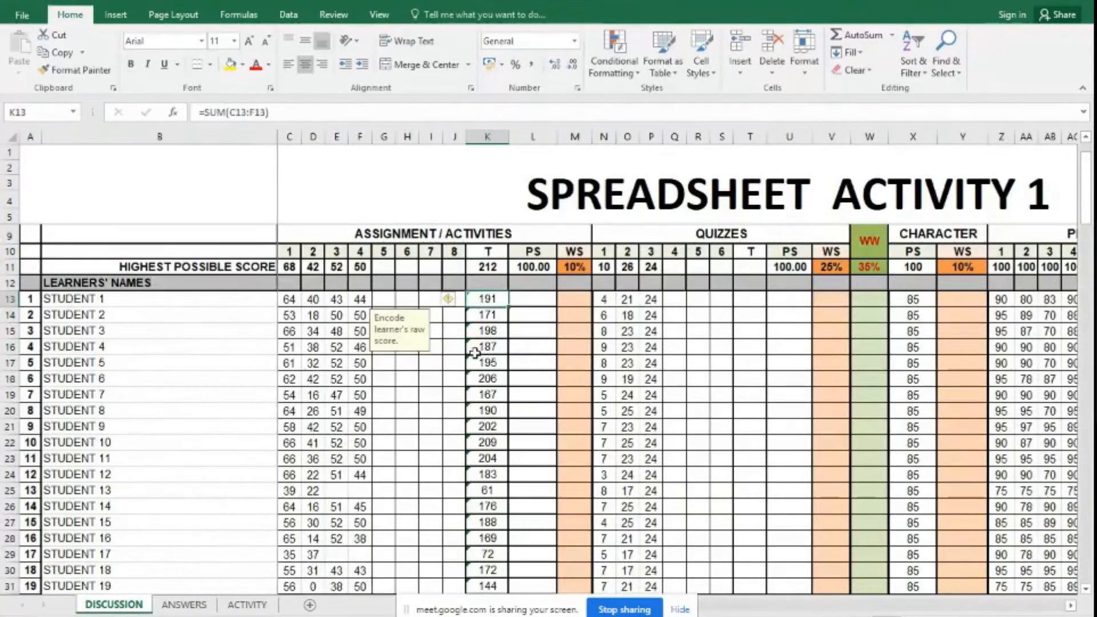
left_click(530, 255)
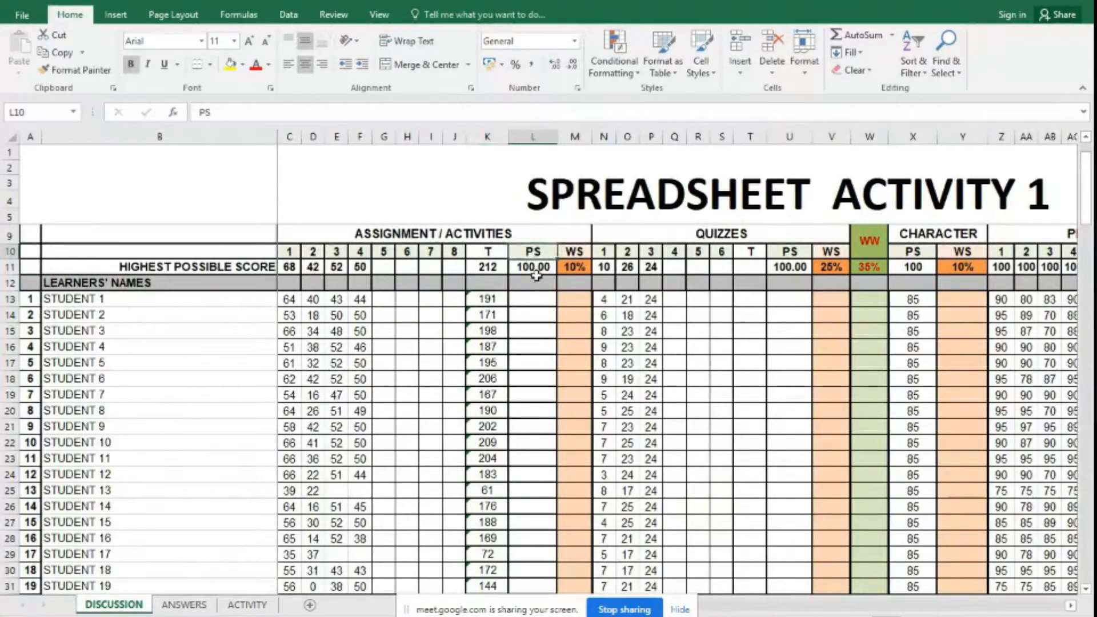
left_click(534, 301)
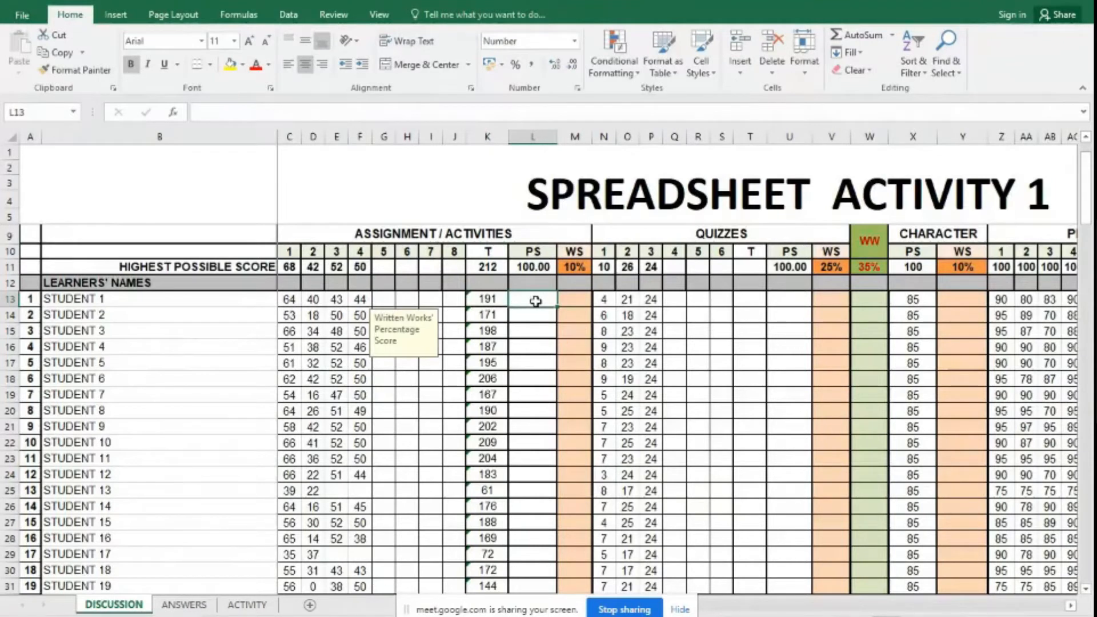
- Start a formula in K13 that references L15, and erase the cell's contents
left_click(491, 296)
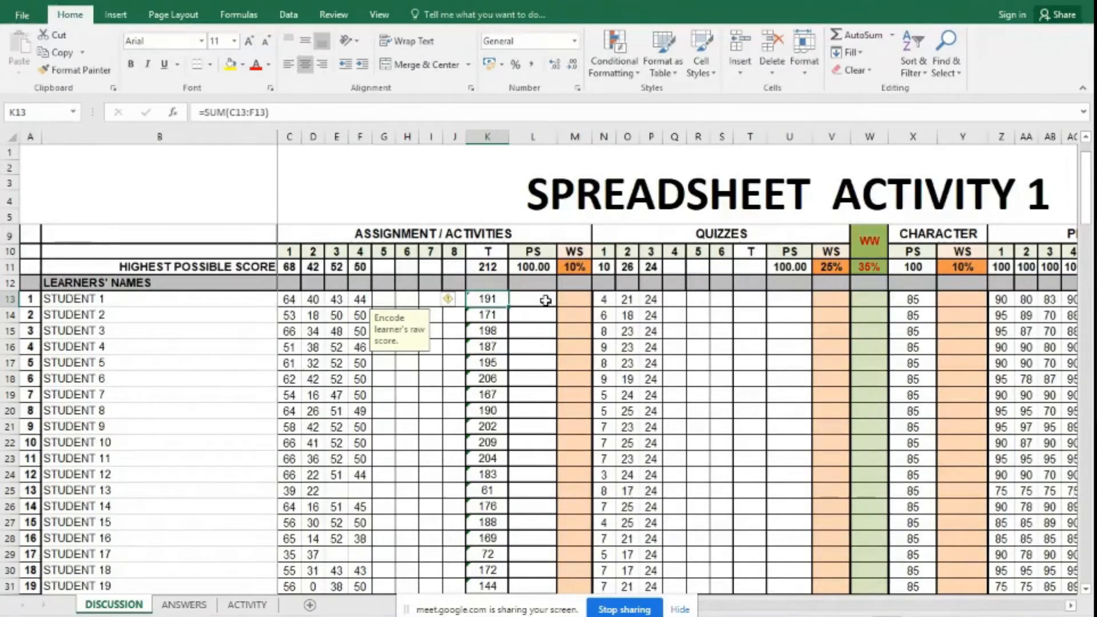
type("=")
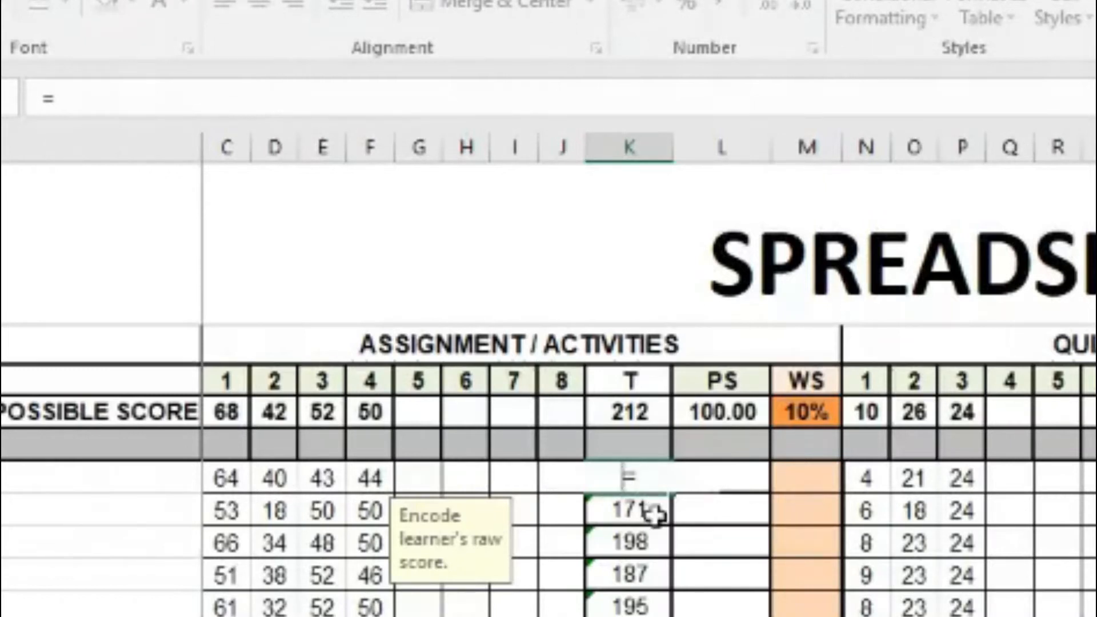
left_click(711, 537)
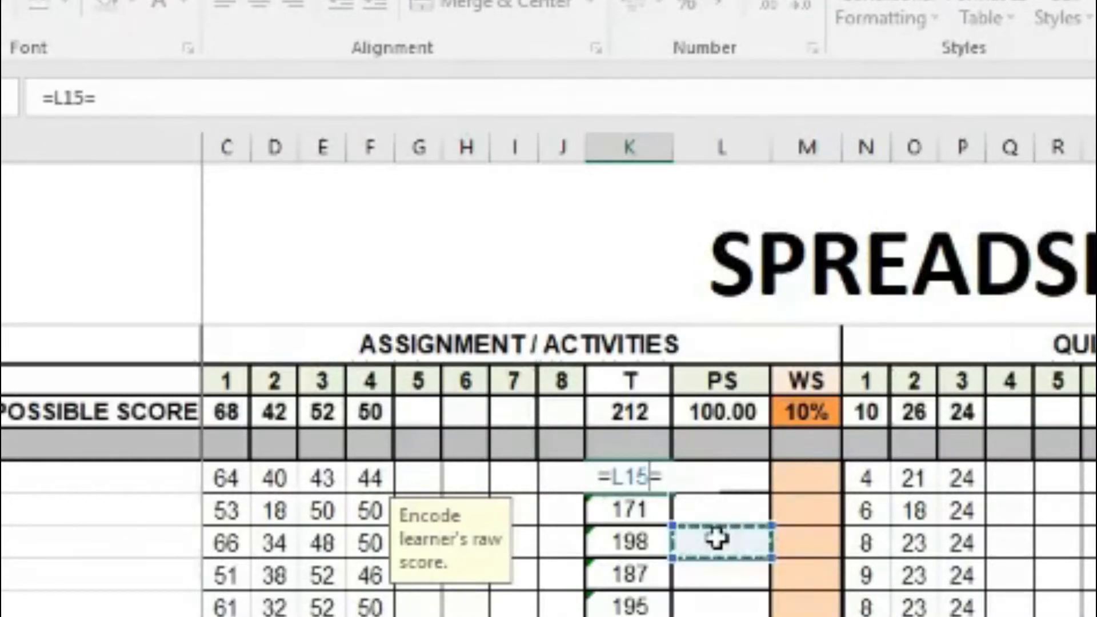
left_click_drag(105, 98, 42, 98)
key("BackSpace")
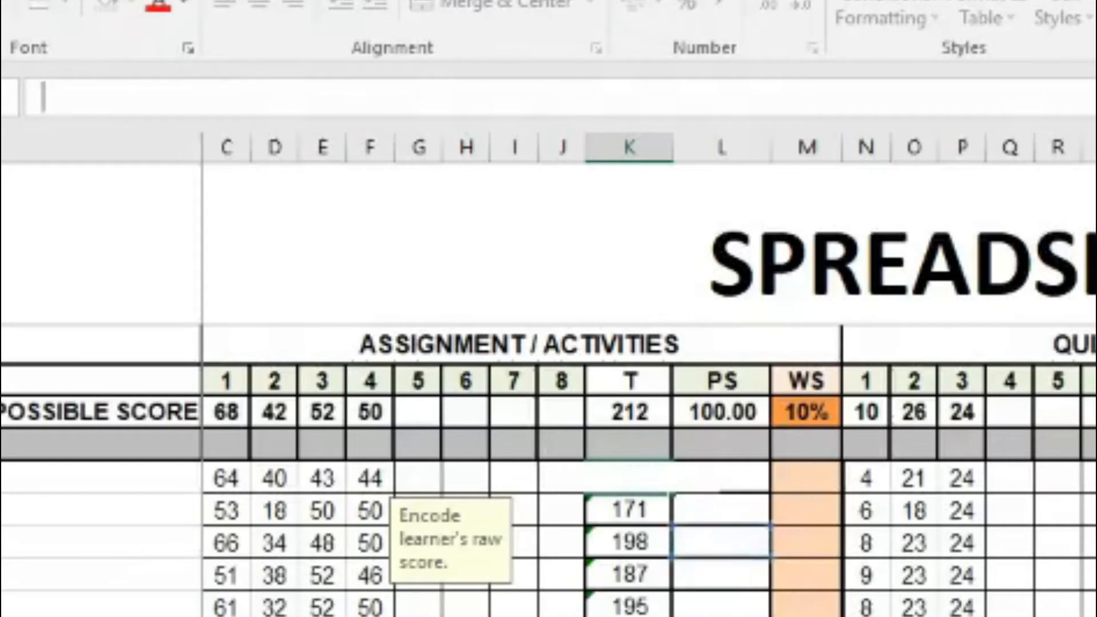
left_click(796, 597)
- Start Student 1's percentage score formula in L13, dividing the total in K13 by the highest possible total in K11
left_click(723, 518)
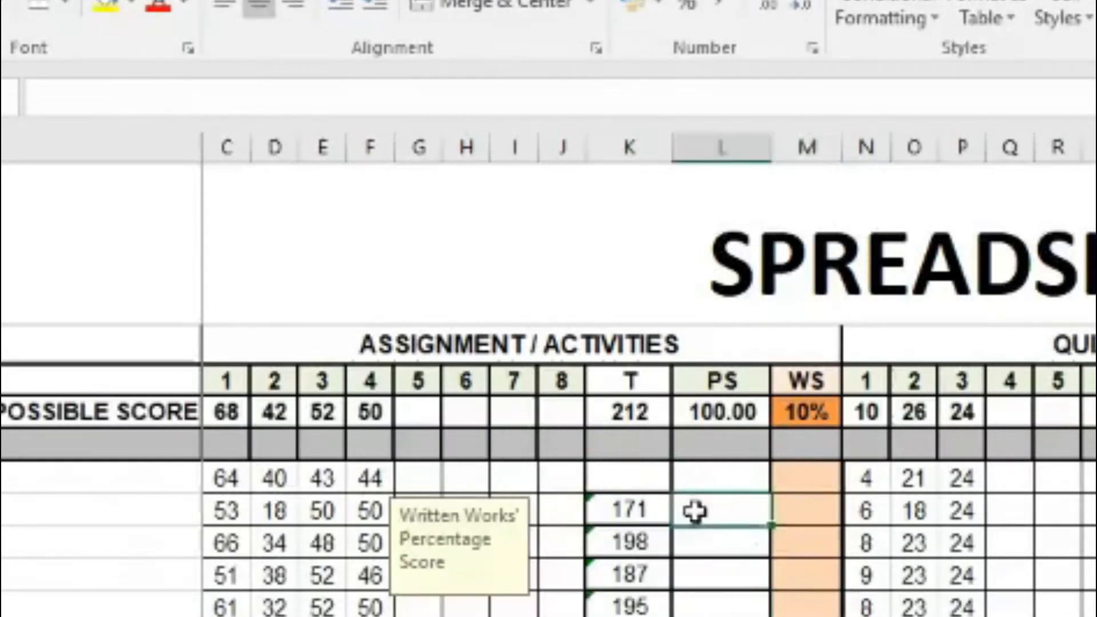
left_click(736, 483)
double_click(736, 482)
type("=")
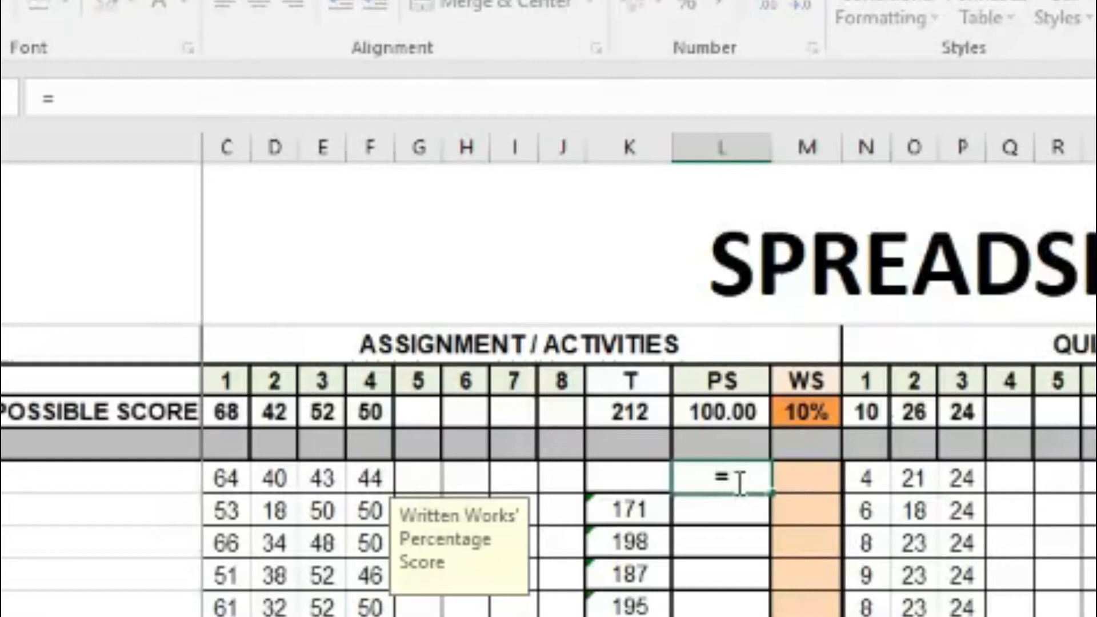
left_click(623, 479)
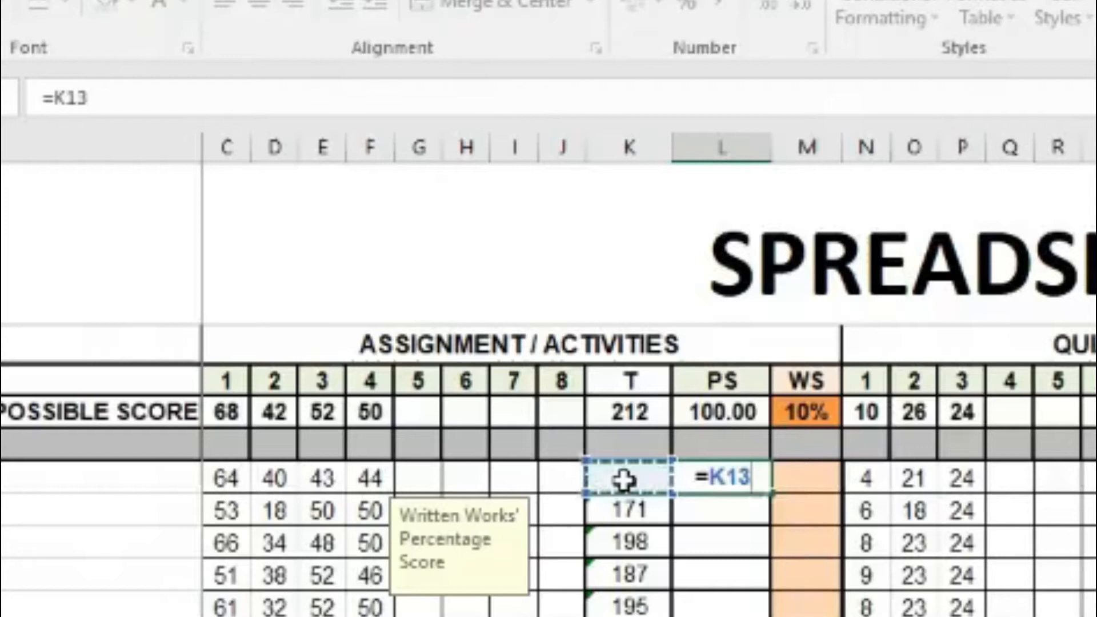
type("/")
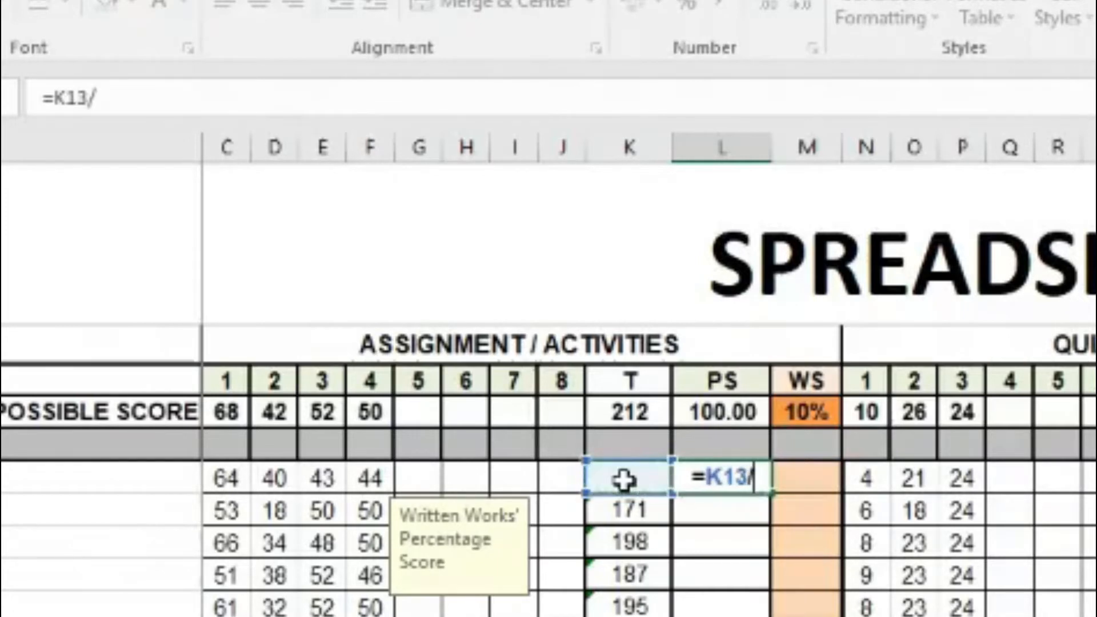
left_click(634, 412)
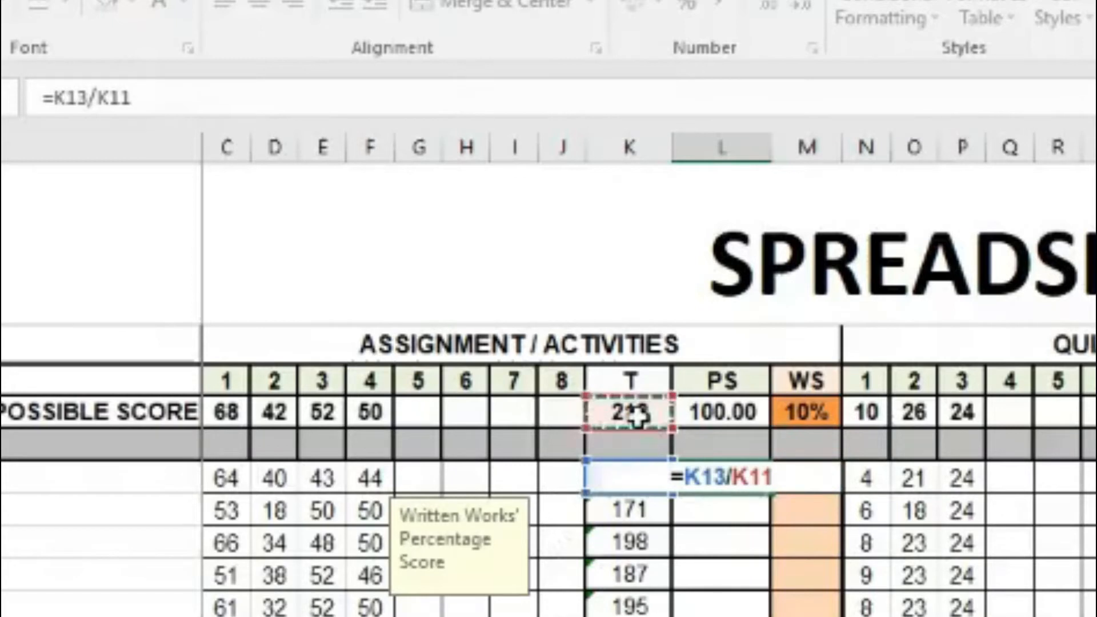
- Enclose the K13/K11 division in parentheses, multiply it by 100, and enter the L13 formula as =(K13/K11)*100
type(")")
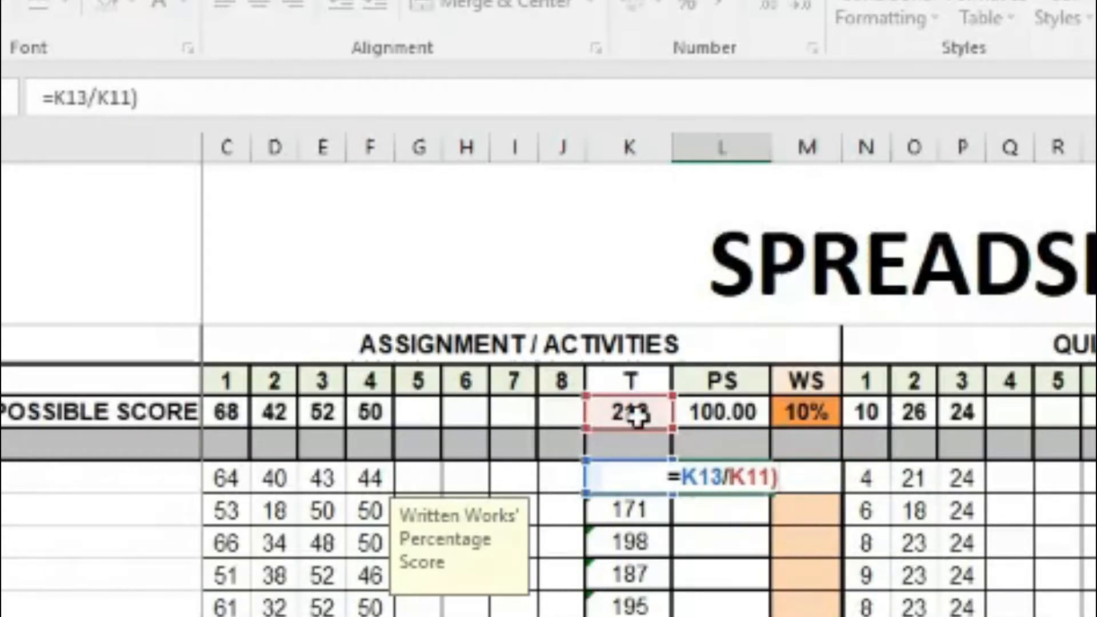
left_click(59, 102)
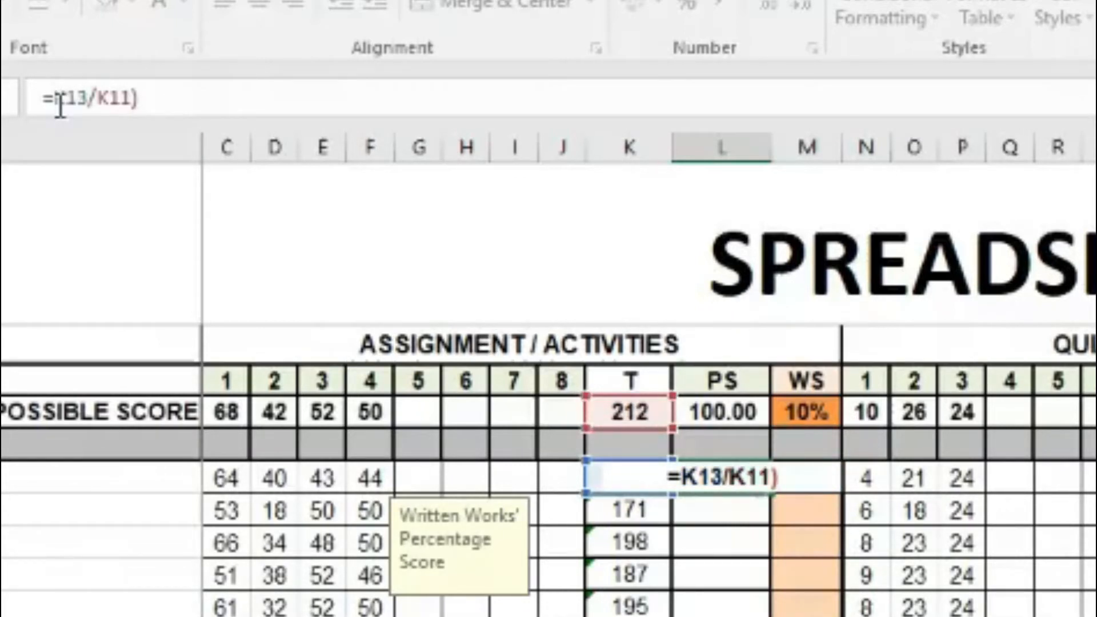
type("(")
left_click(175, 97)
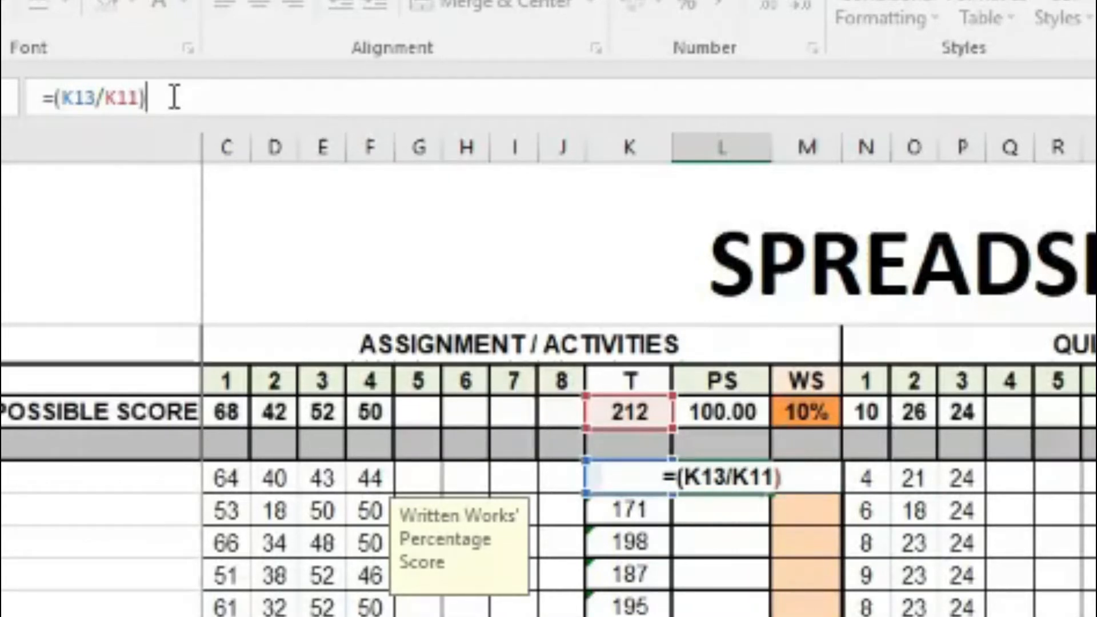
type("*")
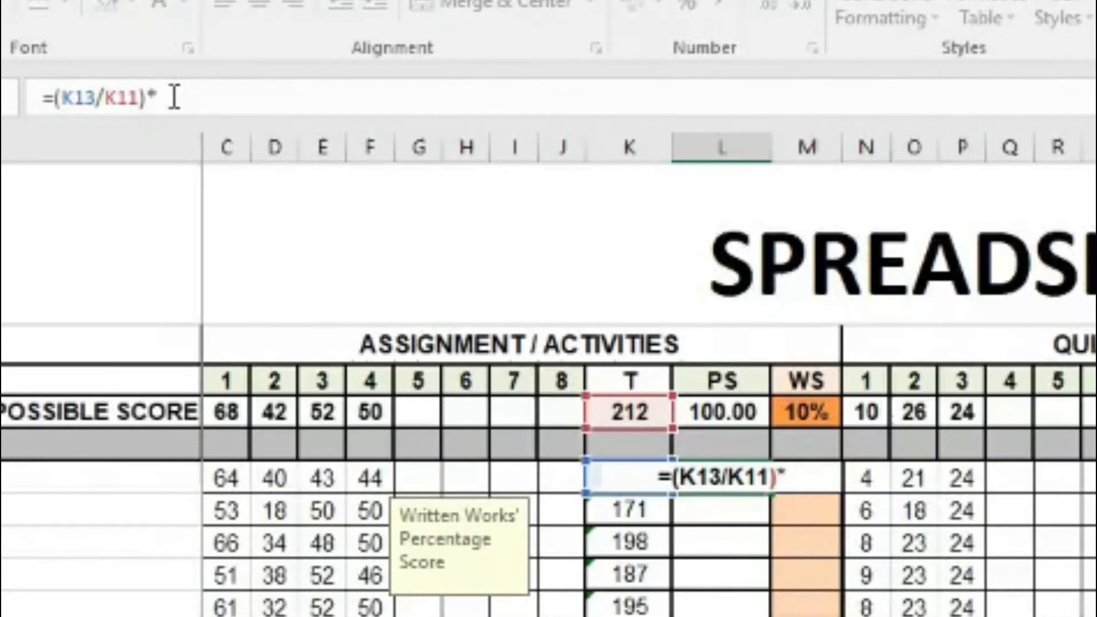
type("100")
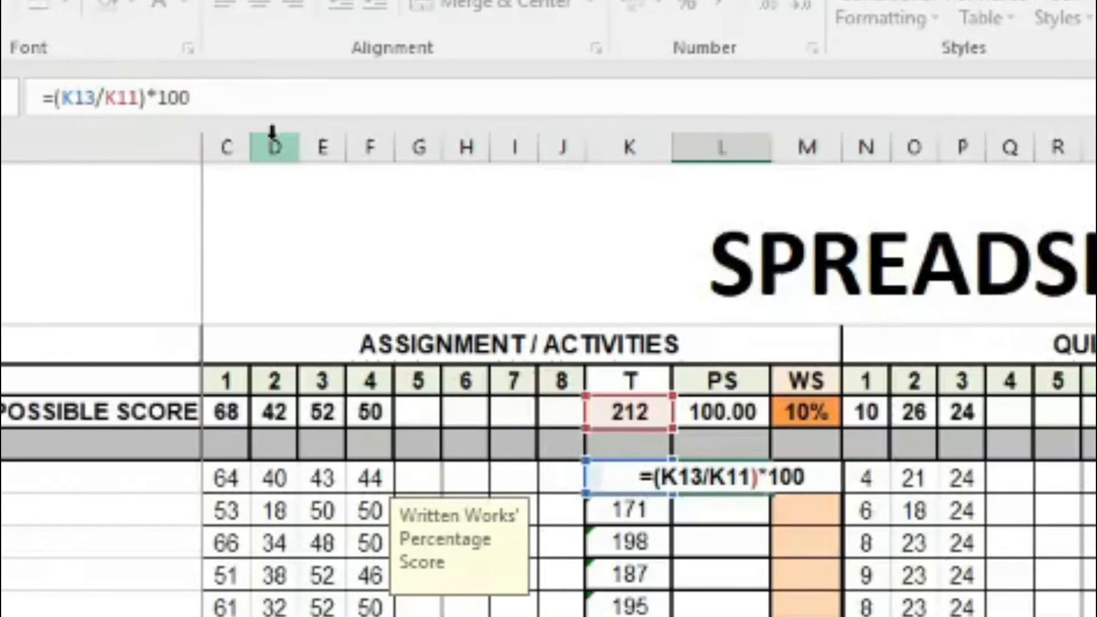
key("Return")
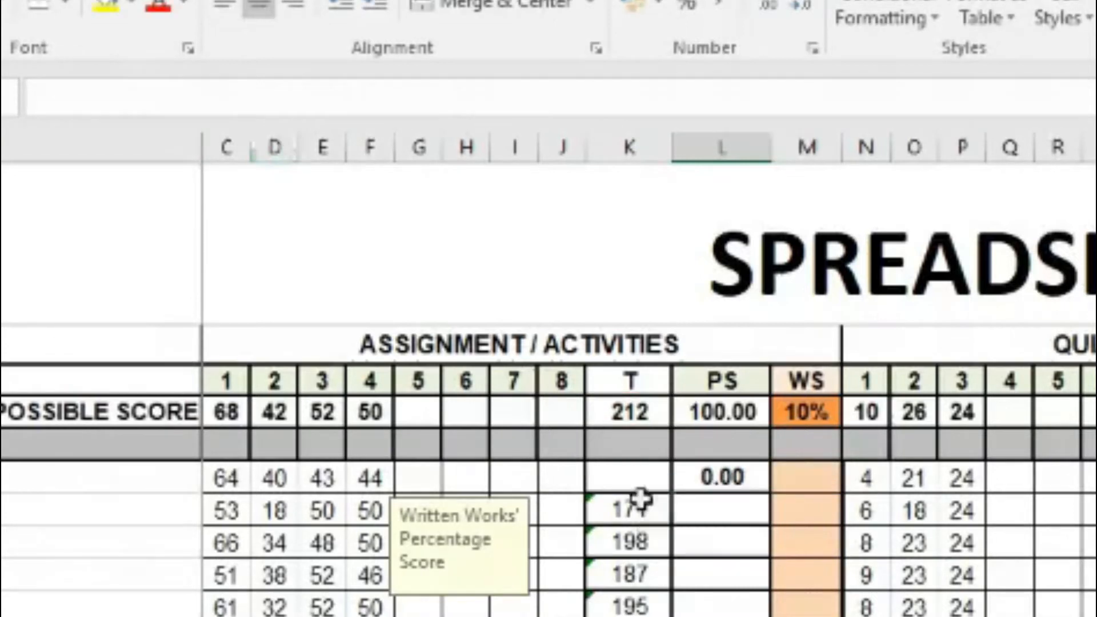
left_click(637, 483)
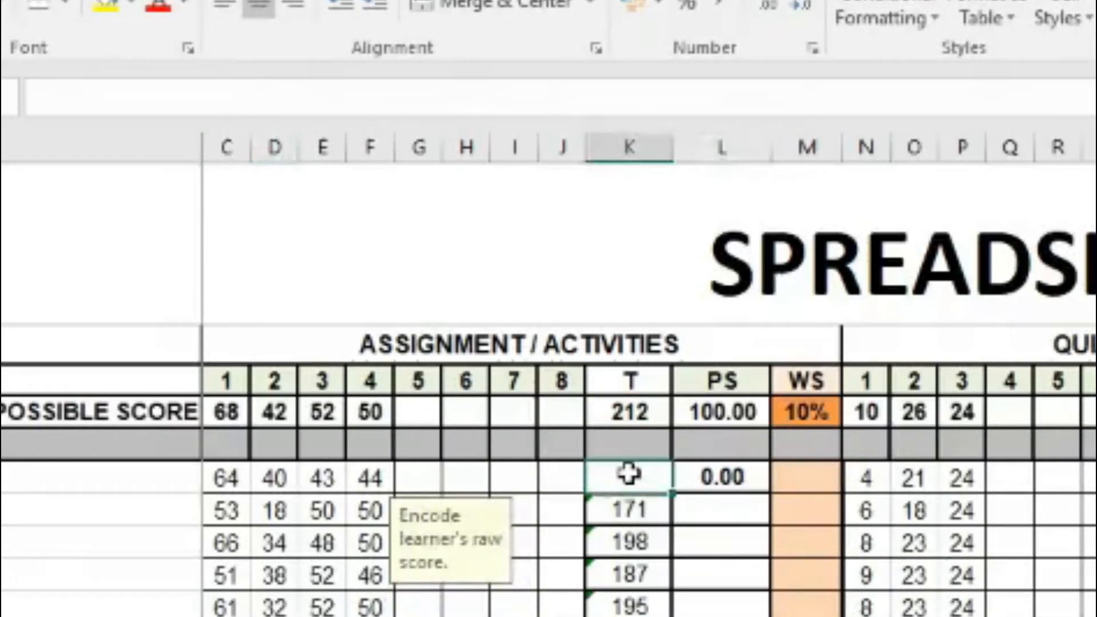
type("=sum")
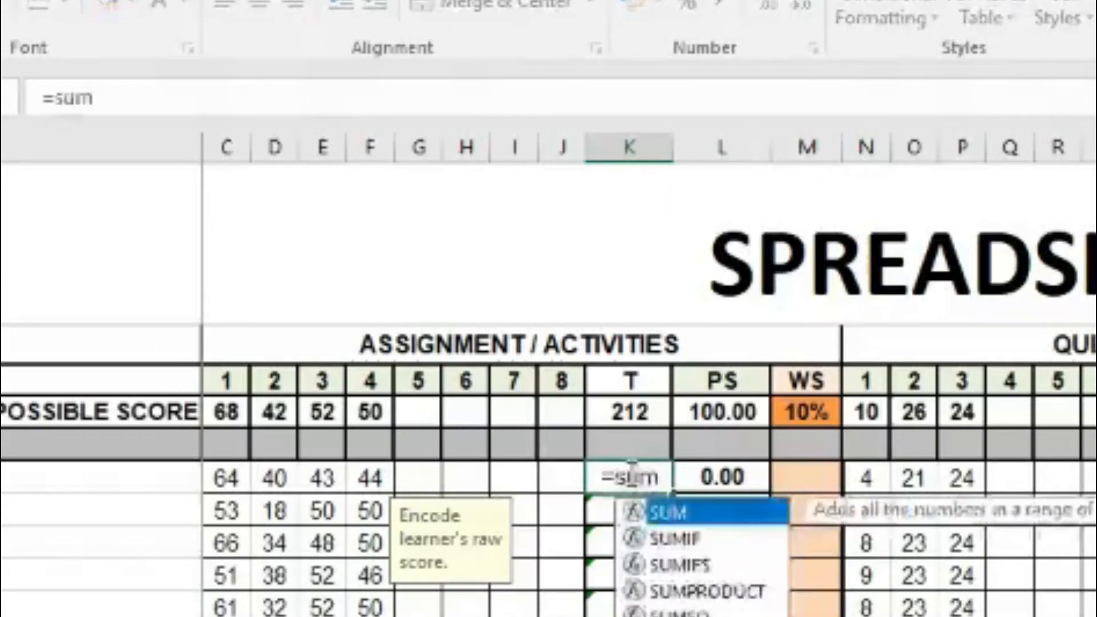
key("BackSpace")
key("BackSpace")
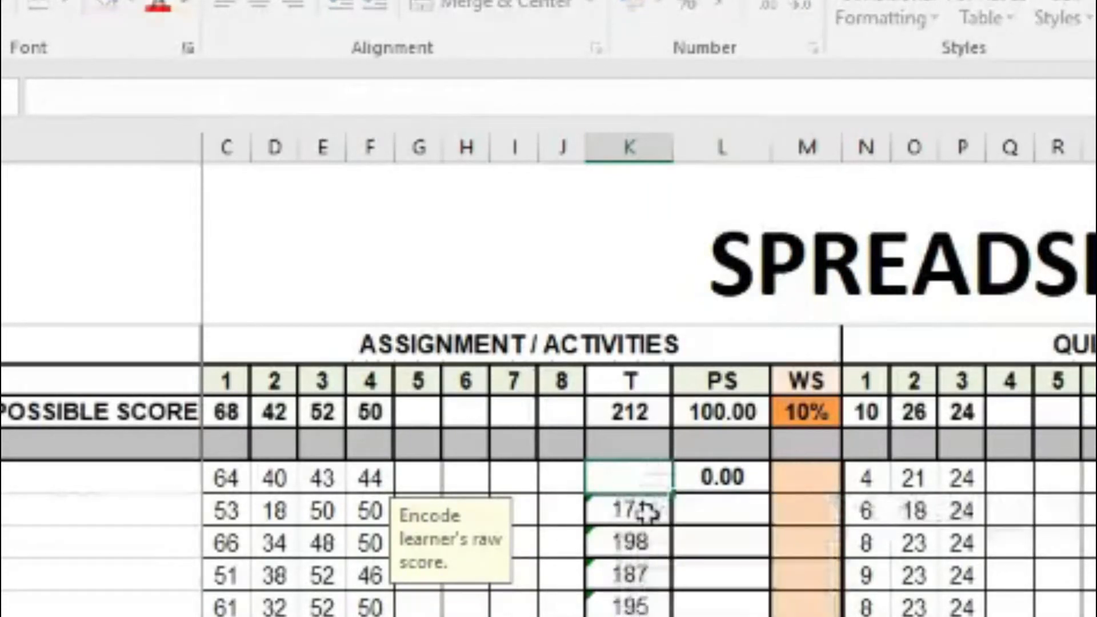
- Fill the SUM formula from K14 up into K13, and fill the L13 percentage formula down column L for the remaining students
left_click(657, 511)
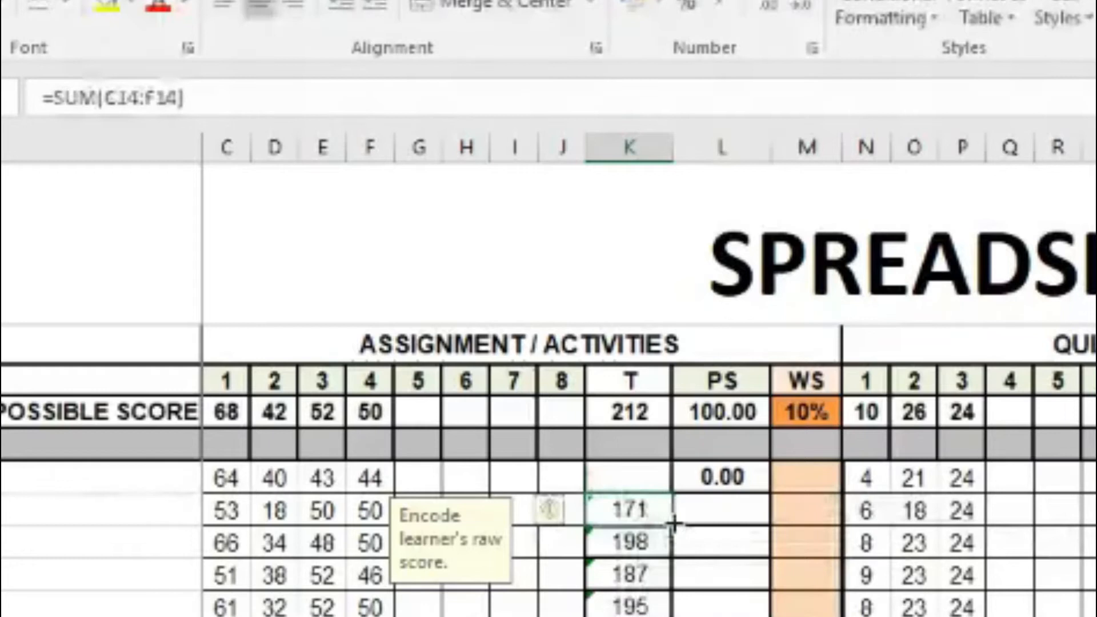
left_click_drag(673, 524, 672, 485)
left_click(740, 478)
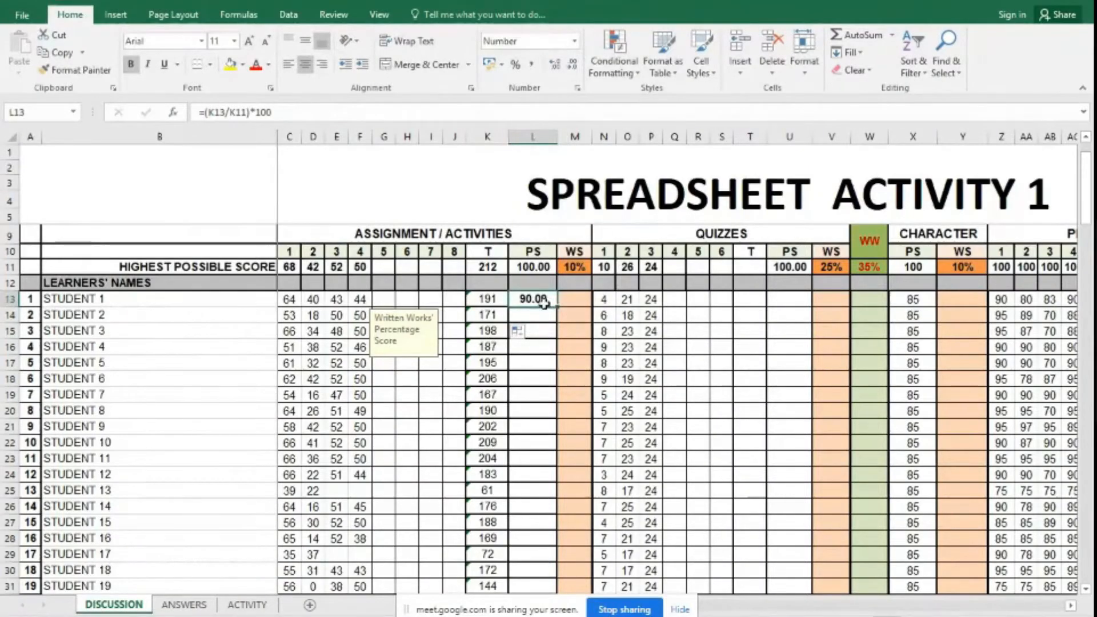
left_click_drag(558, 310, 563, 580)
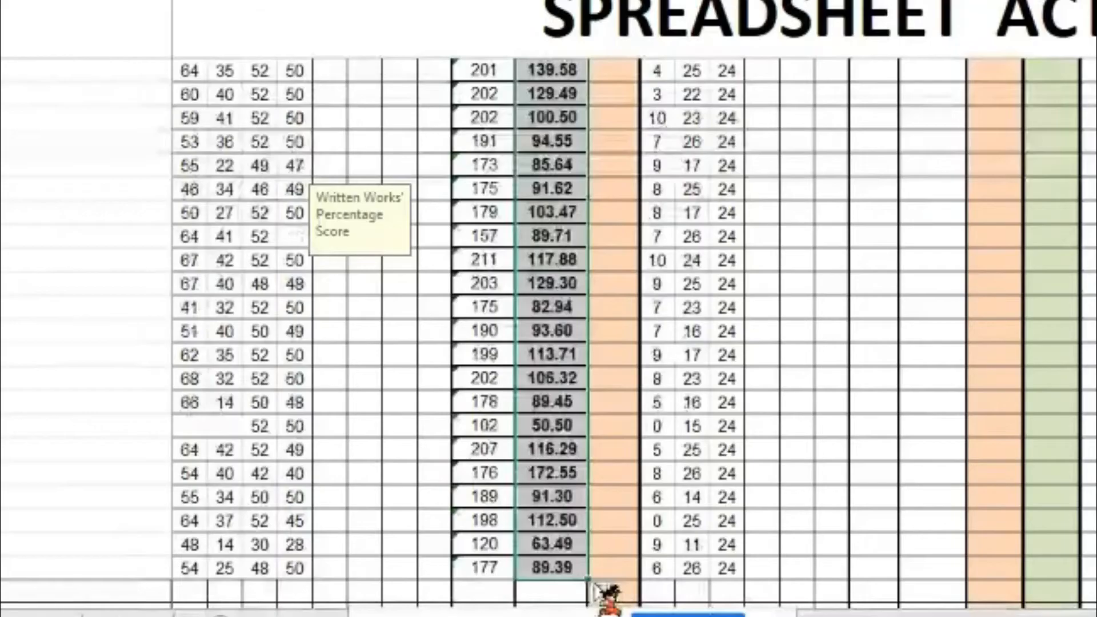
- Review the filled percentage scores in column L from the last students back up to L14 and L13
left_click(555, 473)
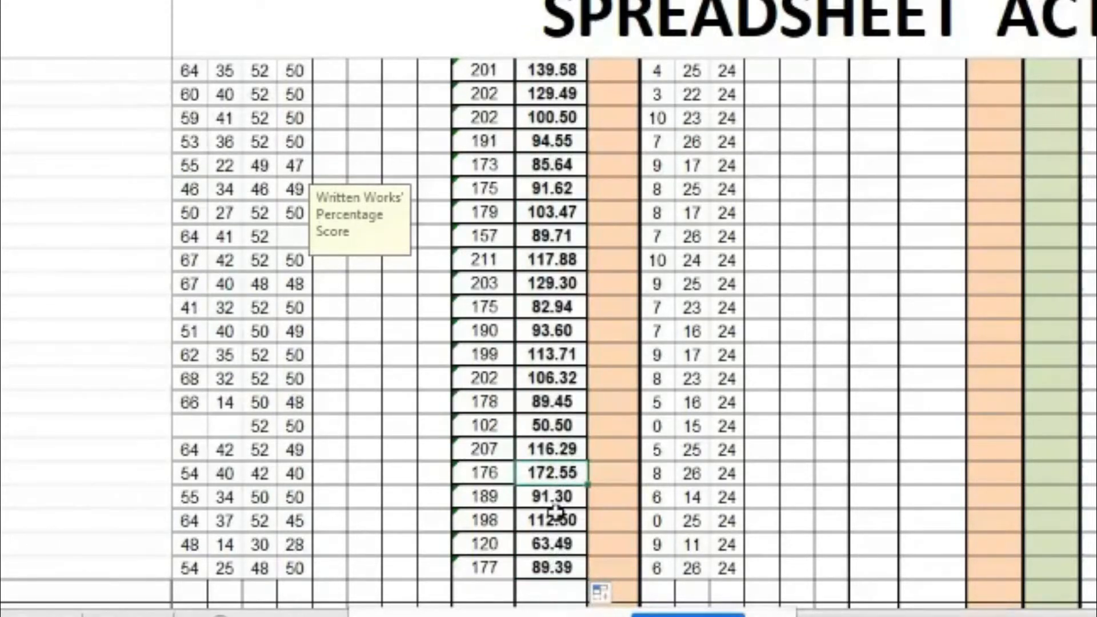
scroll(562, 506, "up", 3)
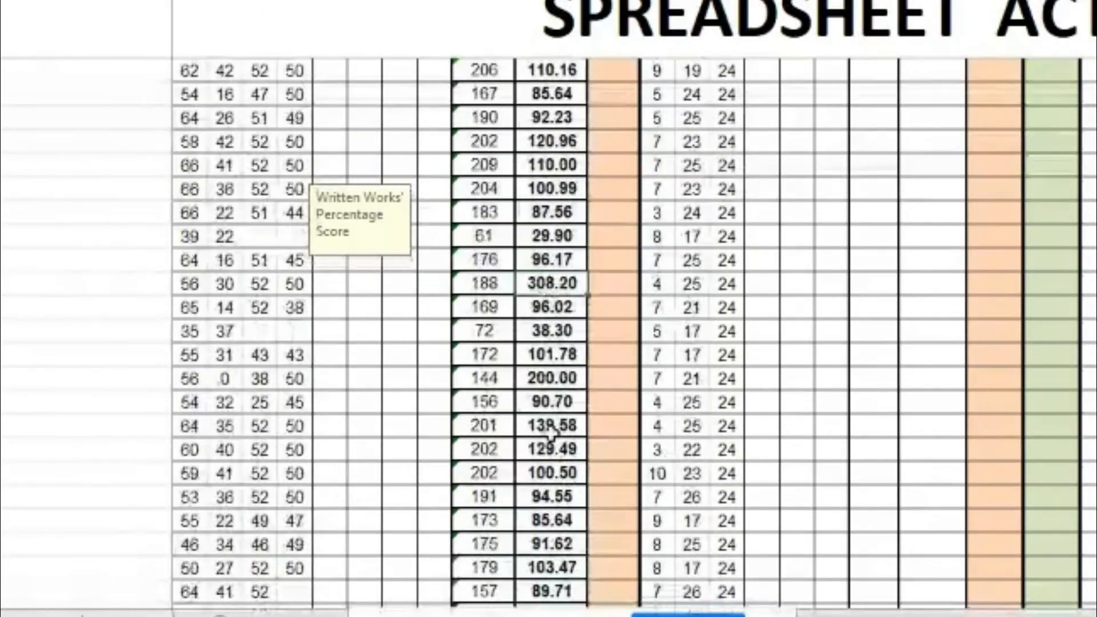
scroll(547, 292, "up", 3)
left_click(549, 195)
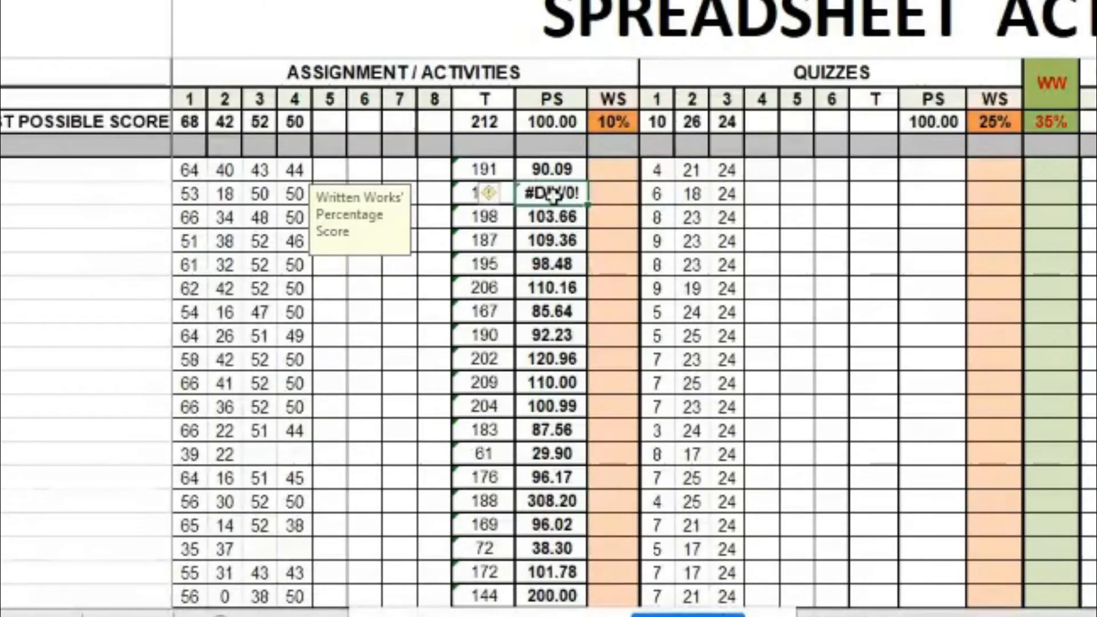
left_click(552, 170)
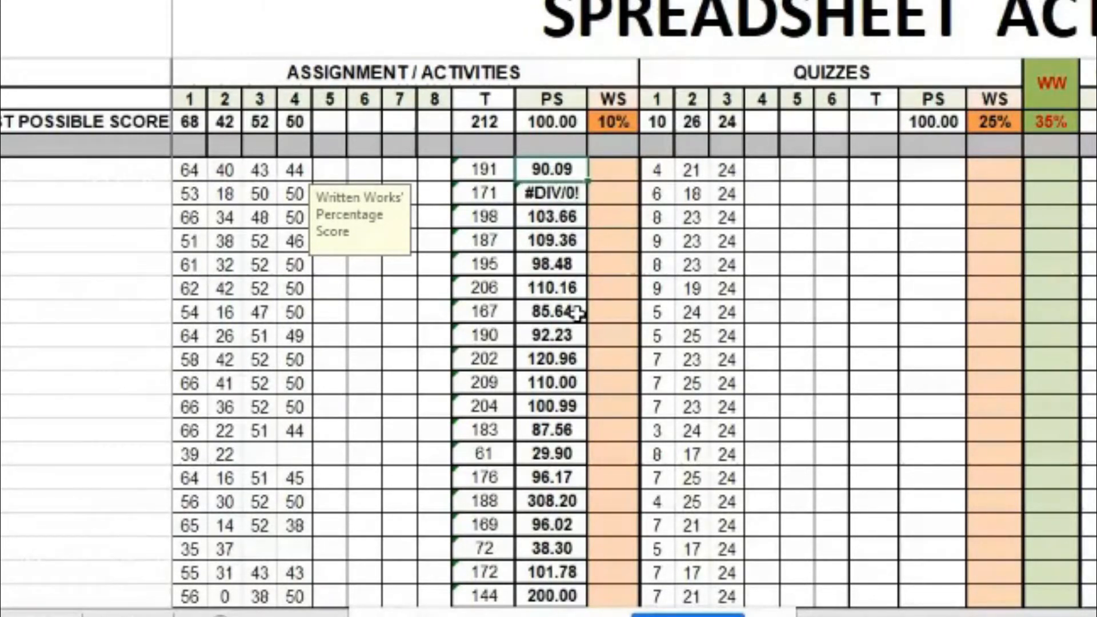
- Compare the totals in K13 to K15 with the percentage scores in column L down to L20
left_click(485, 170)
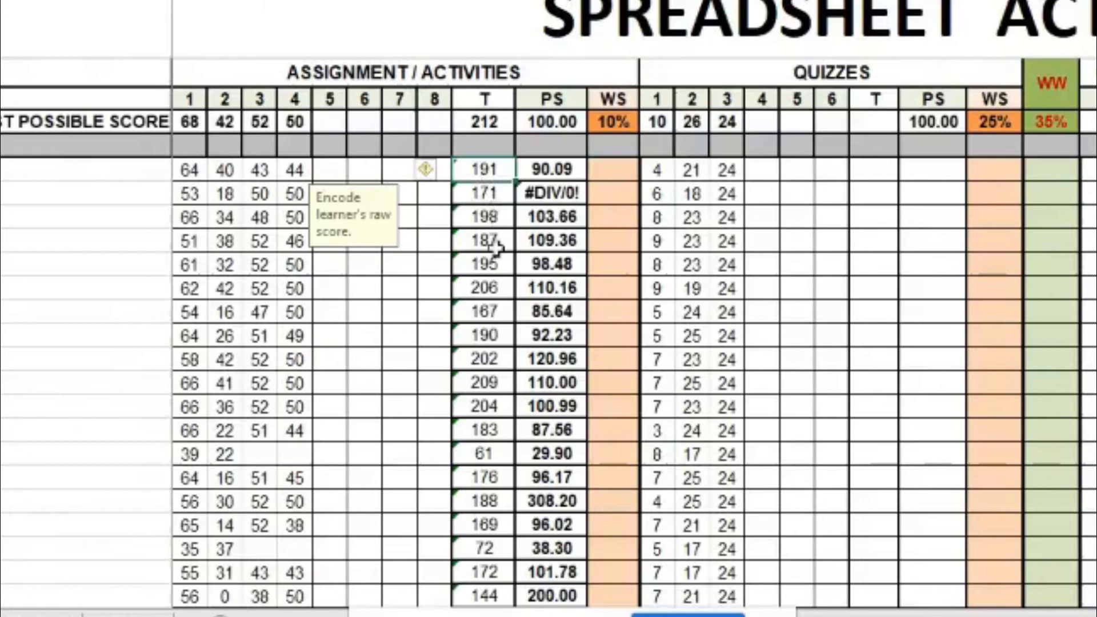
left_click(492, 196)
left_click(492, 217)
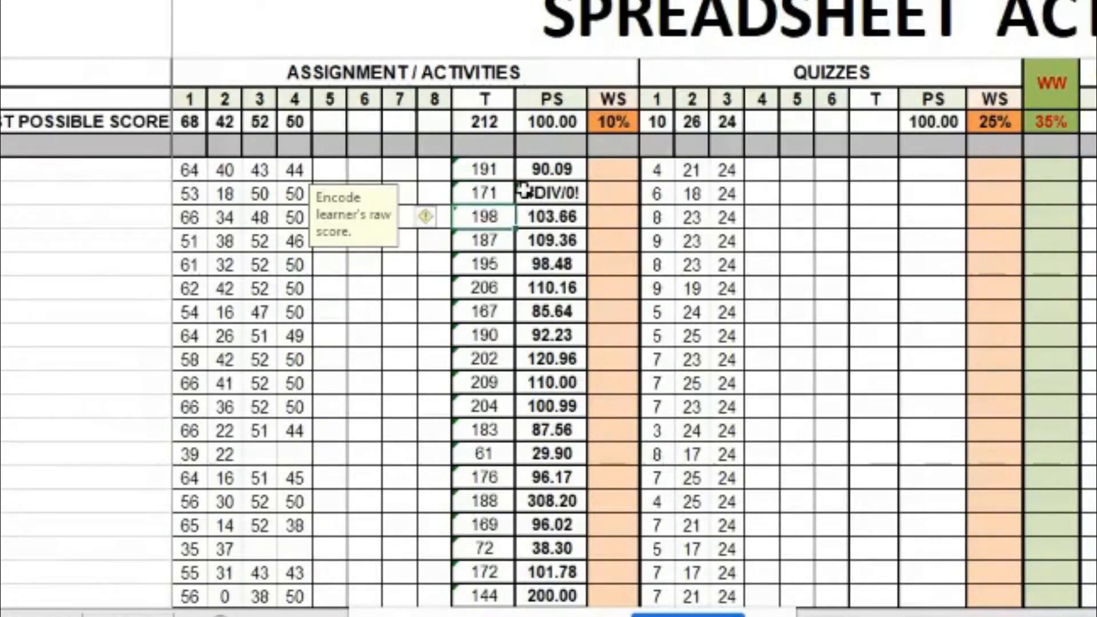
left_click(549, 170)
left_click(565, 193)
left_click(557, 240)
left_click(561, 286)
left_click(559, 330)
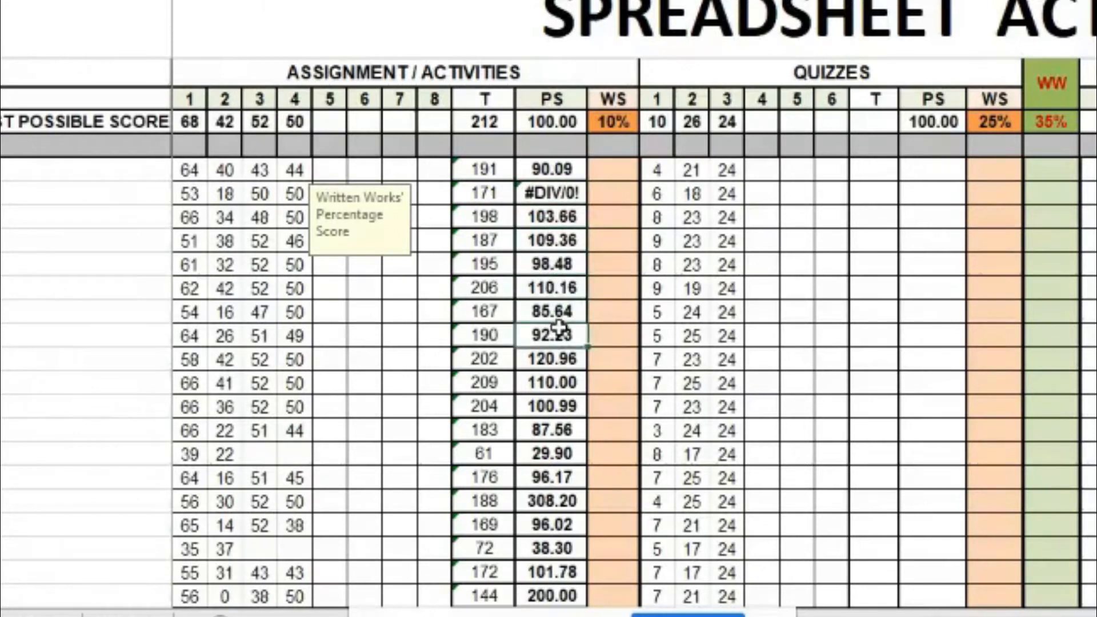
- Step through the percentage score cells below L20 down to L26 and check the formula there
mouse_move(231, 616)
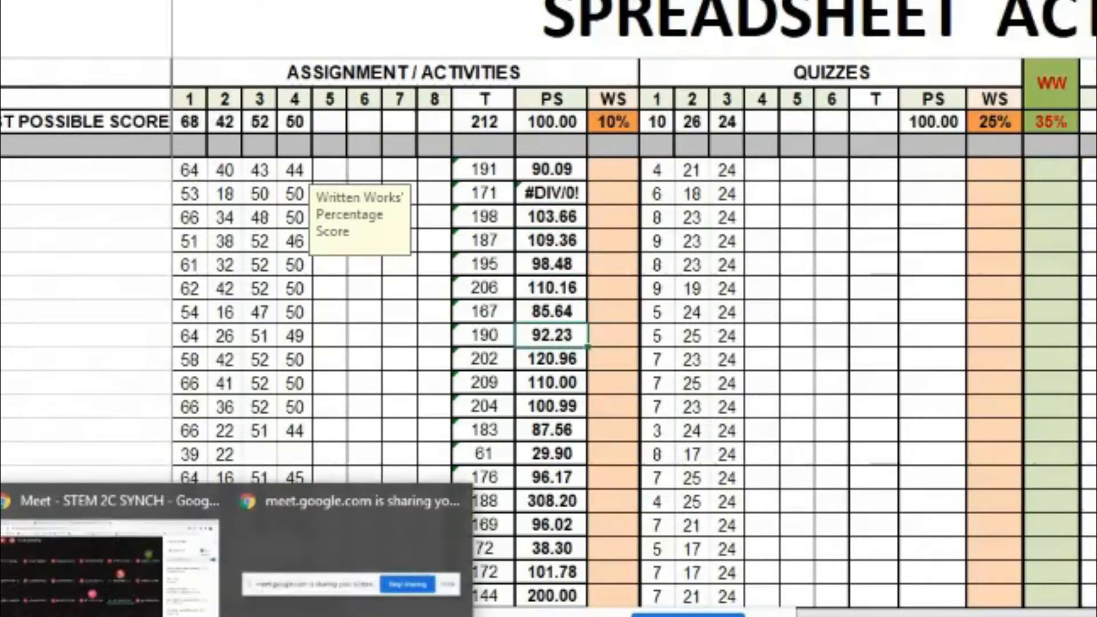
key("Down")
key("Down")
key("Down")
key("Down")
key("Down")
key("Down")
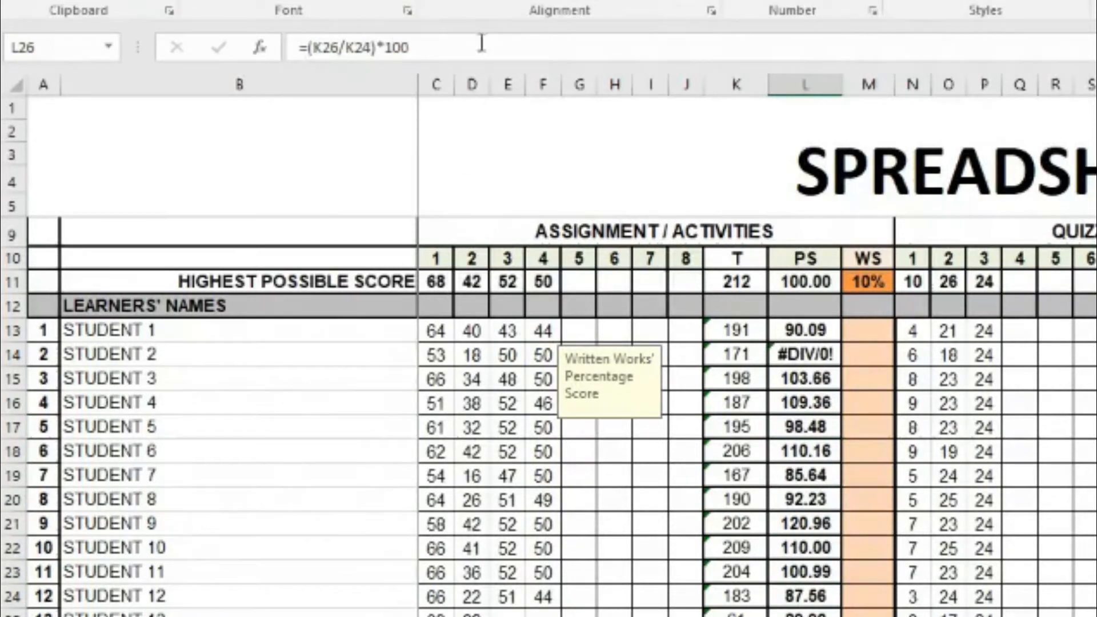
- Inspect the percentage formulas of several students between L18 and L24, ending at Student 9's in L21
left_click(808, 528)
left_click(805, 573)
left_click(806, 596)
left_click(800, 543)
left_click(803, 457)
left_click(808, 521)
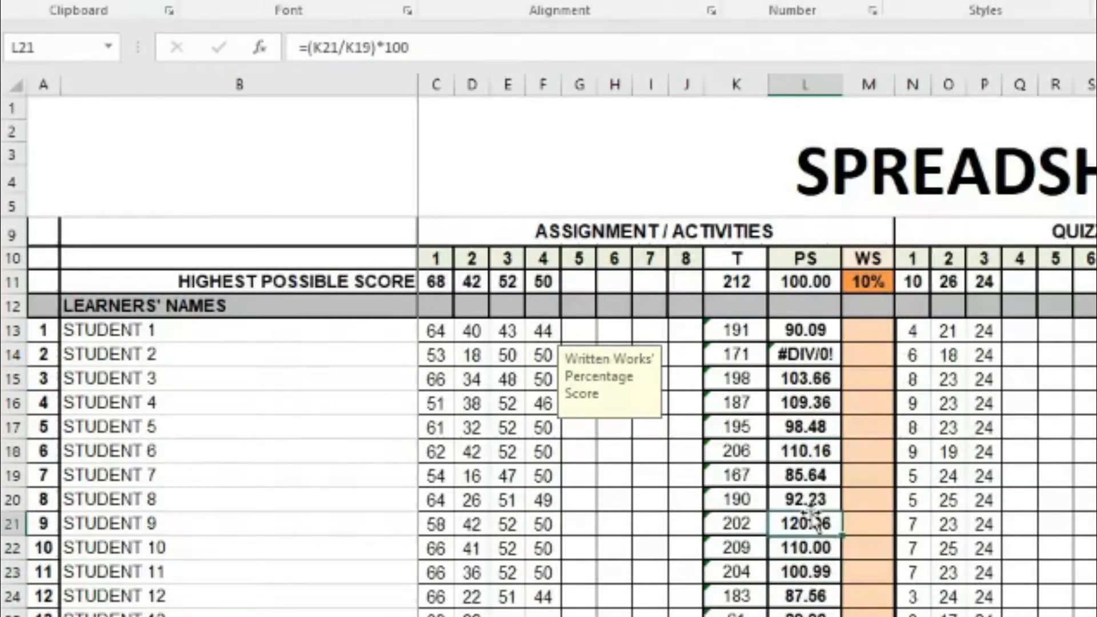
- Compare the cell references in the percentage formulas of L18, L21, L25 and L28
left_click(808, 451)
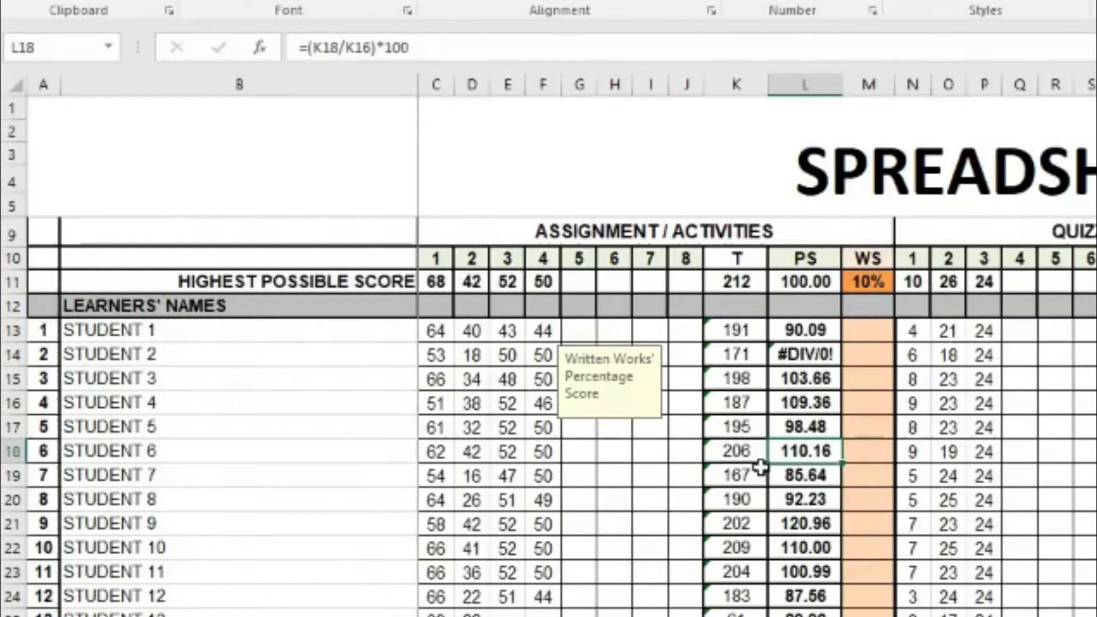
left_click(820, 519)
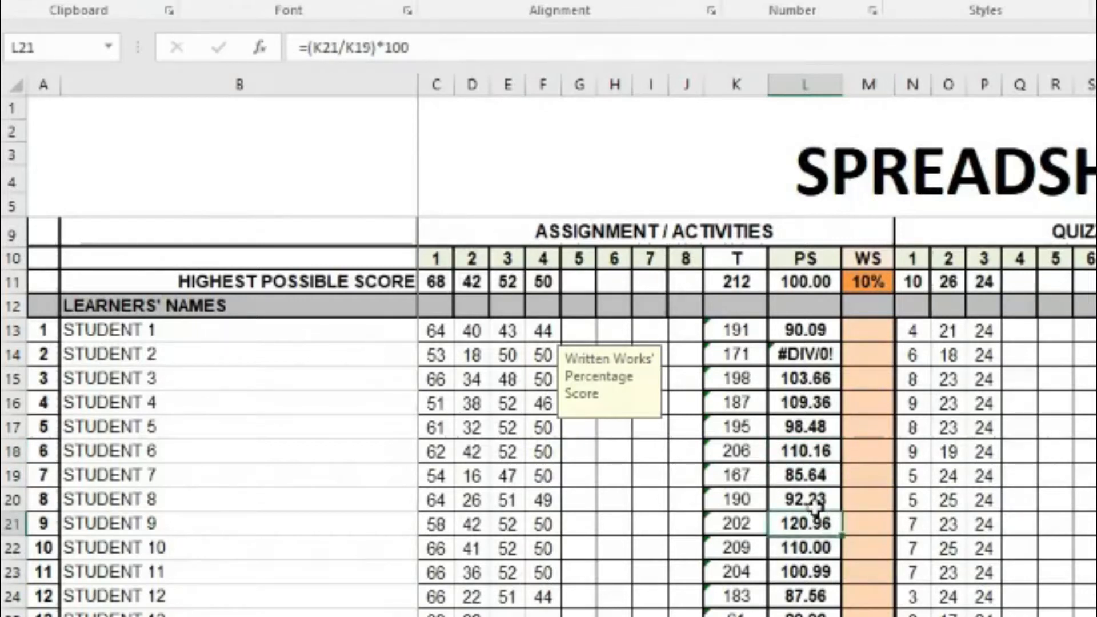
left_click(829, 600)
left_click(823, 616)
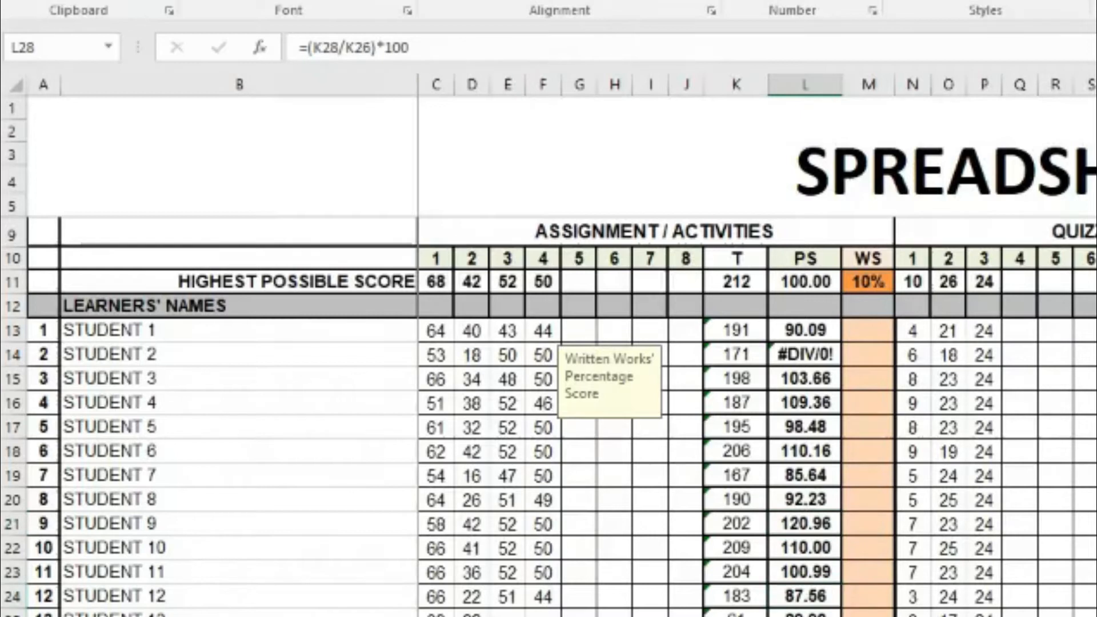
left_click(806, 451)
left_click(805, 523)
left_click(808, 610)
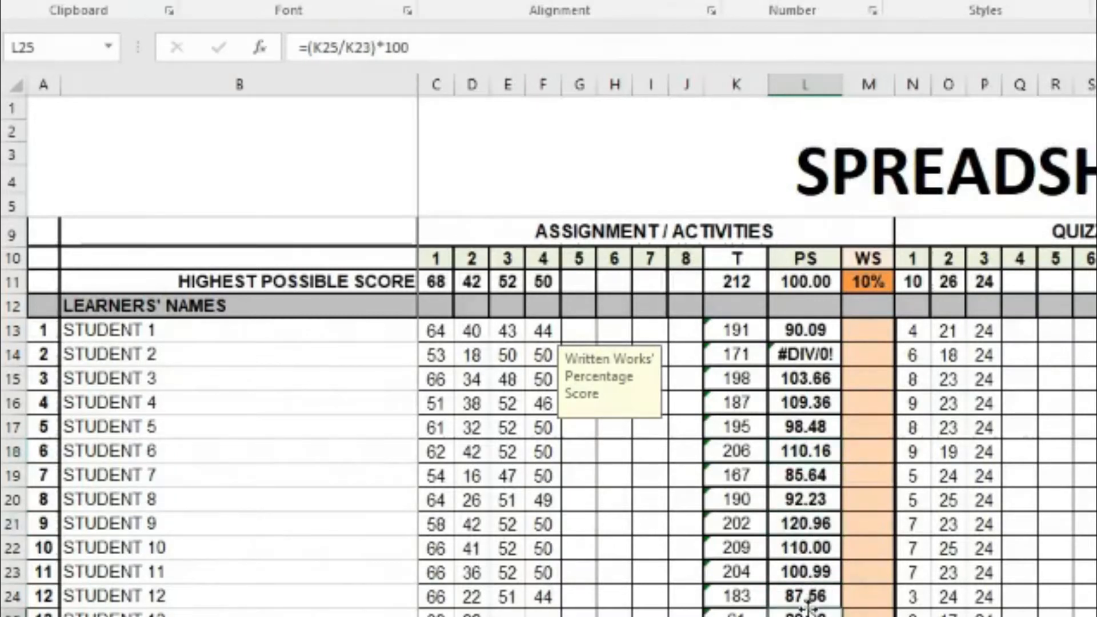
left_click(809, 616)
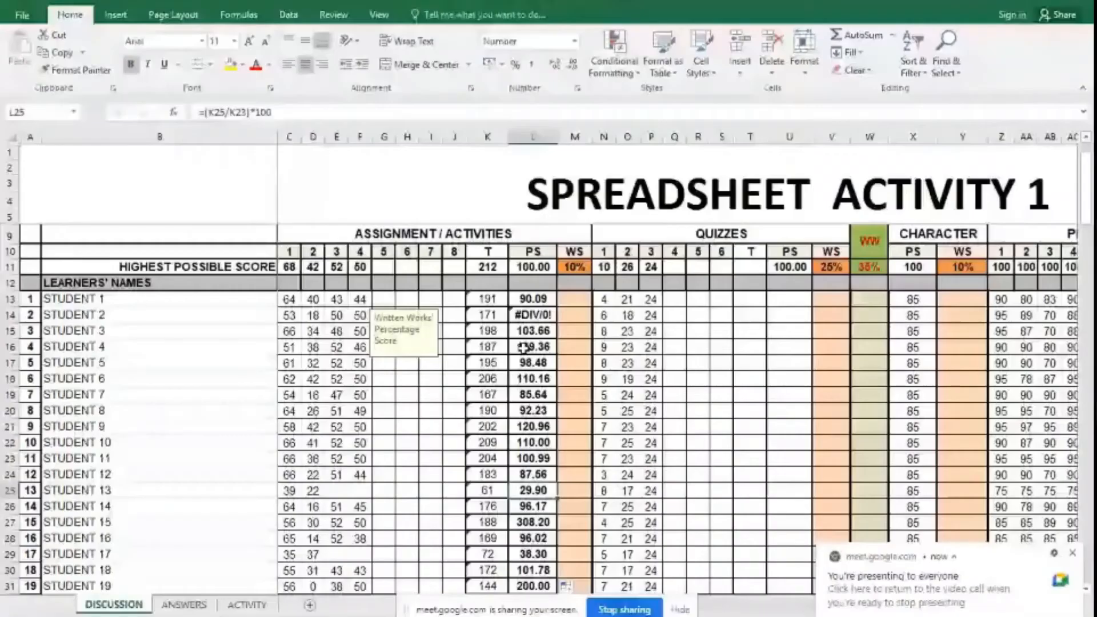
- Examine the highest possible total in K11 and compare how the percentage formulas in L20, L15 and L13 refer to their divisor
left_click(490, 267)
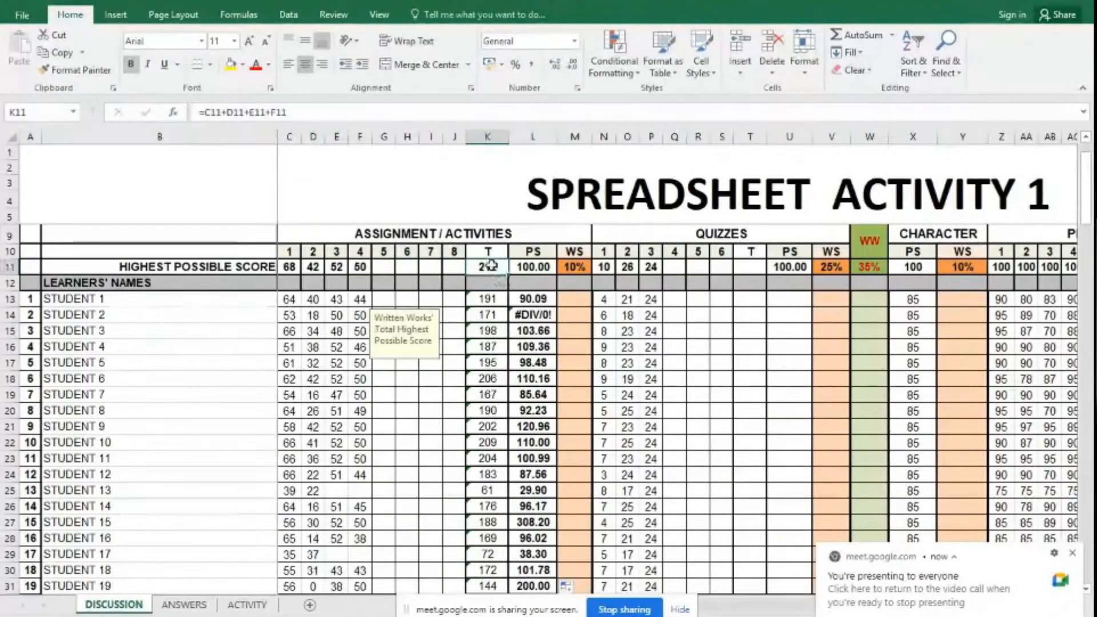
left_click(530, 348)
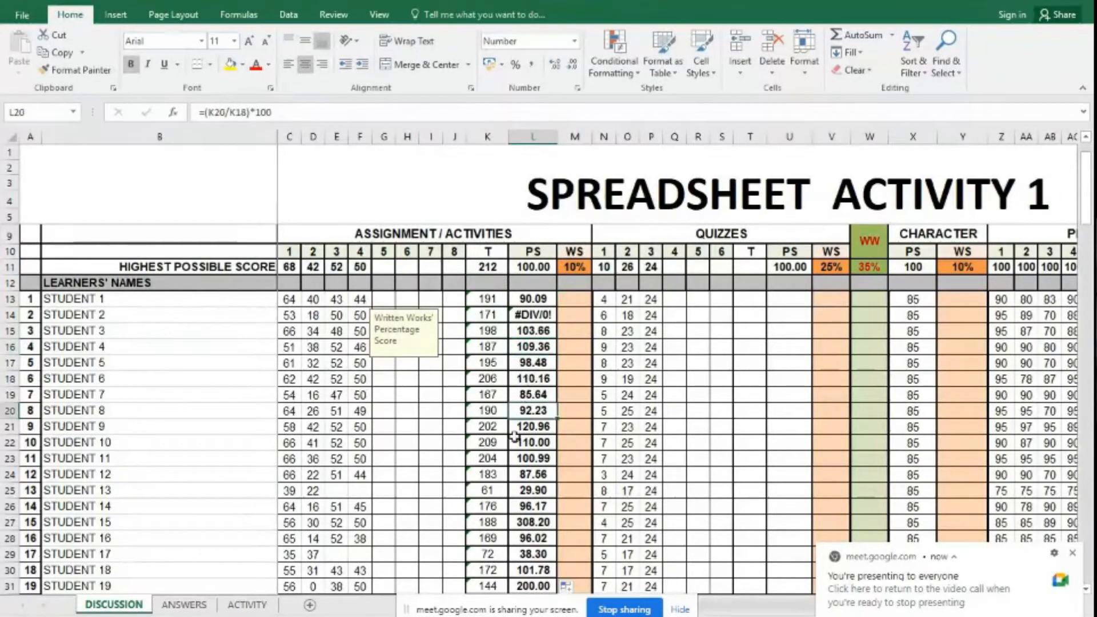
left_click(534, 331)
left_click(542, 300)
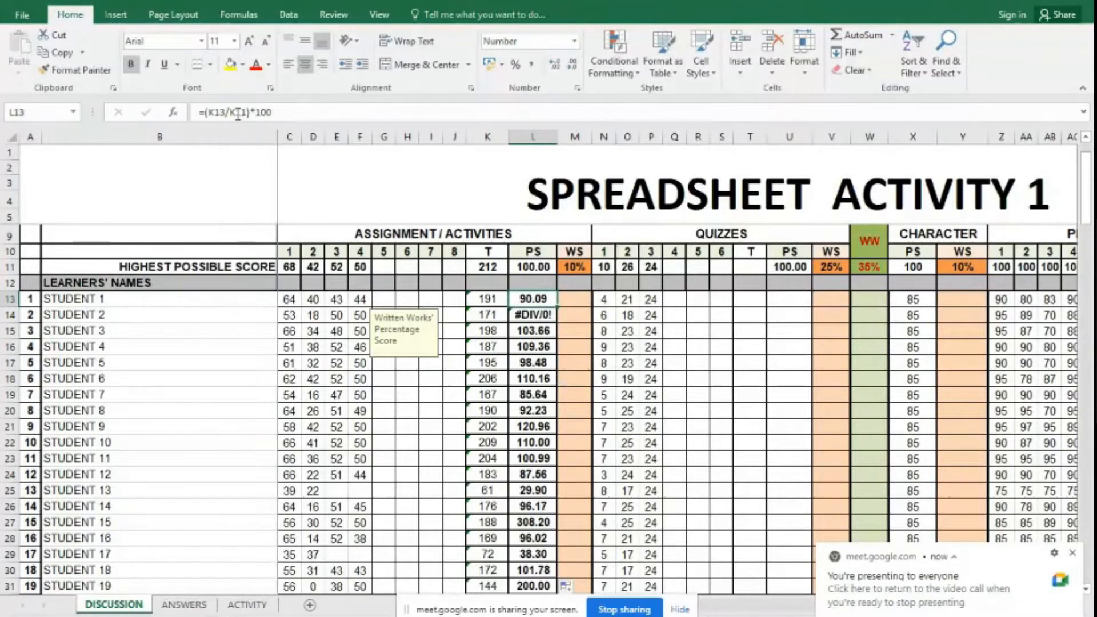
- Compare the divisor references in the percentage formulas of L14, L15, L16, L18 and L21 with the one in L13
left_click(541, 315)
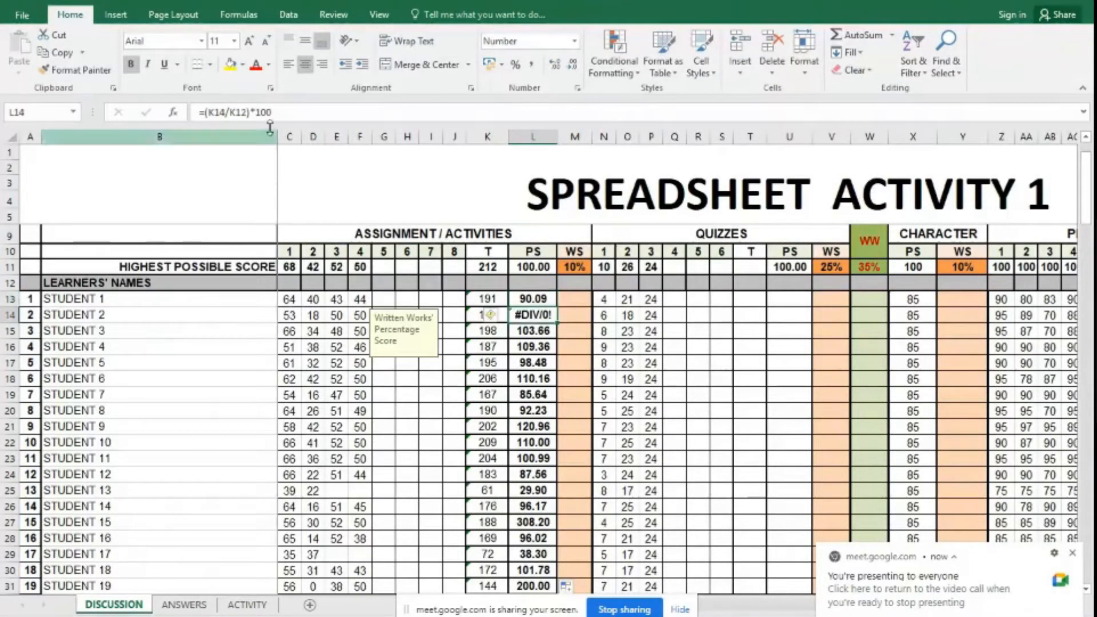
left_click(540, 334)
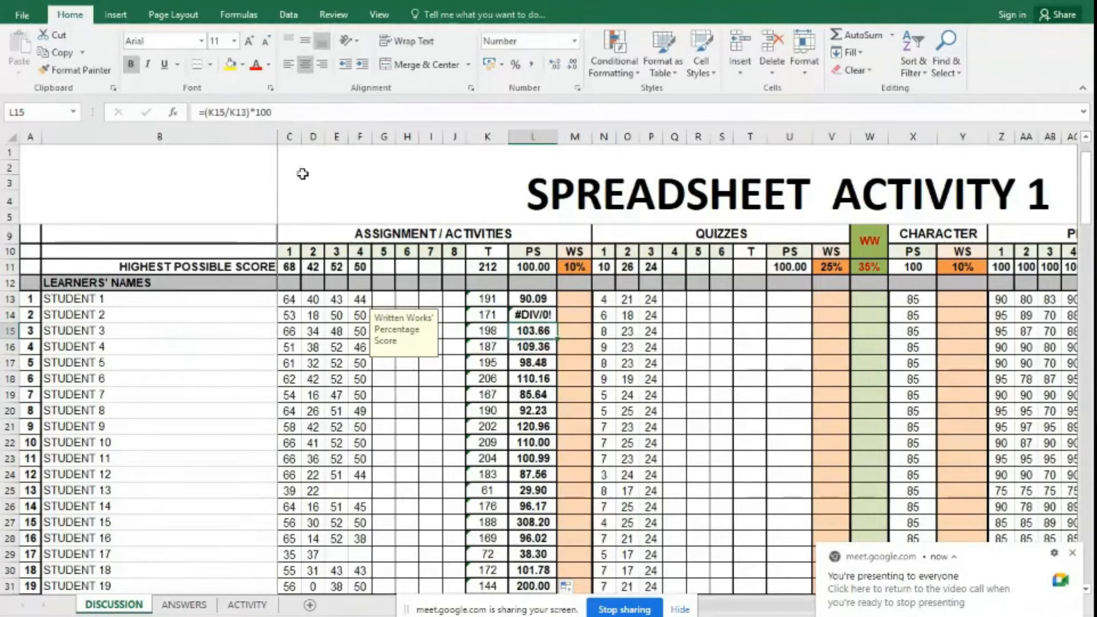
left_click(539, 348)
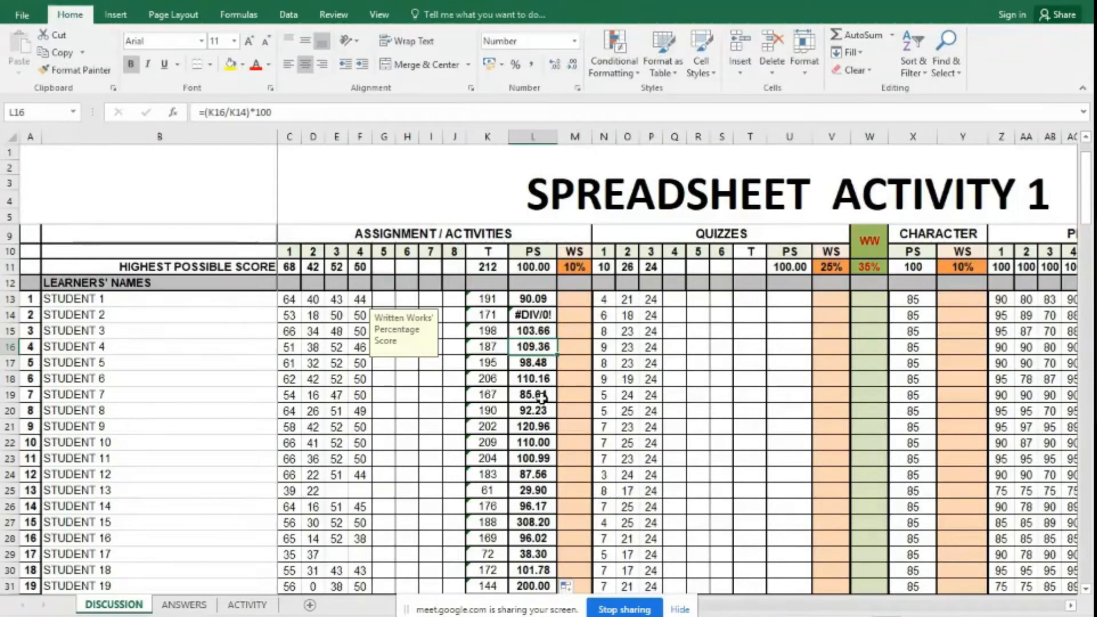
left_click(534, 380)
left_click(537, 423)
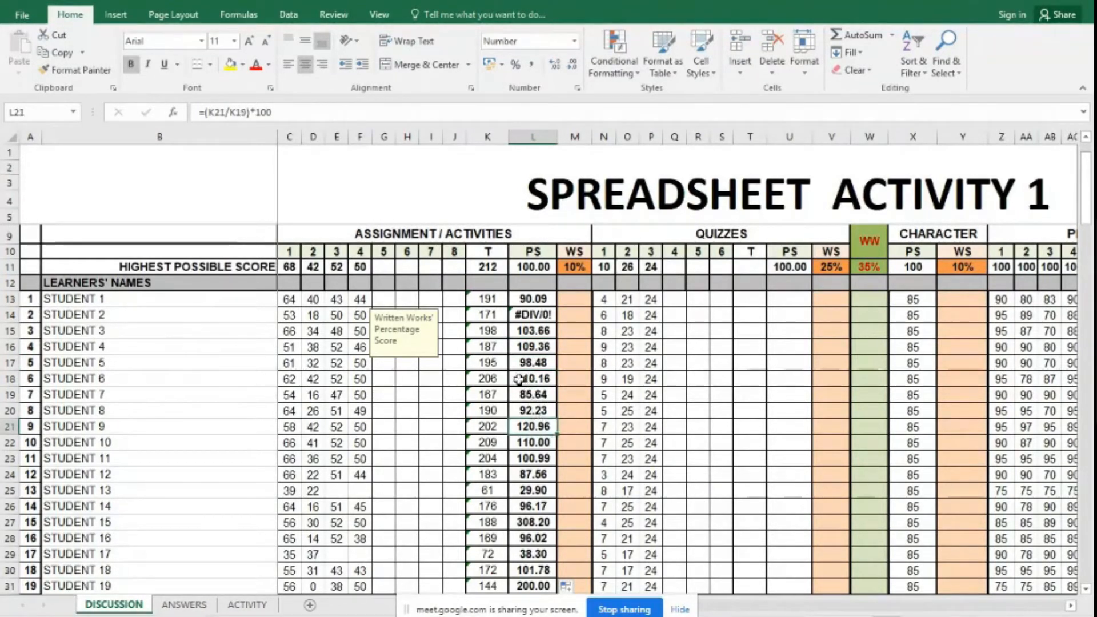
left_click(539, 300)
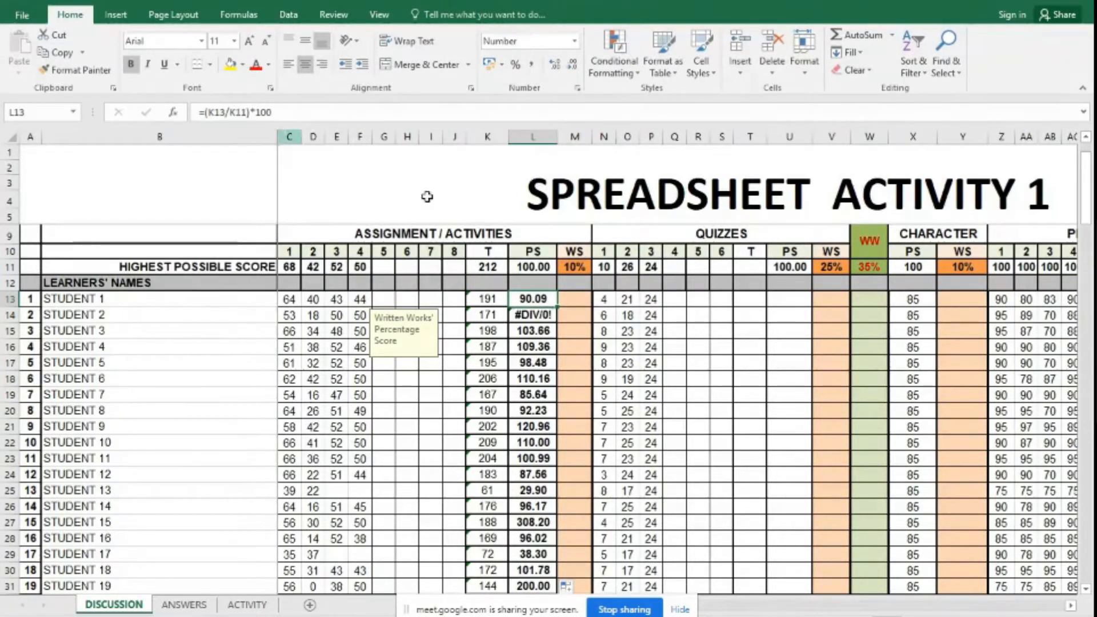
left_click(541, 317)
left_click(543, 335)
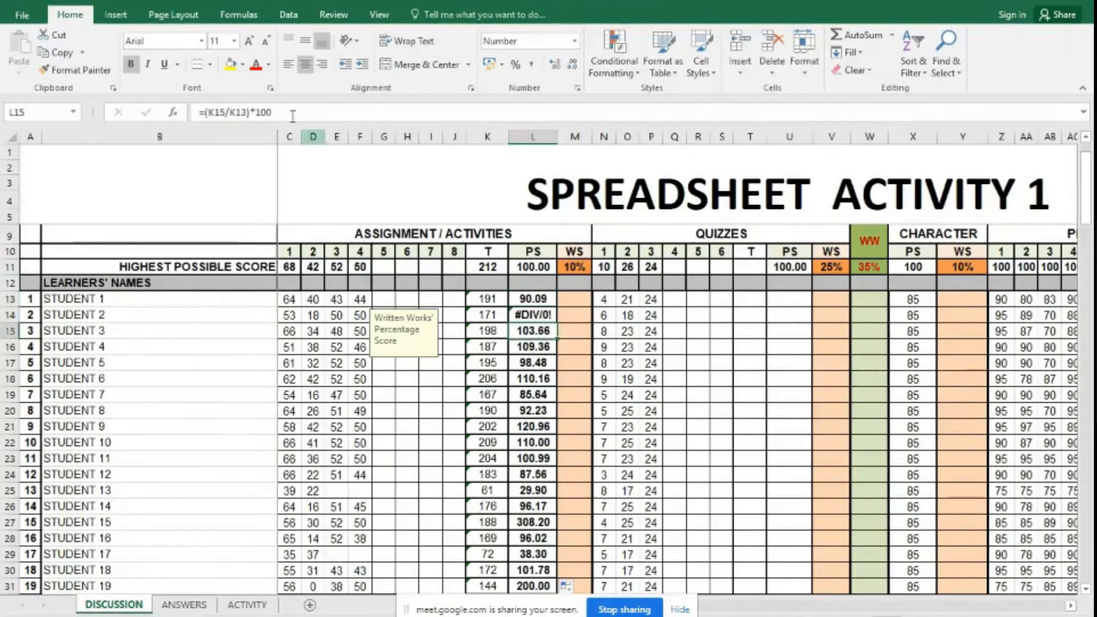
- Replace the K11 divisor in L13's percentage formula with the fixed value 212 and fill the formula down column L
left_click(537, 299)
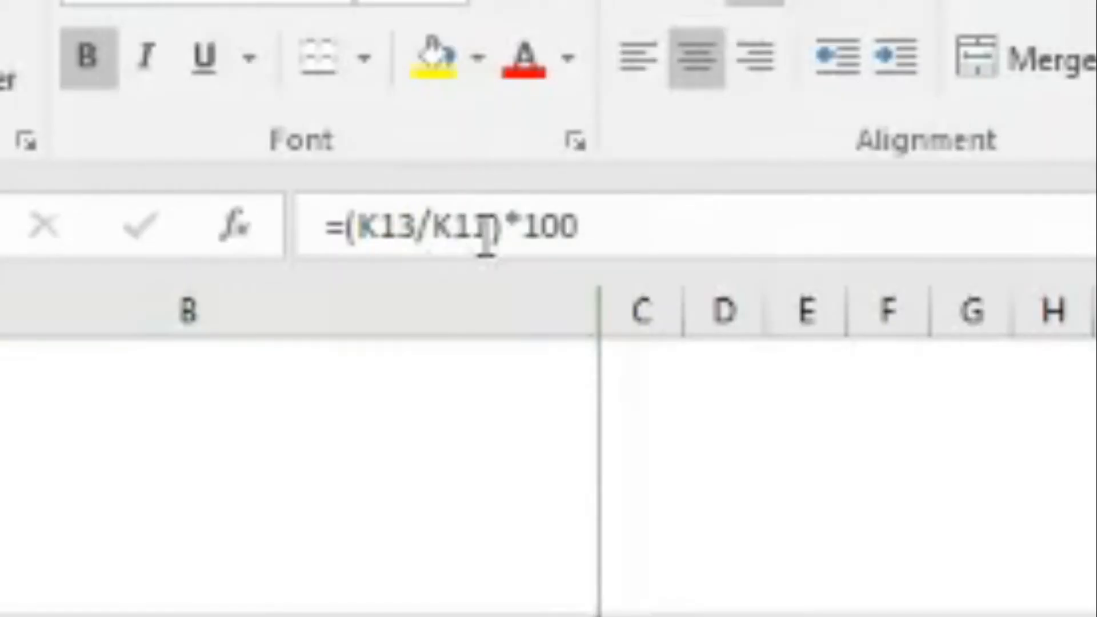
left_click(493, 226)
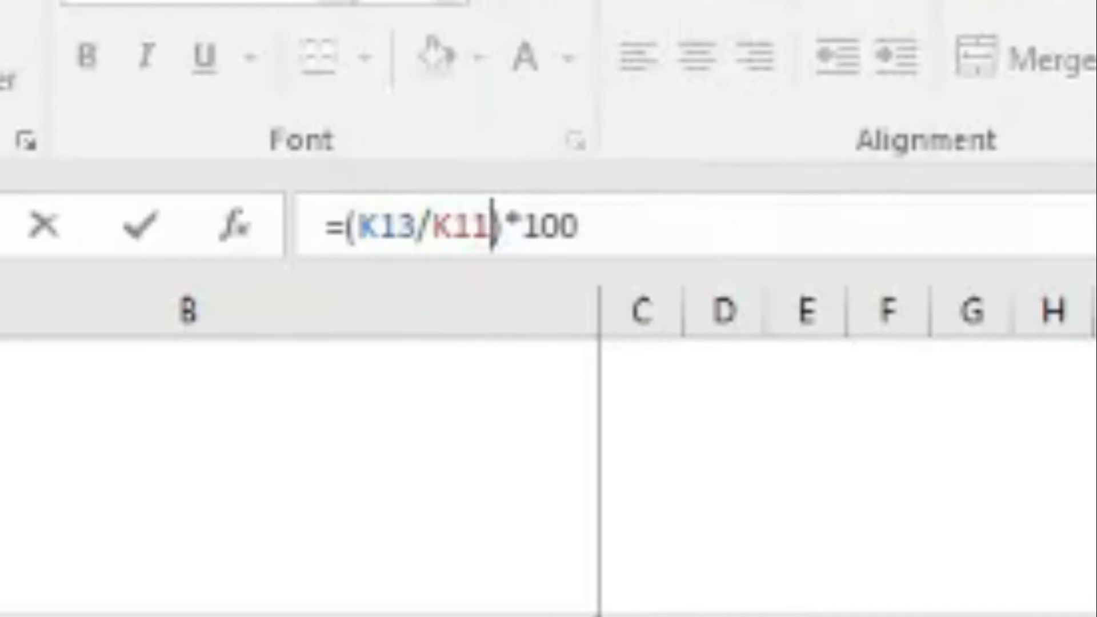
key("BackSpace")
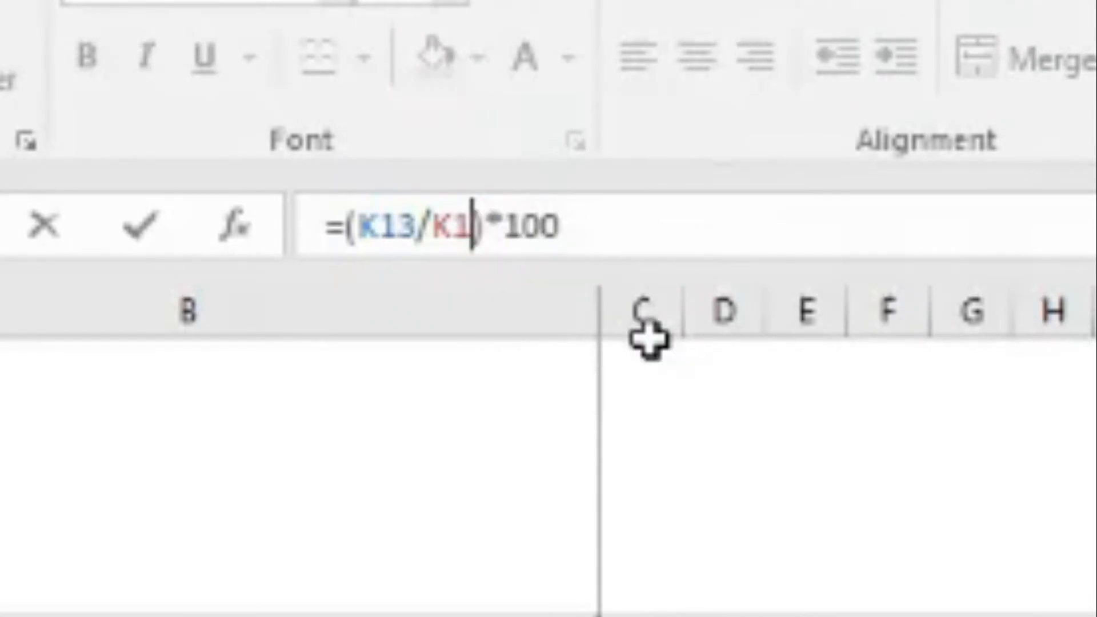
key("BackSpace")
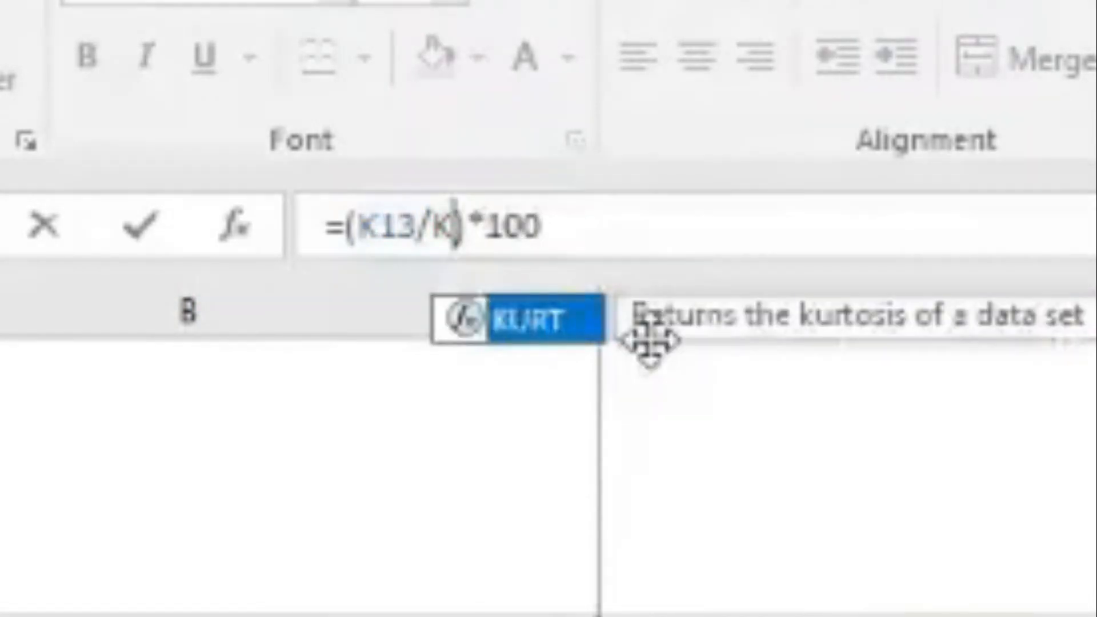
type("12")
key("Return")
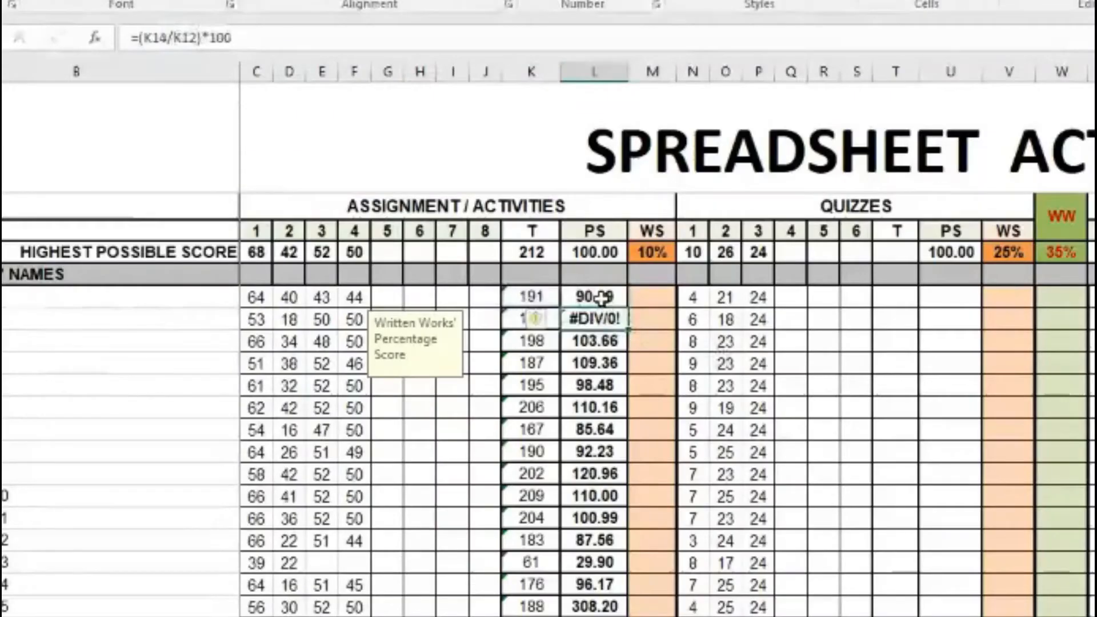
left_click(601, 297)
left_click_drag(627, 308, 633, 614)
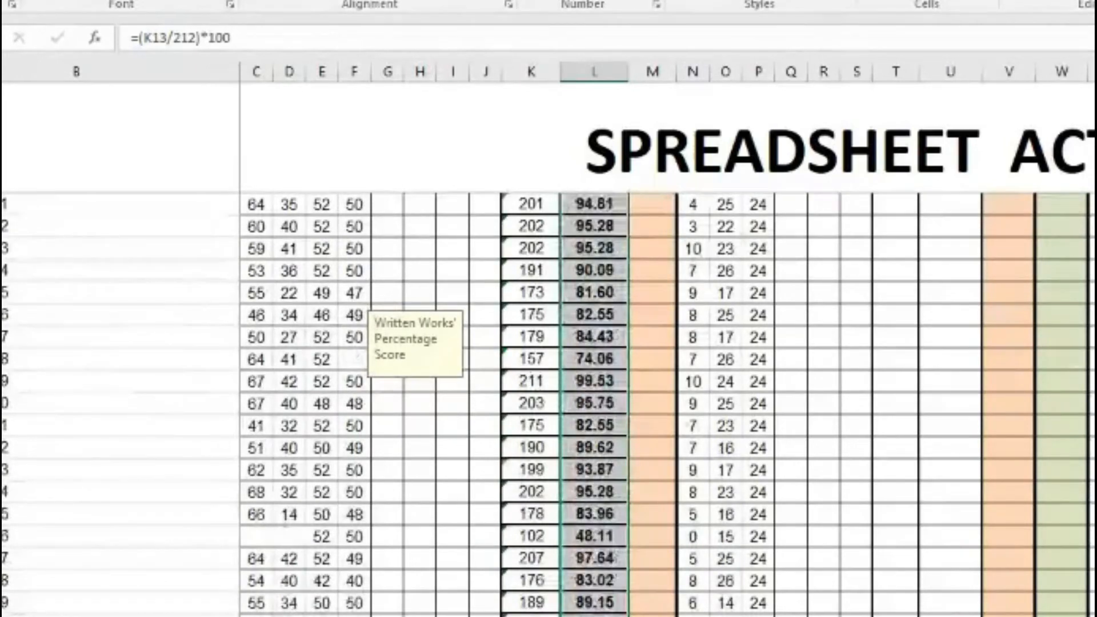
- Check the divisor in the filled percentage formulas of column L, stepping through the students' cells from L30 to L35
scroll(618, 533, "up", 5)
scroll(618, 533, "up", 3)
left_click(618, 534)
left_click(605, 616)
left_click(606, 616)
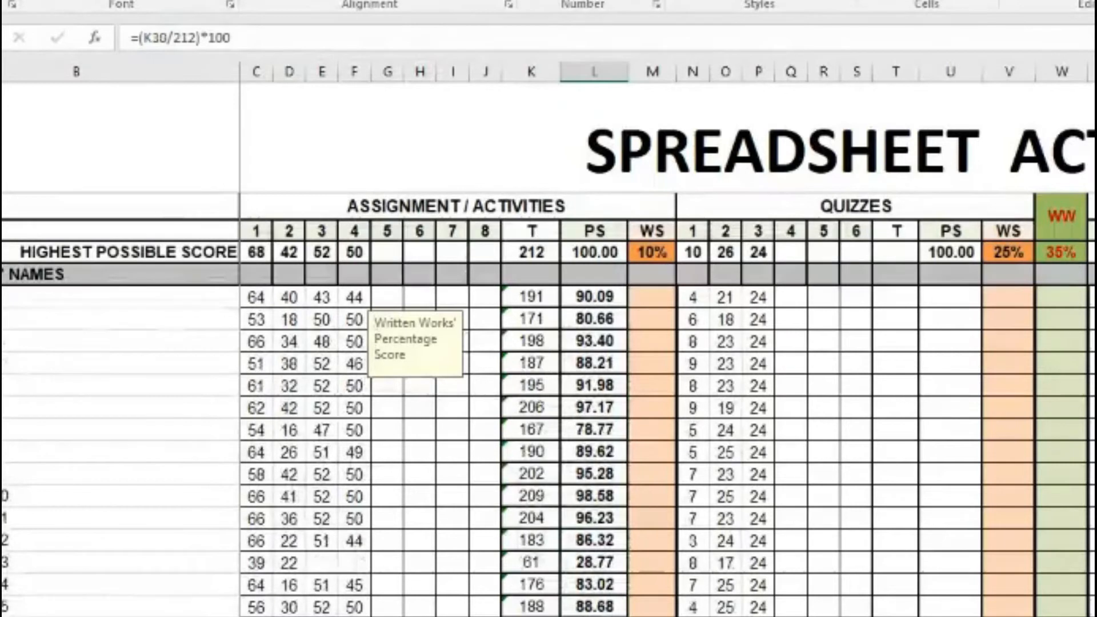
key("Down")
key("Down")
key("Down")
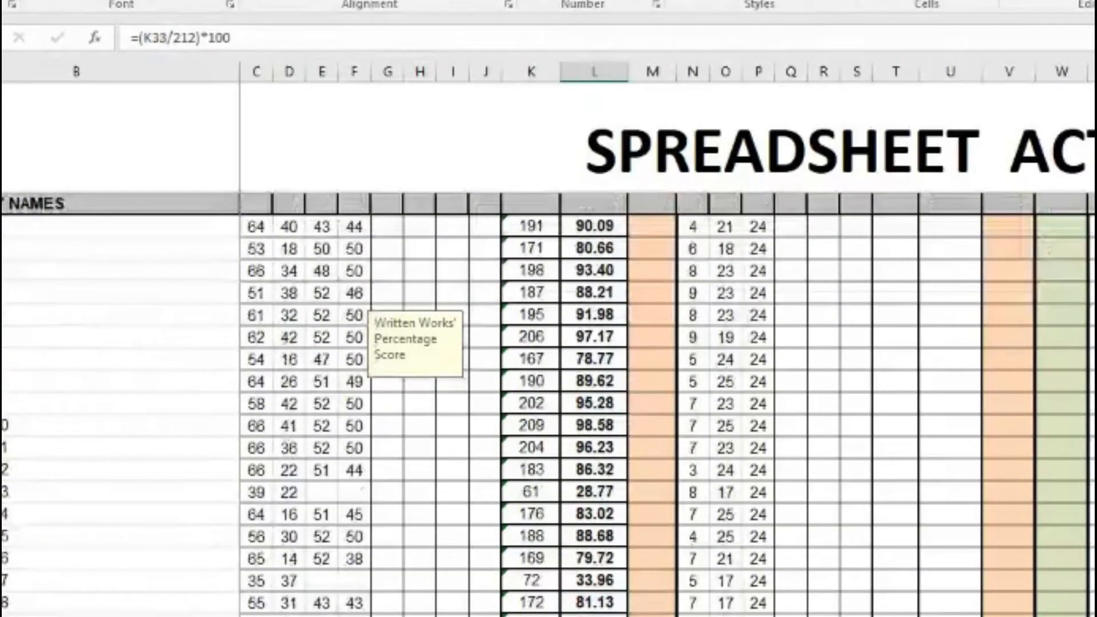
scroll(599, 612, "down", 2)
left_click(598, 587)
scroll(600, 589, "up", 3)
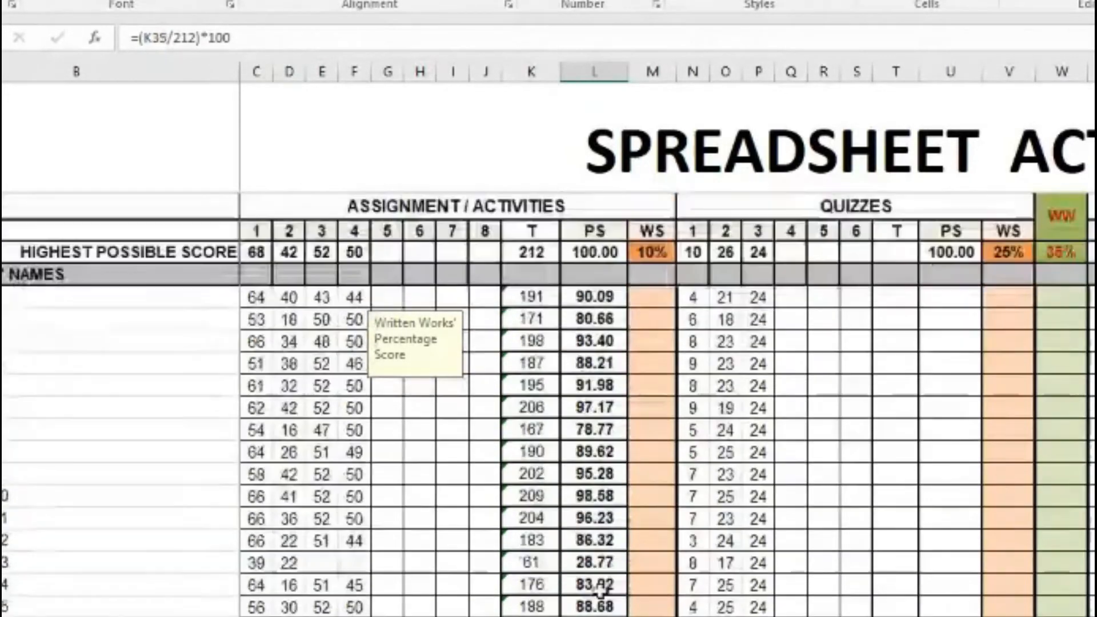
scroll(572, 543, "up", 2)
- Examine the highest possible total's formula in K11 and the fixed divisor in Student 1's percentage formula in L13
left_click(548, 467)
key("ctrl+c")
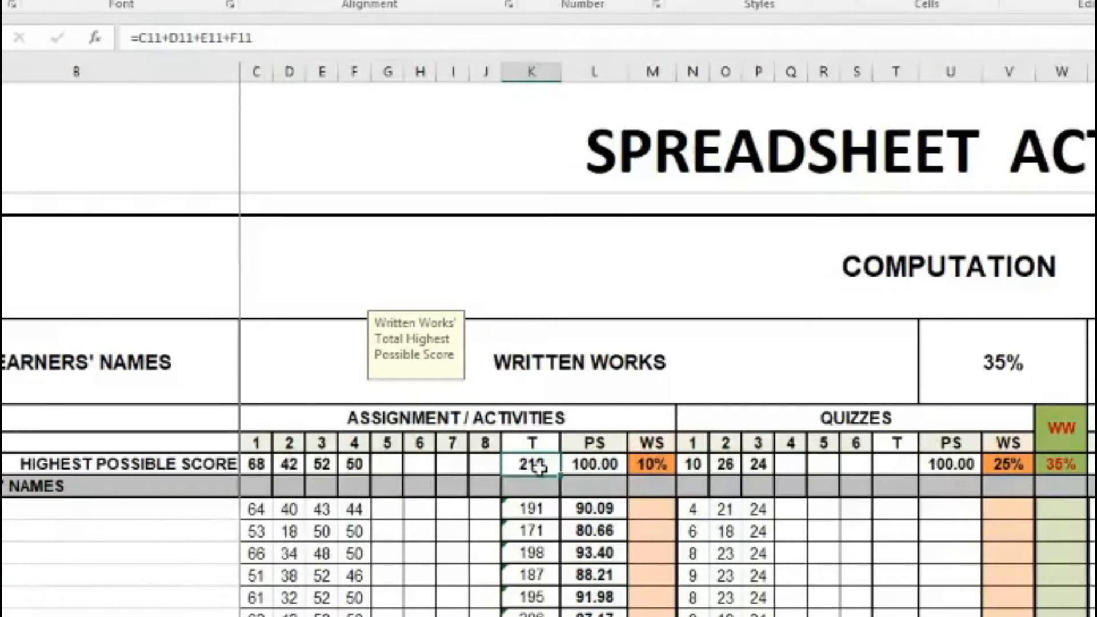
left_click(597, 507)
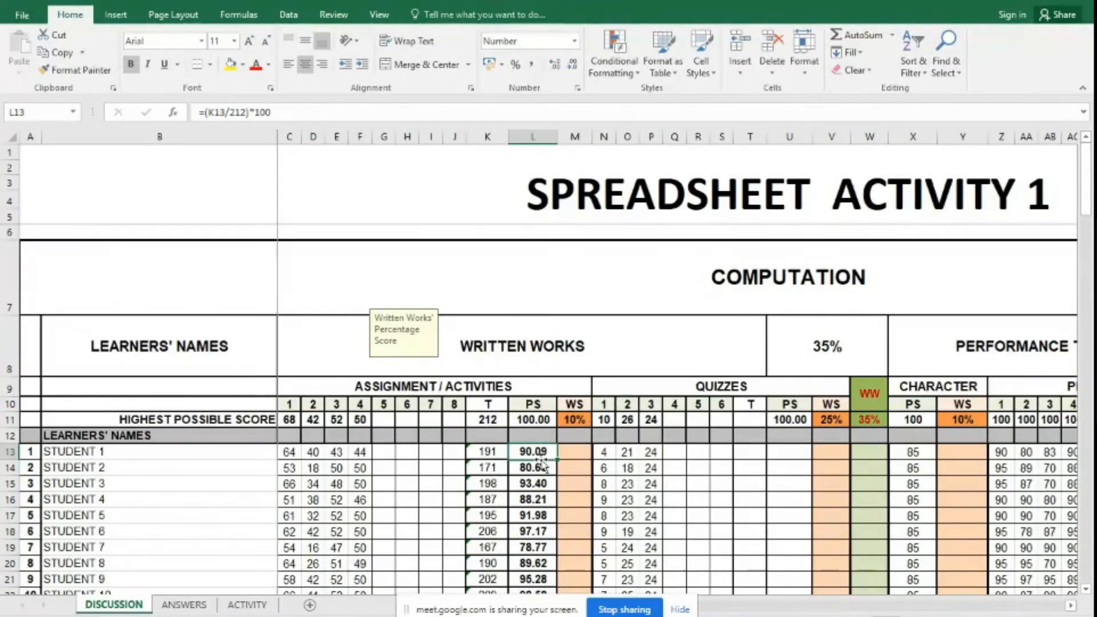
left_click(245, 109)
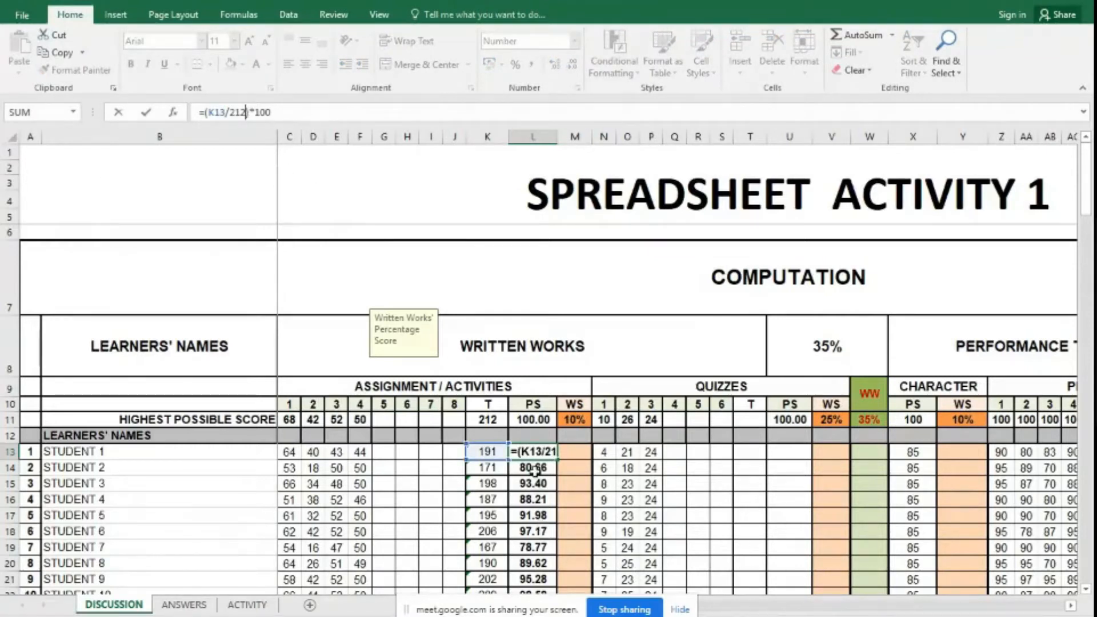
left_click(532, 468)
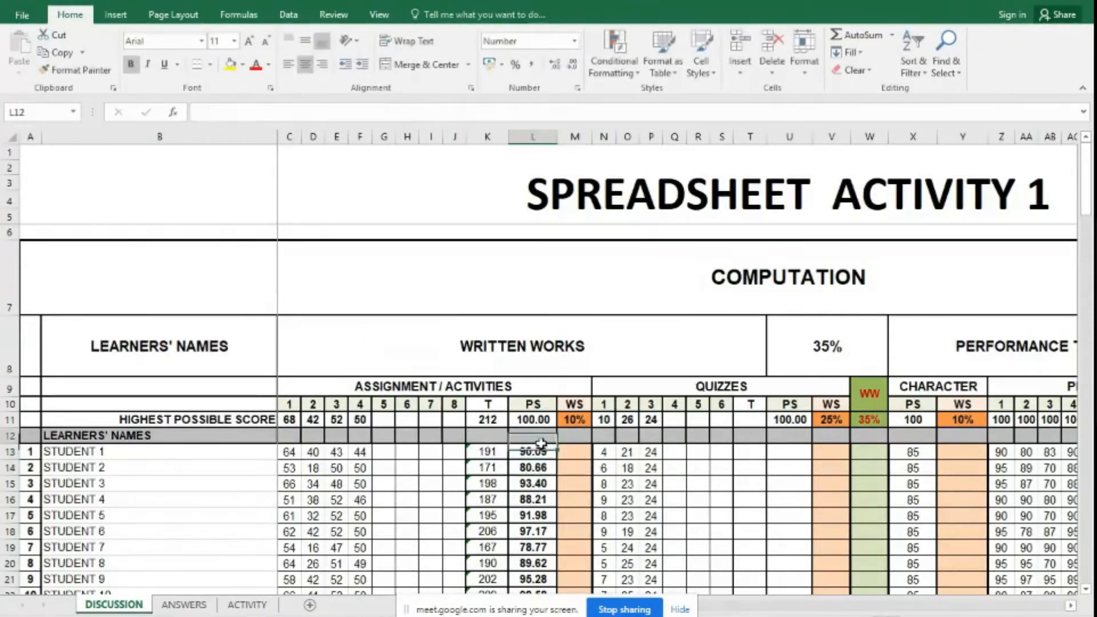
- Clear Student 1's percentage score in L13 and re-enter its formula with K13 divided by the absolute reference $K$11, adding a closing parenthesis
left_click(537, 452)
key("Delete")
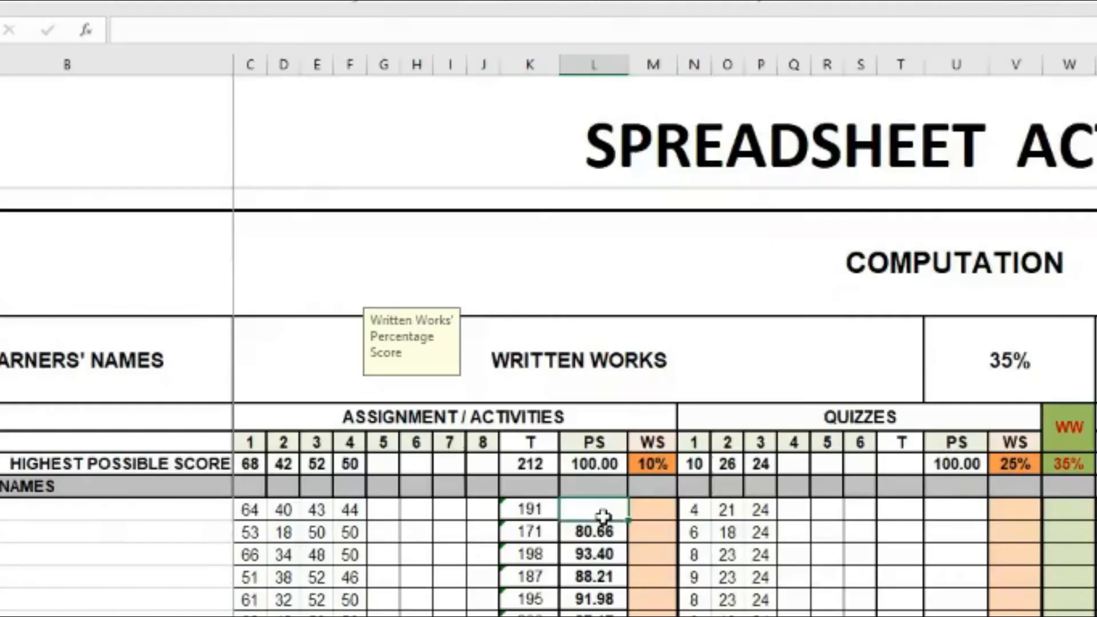
type("=")
left_click(530, 507)
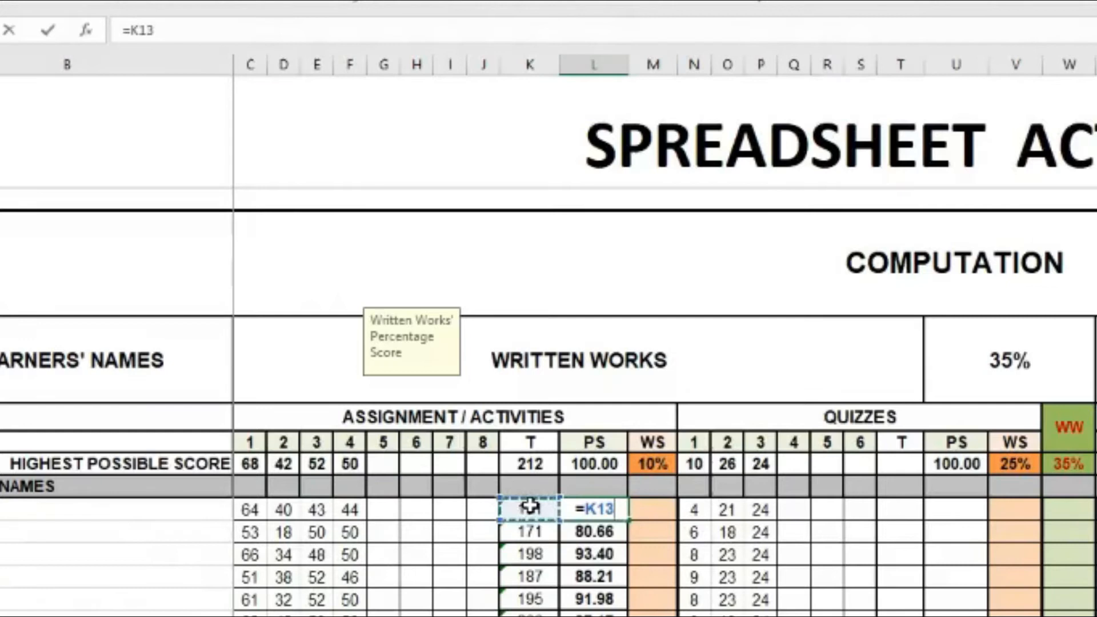
type("/")
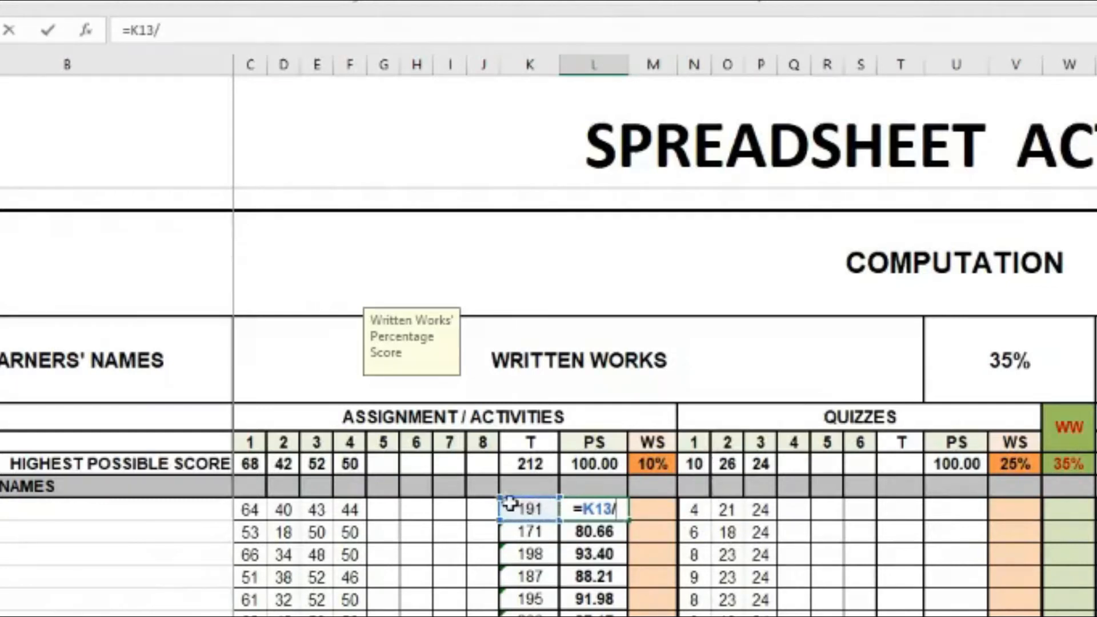
left_click(529, 465)
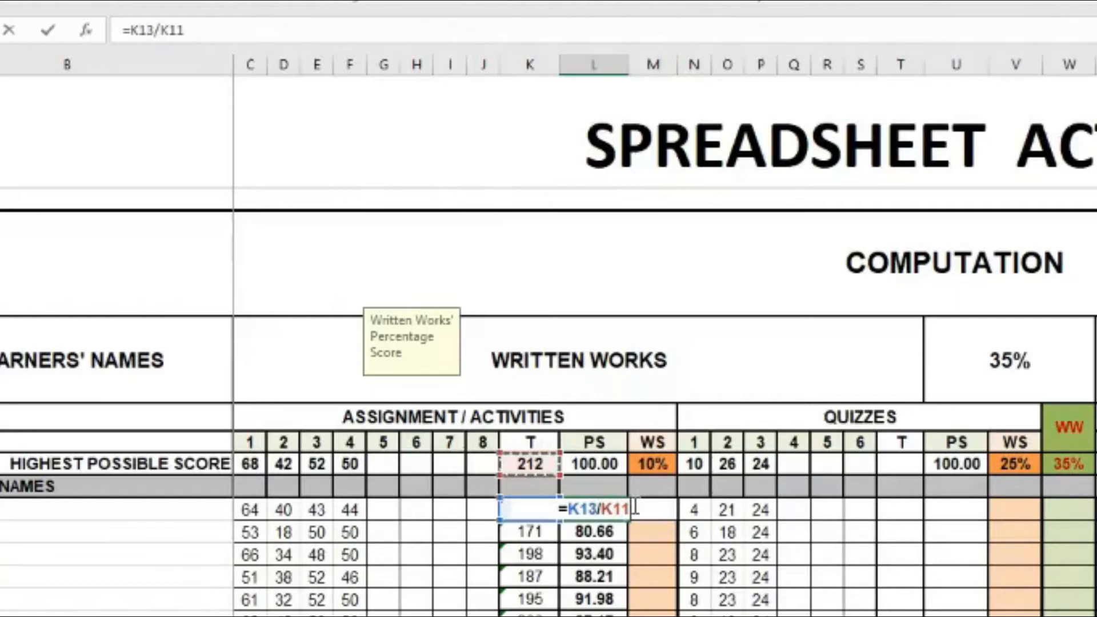
key("F4")
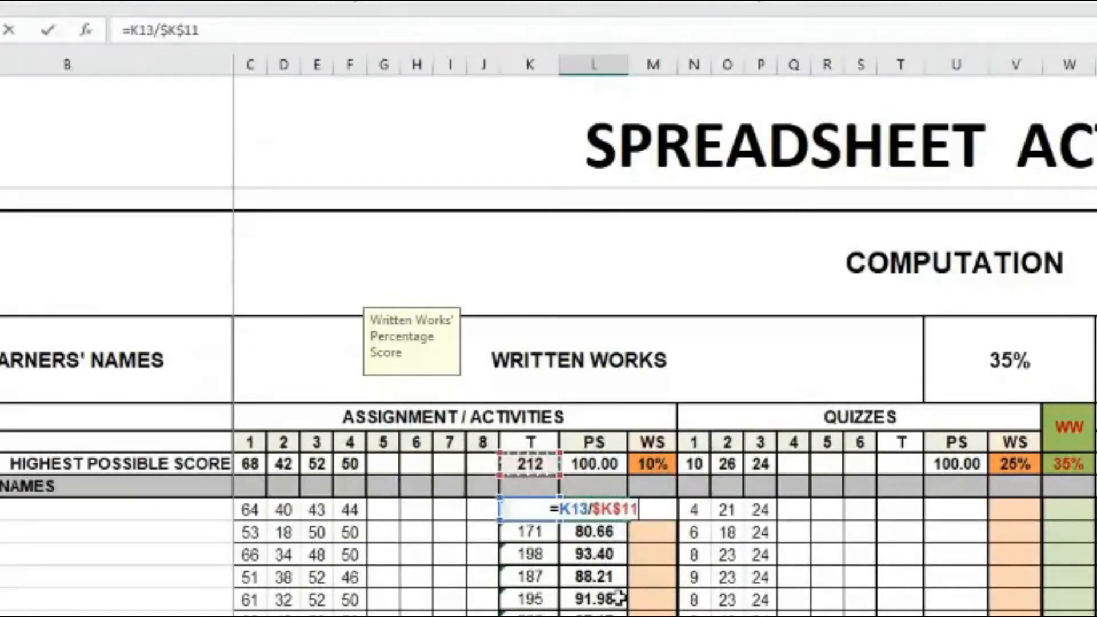
left_click(228, 38)
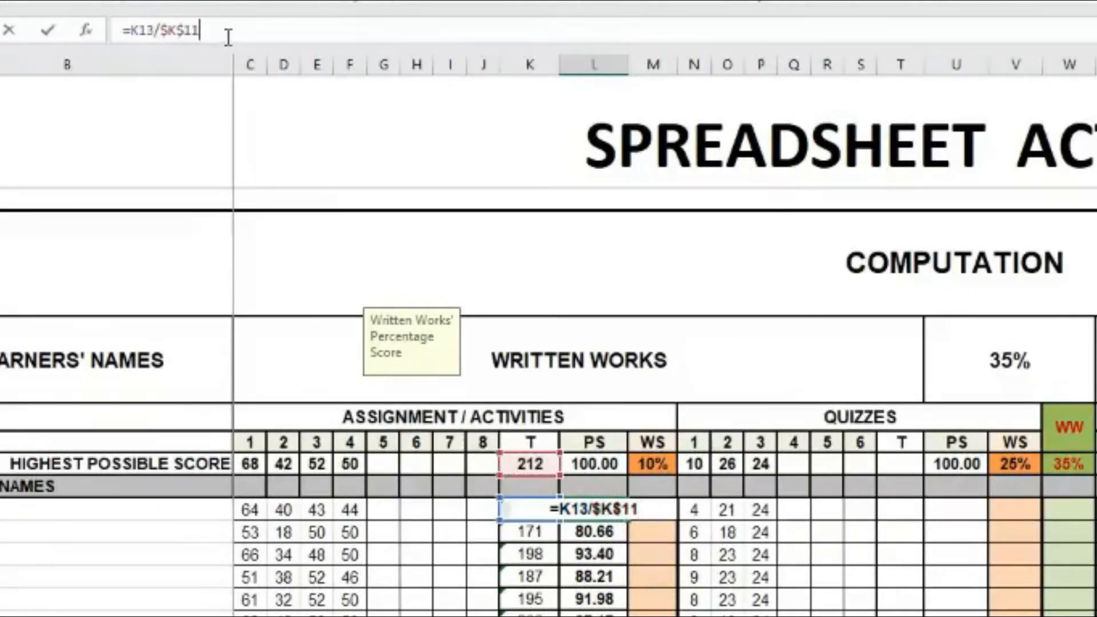
type(")")
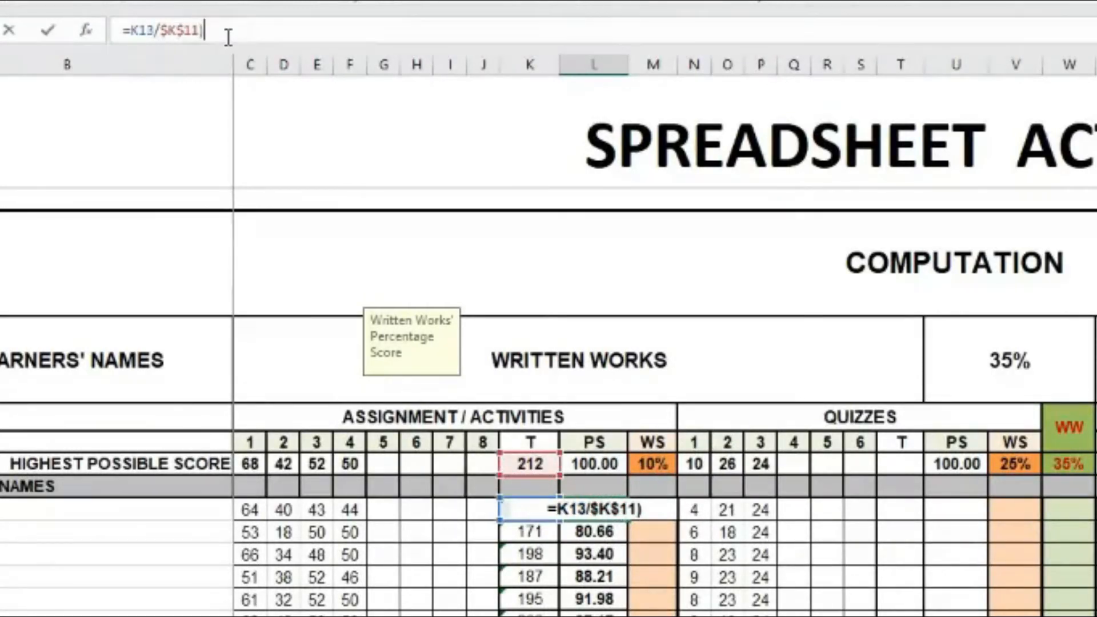
- Complete Student 1's percentage score formula in L13 as =(K13/$K$11)*100
left_click(130, 31)
type("(")
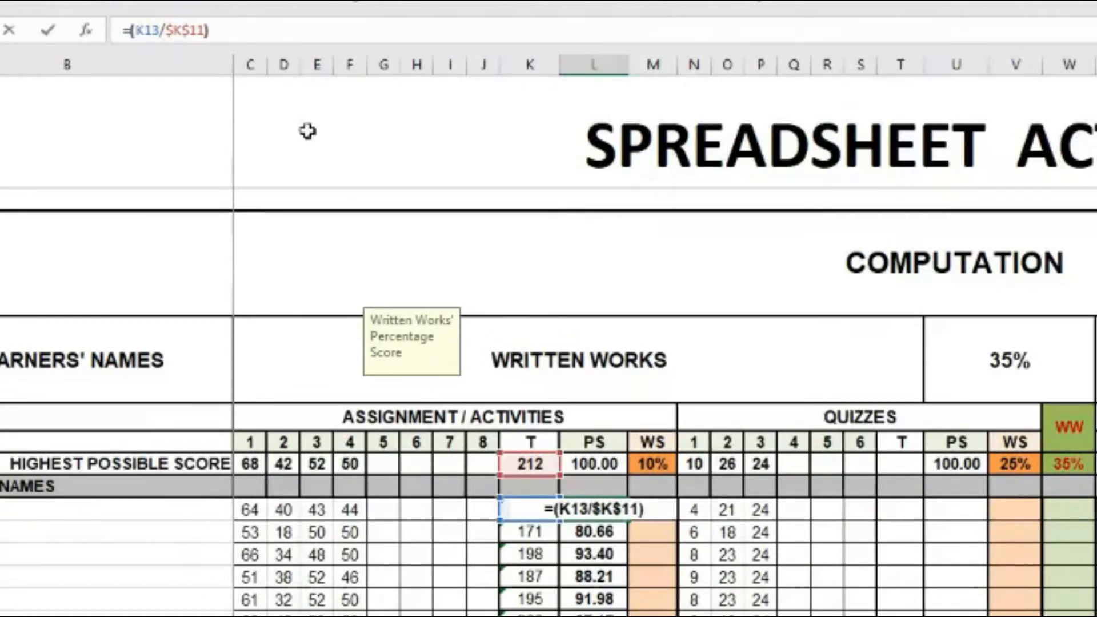
type("*")
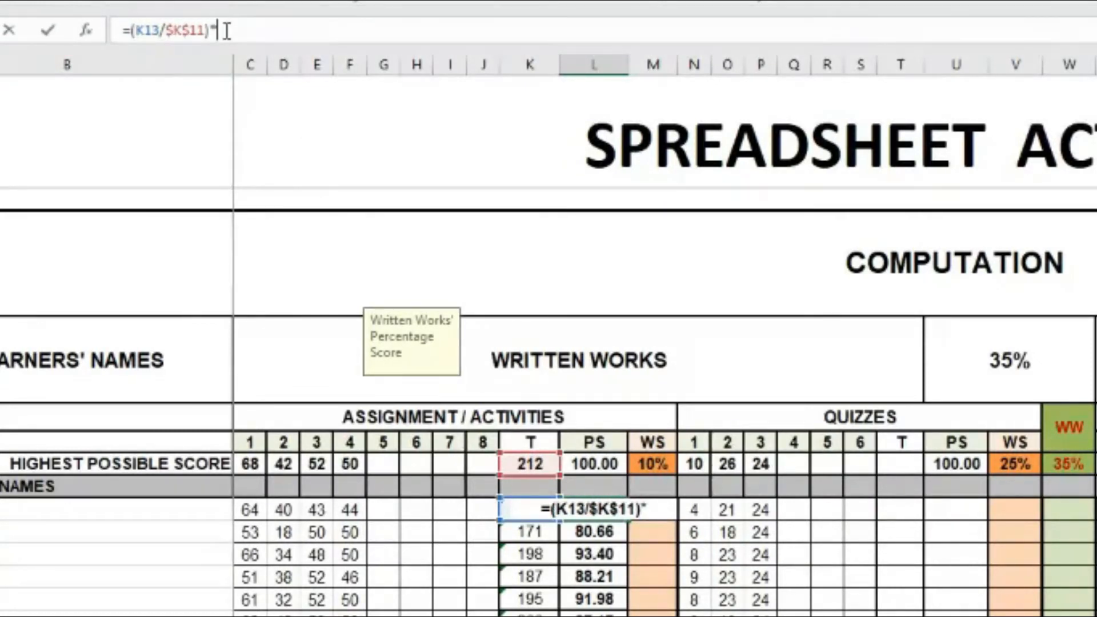
type("100")
key("Return")
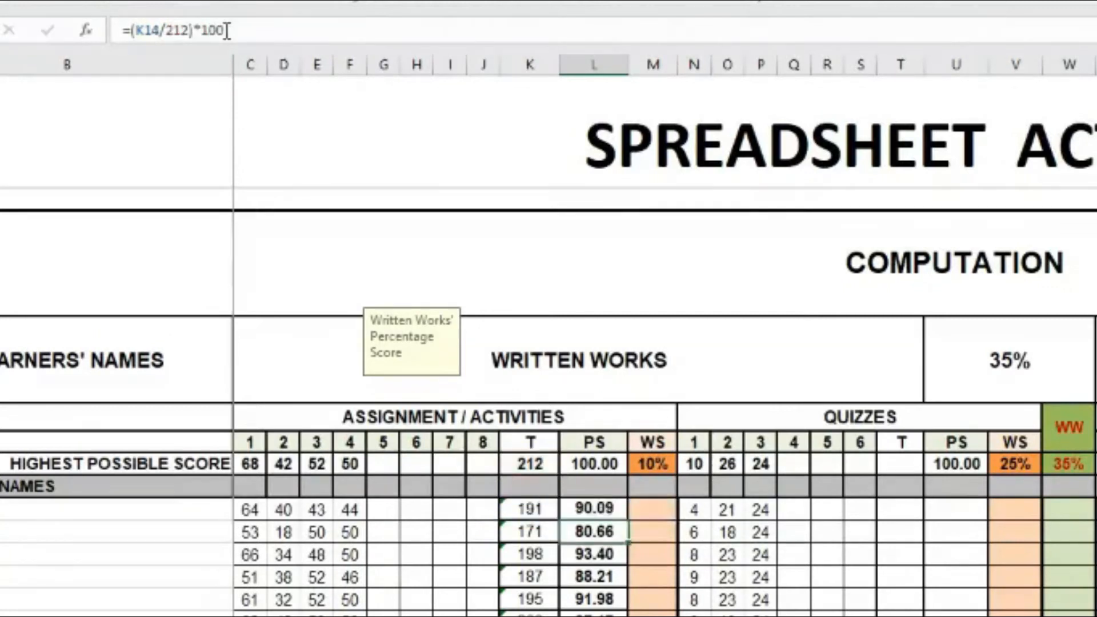
- Copy the percentage score formula from L13 down to Student 2's cell L14
left_click(609, 510)
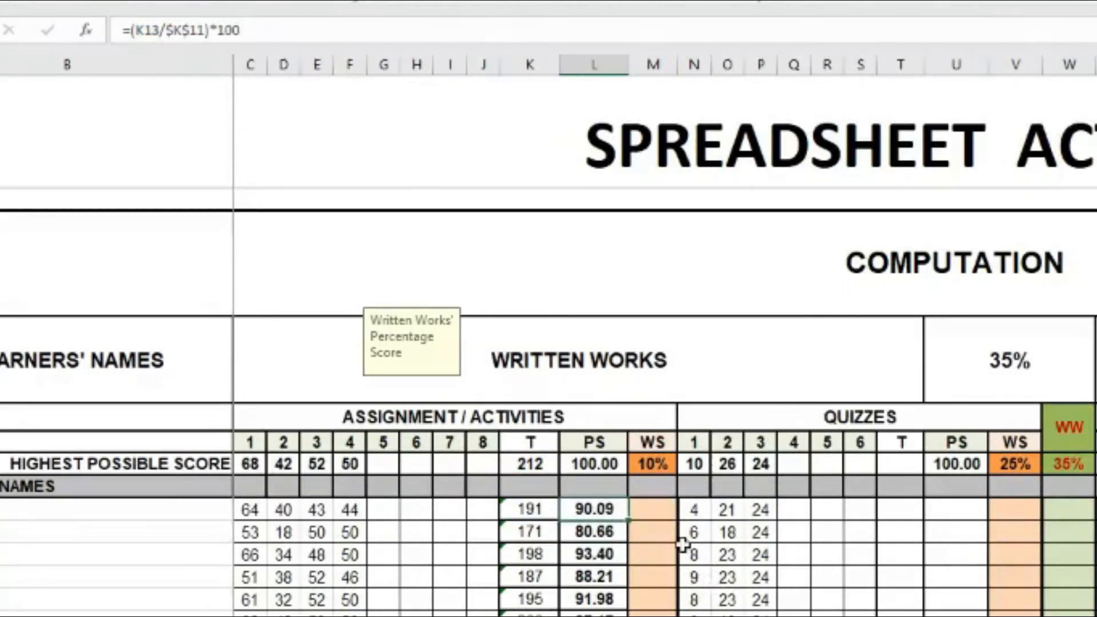
left_click_drag(629, 521, 631, 543)
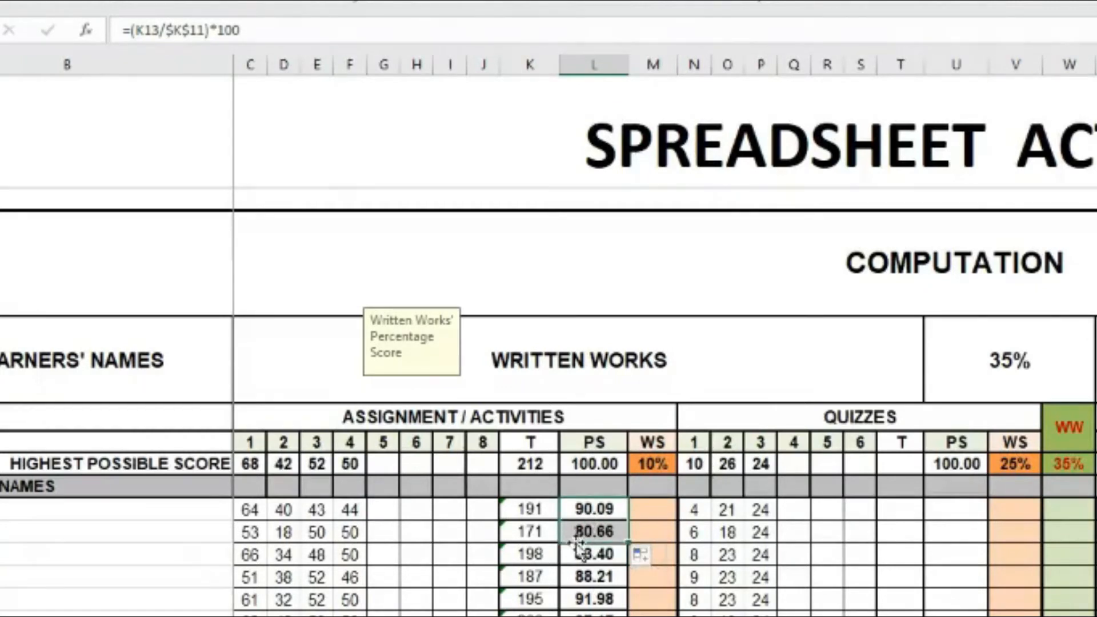
left_click(590, 524)
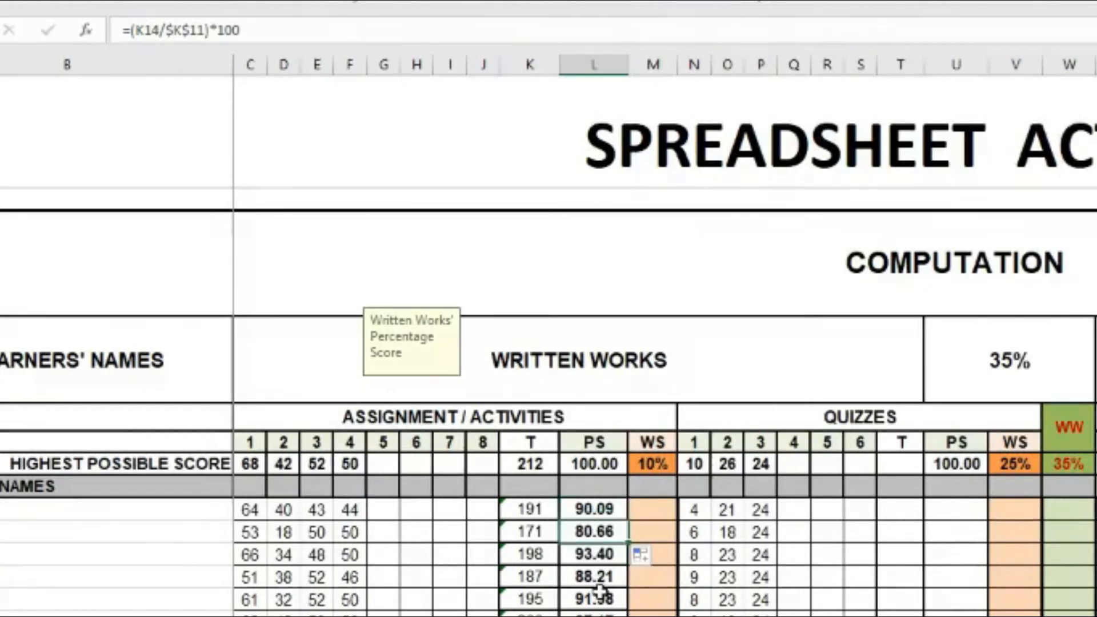
- Examine the absolute reference $K$11 inside the percentage score formula of L14
left_click(202, 29)
left_click_drag(203, 28, 165, 29)
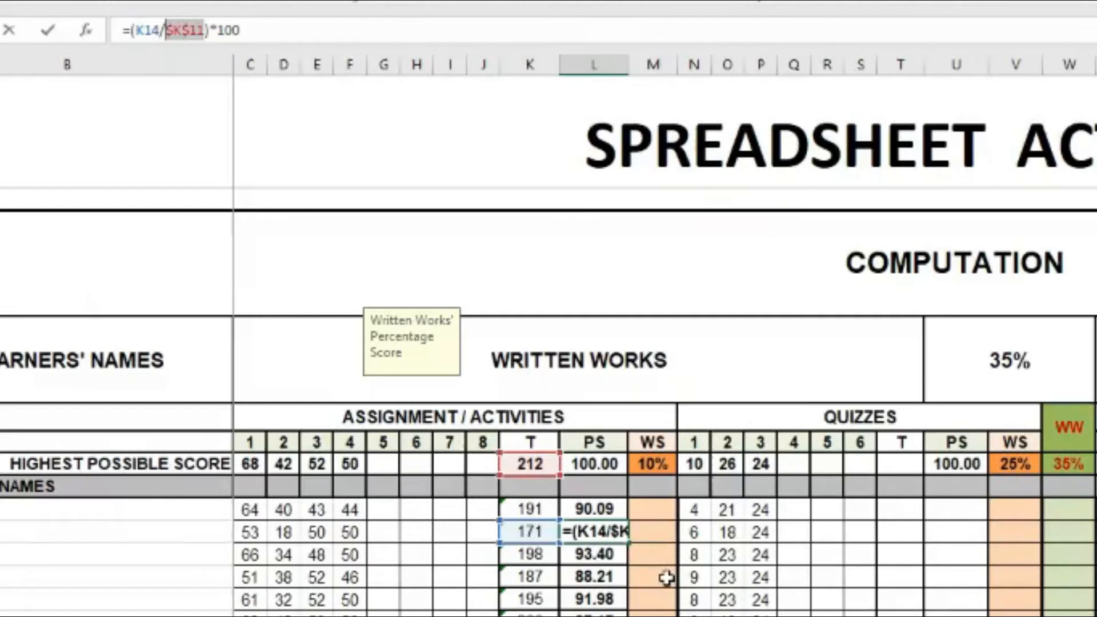
type("212")
key("Return")
left_click(601, 531)
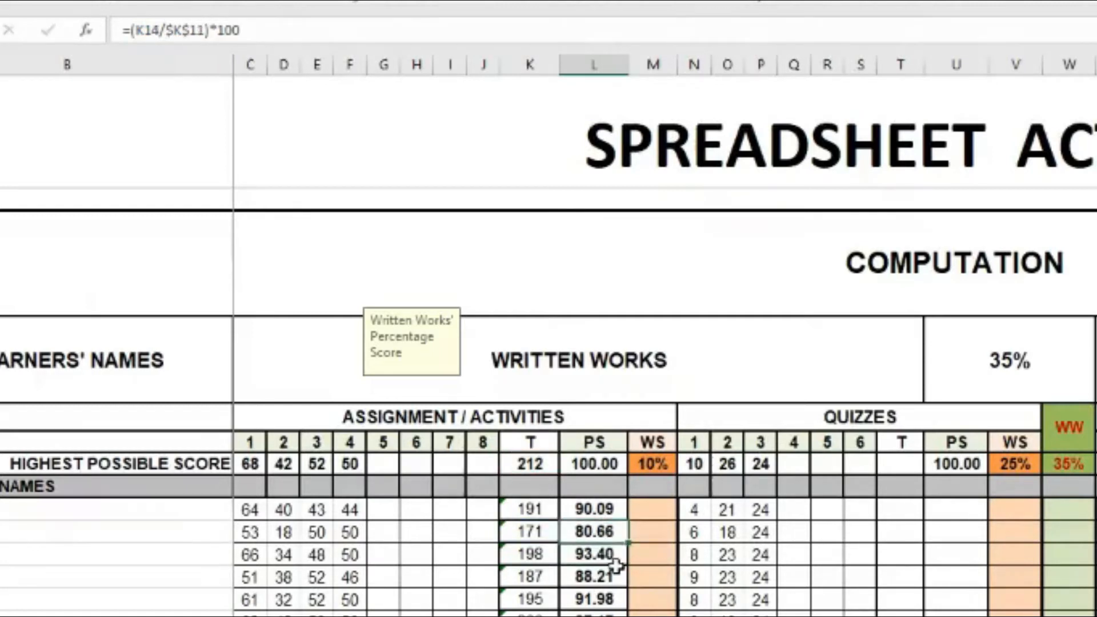
- Fill the L13 percentage score formula down the Assignment/Activities PS column through Student 42 and check the formula in L48
left_click(611, 512)
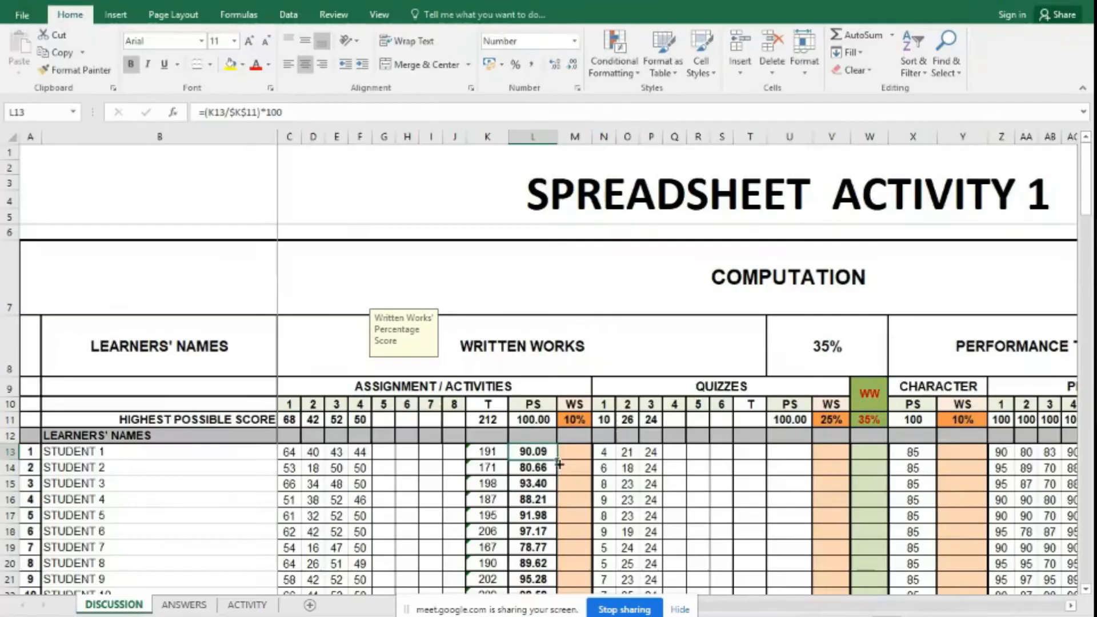
left_click_drag(630, 525, 640, 616)
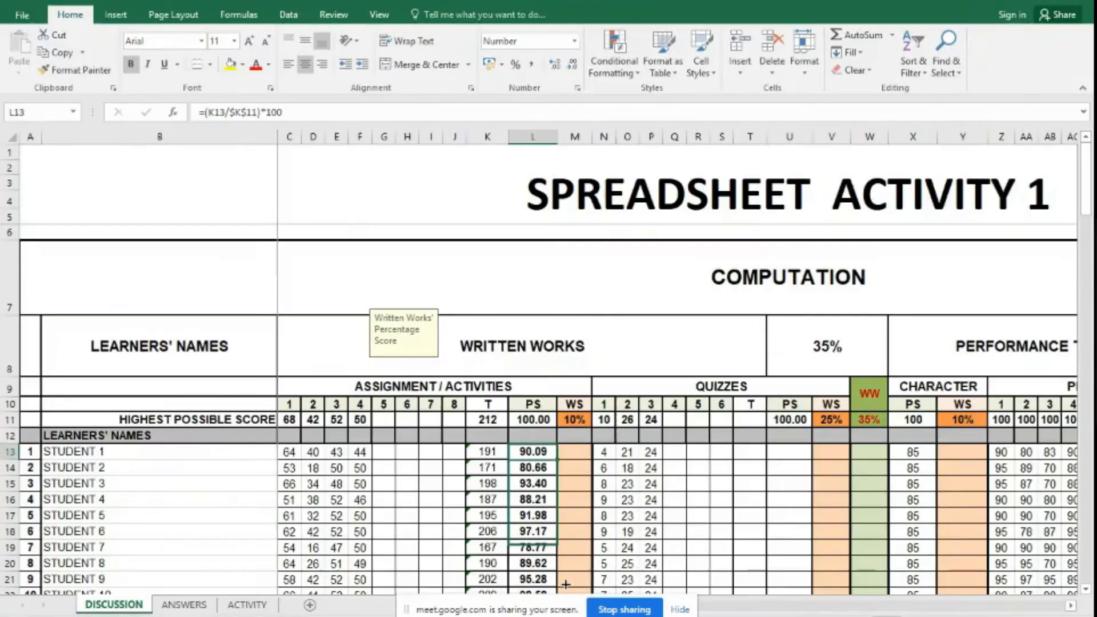
left_click_drag(566, 584, 539, 546)
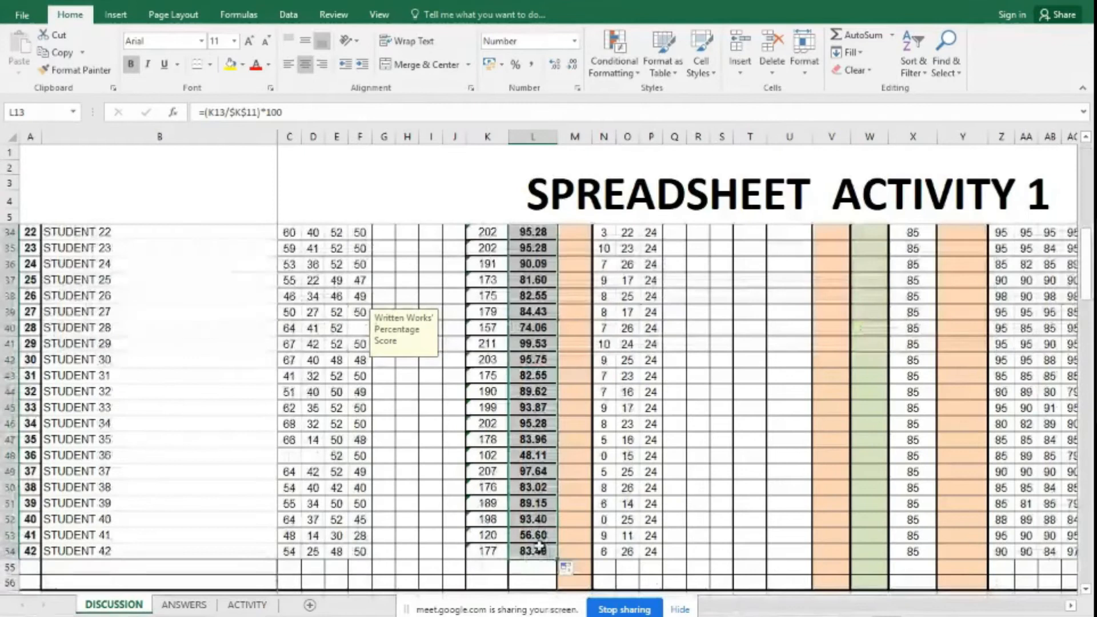
left_click(565, 486)
left_click(548, 457)
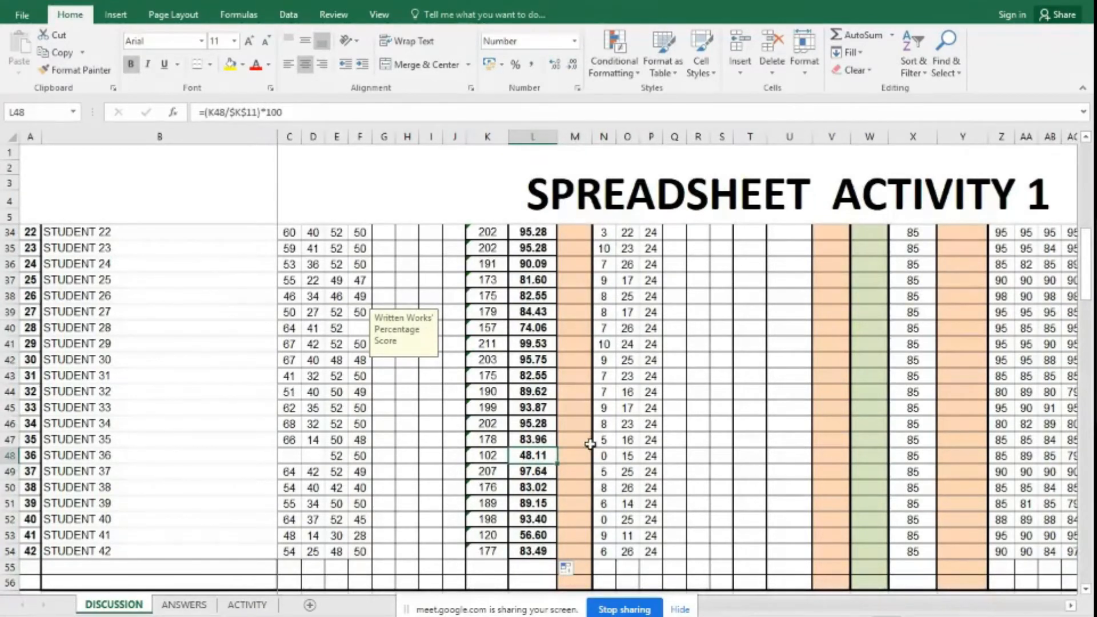
- Enter Student 1's Assignment/Activities weighted score in M13 as =L13*$M$11, with the 10% weight as an absolute reference
scroll(534, 423, "up", 1)
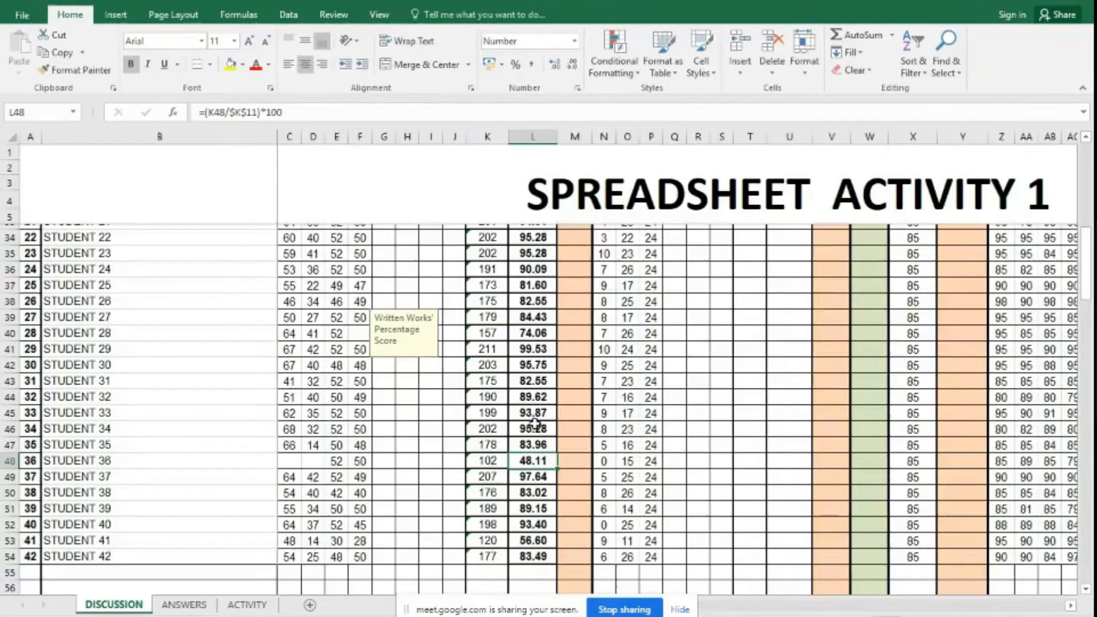
scroll(535, 424, "up", 10)
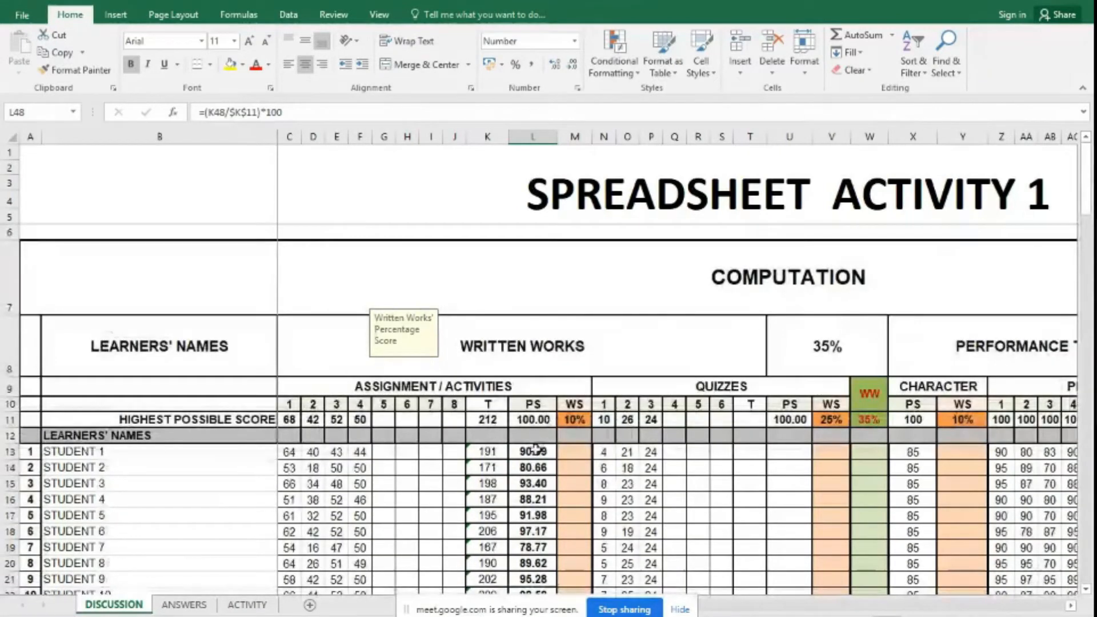
left_click(534, 450)
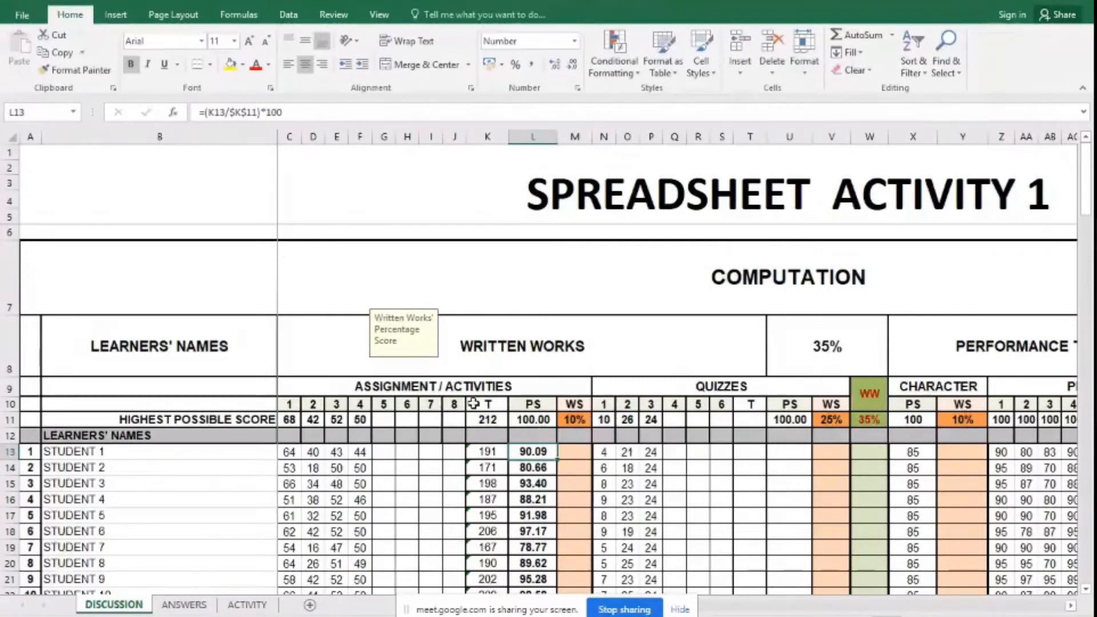
left_click(574, 454)
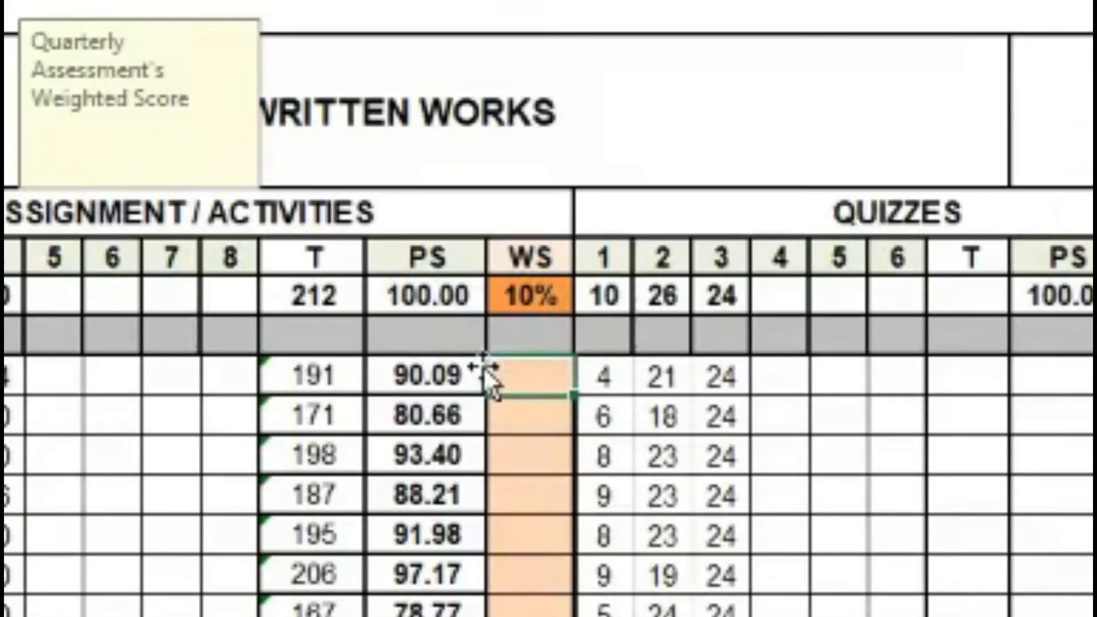
type("=")
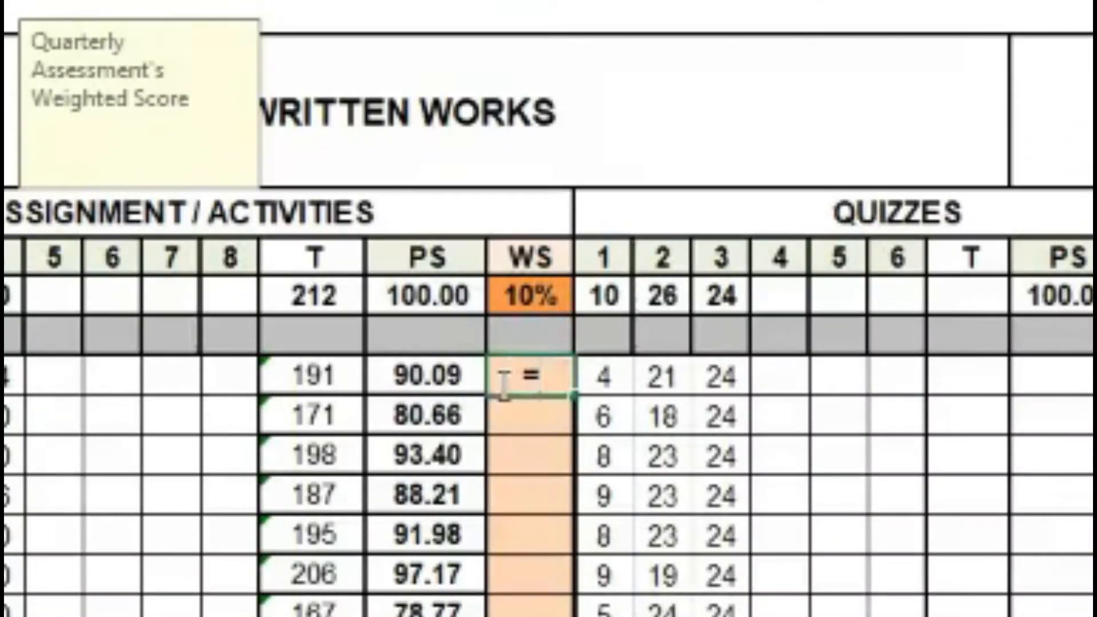
left_click(446, 375)
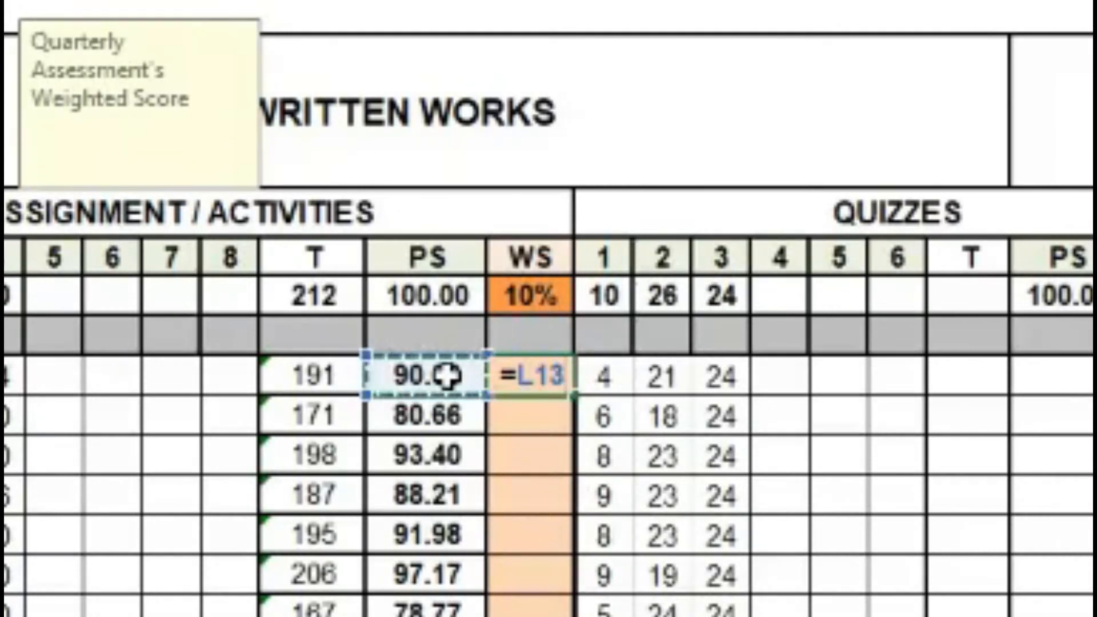
type("*")
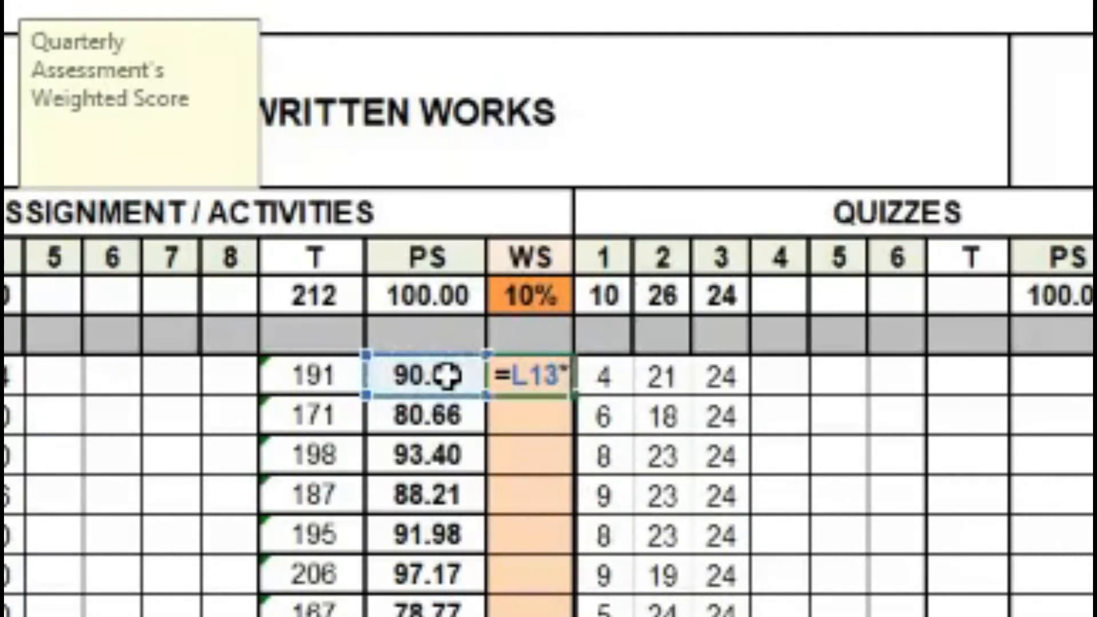
left_click(531, 296)
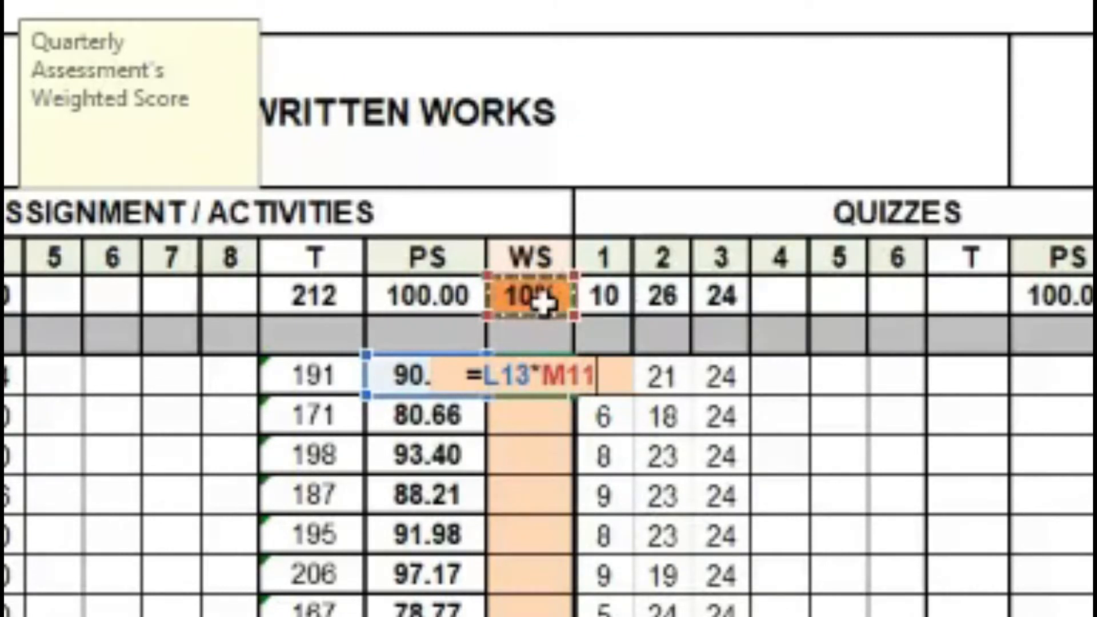
key("F4")
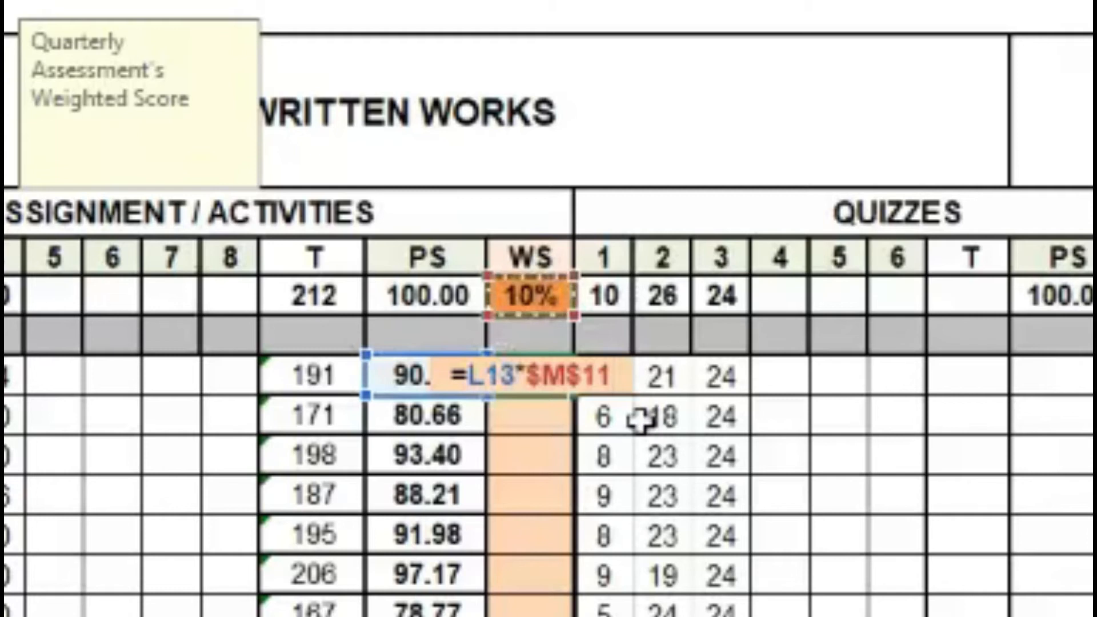
key("Return")
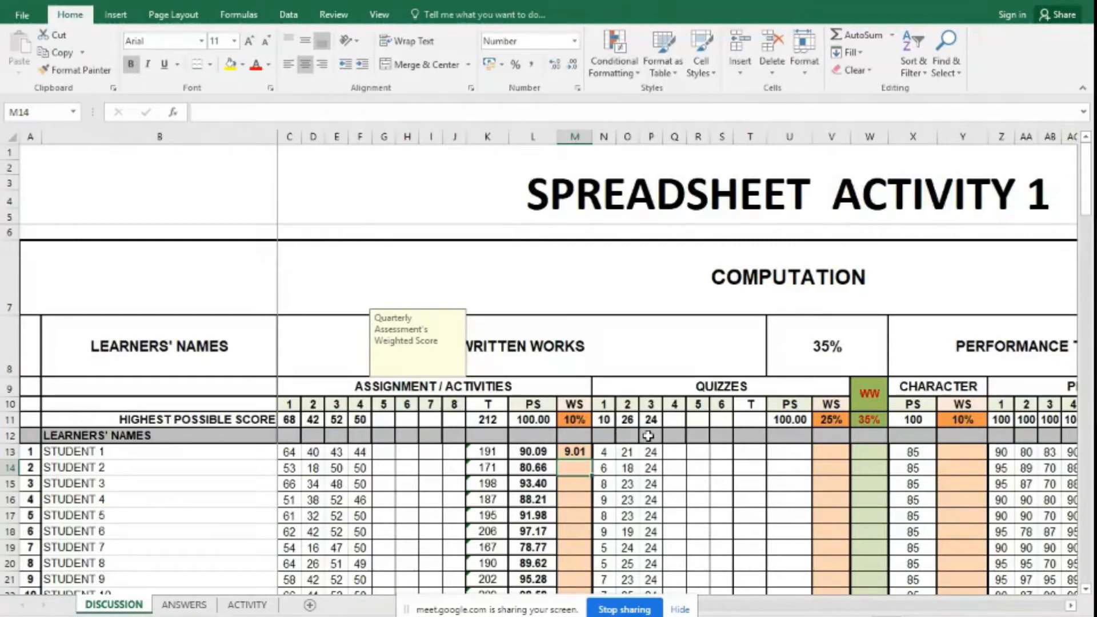
- Fill the weighted score formula from M13 down the WS column through Student 42
scroll(648, 436, "down", 1)
scroll(647, 436, "down", 1)
left_click(578, 295)
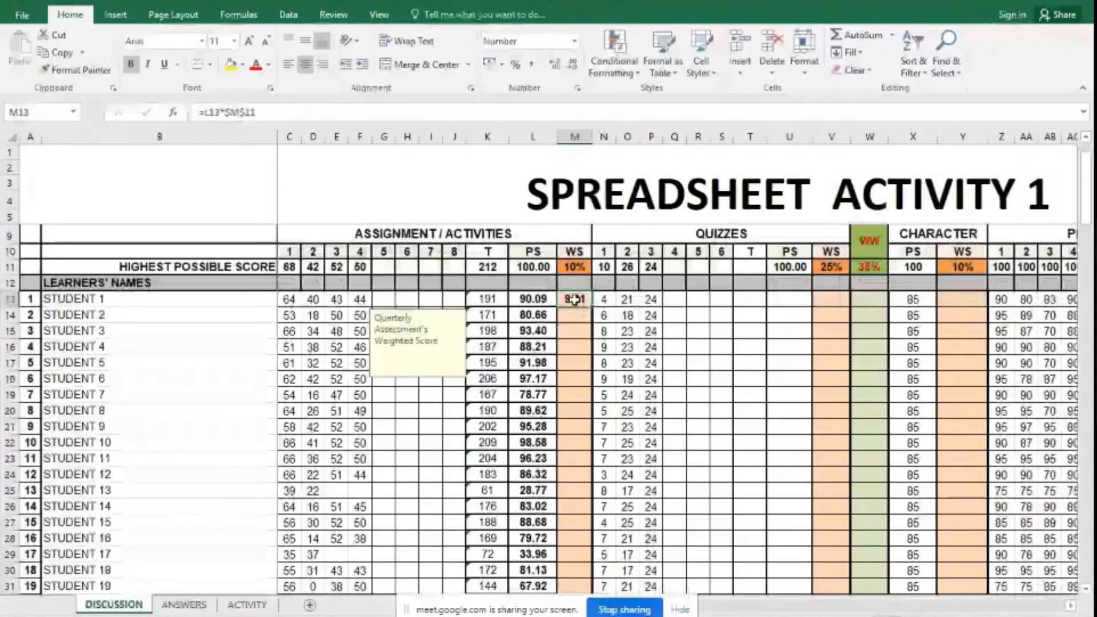
left_click_drag(592, 307, 577, 567)
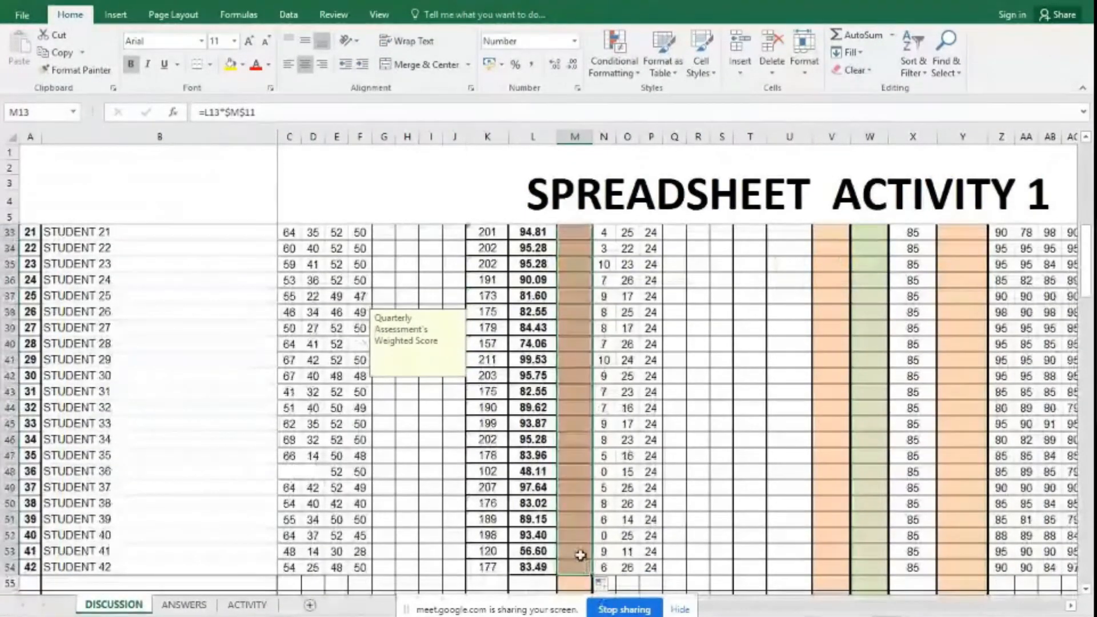
- Total the highest possible quiz scores in T11 with the formula =SUM(N11:P11)
scroll(577, 567, "up", 8)
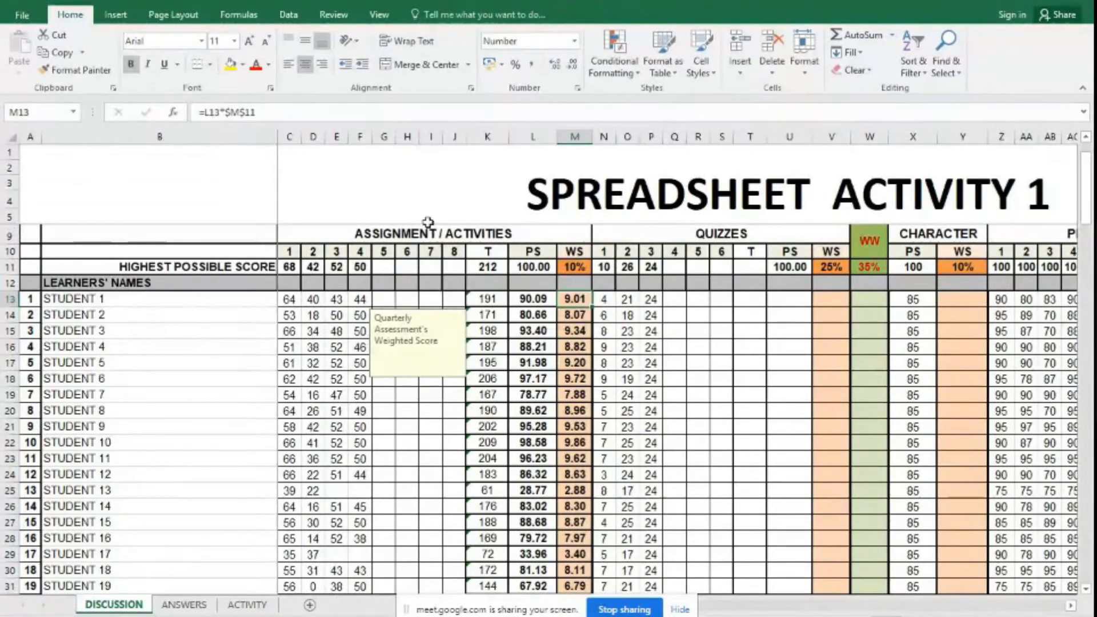
left_click(751, 270)
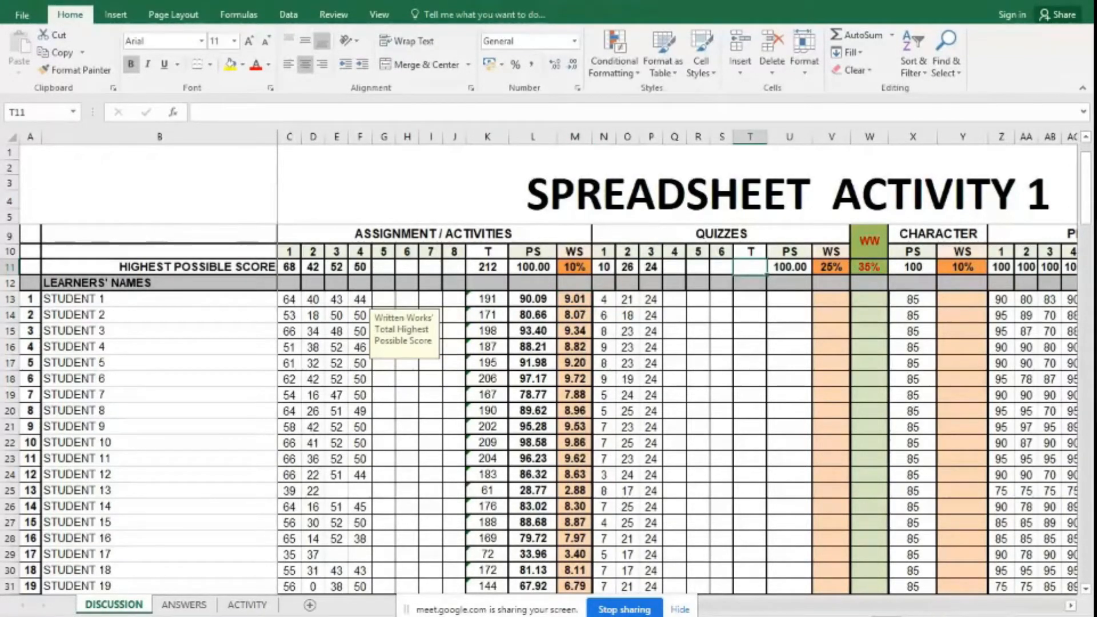
left_click(1071, 607)
left_click(1073, 606)
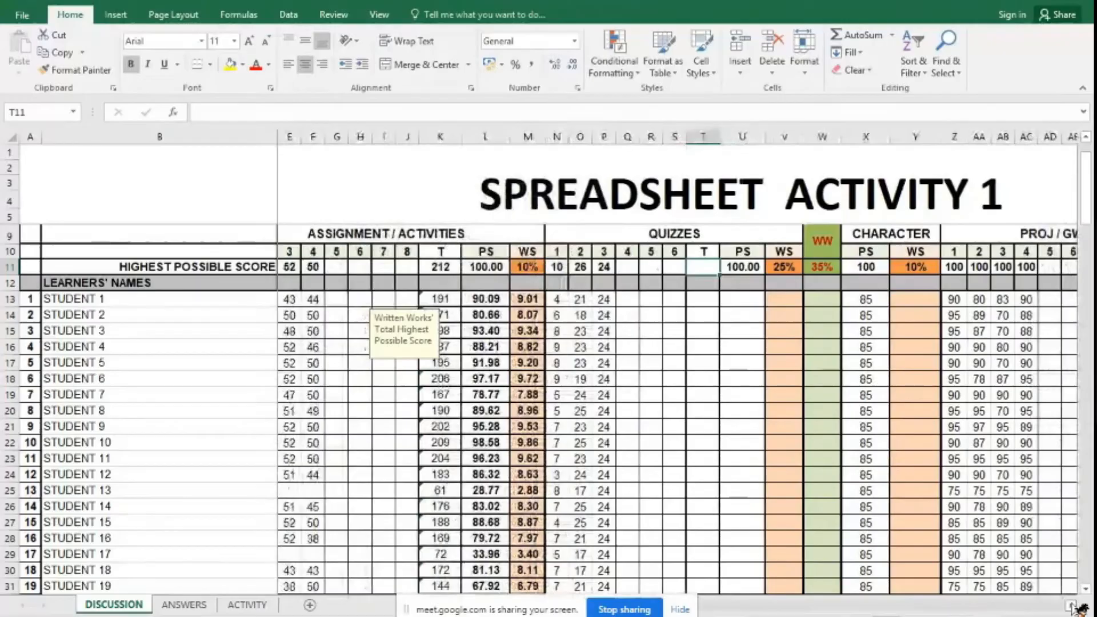
type("=sum")
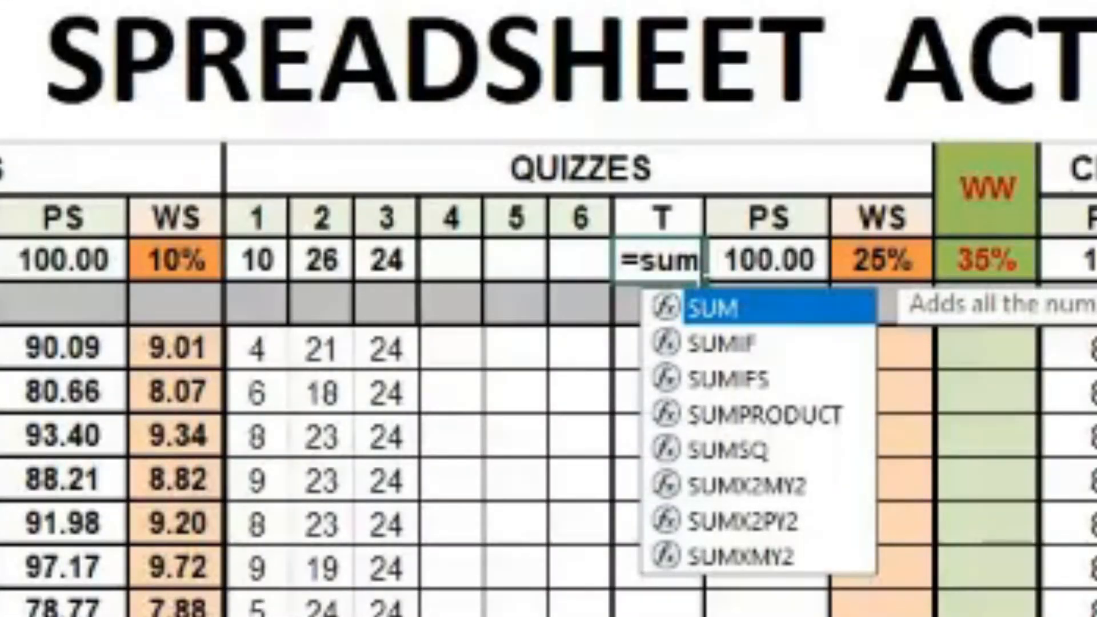
type("(")
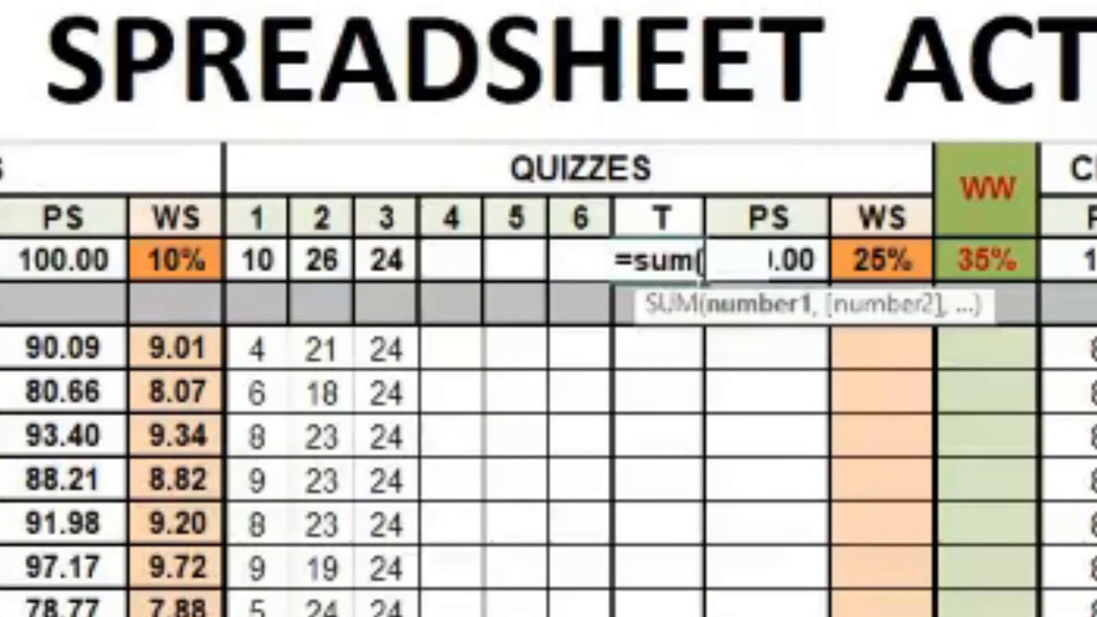
left_click_drag(259, 258, 398, 268)
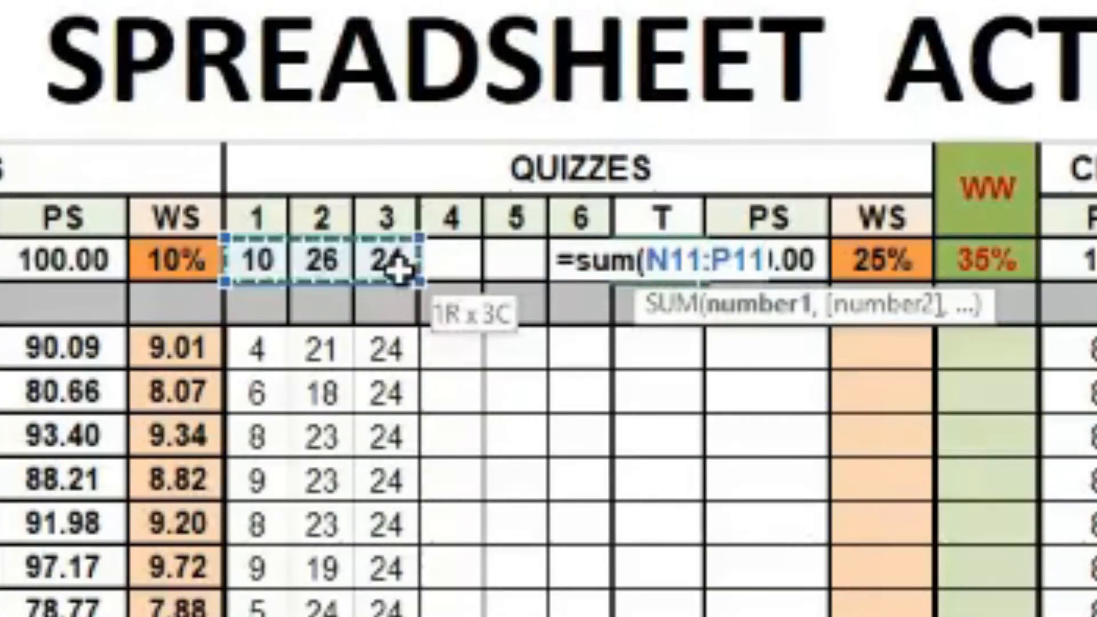
type(")")
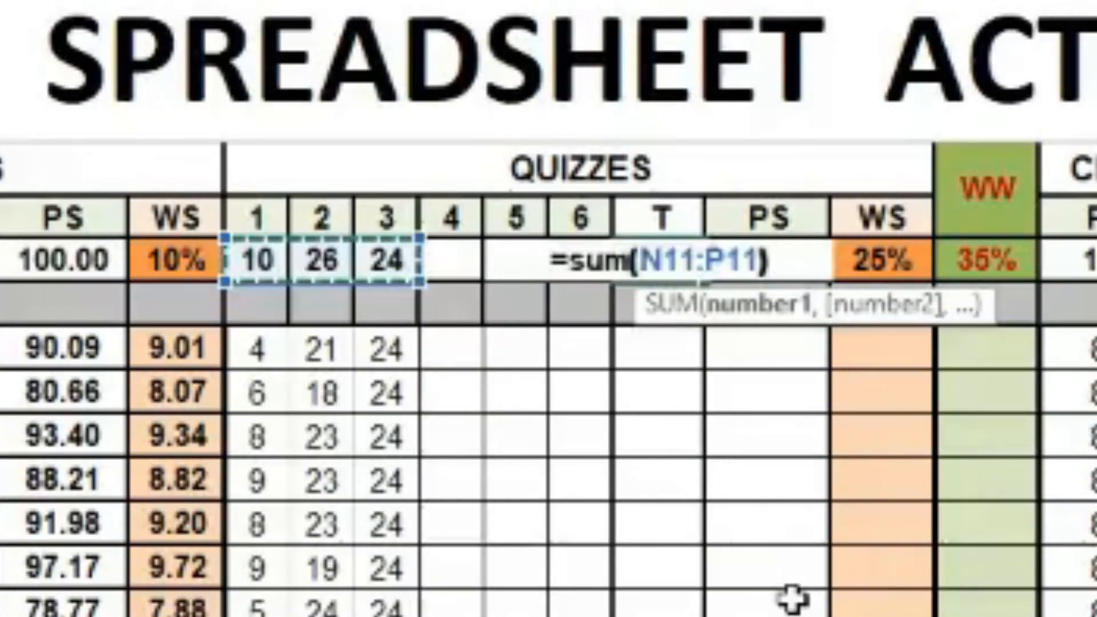
key("Return")
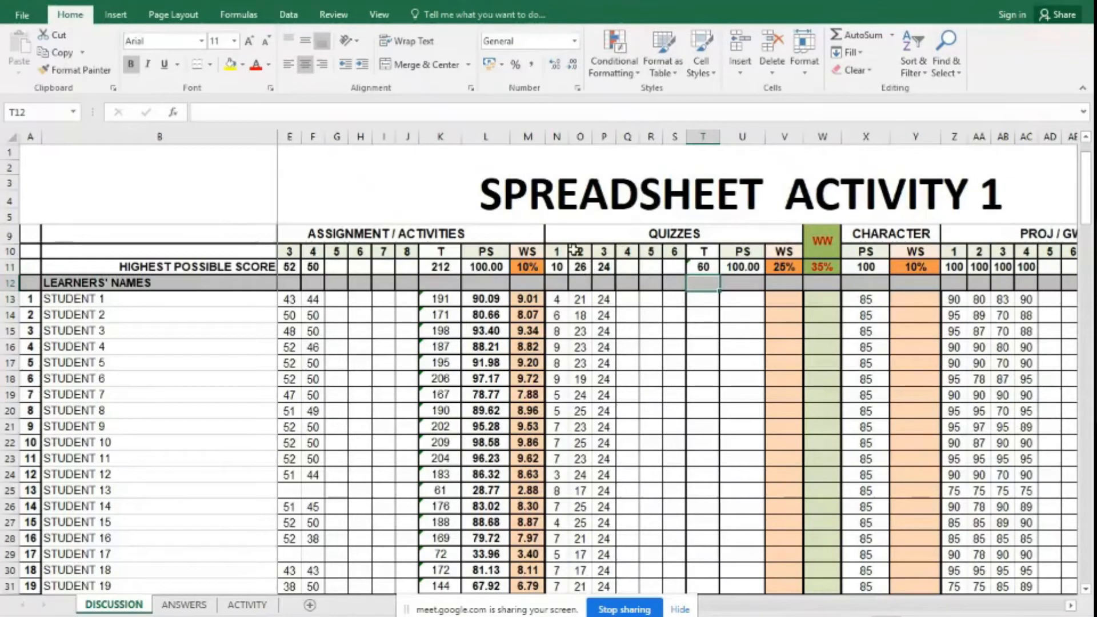
- Copy the quiz total formula from T11 into Student 1's total cell T13
left_click(704, 267)
key("ctrl+c")
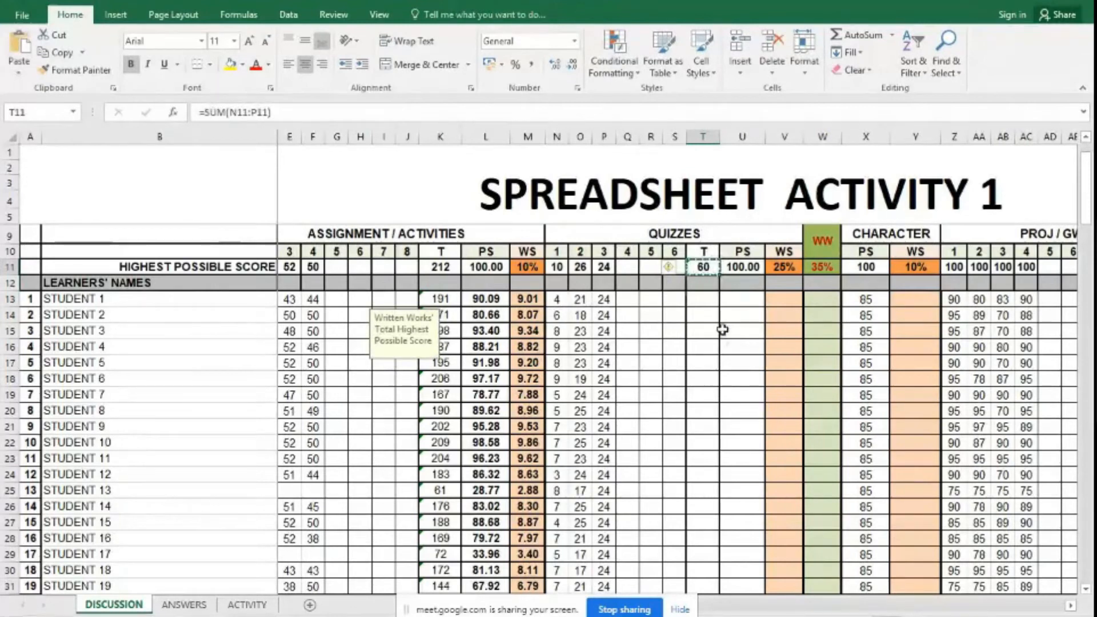
left_click(706, 305)
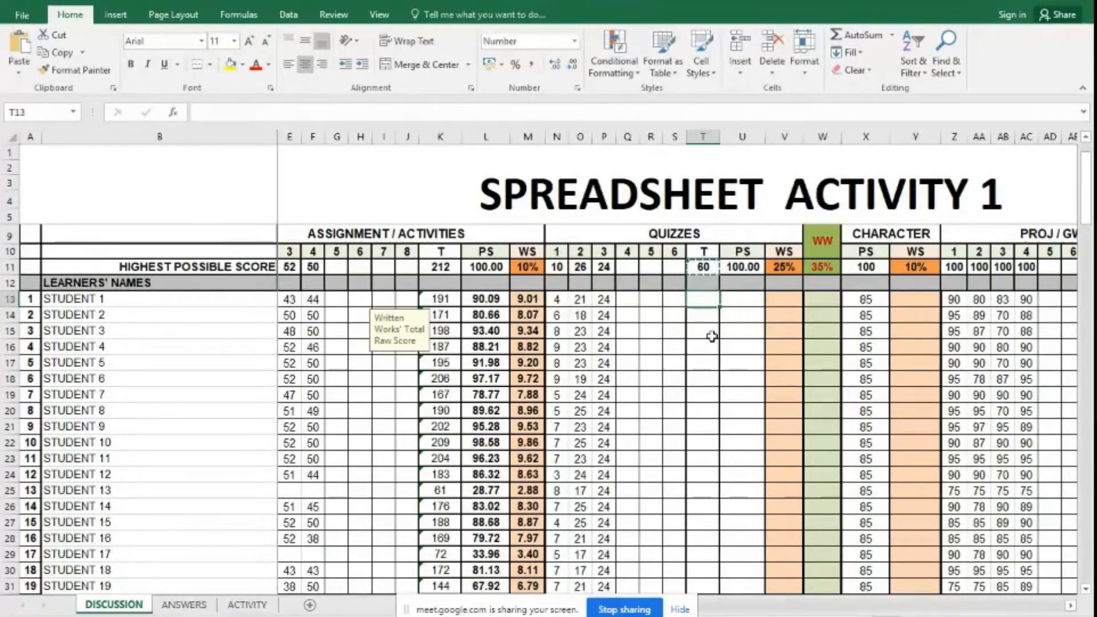
key("ctrl+v")
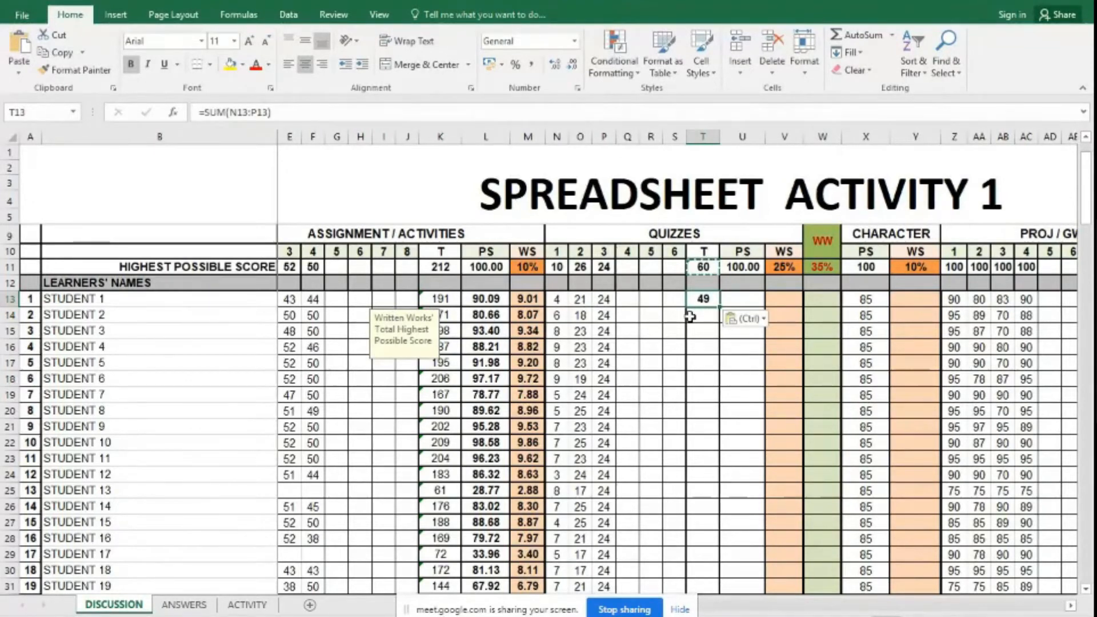
- Fill the quiz total formula from T13 down the T column through Student 42
left_click_drag(719, 307, 702, 480)
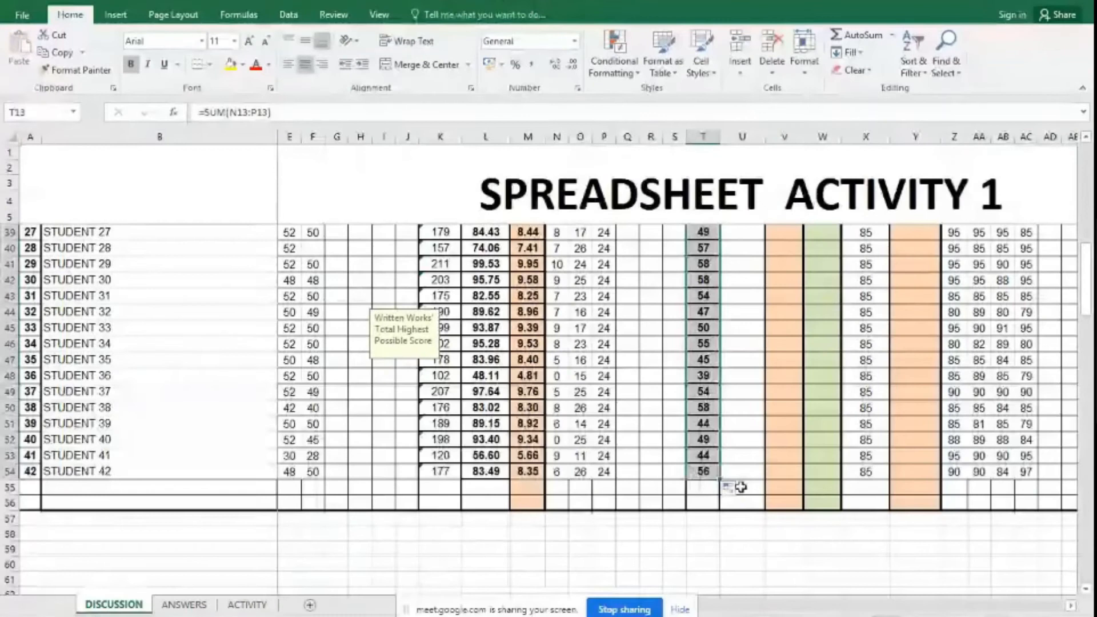
scroll(741, 487, "up", 9)
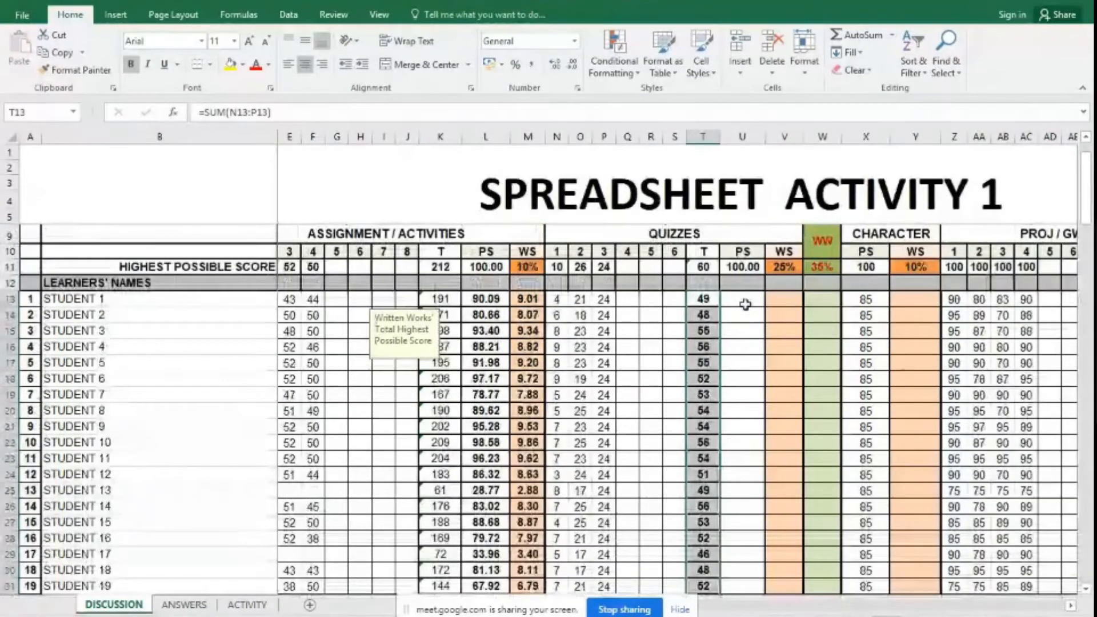
- Enter Student 1's quiz percentage score in U13 as =(T13/$T$11)*100, with the highest possible total as an absolute reference
left_click(745, 305)
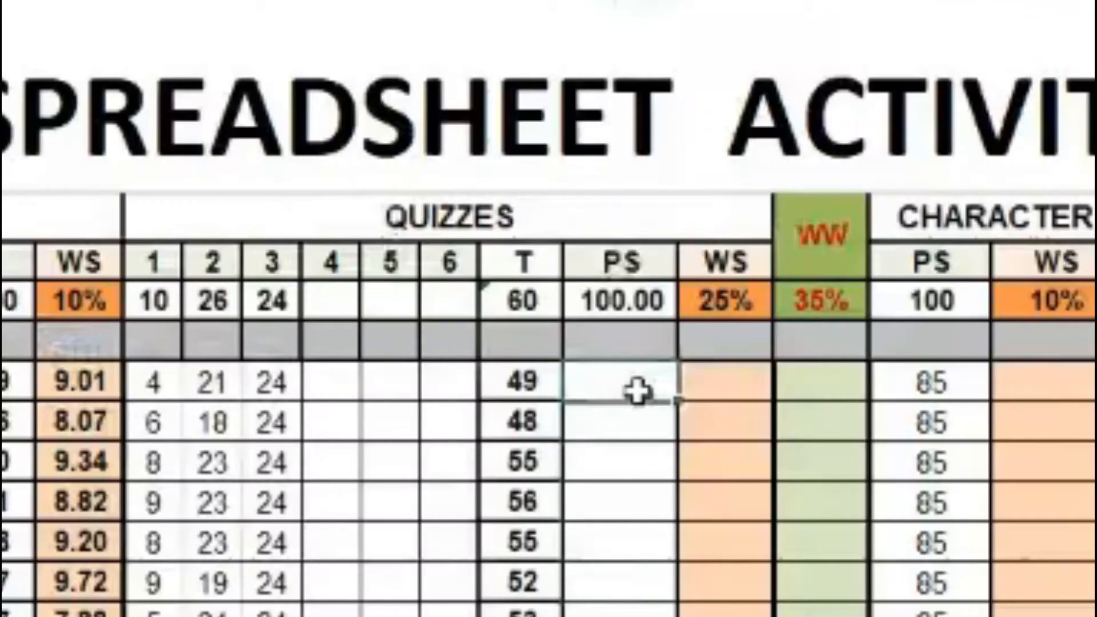
type("=")
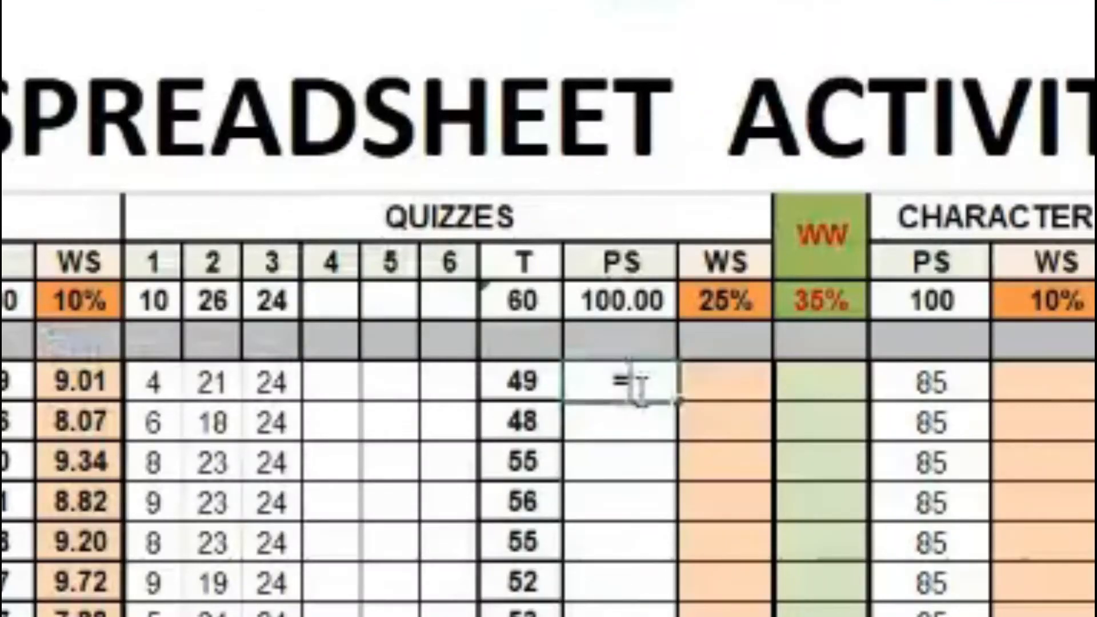
left_click(519, 376)
type("/")
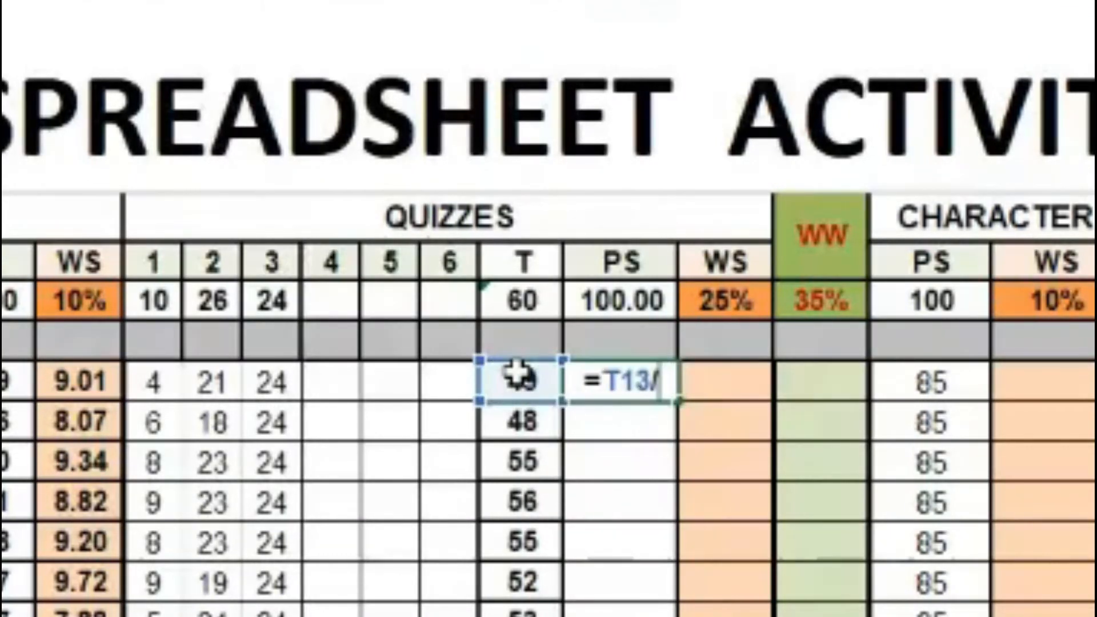
left_click(521, 297)
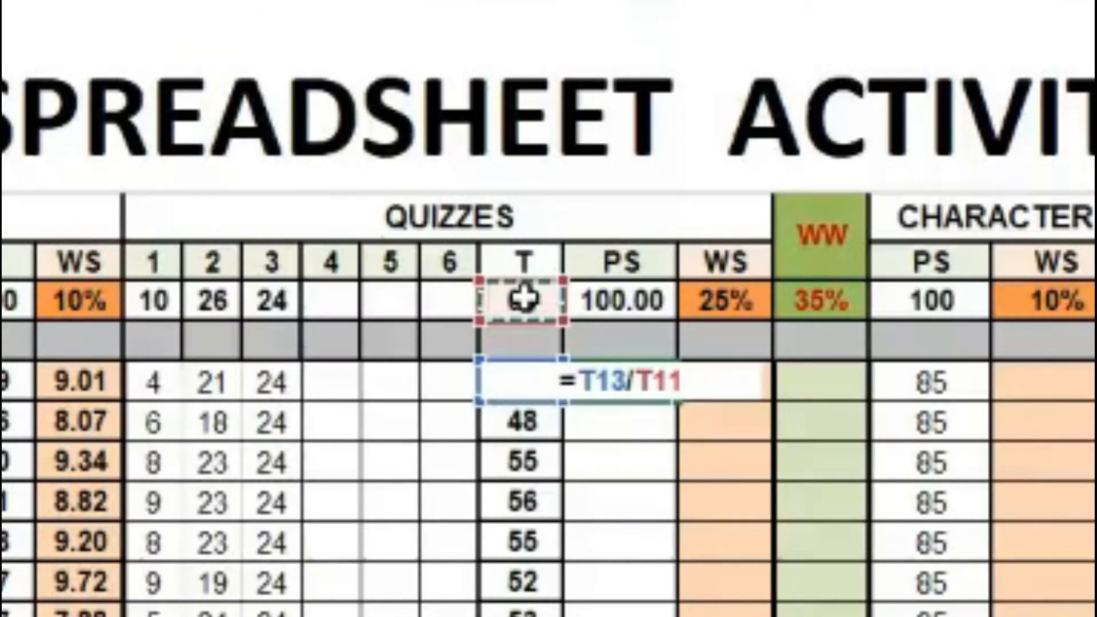
key("F4")
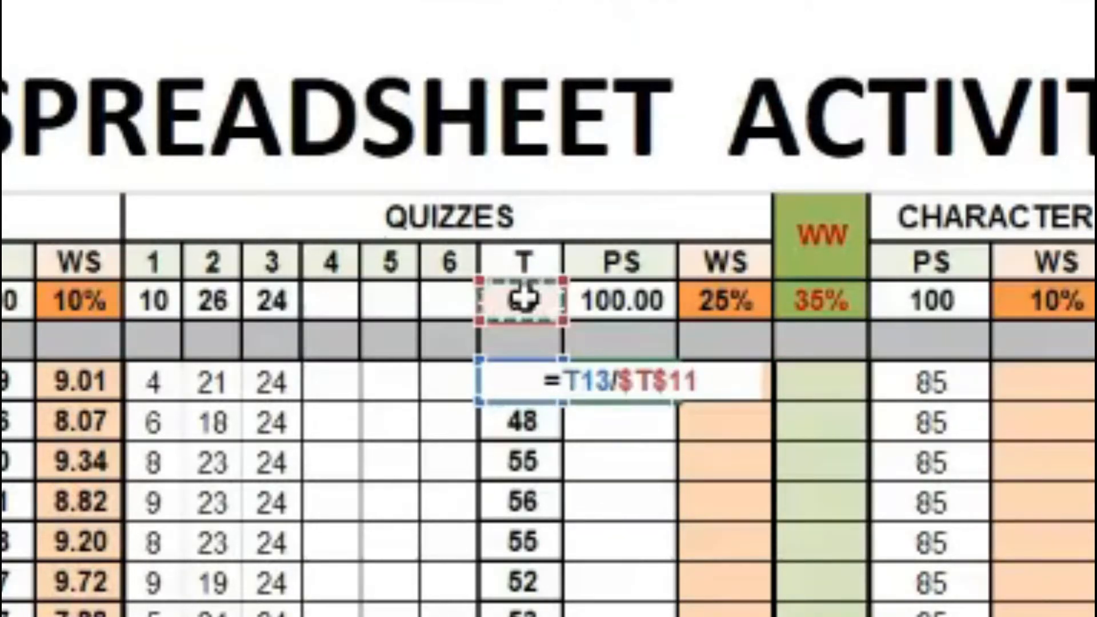
type(")")
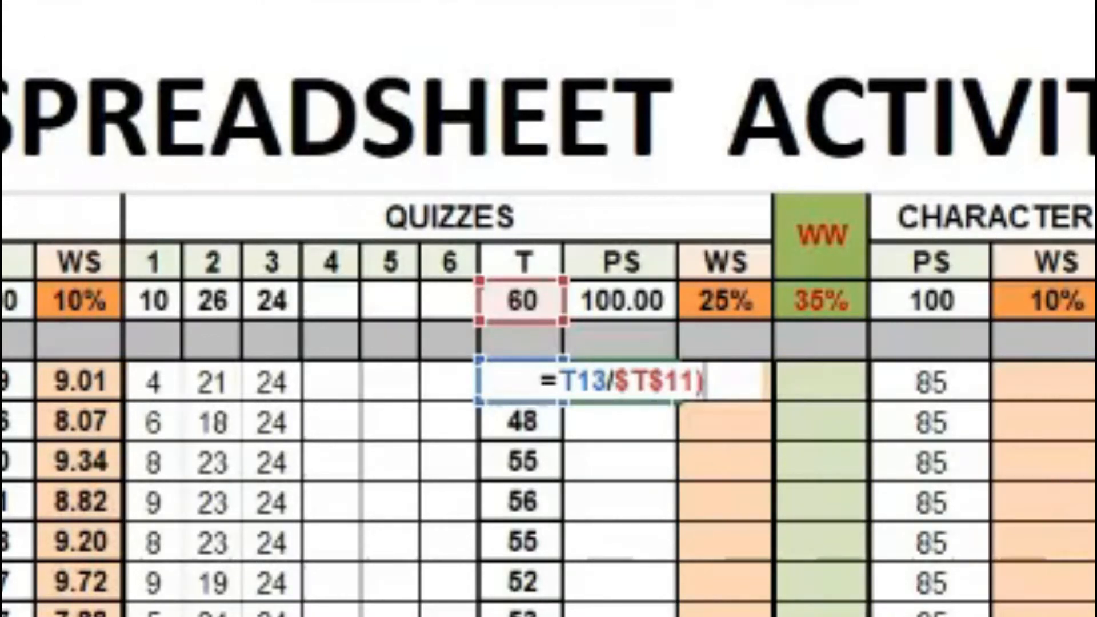
key("Return")
type("(")
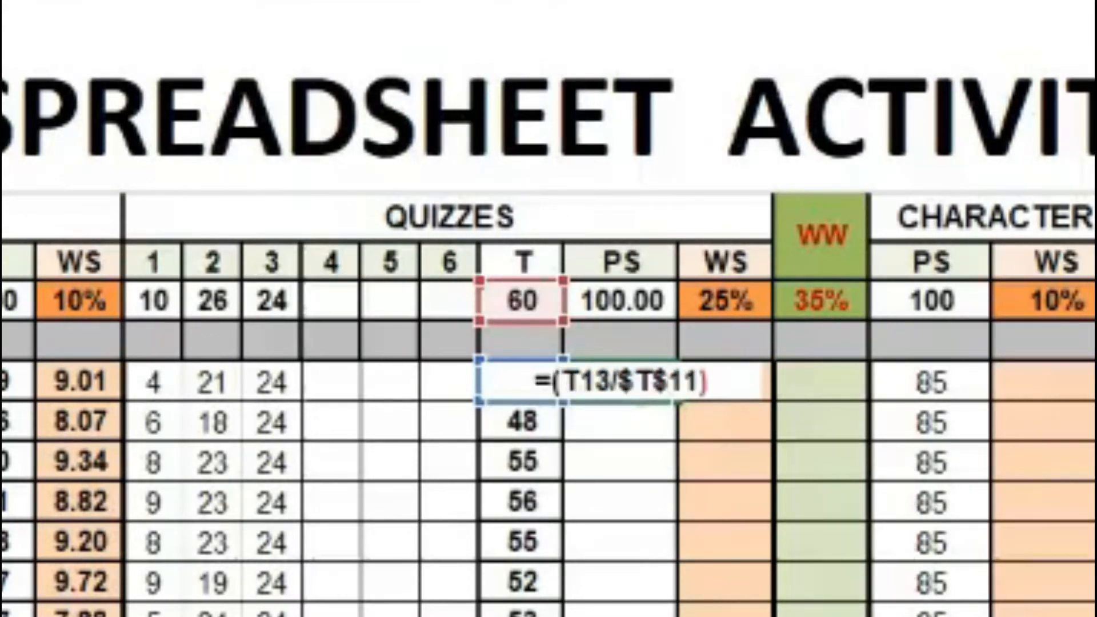
type("*100")
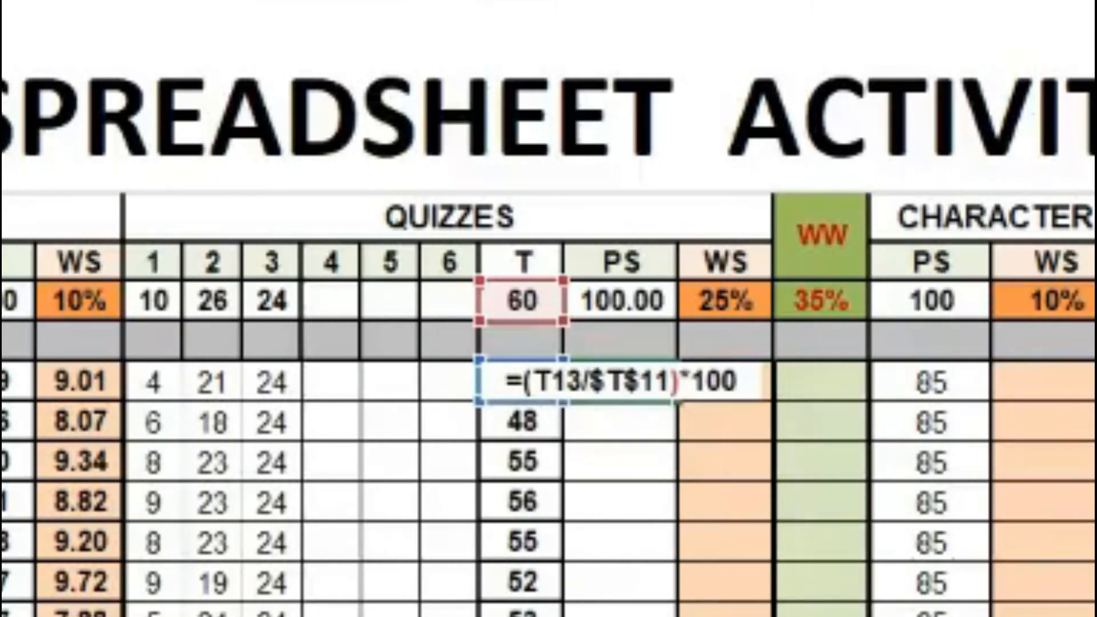
key("Return")
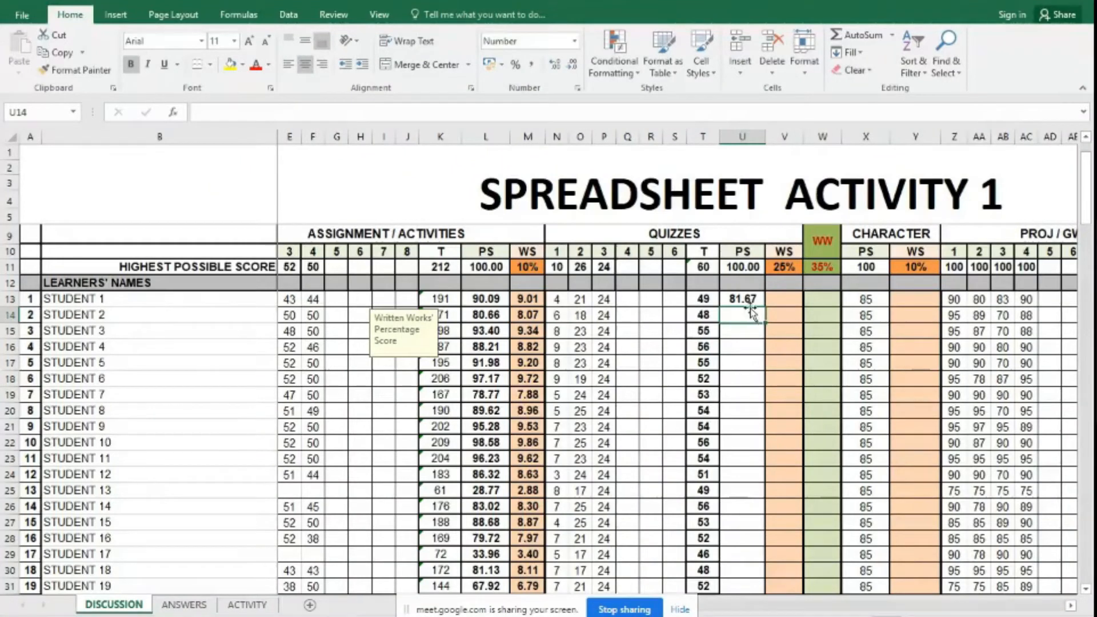
- Fill the quiz percentage score formula from U13 down the PS column through Student 42
left_click(748, 299)
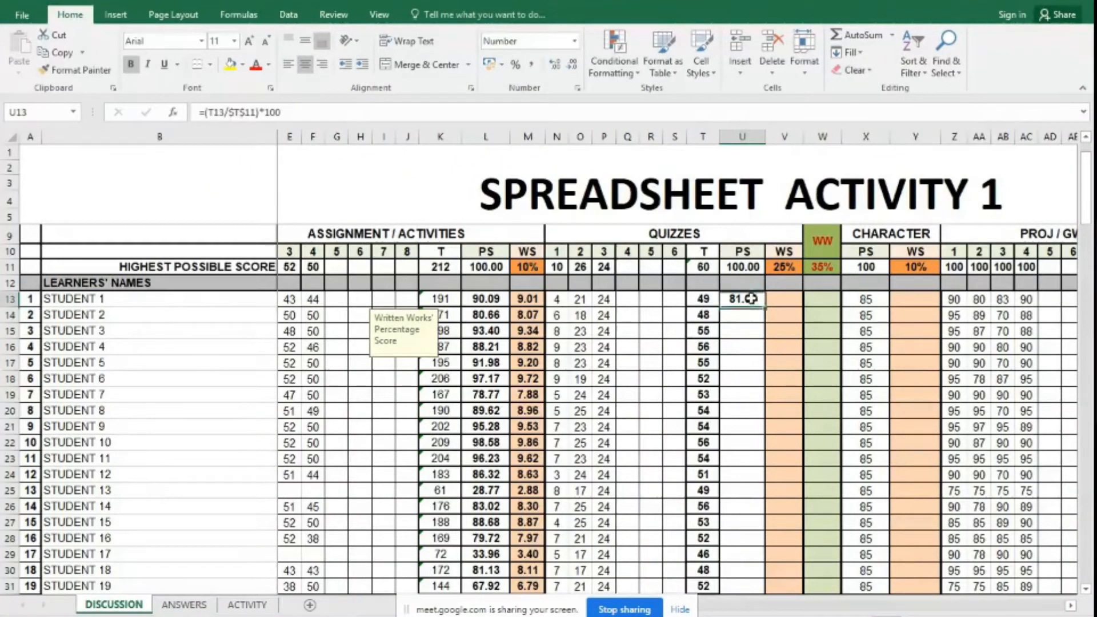
left_click(707, 298)
left_click(706, 267)
left_click(738, 301)
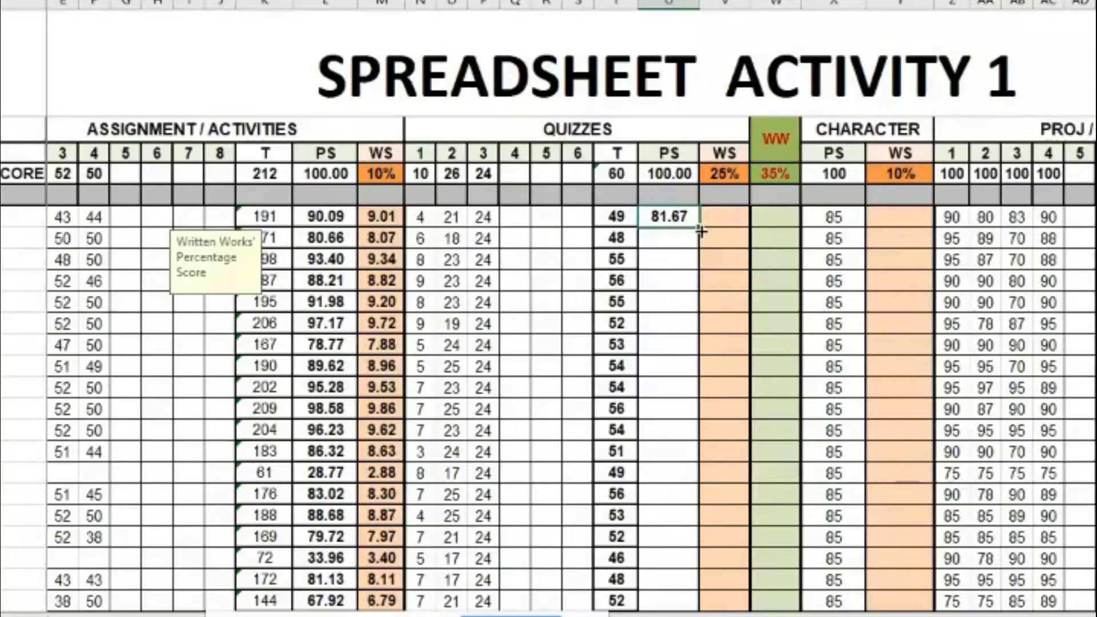
left_click_drag(769, 314, 713, 579)
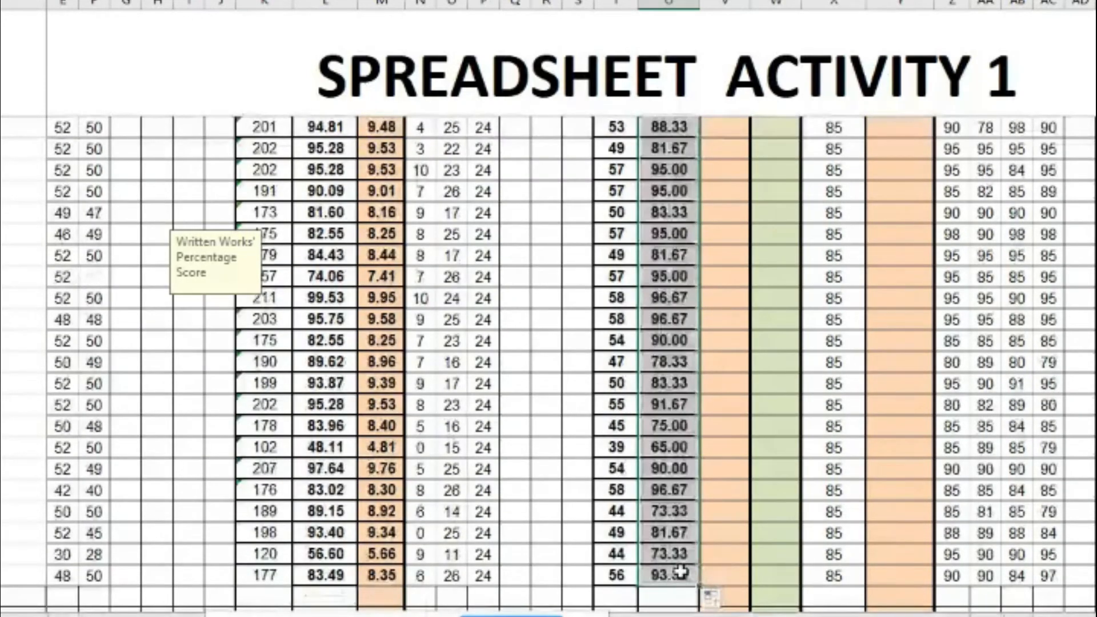
scroll(734, 512, "up", 10)
scroll(744, 497, "up", 3)
- Enter Student 1's quiz weighted score in V13 as =U13*$V$11, with the 25% weight as an absolute reference
left_click(728, 416)
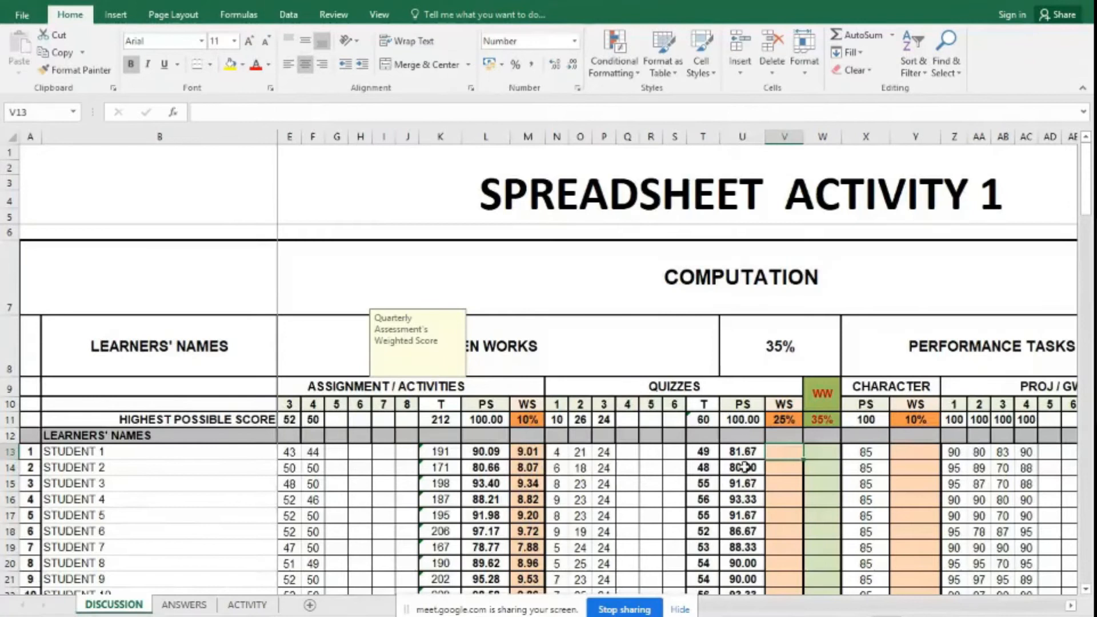
scroll(749, 453, "down", 2)
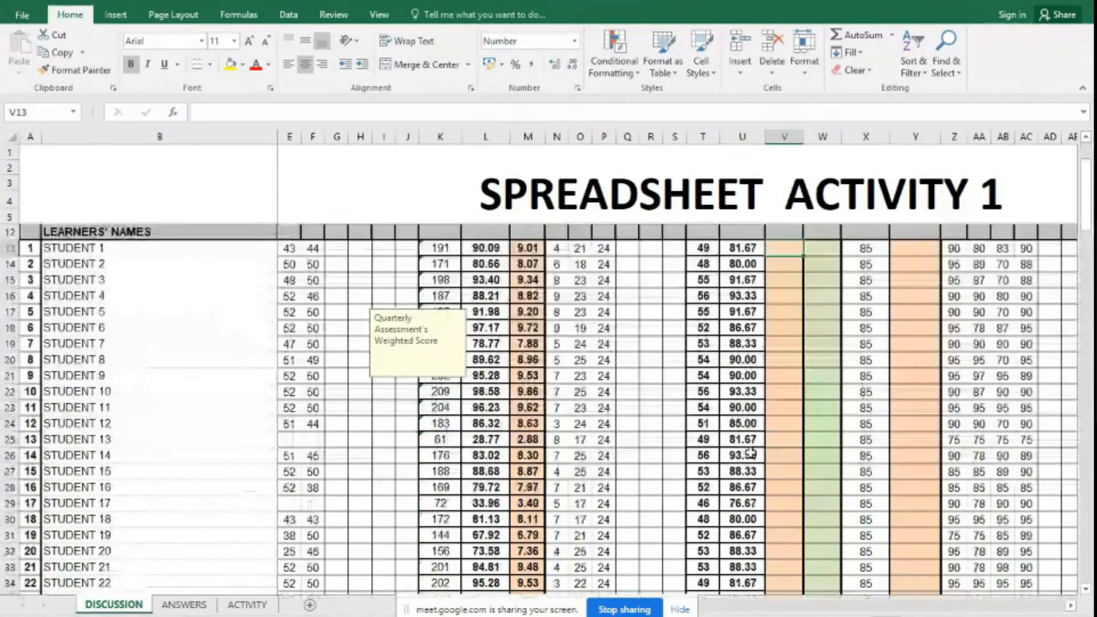
scroll(750, 453, "up", 1)
type("=")
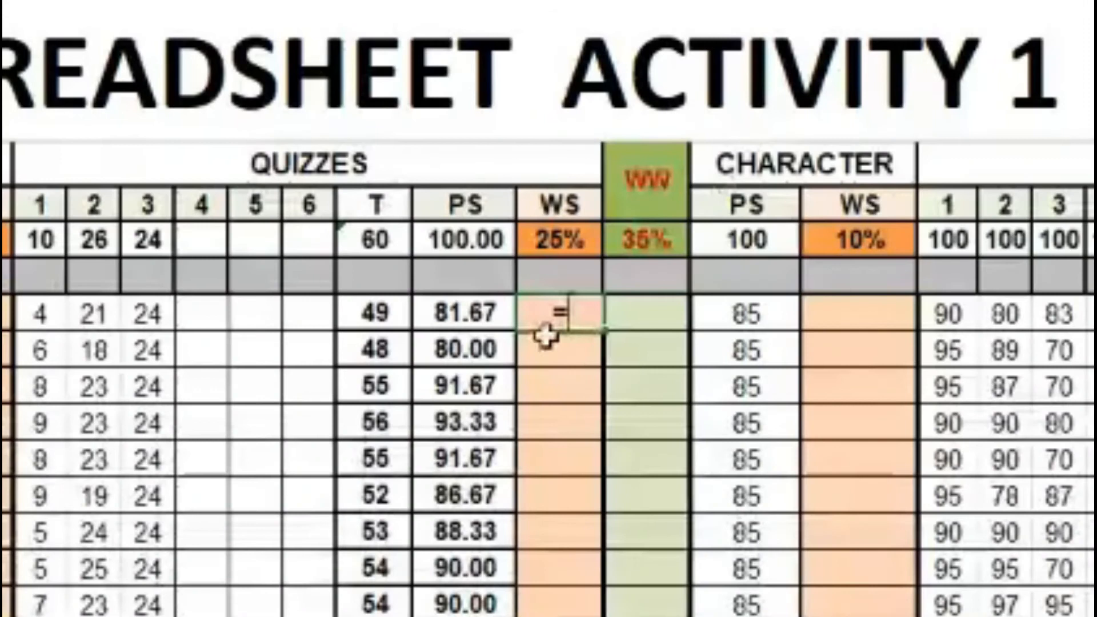
left_click(469, 313)
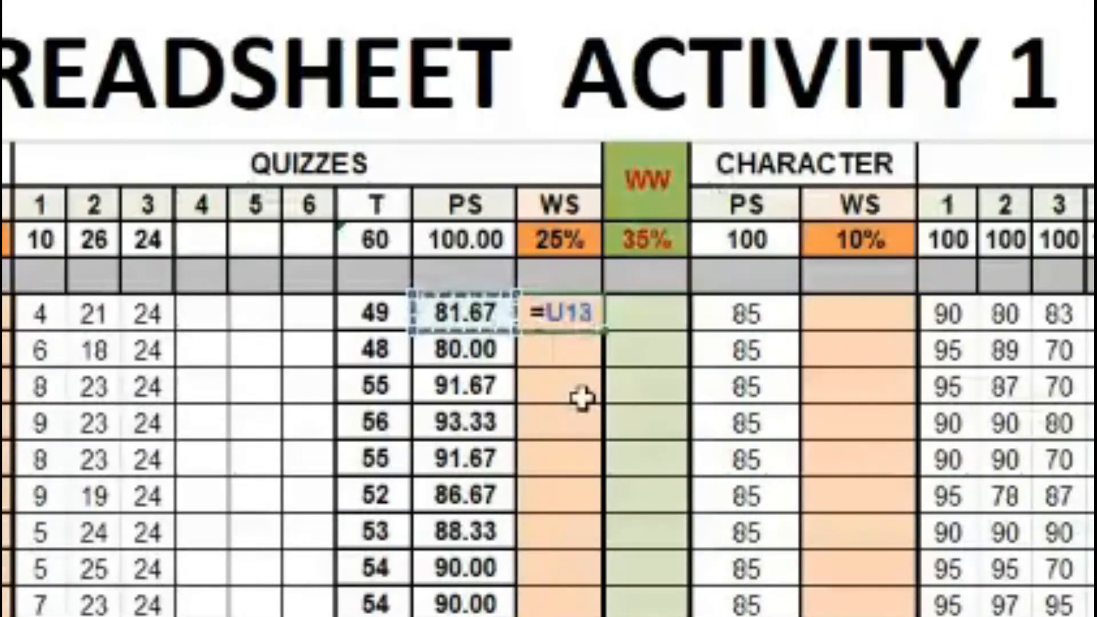
type("*")
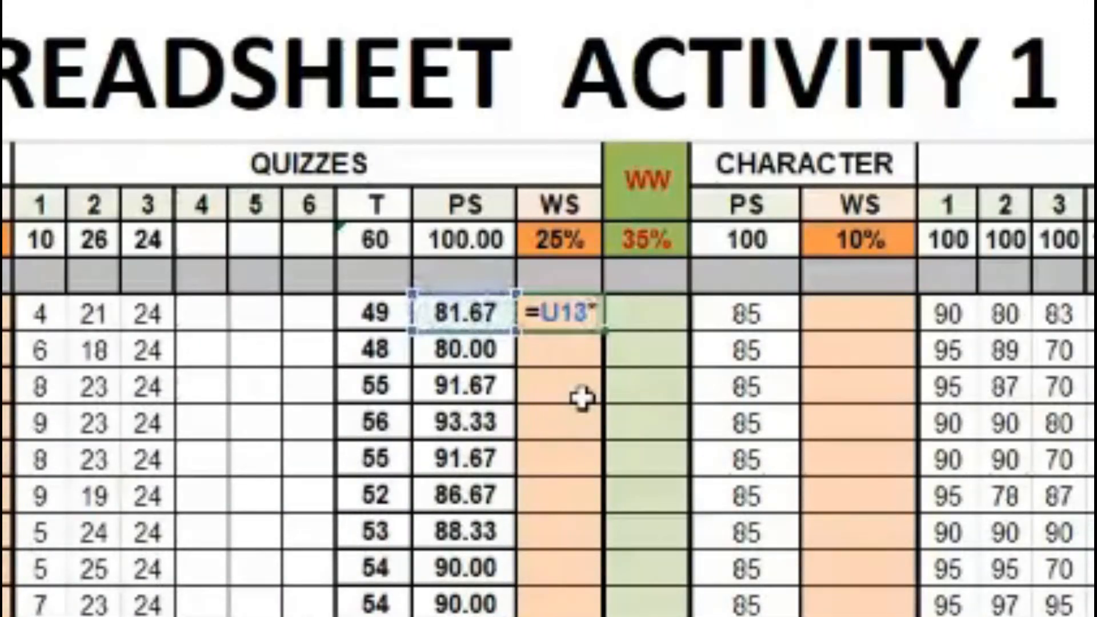
left_click(564, 239)
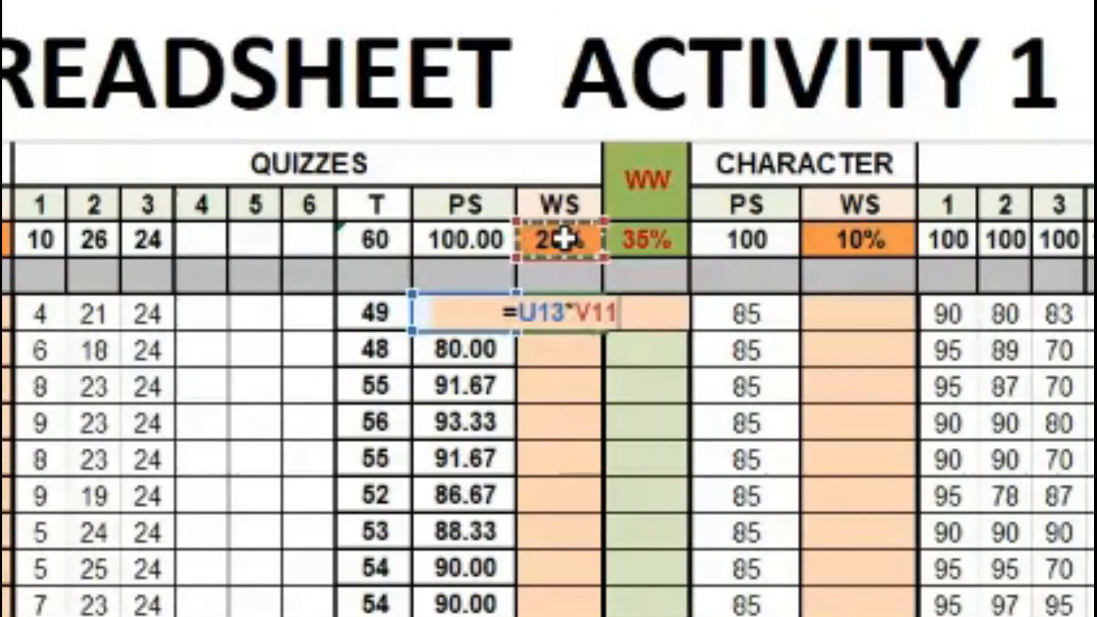
key("F4")
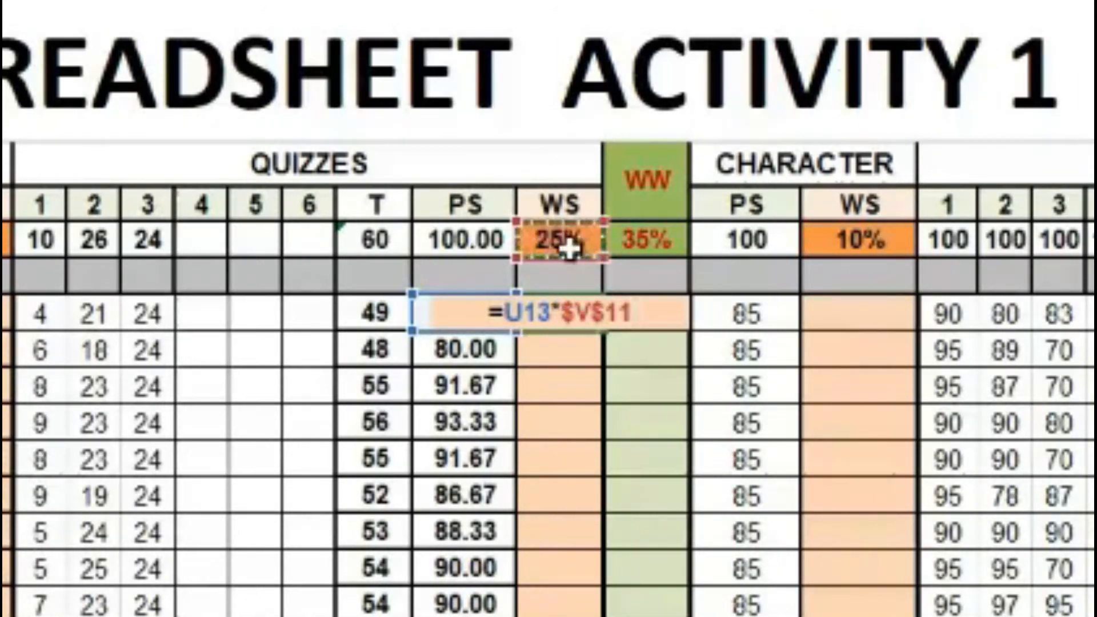
key("Return")
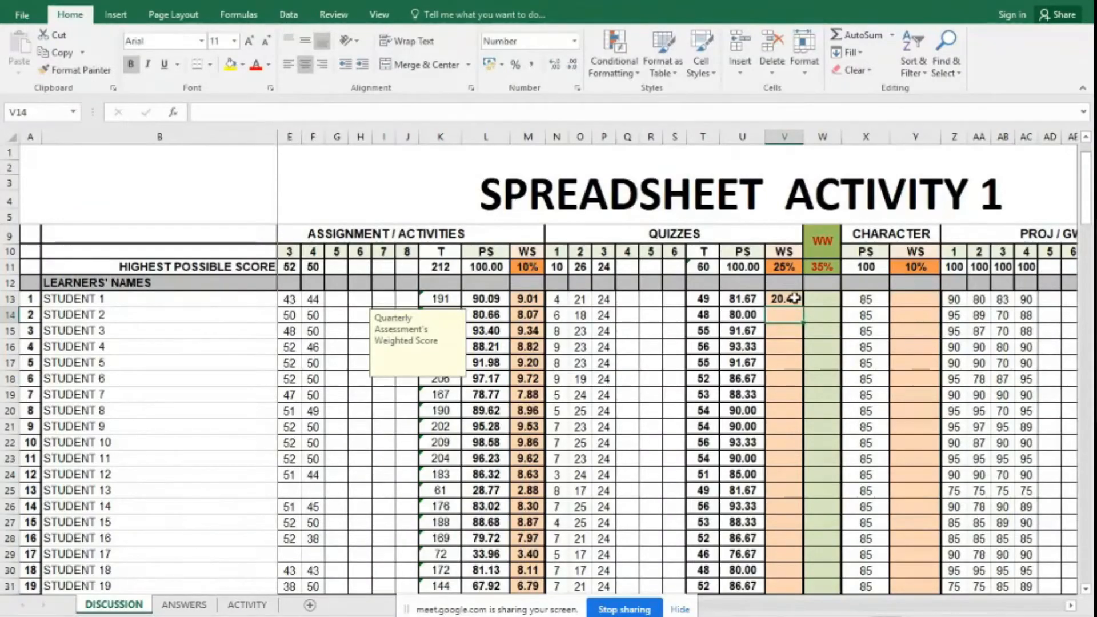
- Fill the quiz weighted score formula from V13 down the WS column through Student 42
left_click(794, 298)
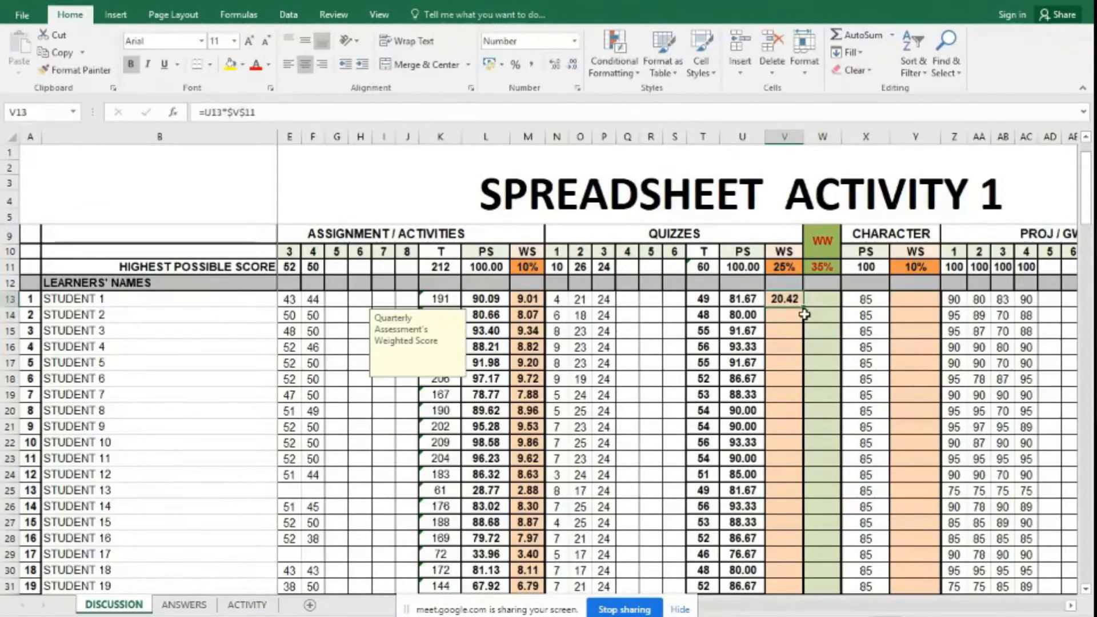
left_click_drag(804, 307, 797, 547)
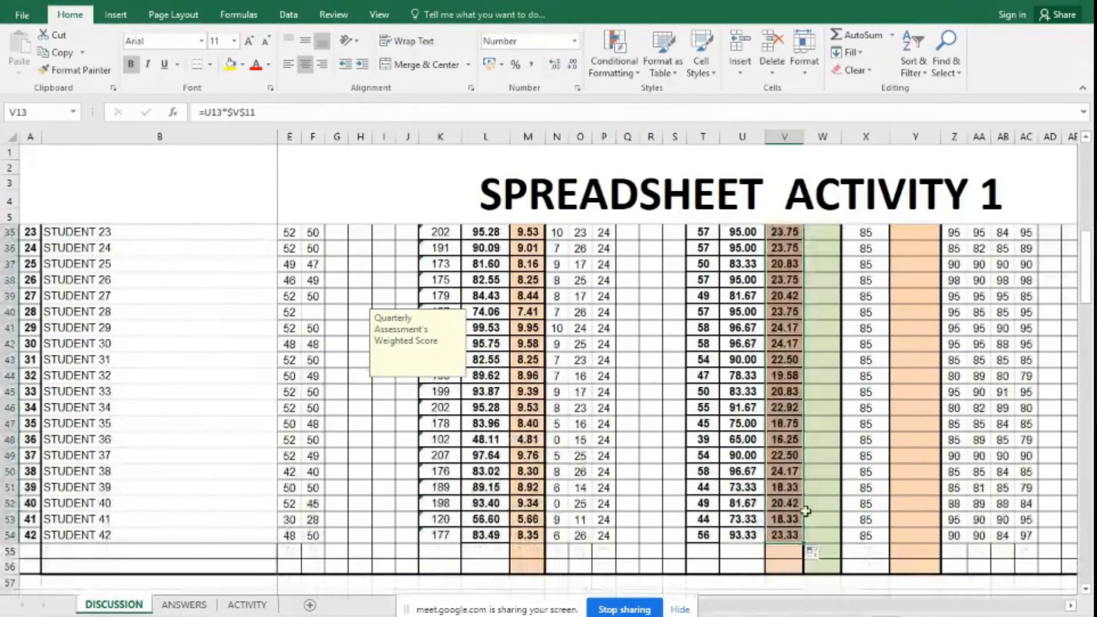
scroll(839, 506, "up", 1)
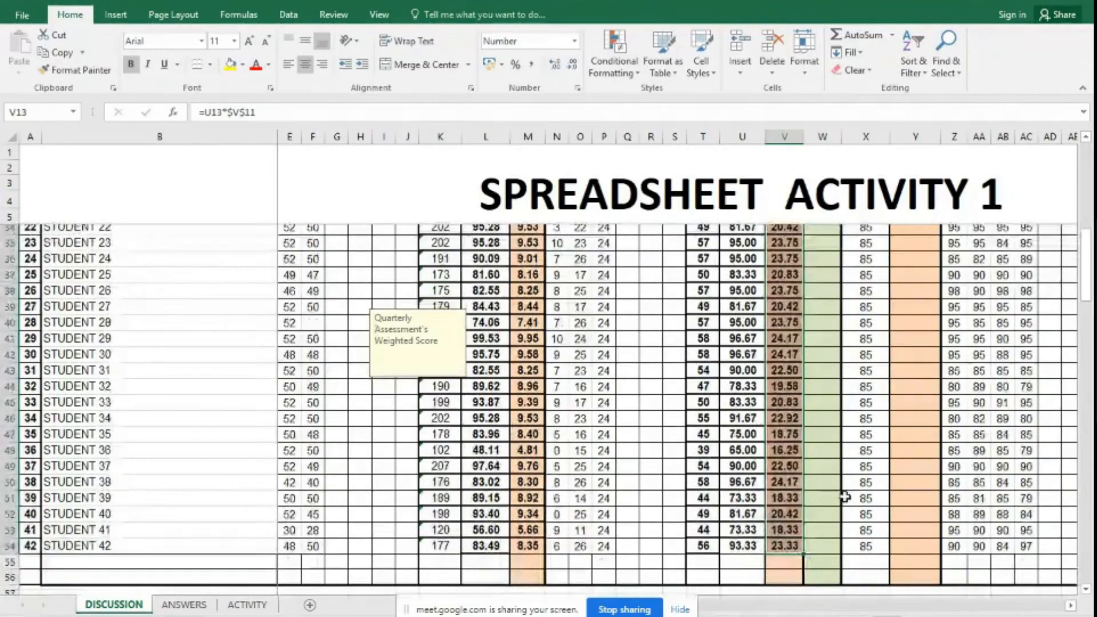
scroll(845, 497, "up", 10)
left_click(784, 468)
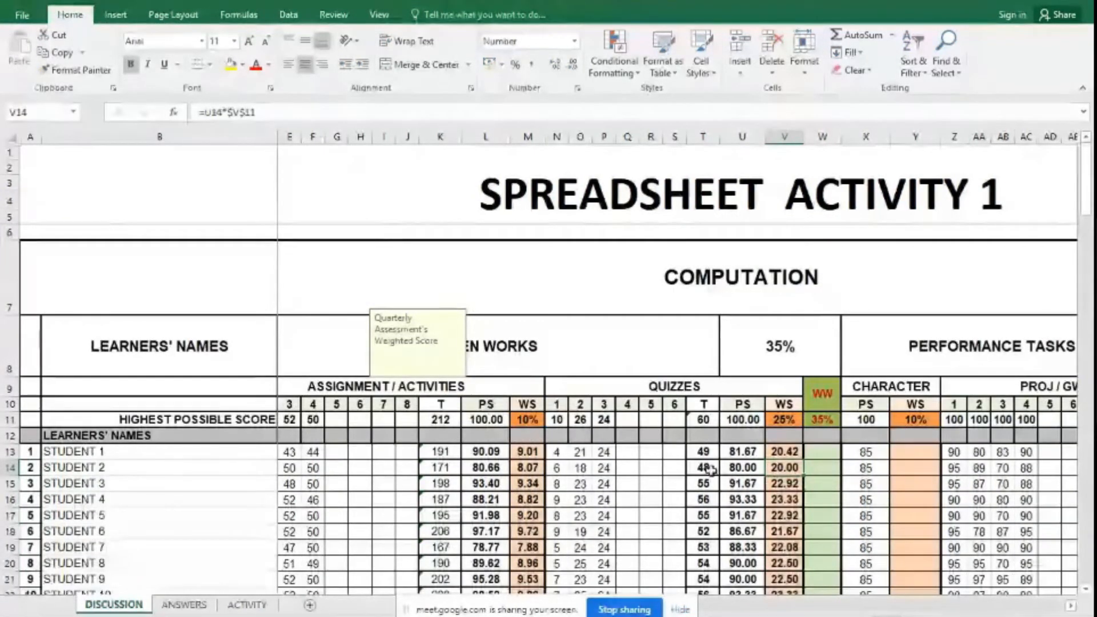
- Enter Student 1's Written Works score in W13 as =M13+V13, adding the assignment and quiz weighted scores
left_click(822, 393)
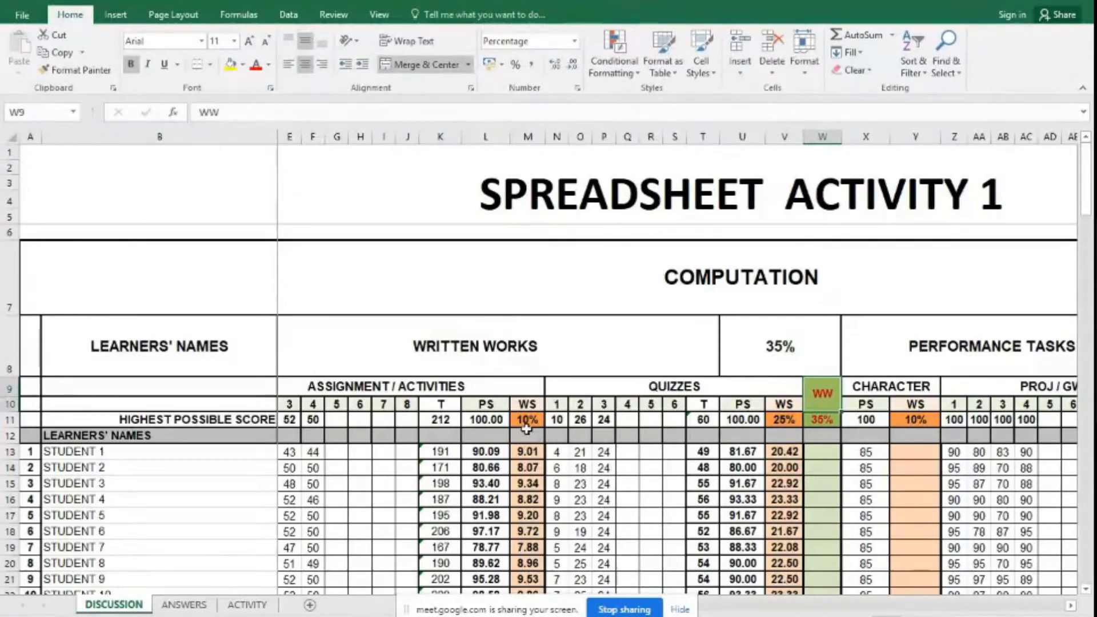
left_click(526, 421)
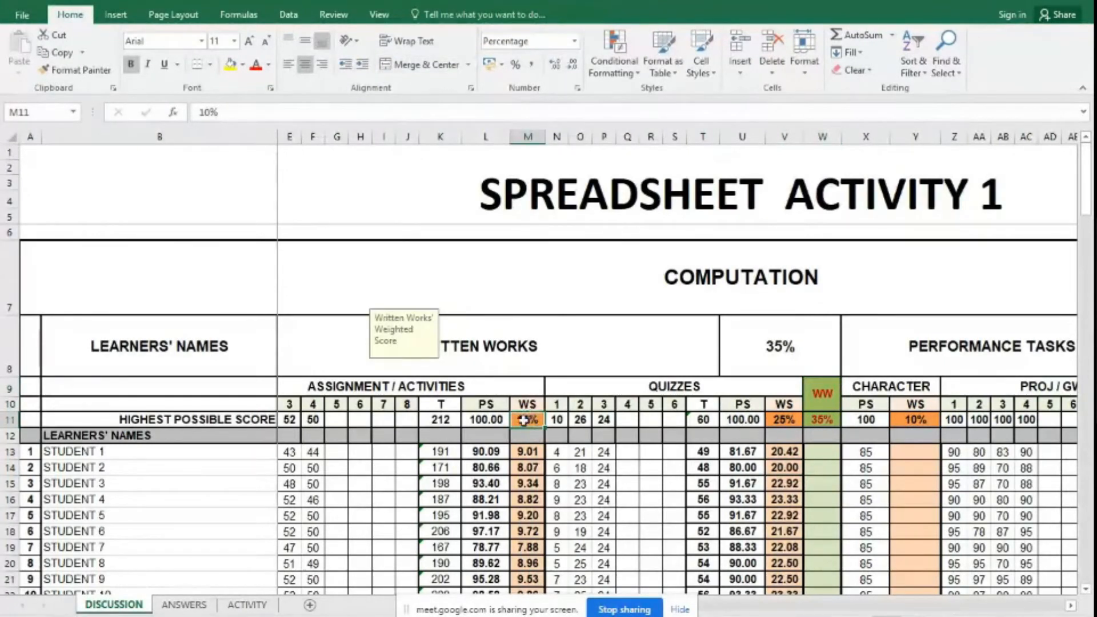
left_click(793, 418)
left_click(822, 453)
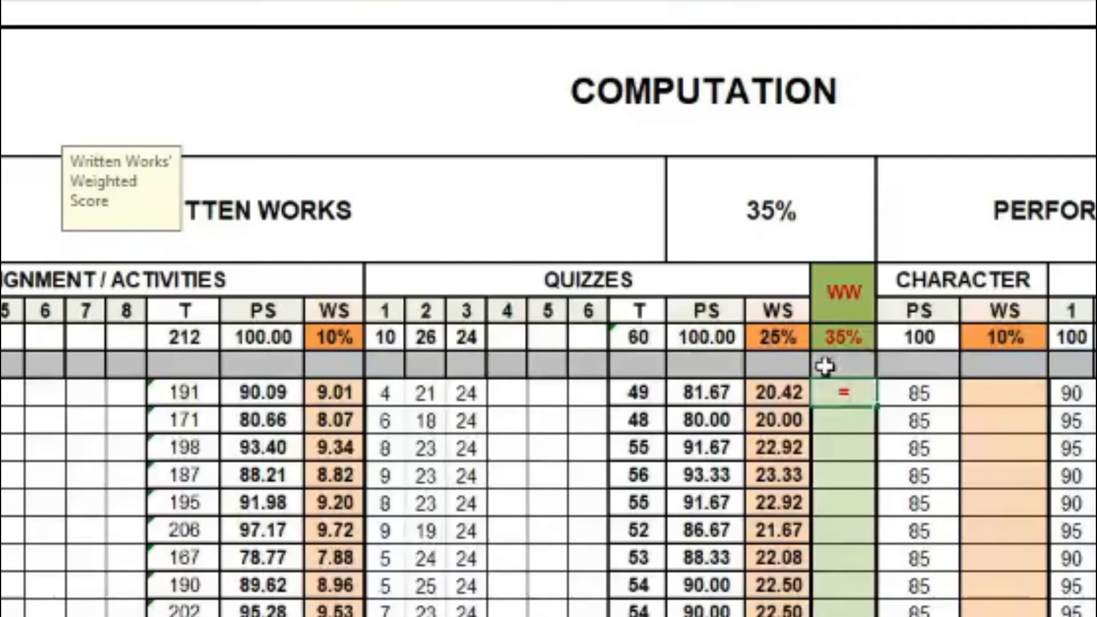
left_click(332, 392)
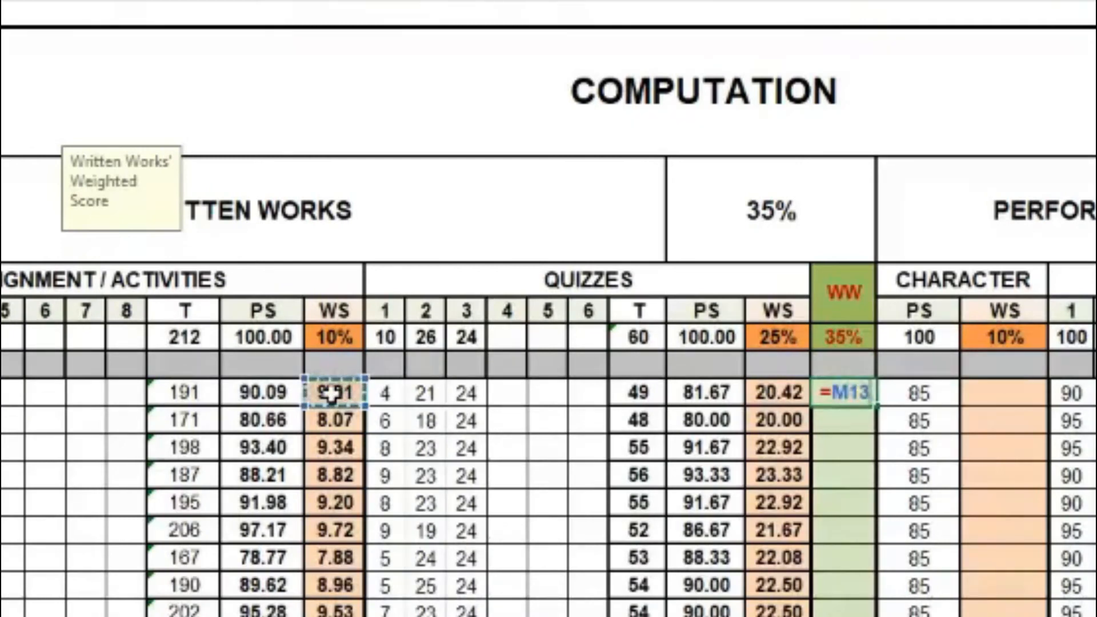
type("+")
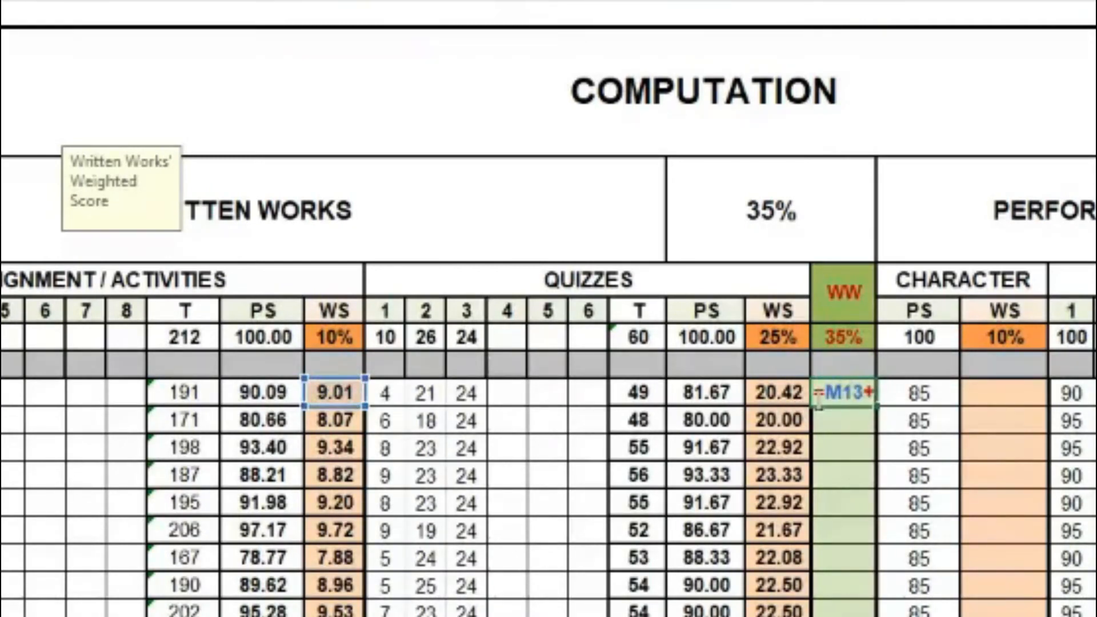
left_click(785, 394)
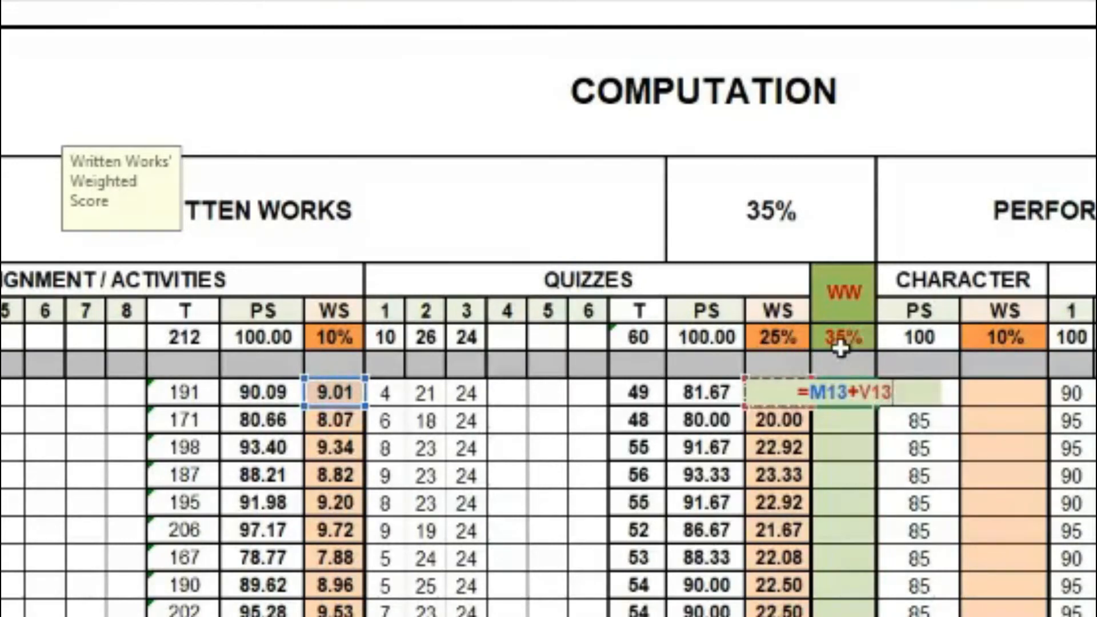
key("Return")
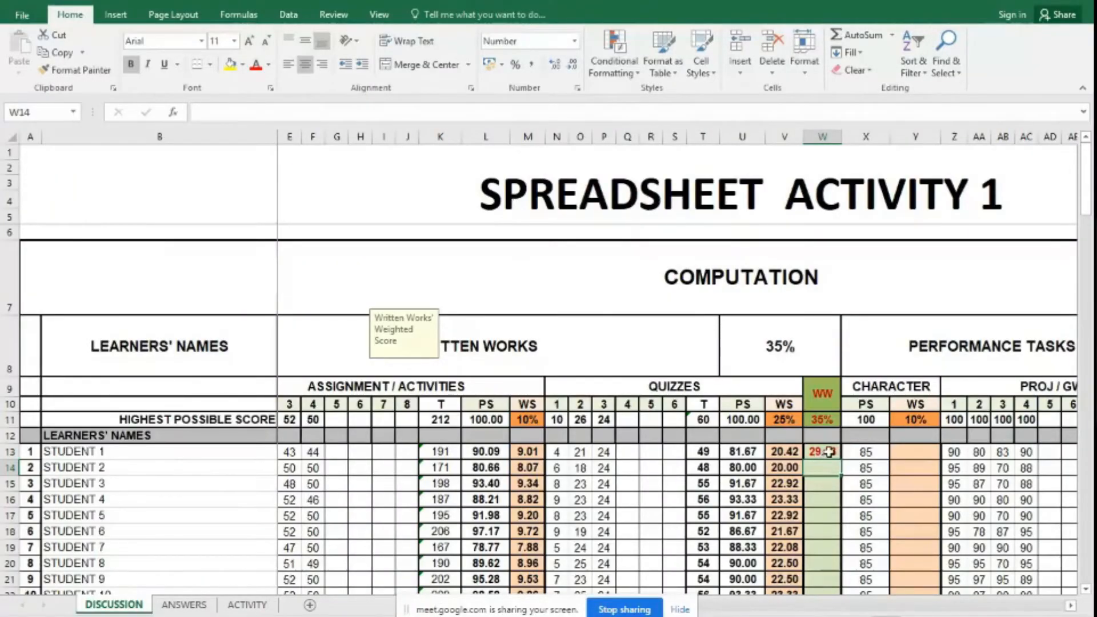
- Fill the Written Works formula from W13 down the WW column for the remaining students
left_click(829, 452)
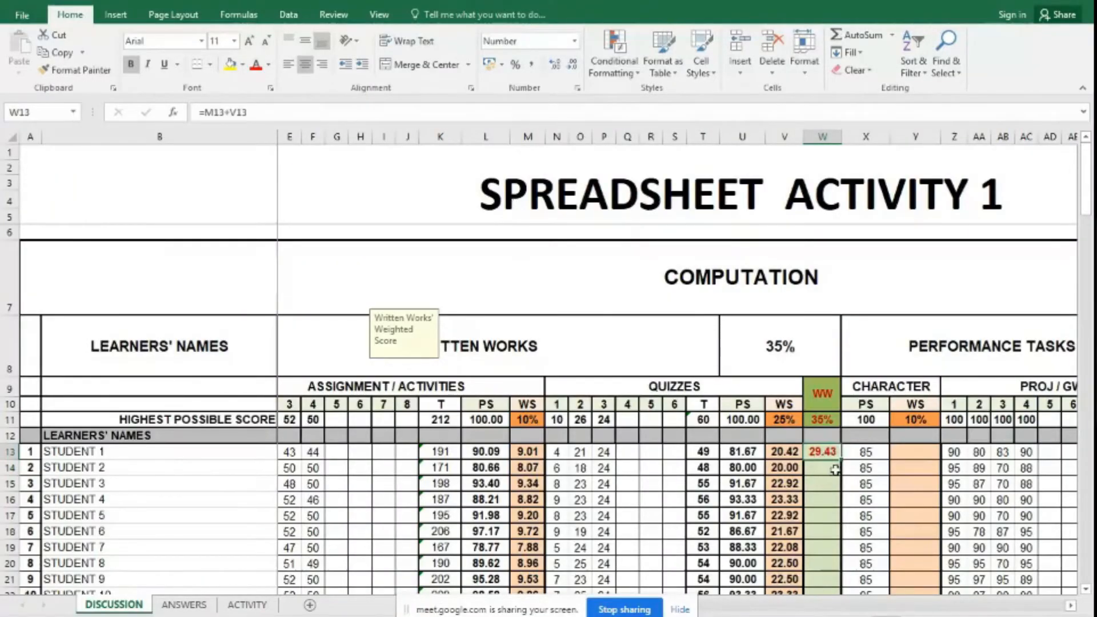
left_click_drag(842, 462, 845, 526)
left_click_drag(846, 583, 828, 537)
scroll(966, 557, "up", 3)
scroll(932, 480, "up", 6)
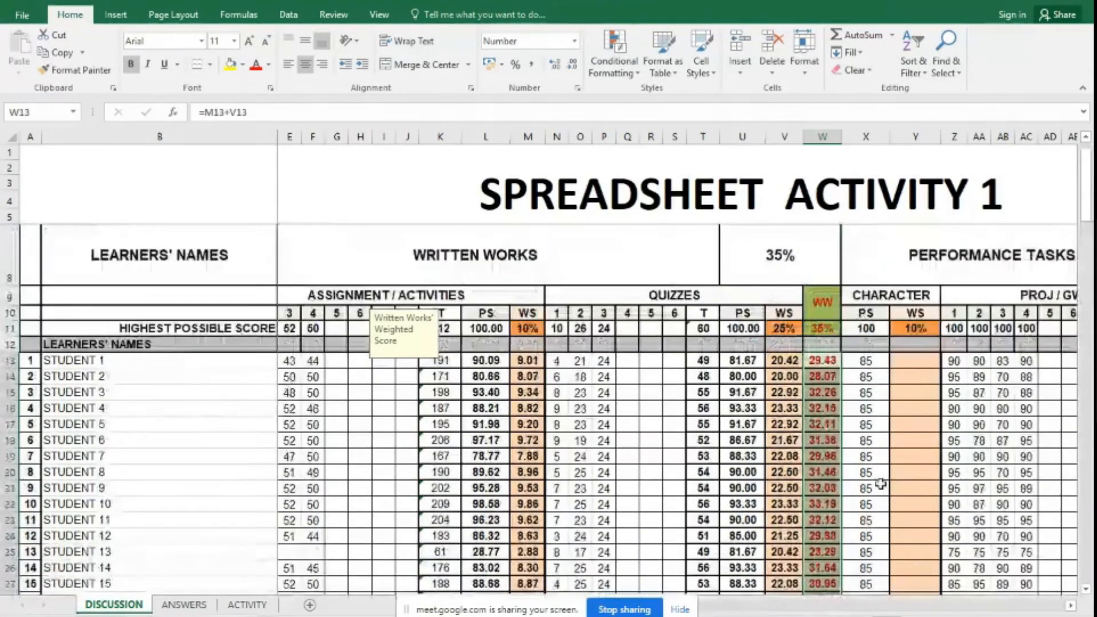
- Examine the Performance Tasks, Quarterly Assessment and Grade columns and the student rows down to Student 42
key("Down")
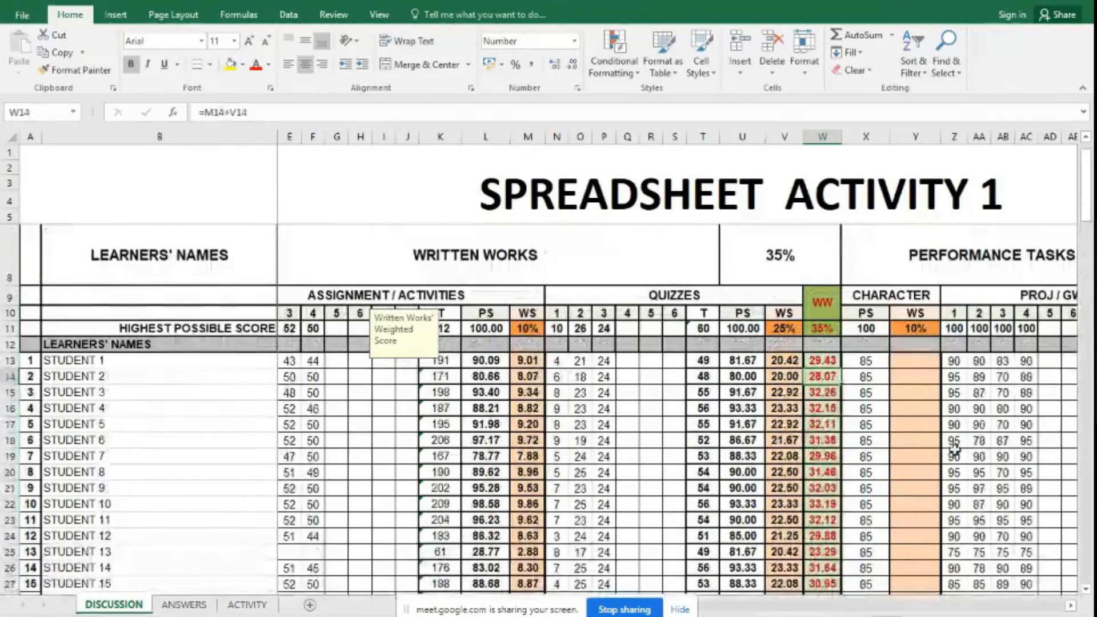
key("Left")
key("Up")
key("Up")
key("Up")
key("Up")
key("Left")
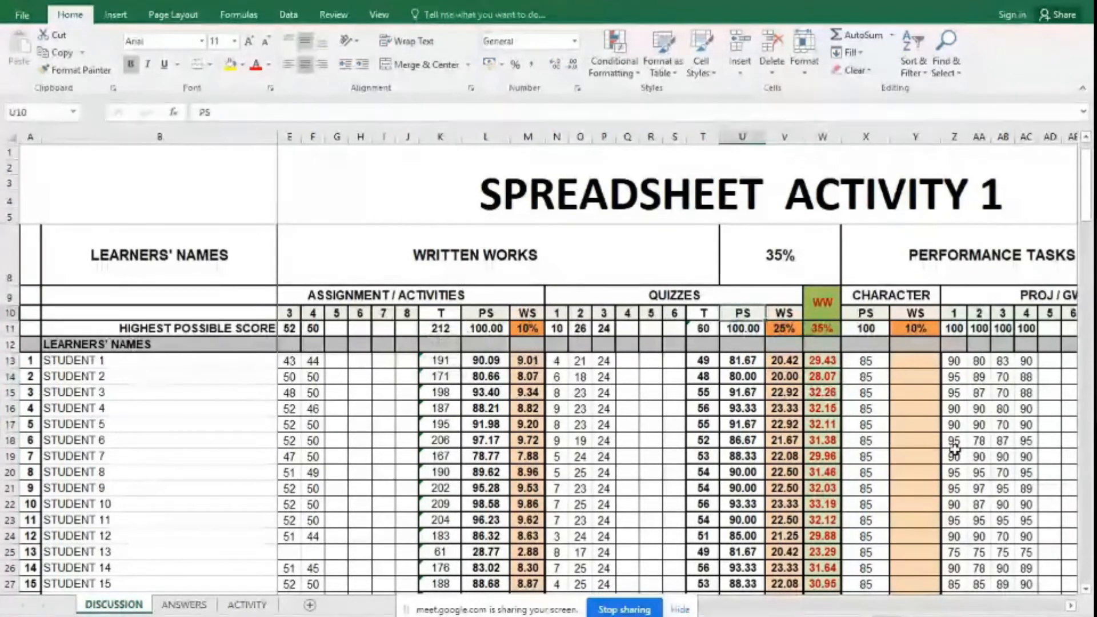
key("Right")
key("Right")
key("Right")
key("Right")
key("Right")
key("Right")
key("Right")
key("Right")
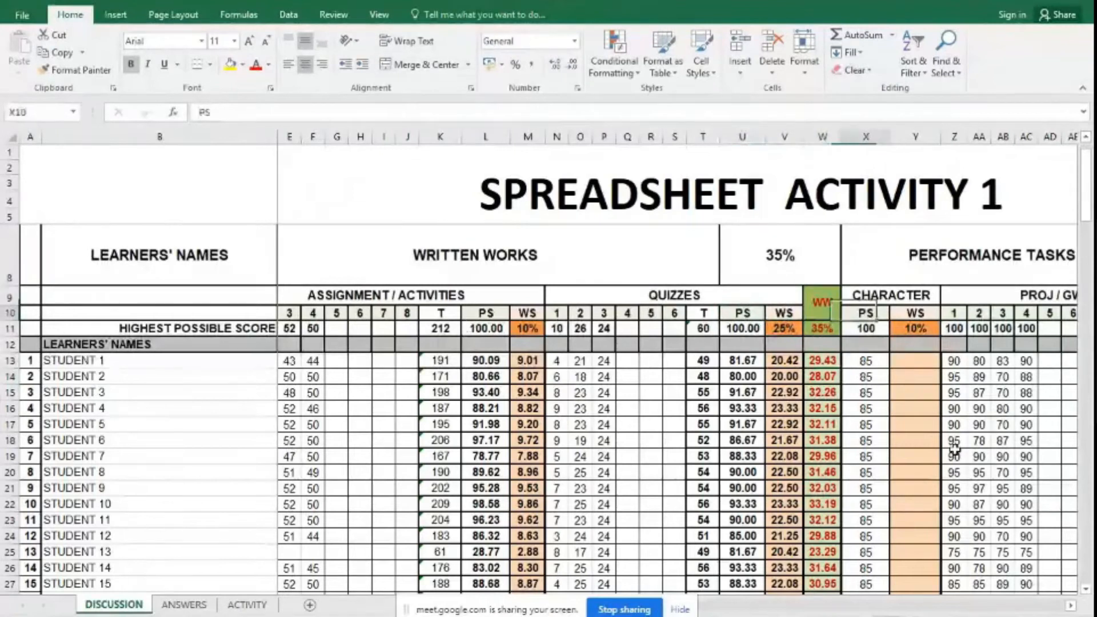
key("Right")
key("Right")
key("Right")
key("Right")
key("Right")
key("Right")
key("Right")
key("Right")
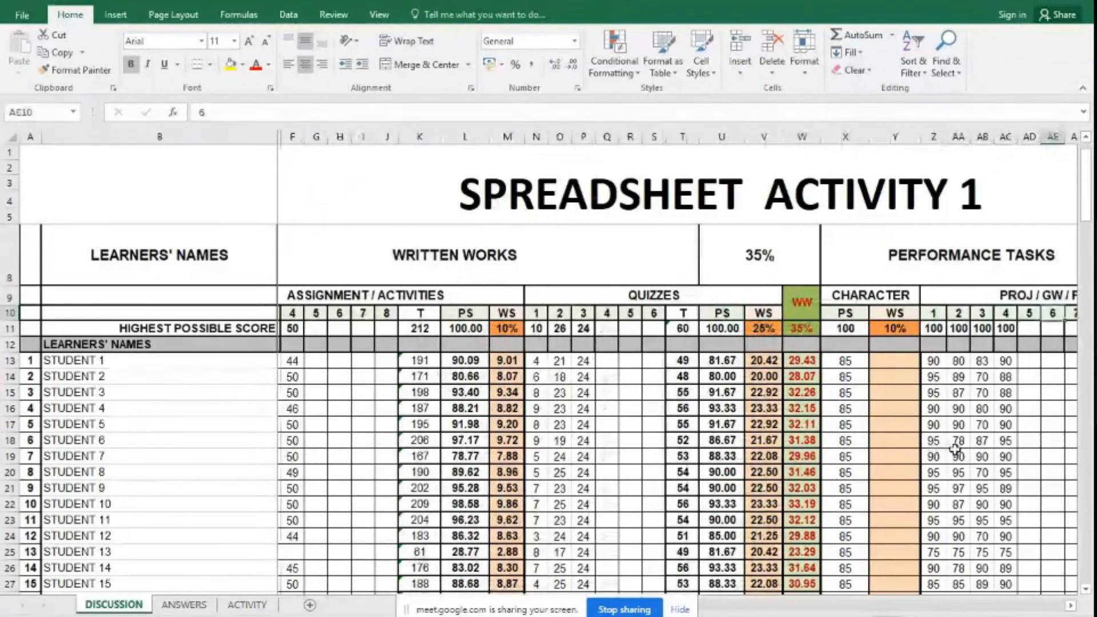
key("Right")
key("Right")
key("Right")
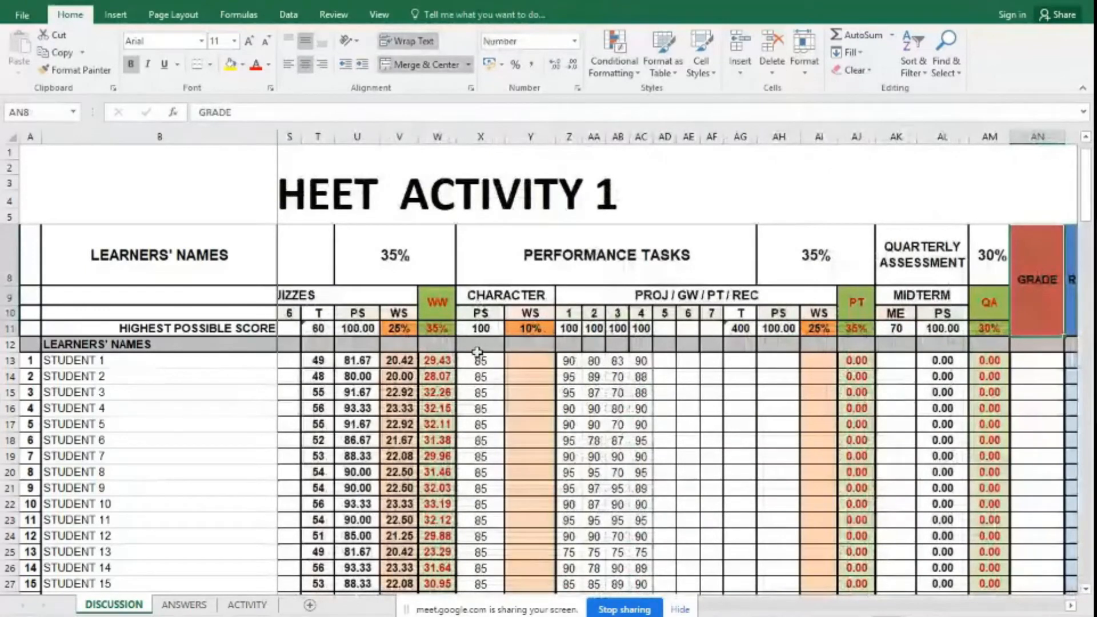
scroll(481, 409, "down", 10)
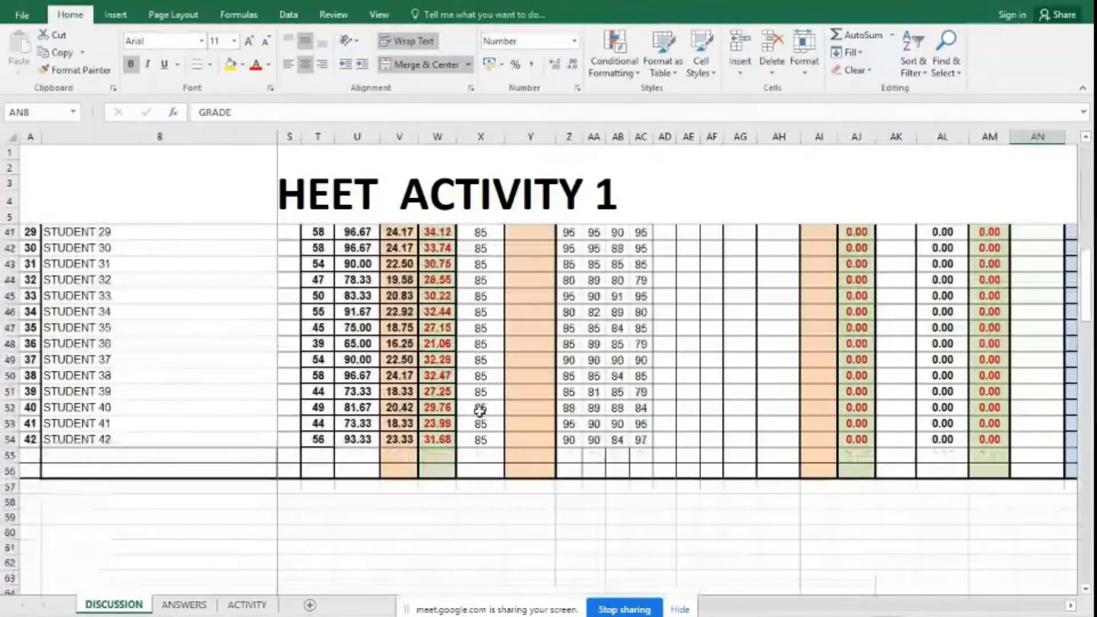
scroll(480, 408, "up", 12)
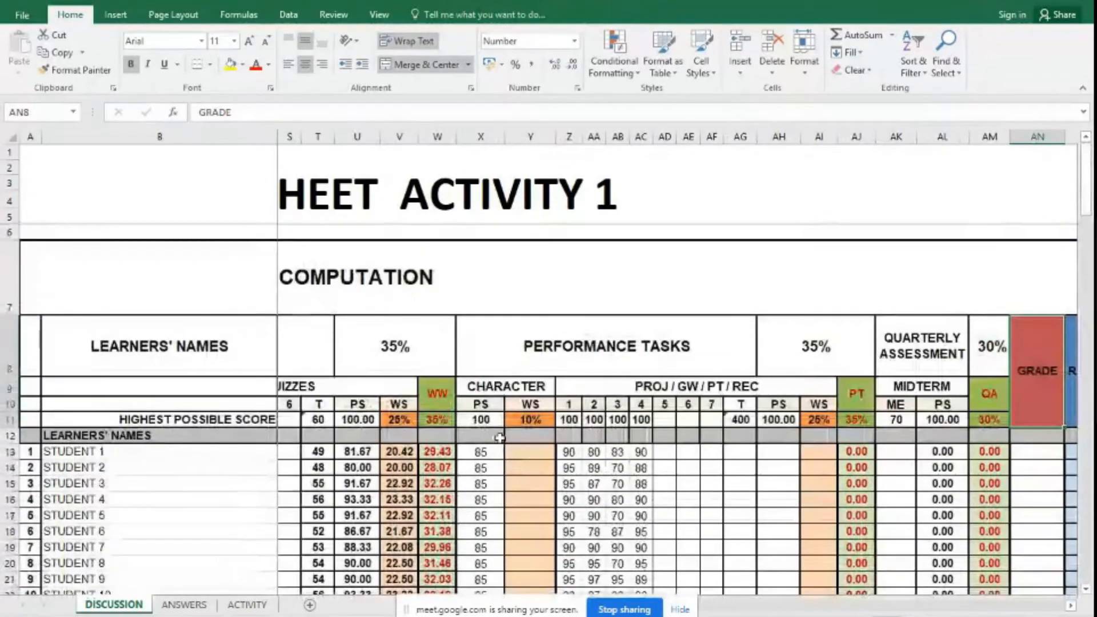
- Enter Student 1's character weighted score in Y13 as =X13*$Y$11, with the 10% weight as an absolute reference
left_click(479, 405)
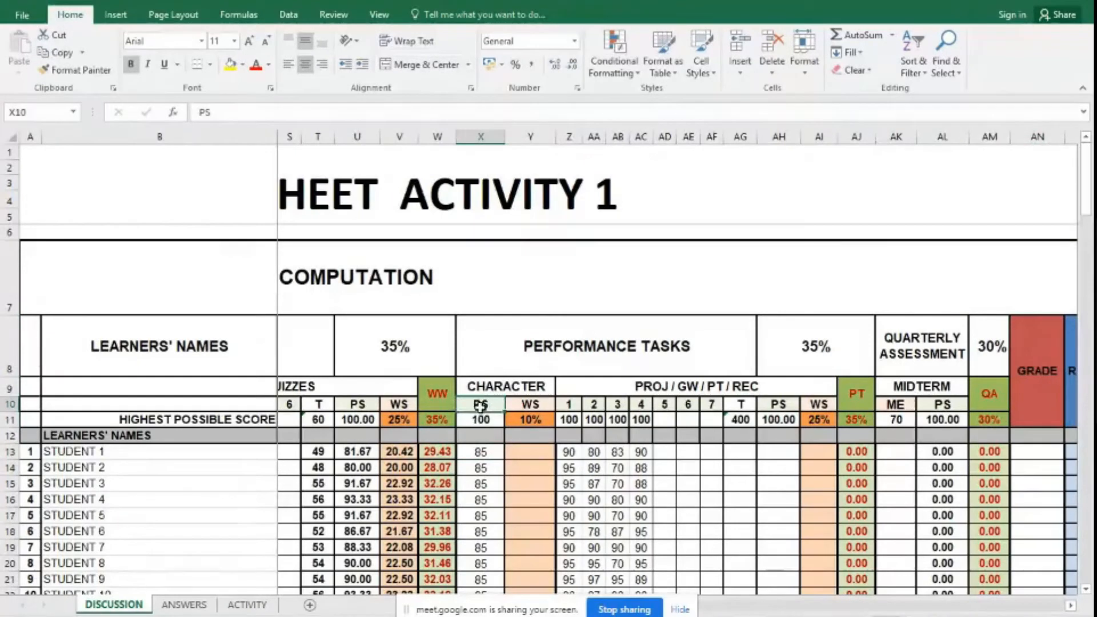
left_click(533, 452)
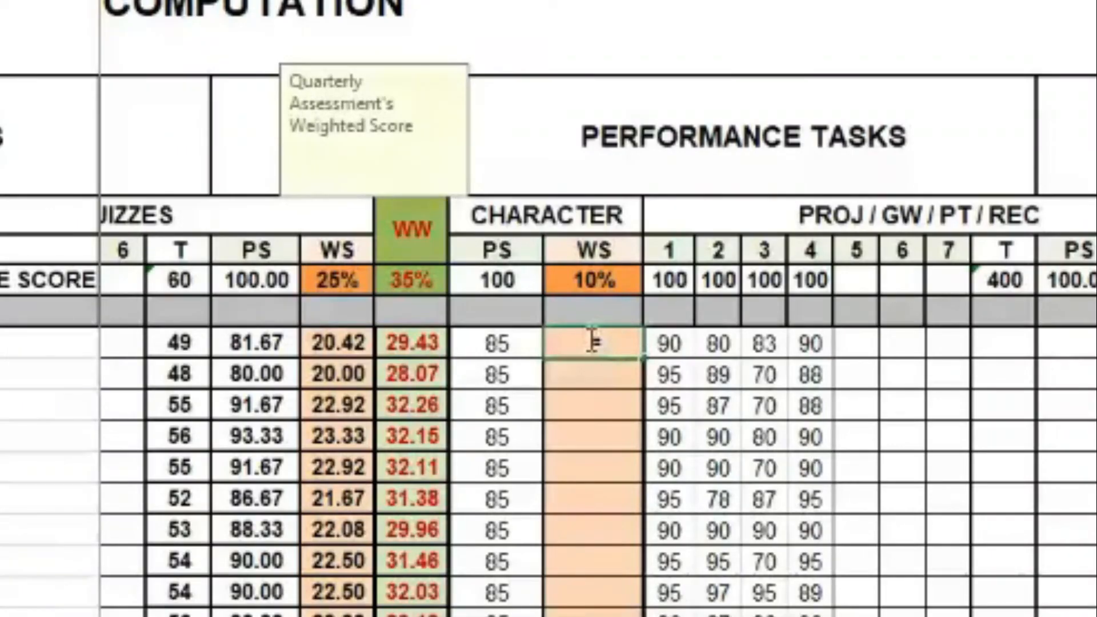
type("=")
left_click(482, 451)
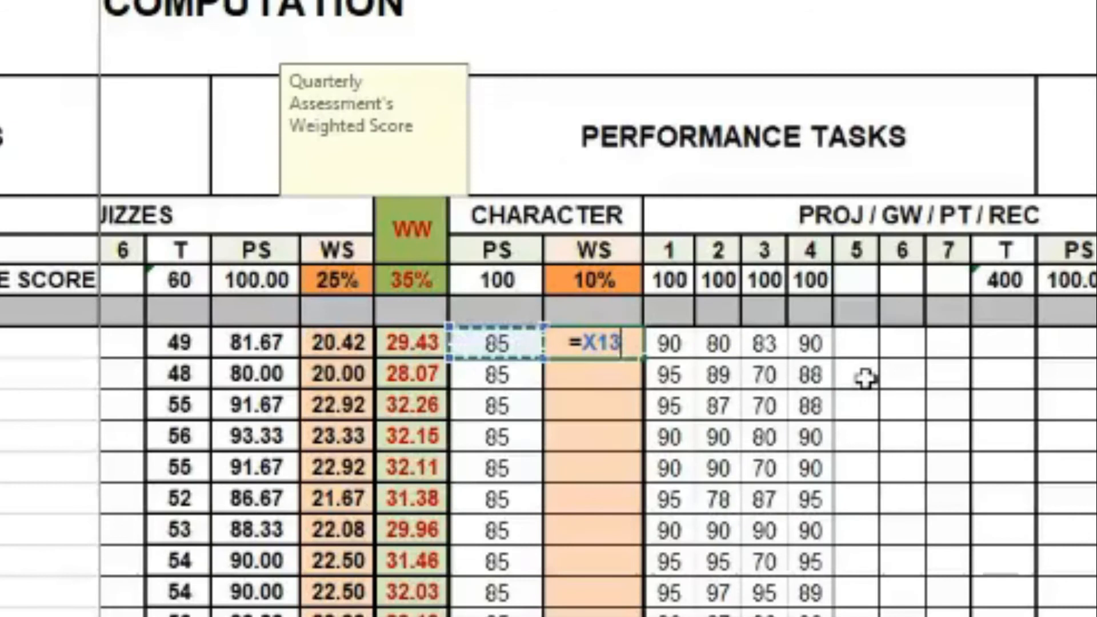
type("*")
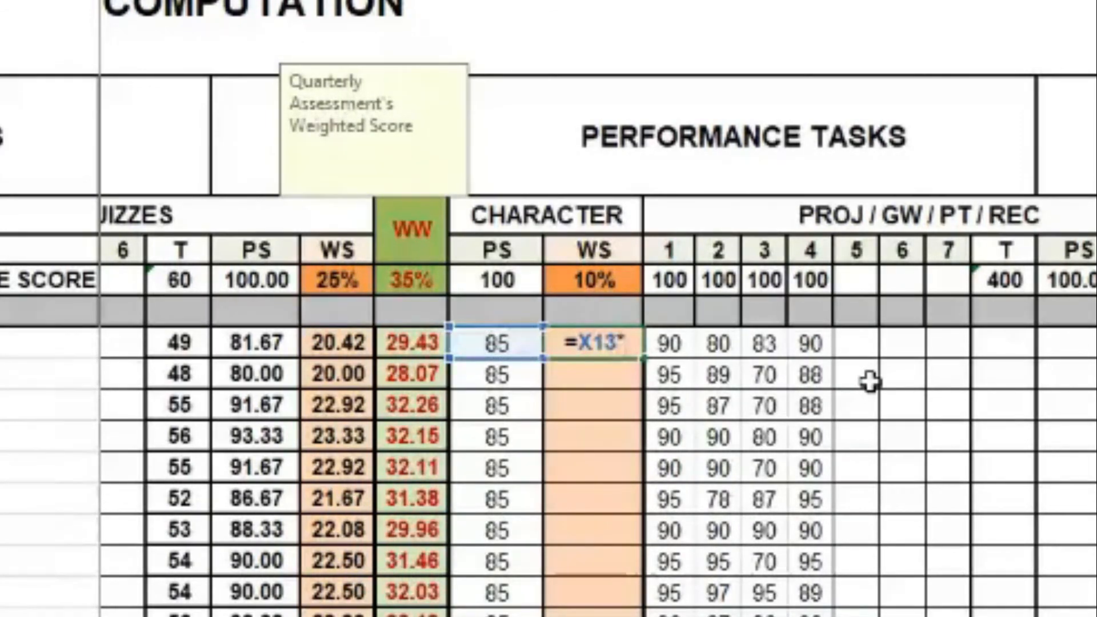
left_click(625, 280)
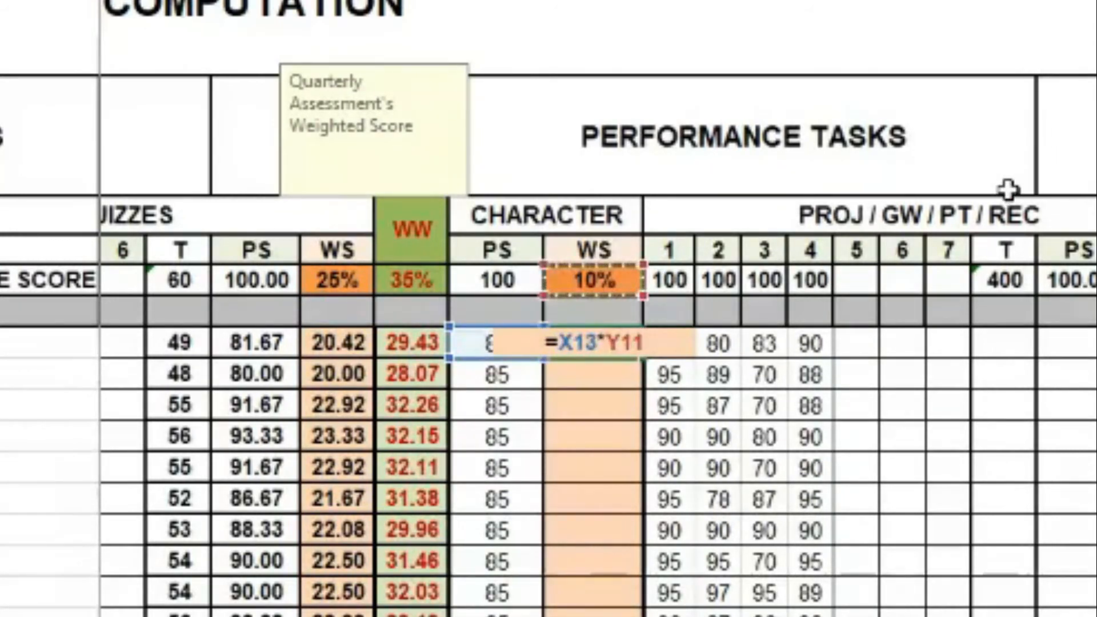
key("F4")
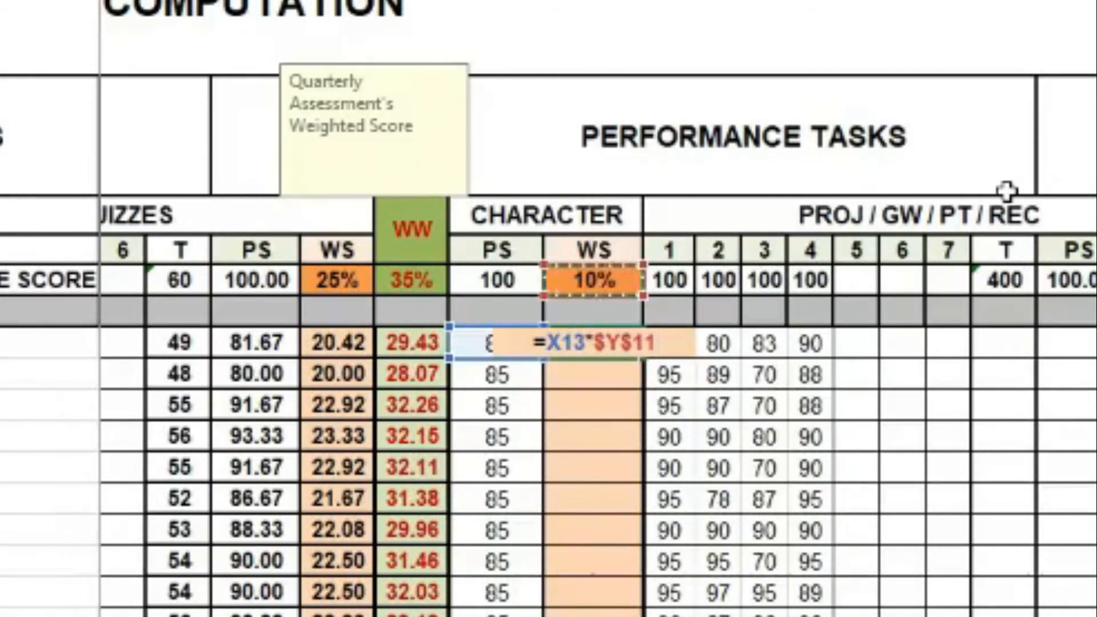
key("Return")
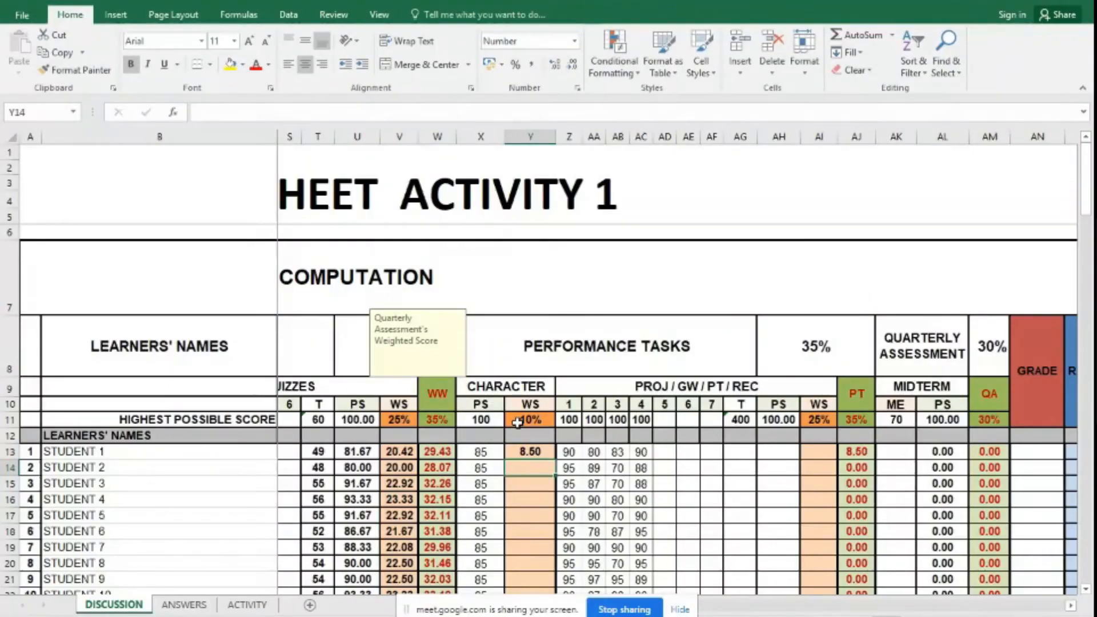
- Fill the character weighted score formula from Y13 down the WS column through Student 42
scroll(518, 418, "down", 2)
scroll(519, 415, "up", 1)
left_click(531, 300)
left_click_drag(555, 306, 548, 576)
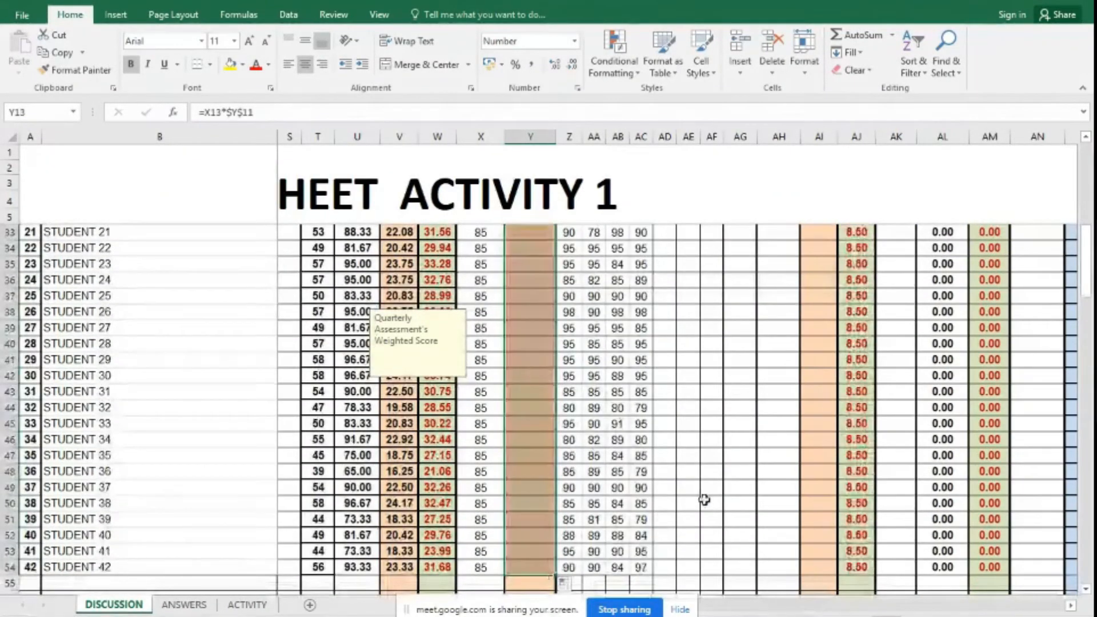
scroll(765, 540, "up", 4)
scroll(771, 542, "up", 5)
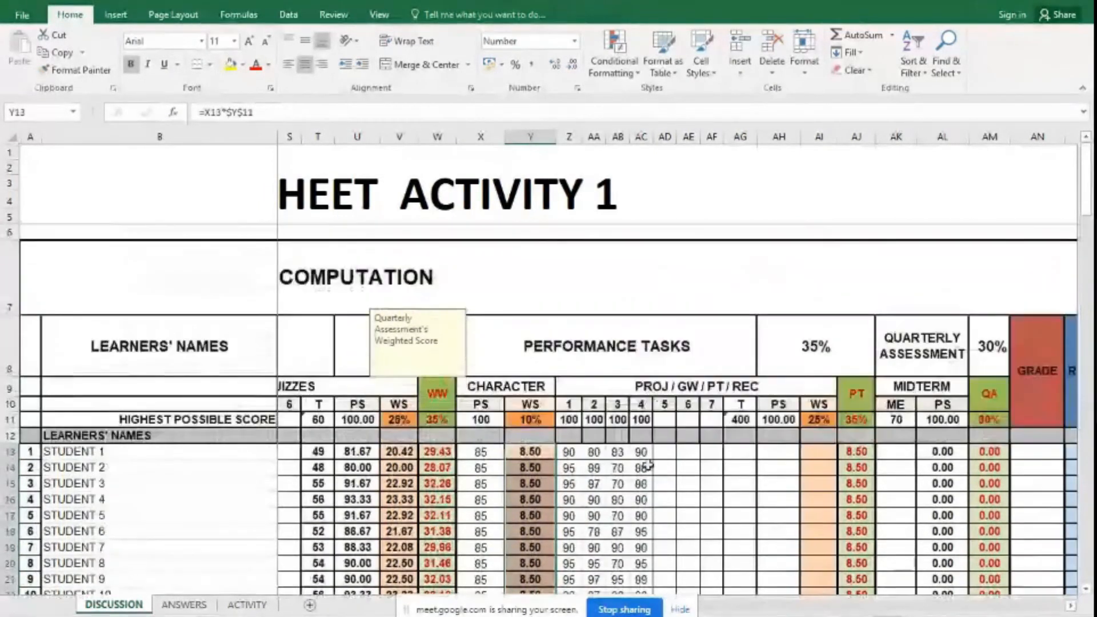
- Examine the Performance Tasks columns and the highest possible score total formula in AG11
left_click(750, 462)
key("Right")
key("Right")
key("Right")
key("Right")
key("Right")
key("Right")
key("Right")
key("Right")
key("Left")
key("Left")
key("Left")
key("Left")
key("Left")
key("Left")
key("Left")
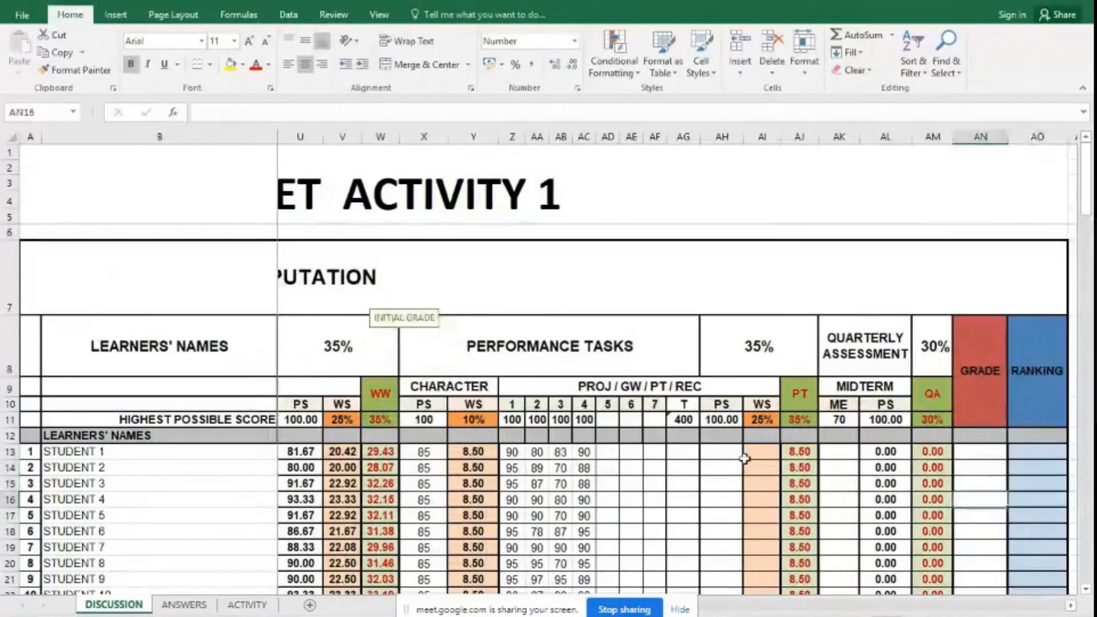
key("Down")
key("Up")
key("Left")
key("Up")
key("Up")
key("Up")
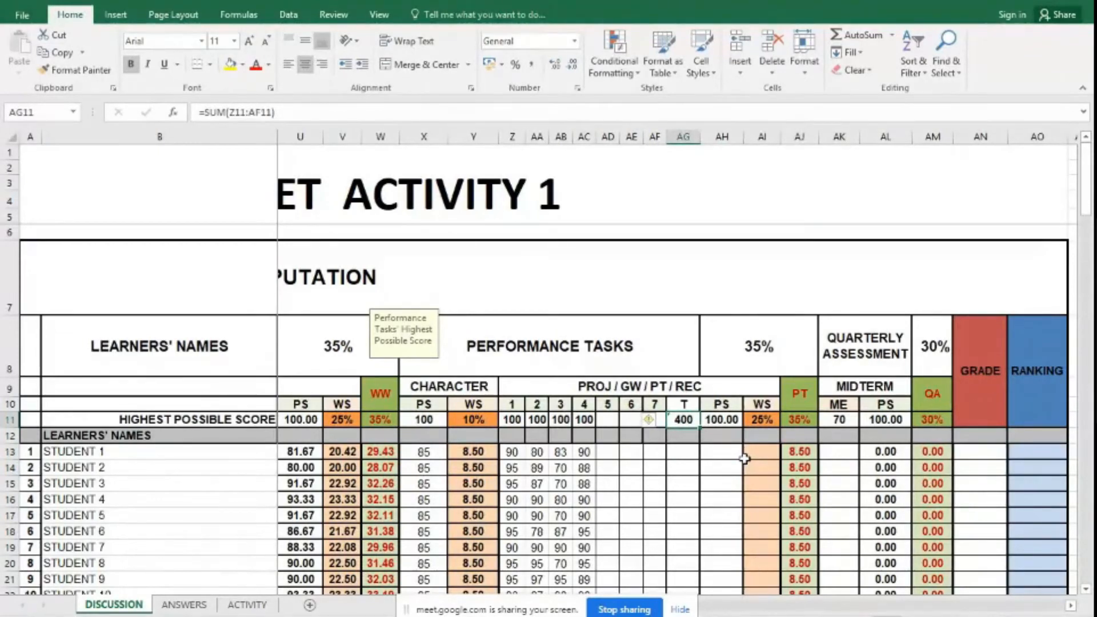
- Copy the total formula from AG11 into AG13 and fill it down the T column through Student 42
key("Left")
key("Down")
key("Down")
key("Right")
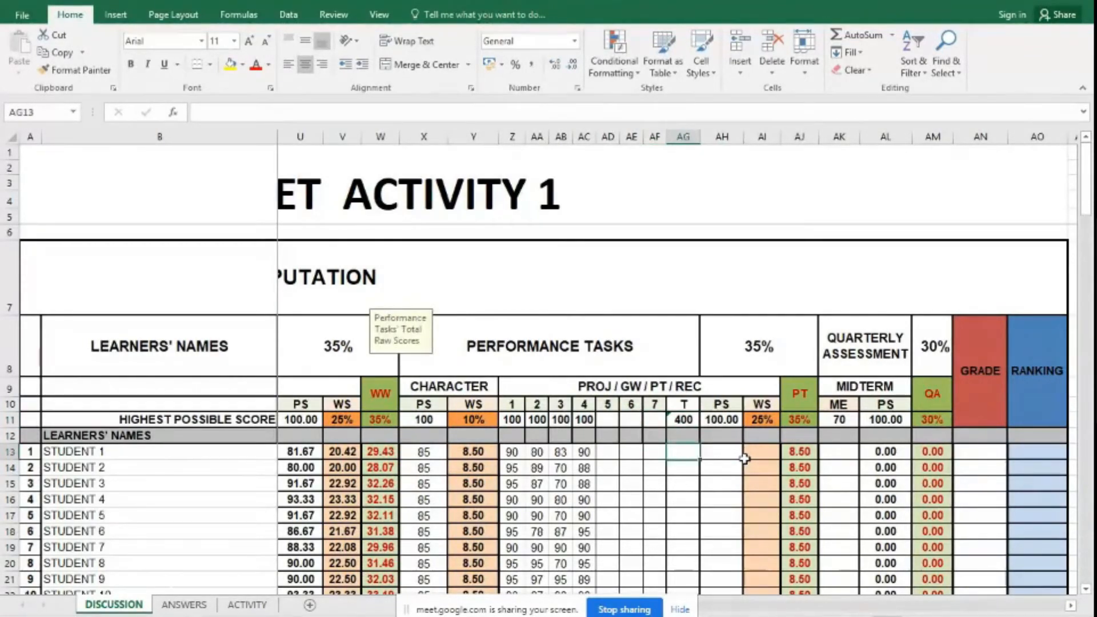
key("Up")
key("Up")
key("ctrl+c")
key("Down")
key("Down")
key("ctrl+v")
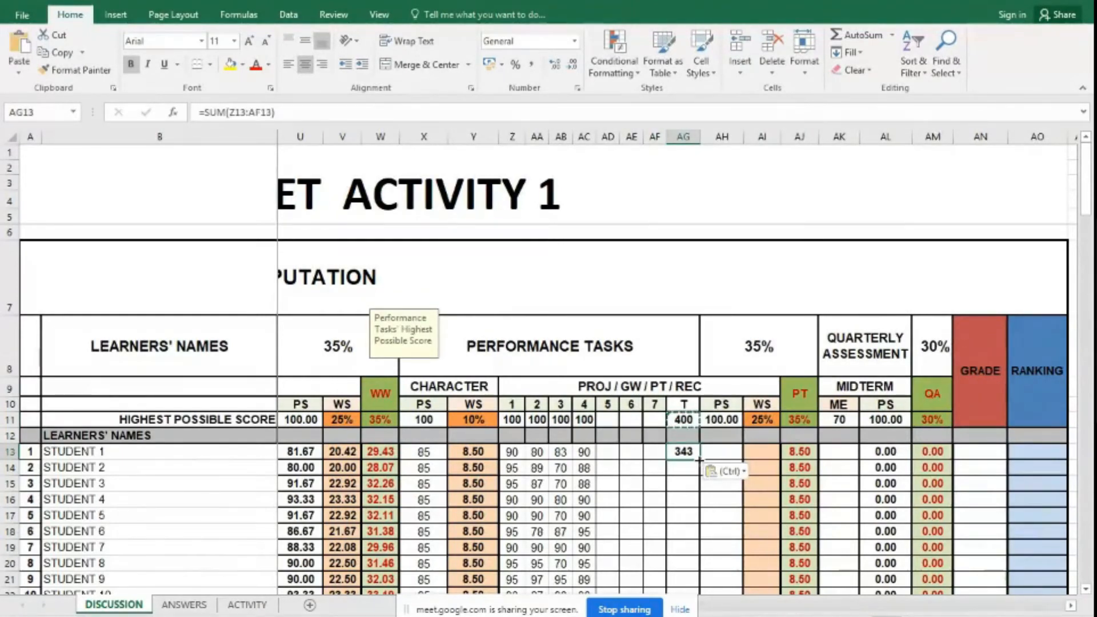
left_click_drag(702, 486, 701, 525)
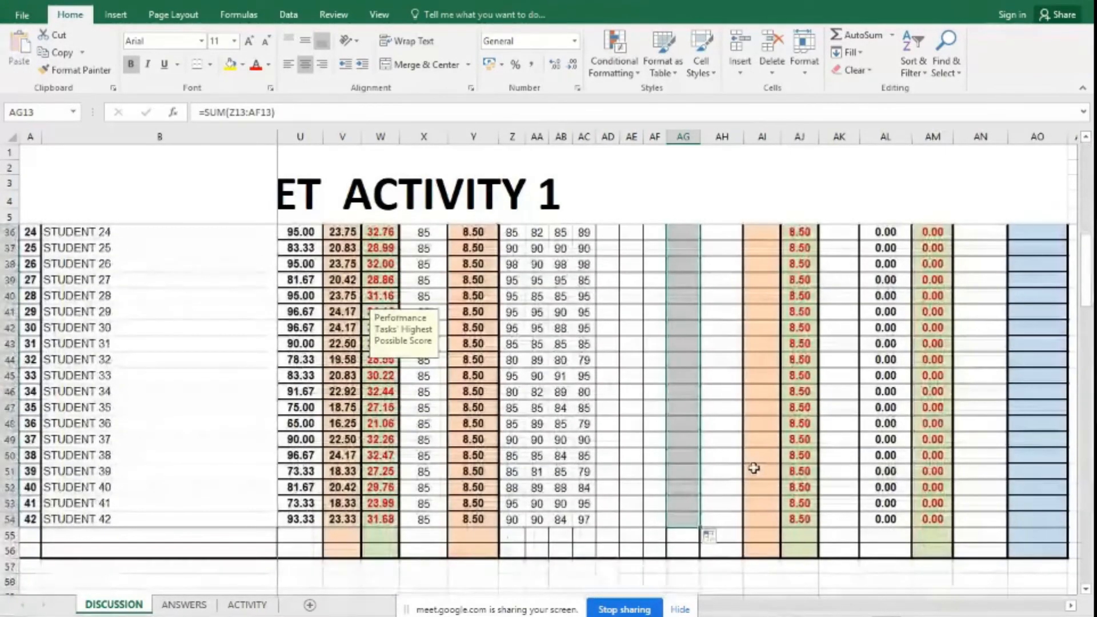
scroll(754, 455, "up", 10)
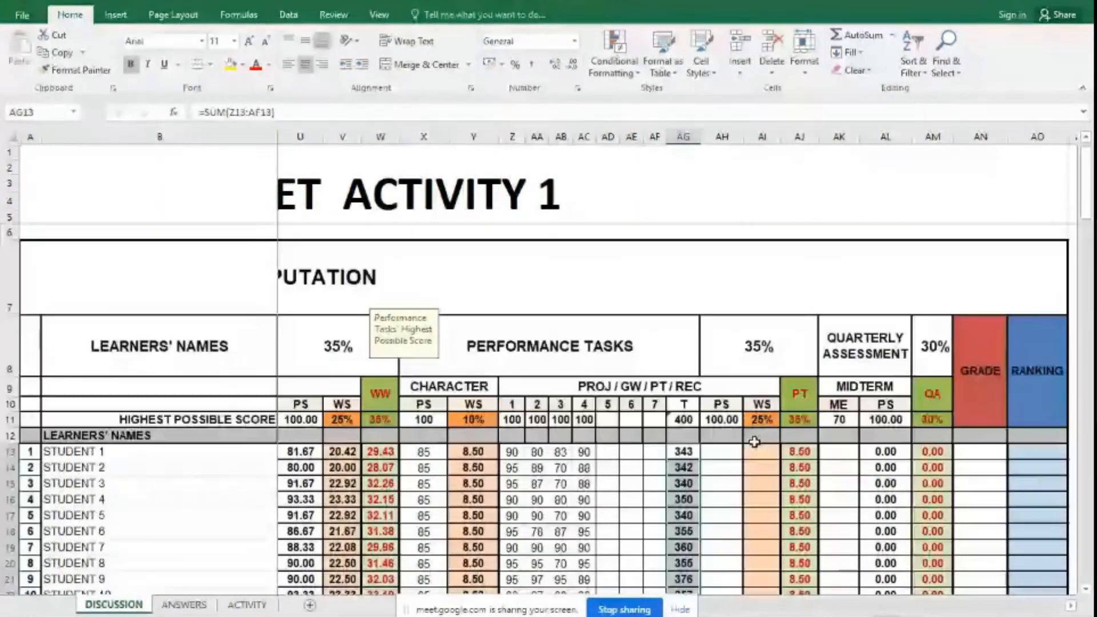
- Enter Student 1's performance task percentage score in AH13 as =(AG13/$AG$11)*100, with the highest possible total as an absolute reference
scroll(730, 451, "down", 1)
left_click(722, 298)
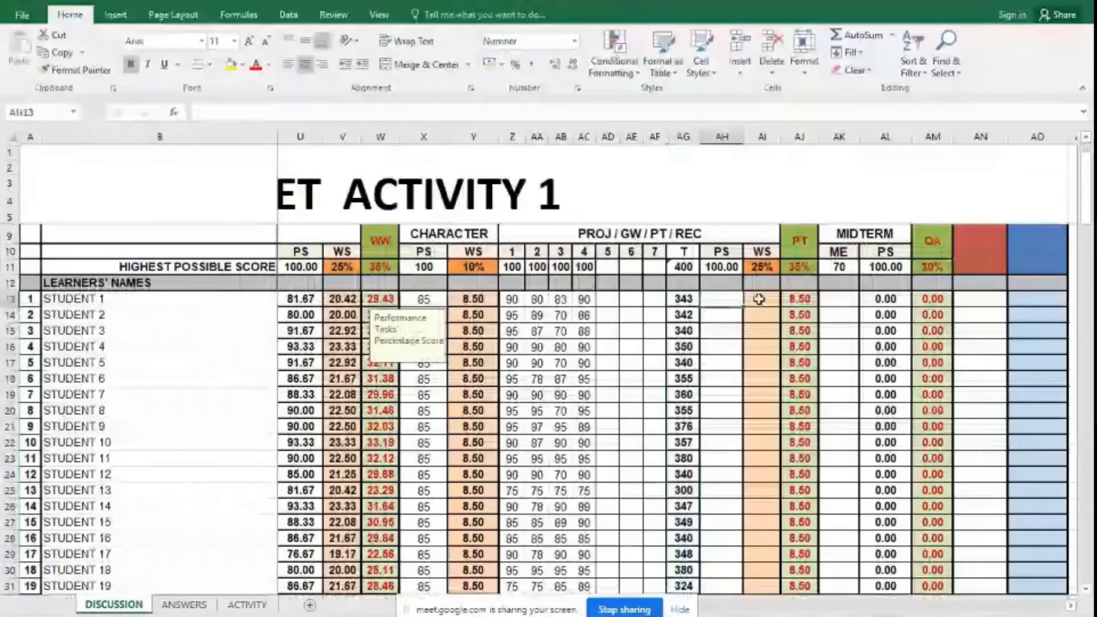
type("=")
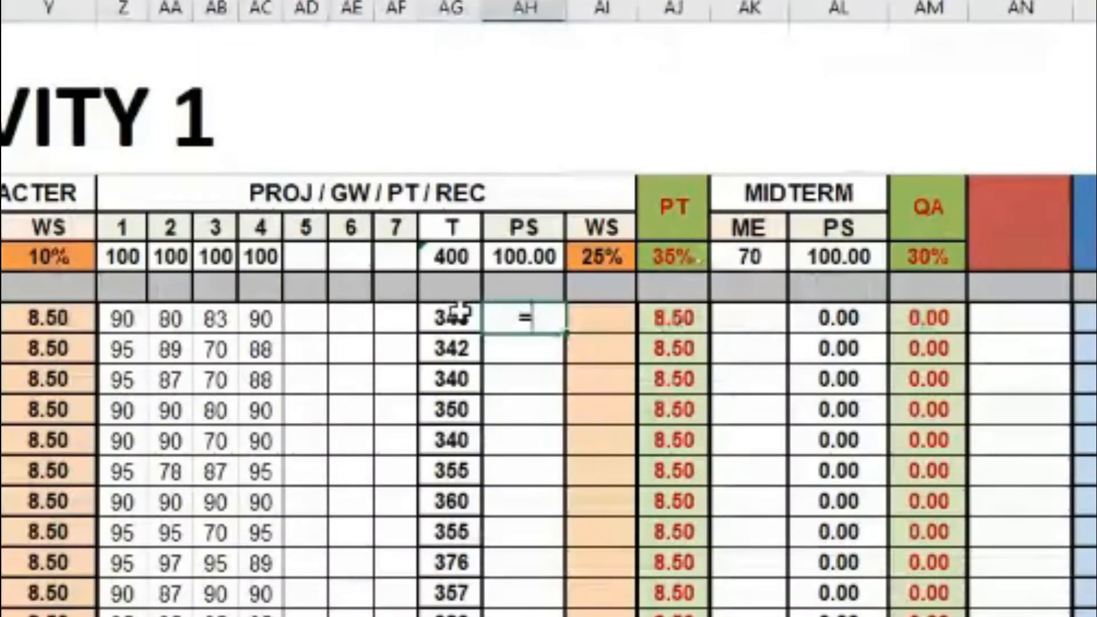
left_click(458, 313)
type("/")
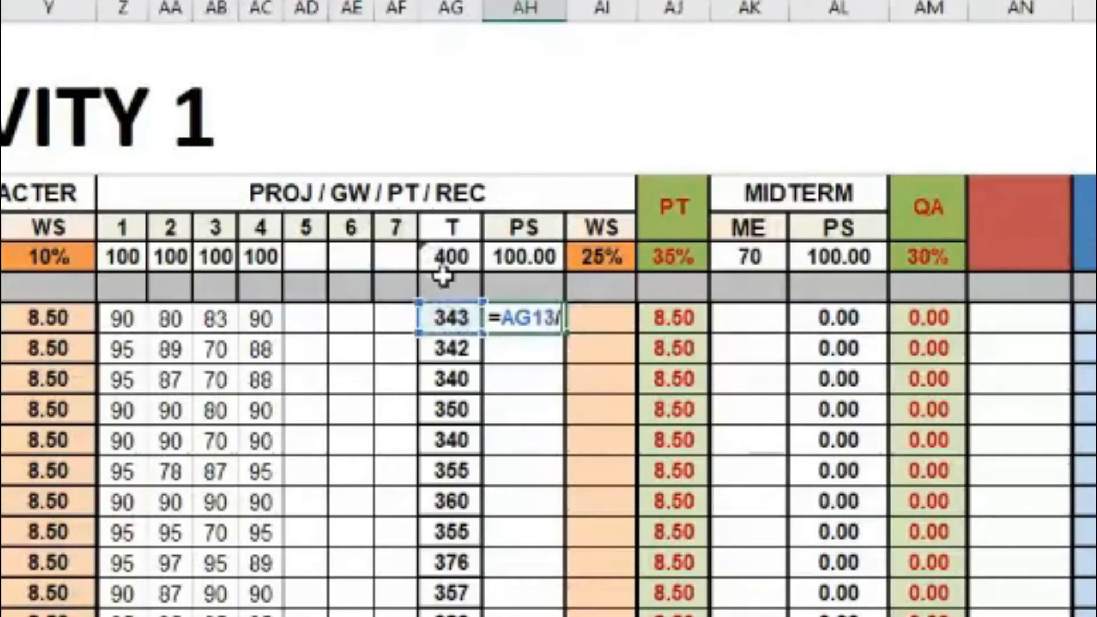
left_click(449, 259)
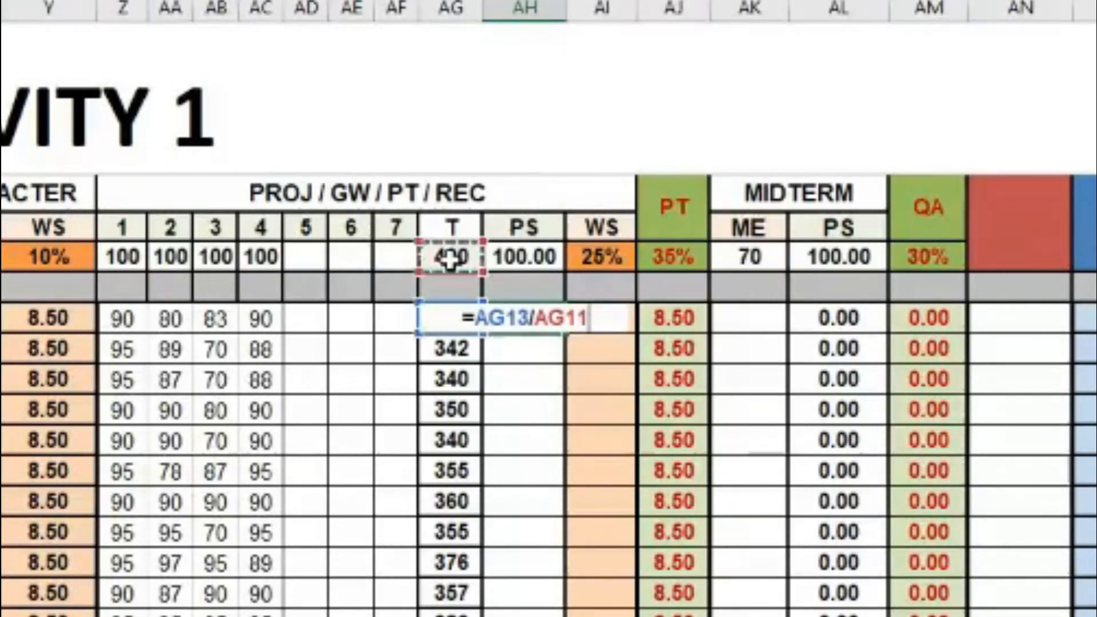
key("F4")
type(")")
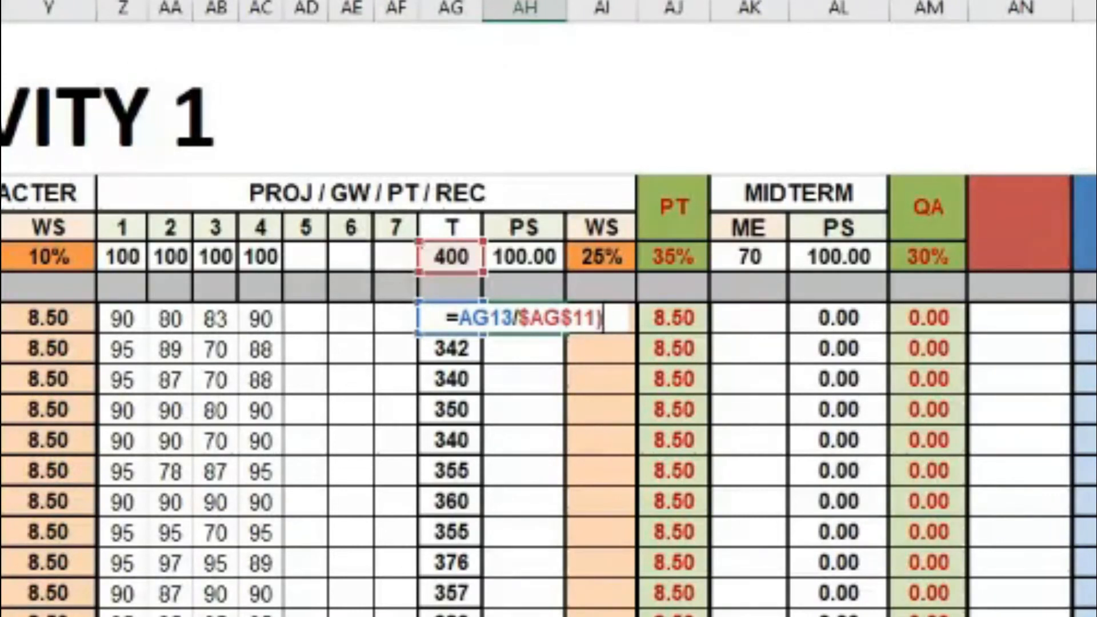
left_click(43, 1)
type("(")
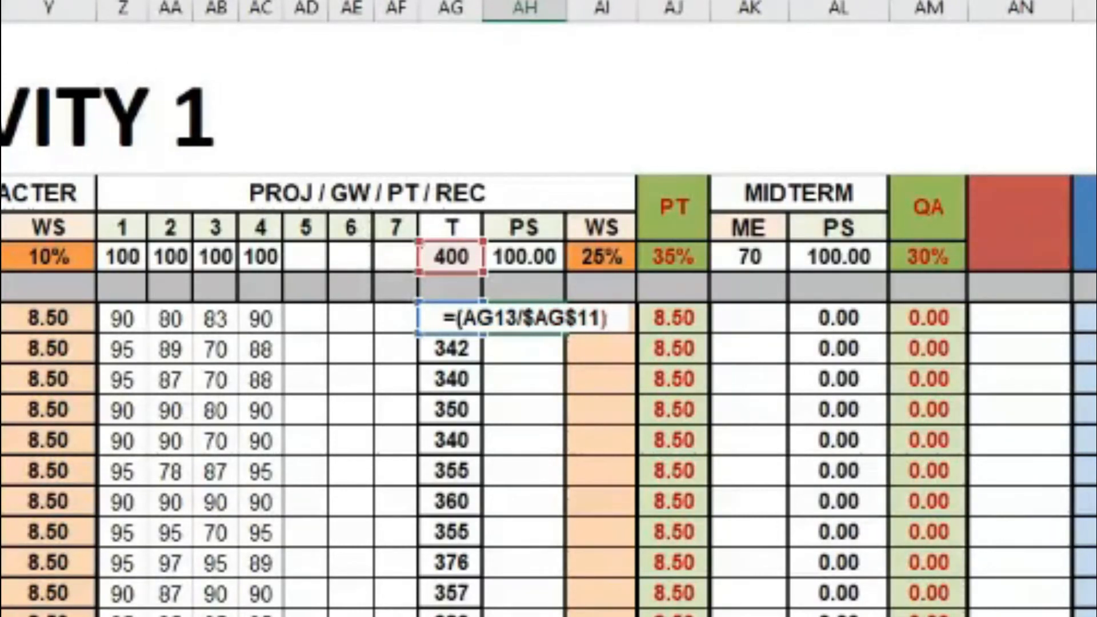
type("*")
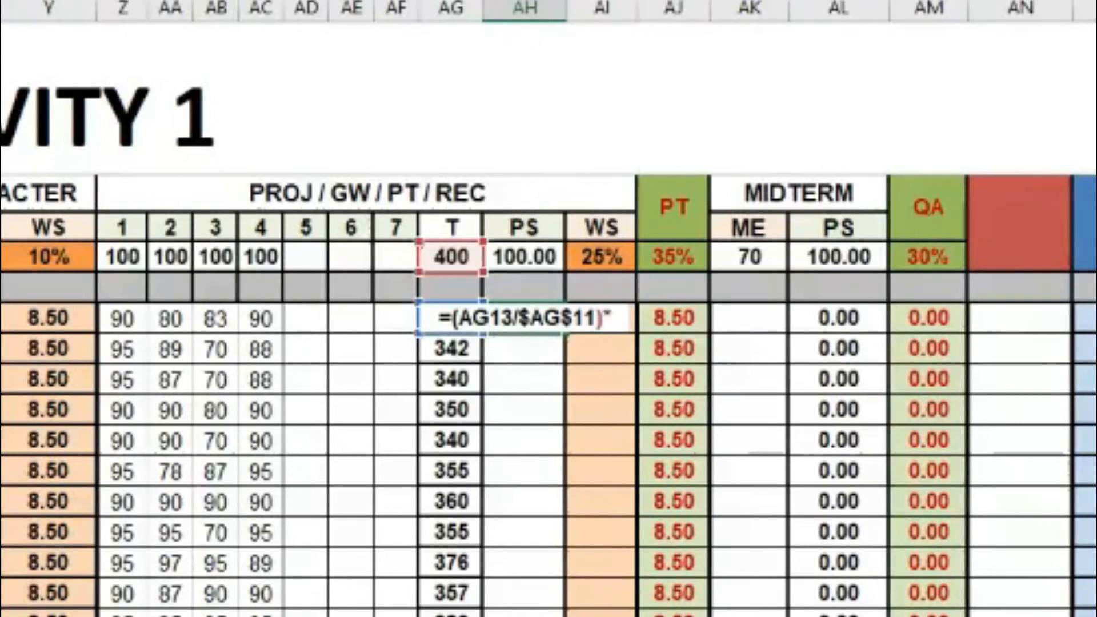
type("100")
key("Return")
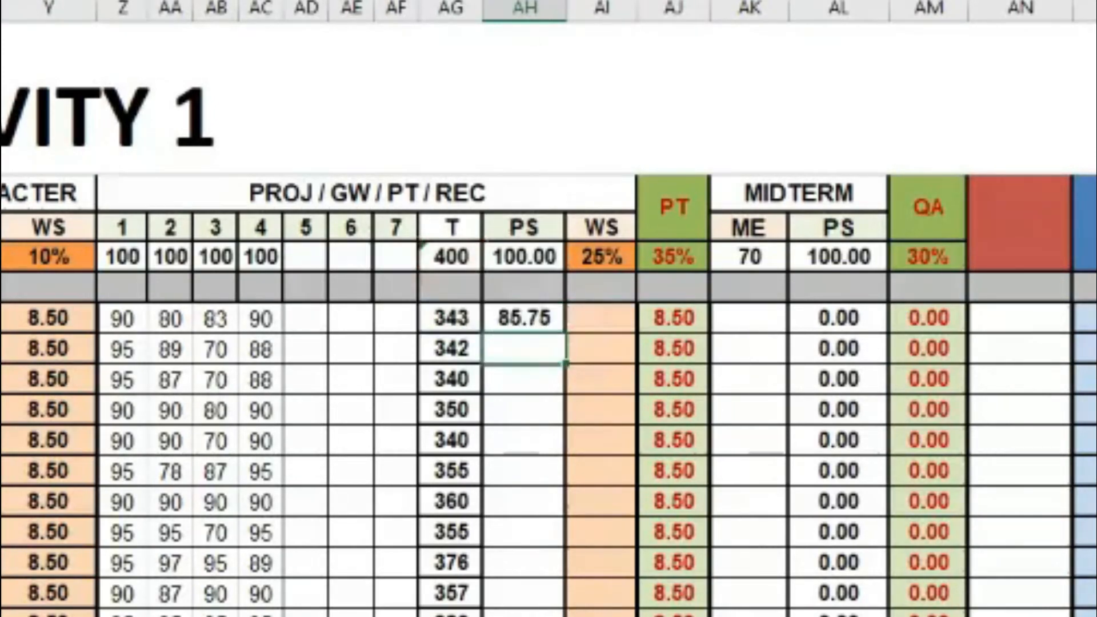
- Fill the performance task percentage score formula from AH13 down the PS column for the remaining students
key("Up")
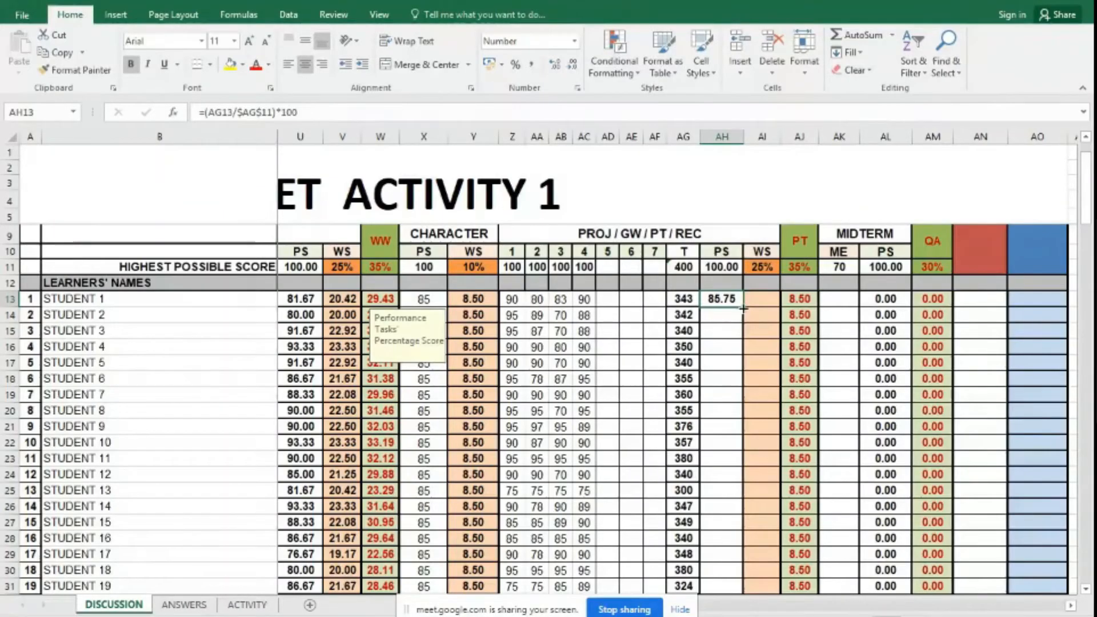
left_click_drag(566, 337, 722, 571)
scroll(826, 523, "up", 8)
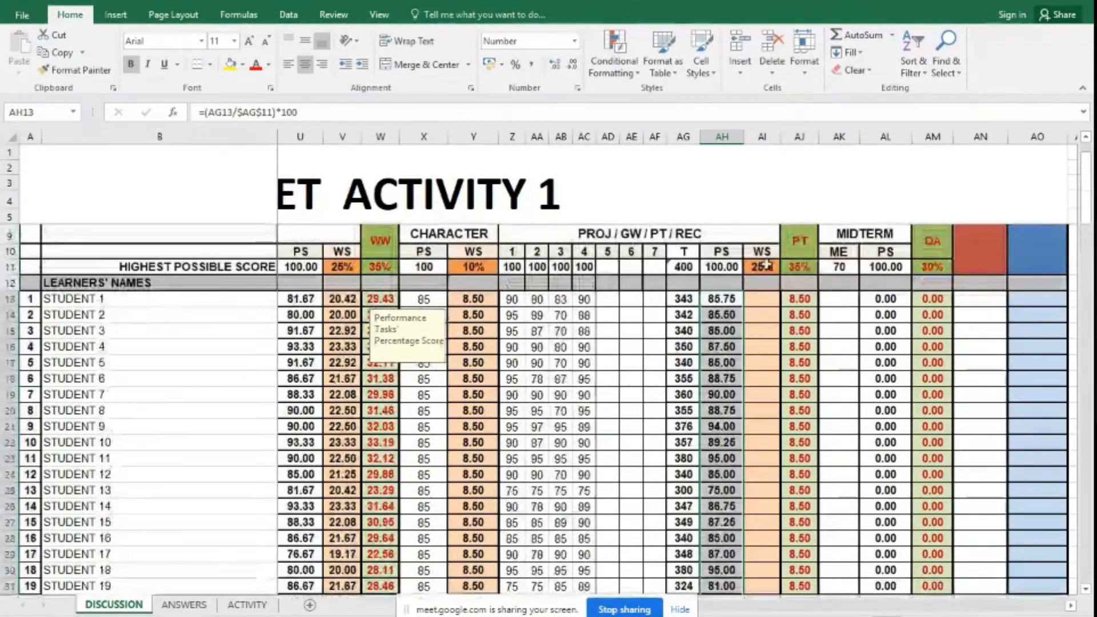
- Enter Student 1's performance task weighted score in AI13 as =AH13*$AI$11, with the 25% weight as an absolute reference
left_click(769, 301)
type("=")
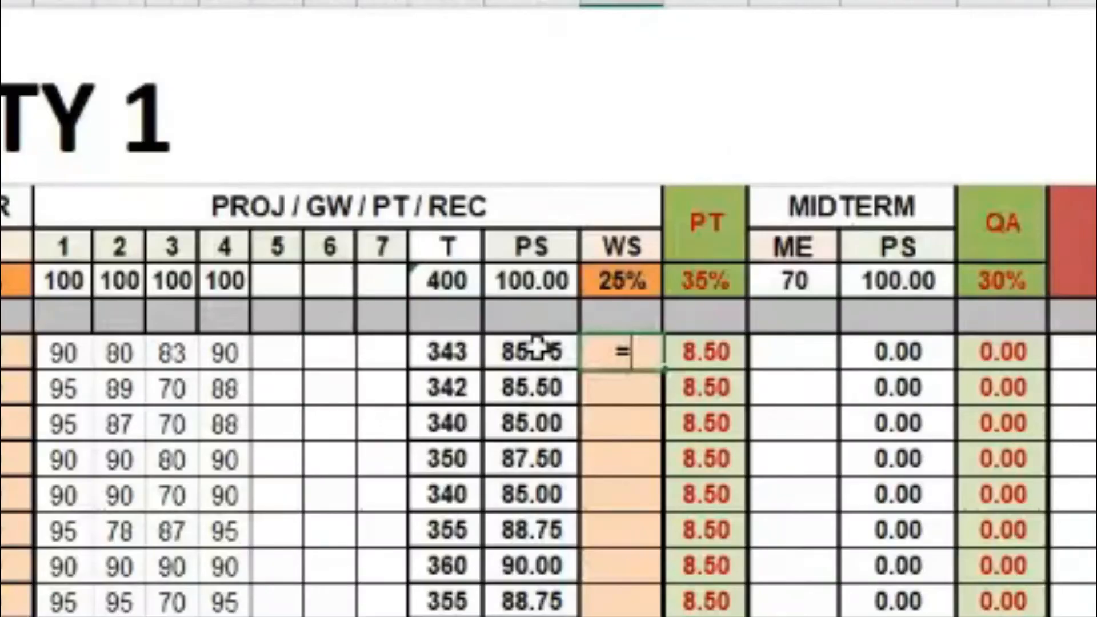
left_click(723, 298)
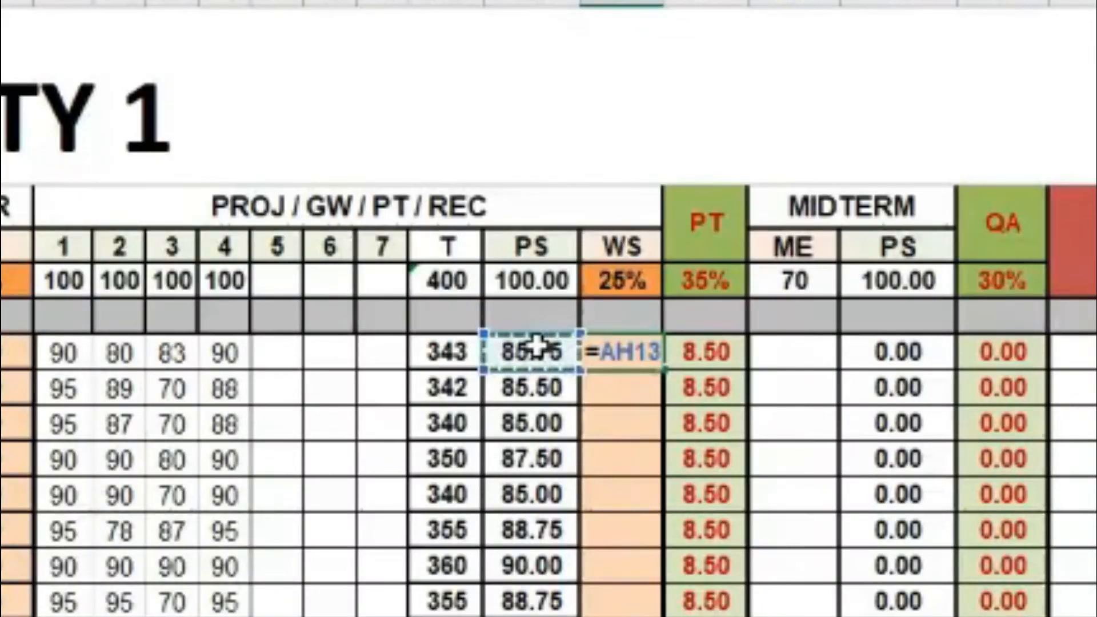
type("*")
left_click(626, 283)
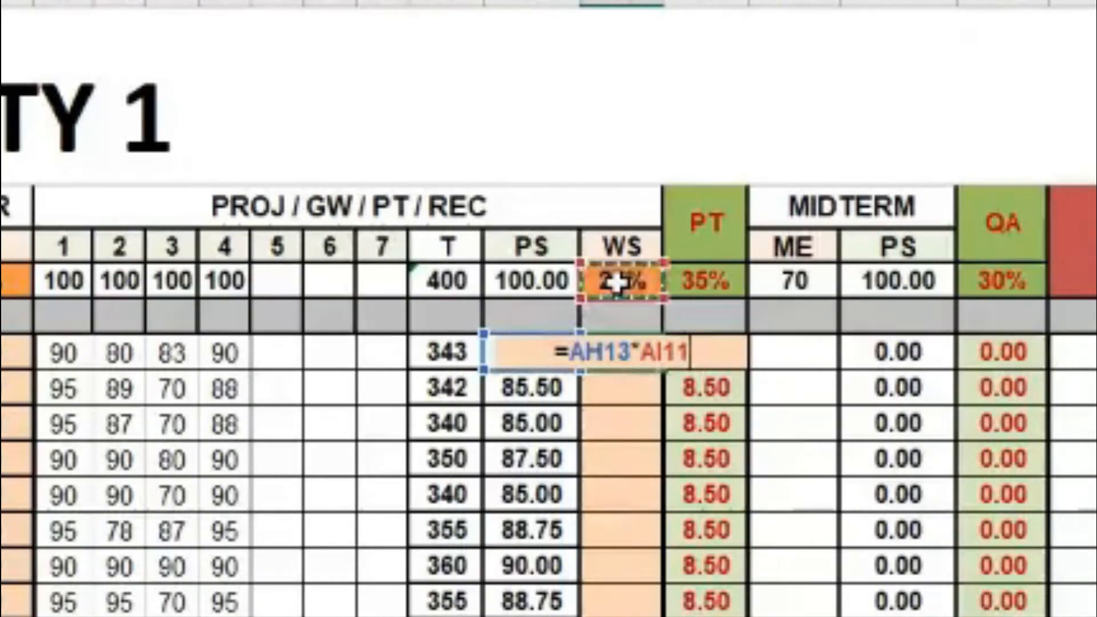
key("F4")
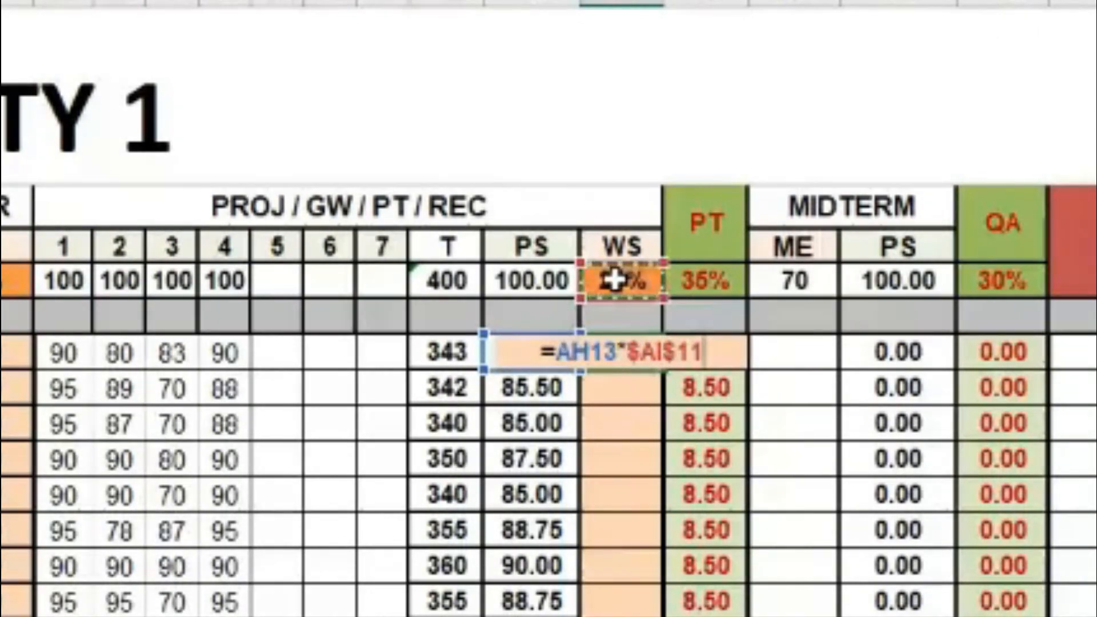
key("Return")
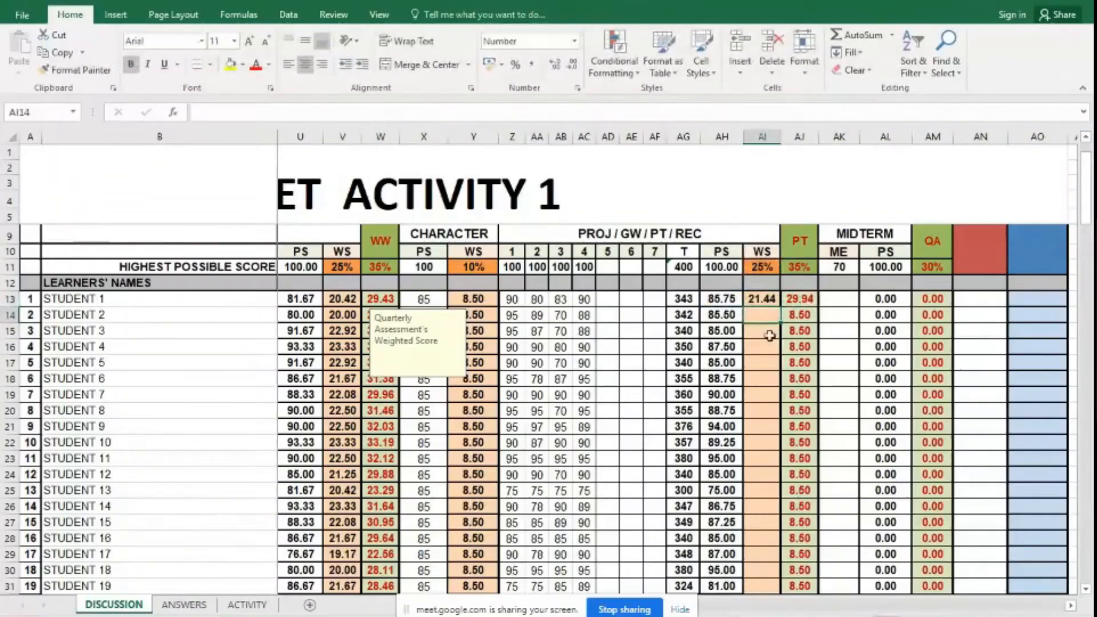
- Fill the weighted score formula from AI13 down the performance task WS column through Student 42
left_click(763, 299)
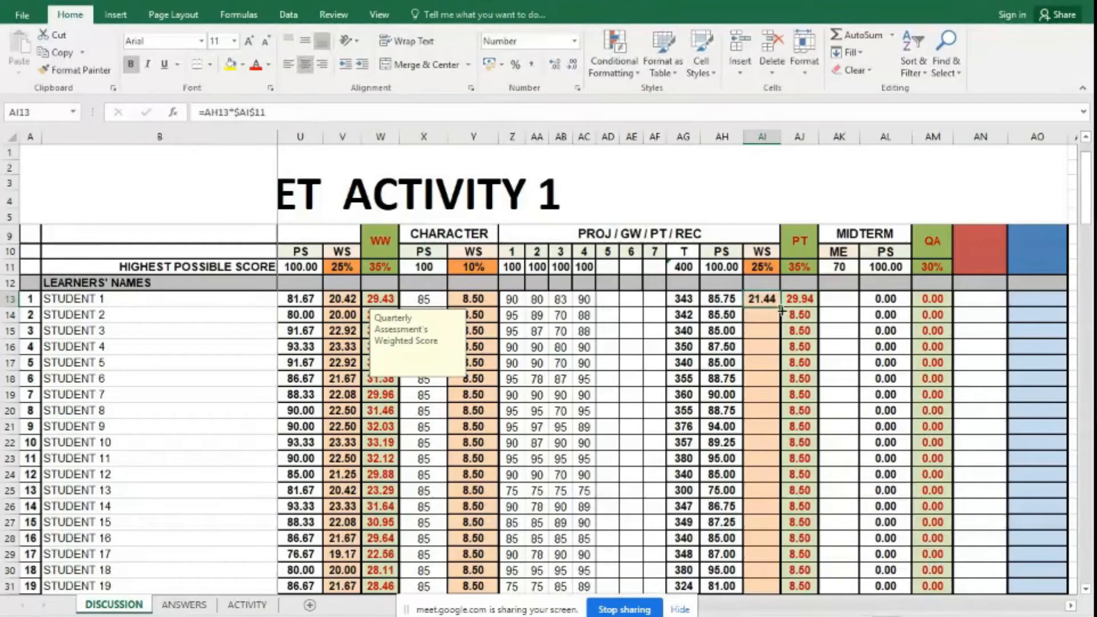
left_click_drag(781, 309, 780, 578)
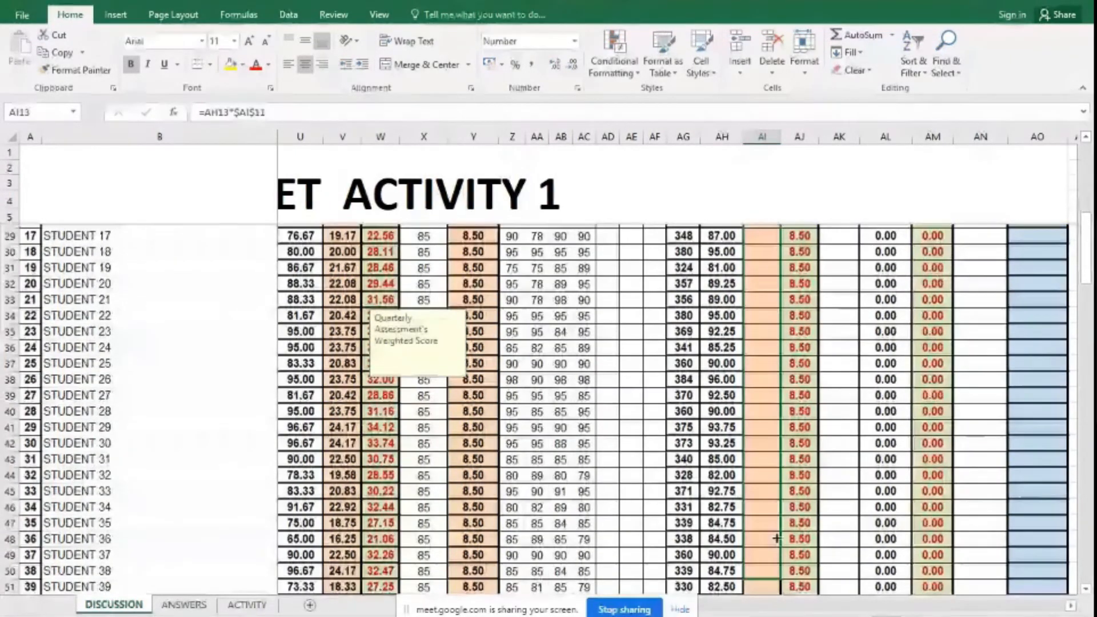
mouse_move(777, 538)
left_mouse_down()
mouse_move(780, 611)
mouse_move(777, 537)
left_mouse_up()
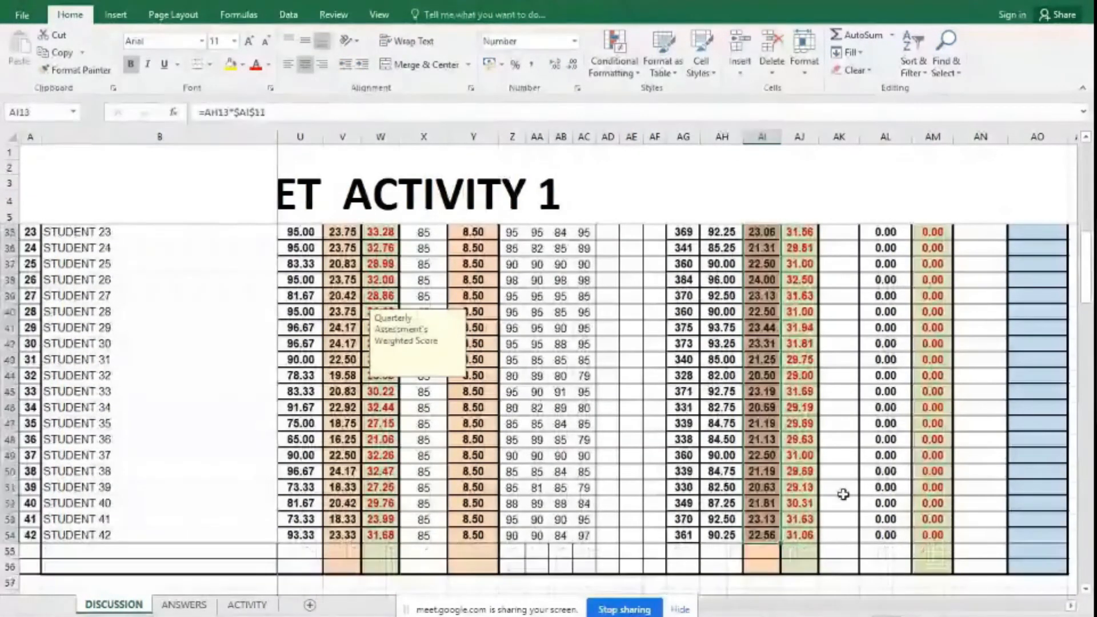
scroll(843, 494, "up", 5)
scroll(852, 474, "up", 5)
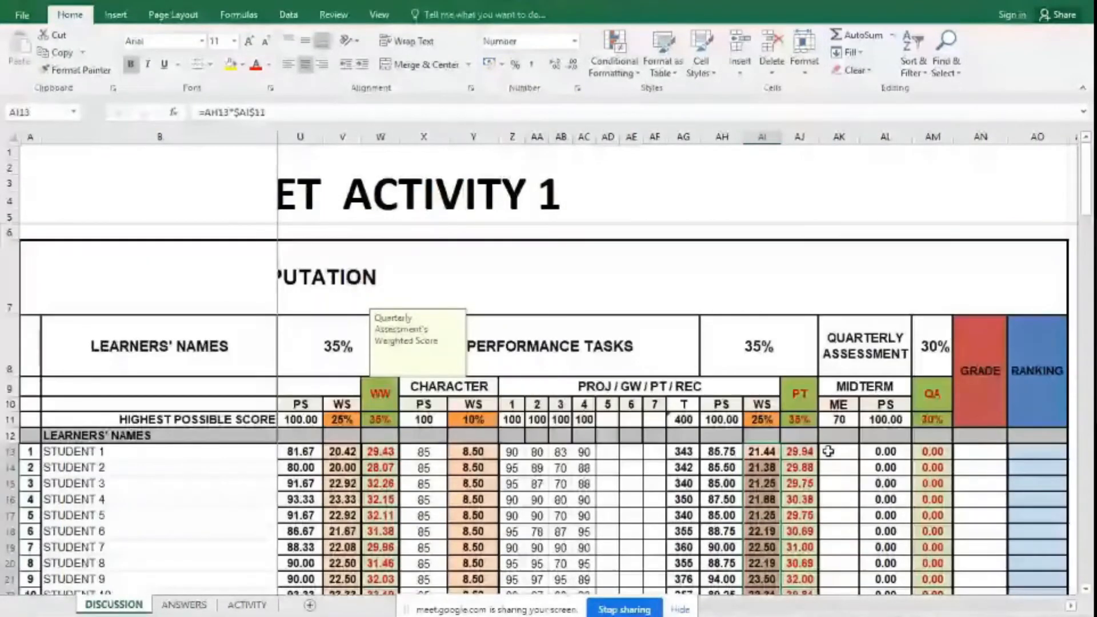
- Examine Student 1's combined PT formula in AJ13 and the Midterm ME and PS columns of the Quarterly Assessment
left_click(806, 454)
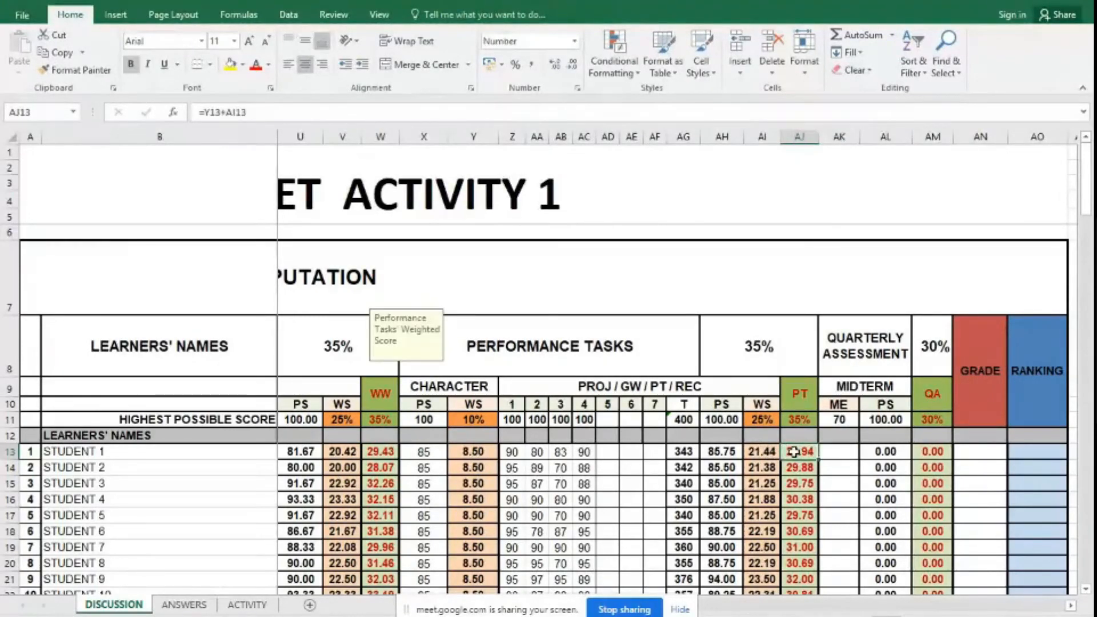
left_click(849, 456)
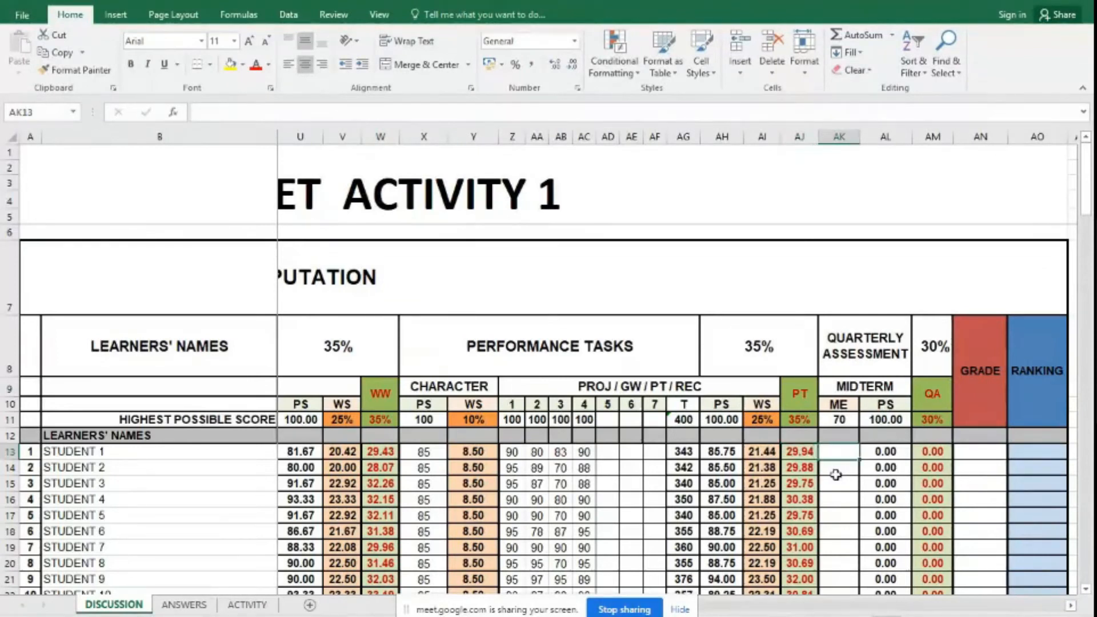
scroll(833, 466, "down", 1)
scroll(831, 464, "up", 1)
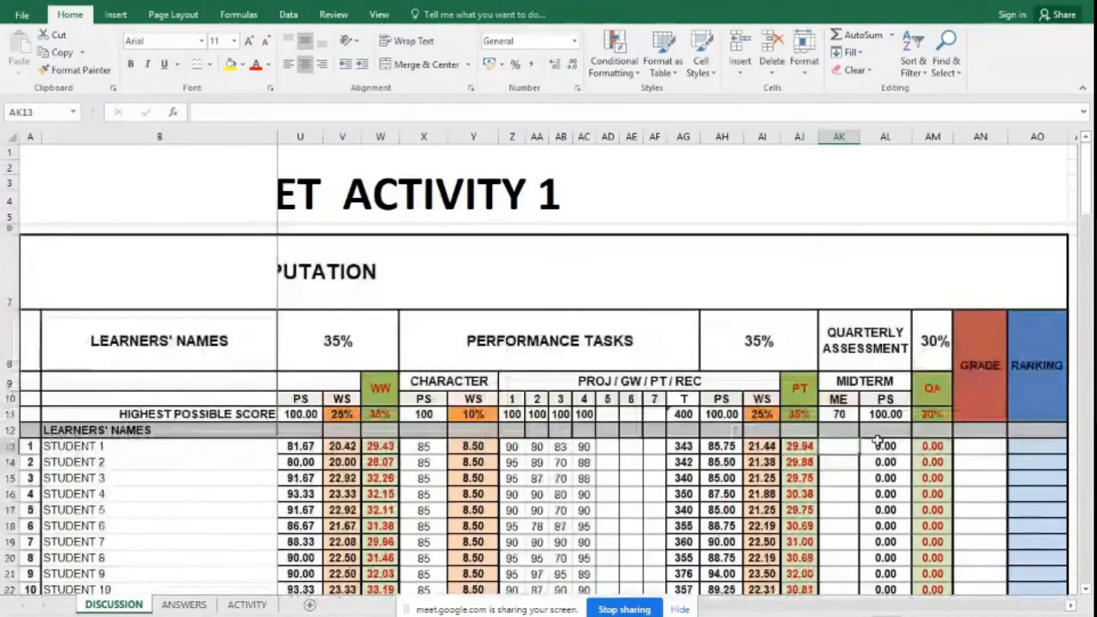
scroll(883, 378, "down", 2)
scroll(883, 378, "up", 1)
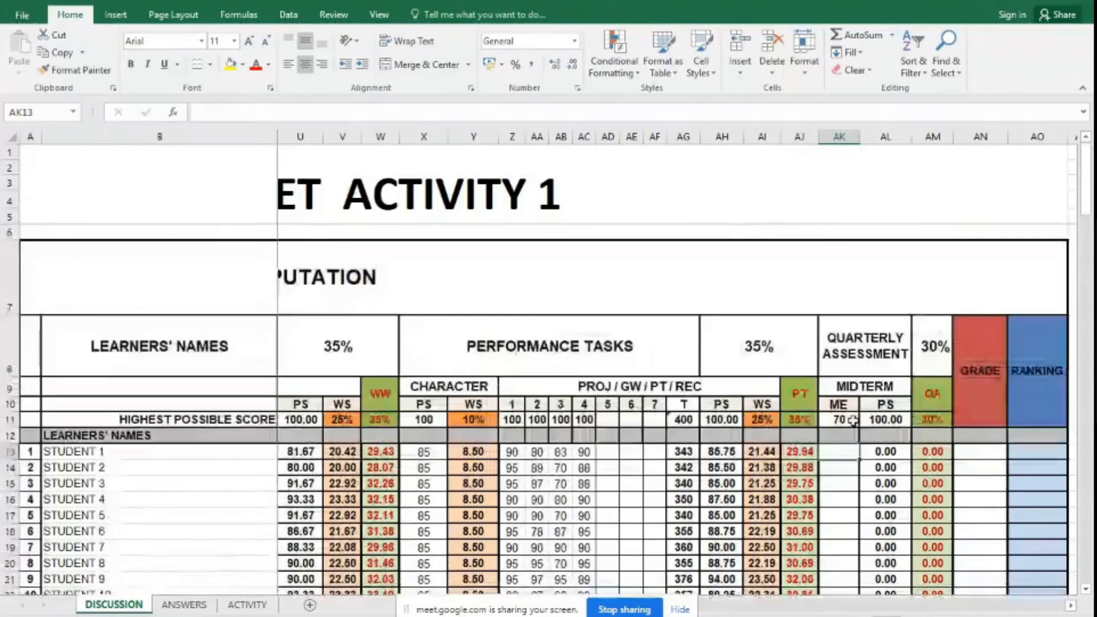
scroll(857, 414, "down", 2)
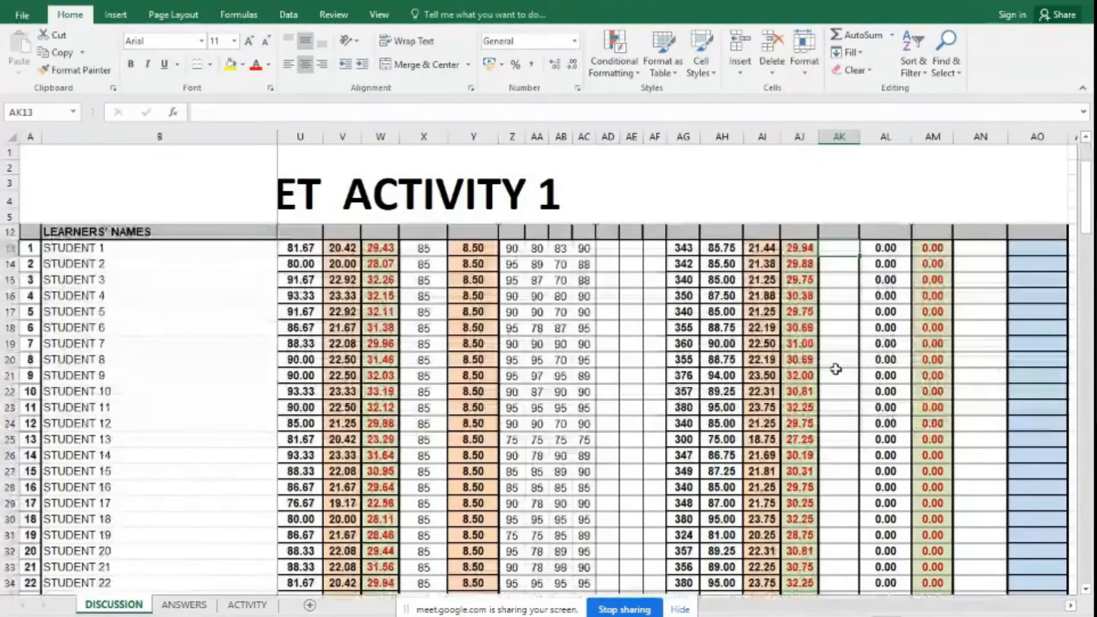
scroll(873, 419, "down", 2)
scroll(871, 421, "up", 3)
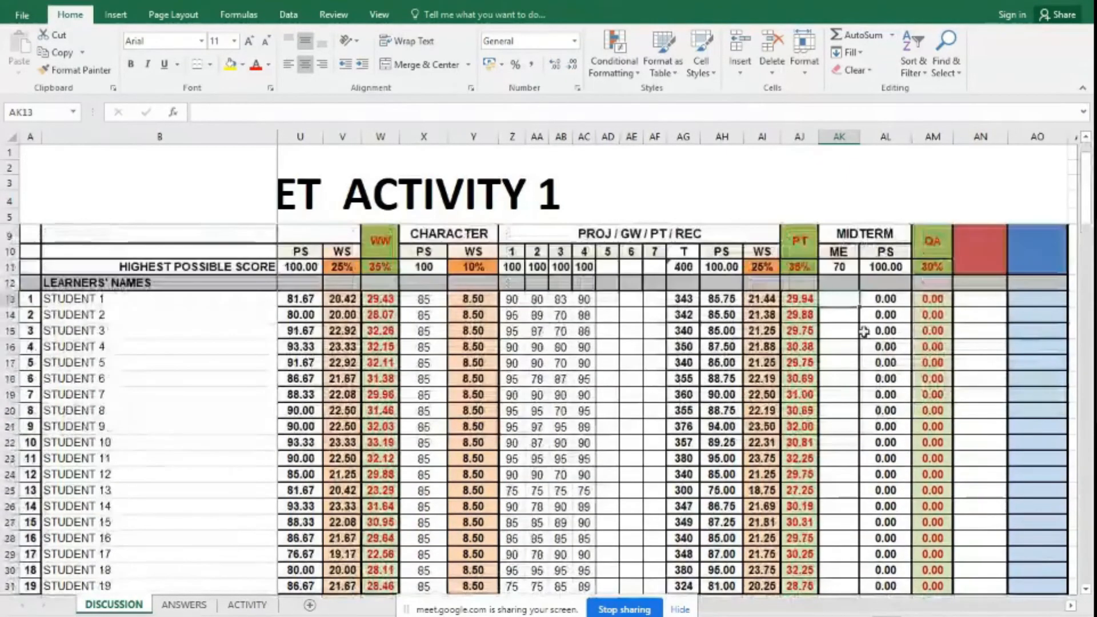
left_click_drag(586, 299, 588, 568)
key("ctrl+c")
scroll(829, 486, "up", 5)
scroll(831, 479, "up", 4)
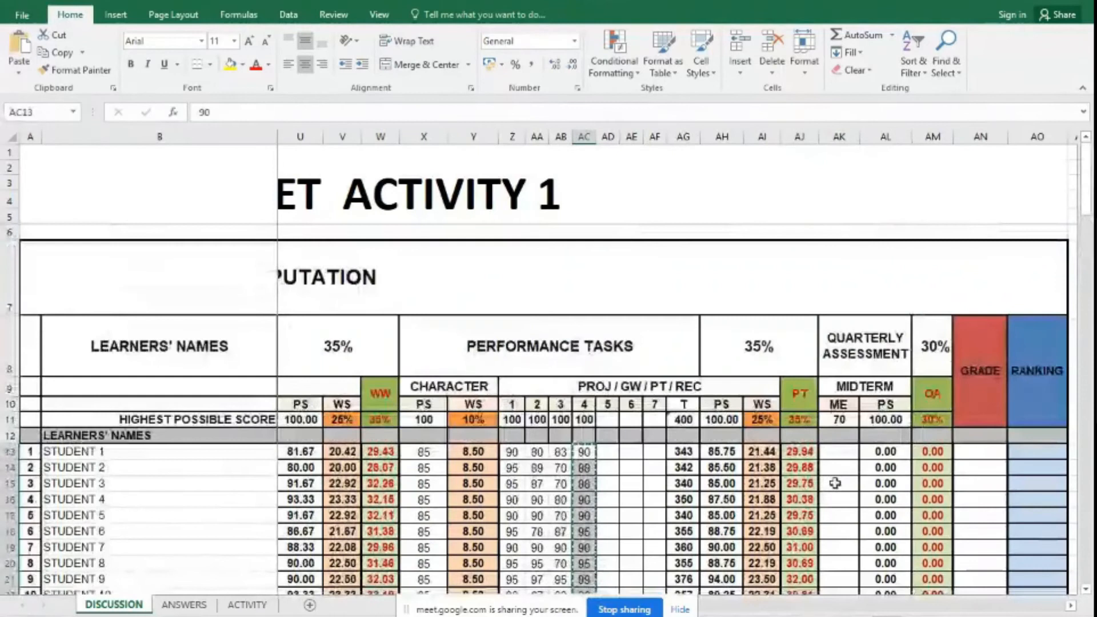
key("Escape")
- Set the midterm exam's highest possible score in AK11 to 100
left_click(839, 418)
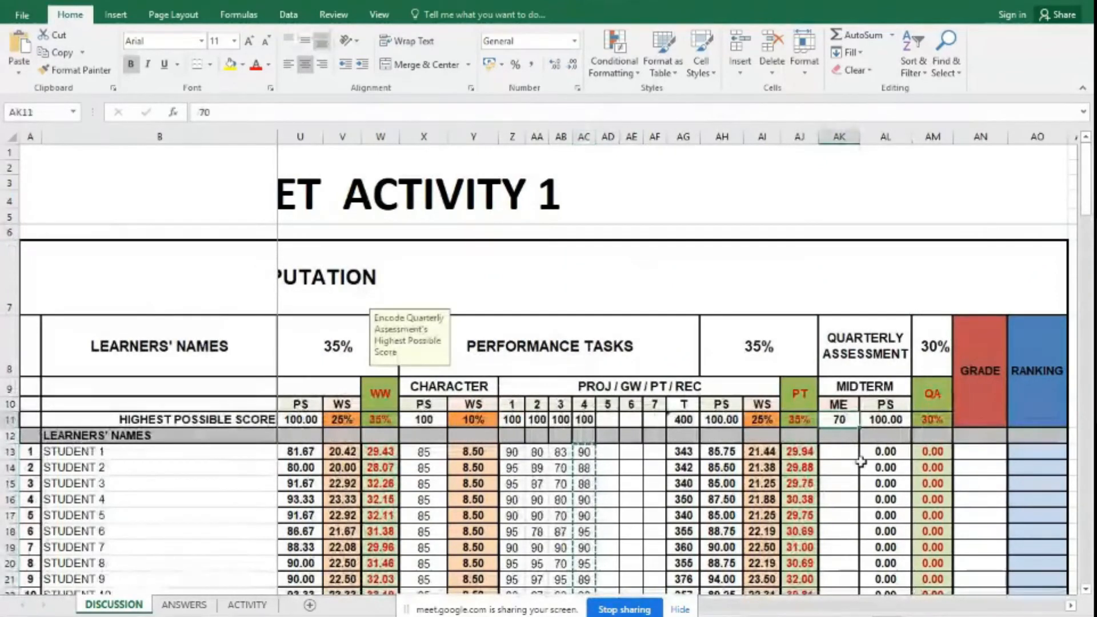
type("100")
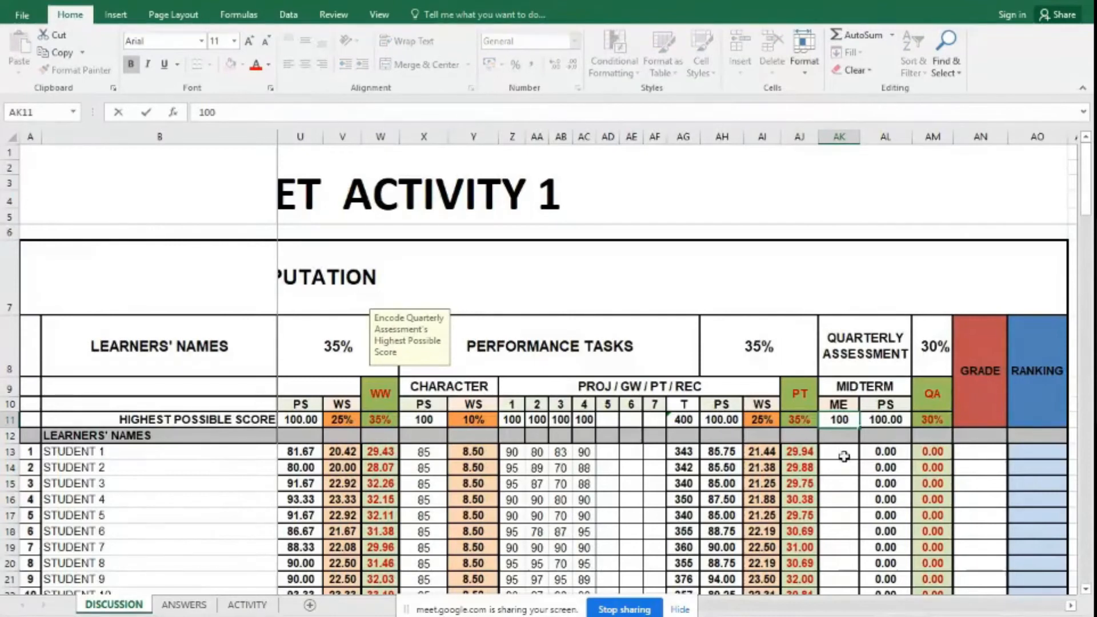
left_click(843, 457)
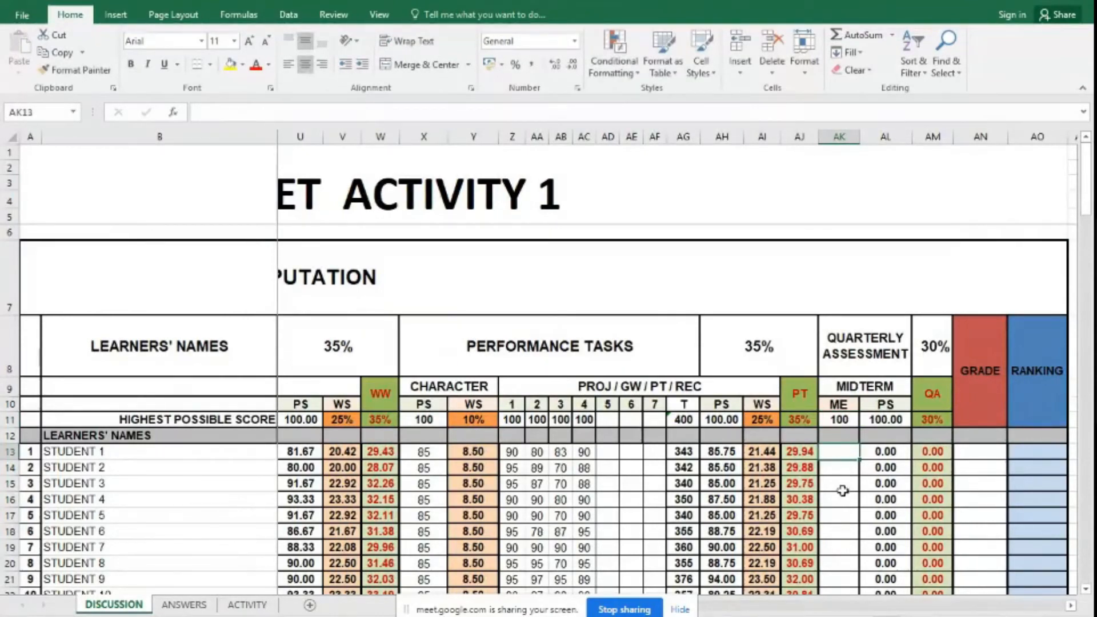
- Copy all students' project 4 scores from column AC into the midterm ME column, starting at AK13
left_click(582, 454)
left_click_drag(584, 452, 585, 566)
key("ctrl+c")
scroll(821, 503, "up", 6)
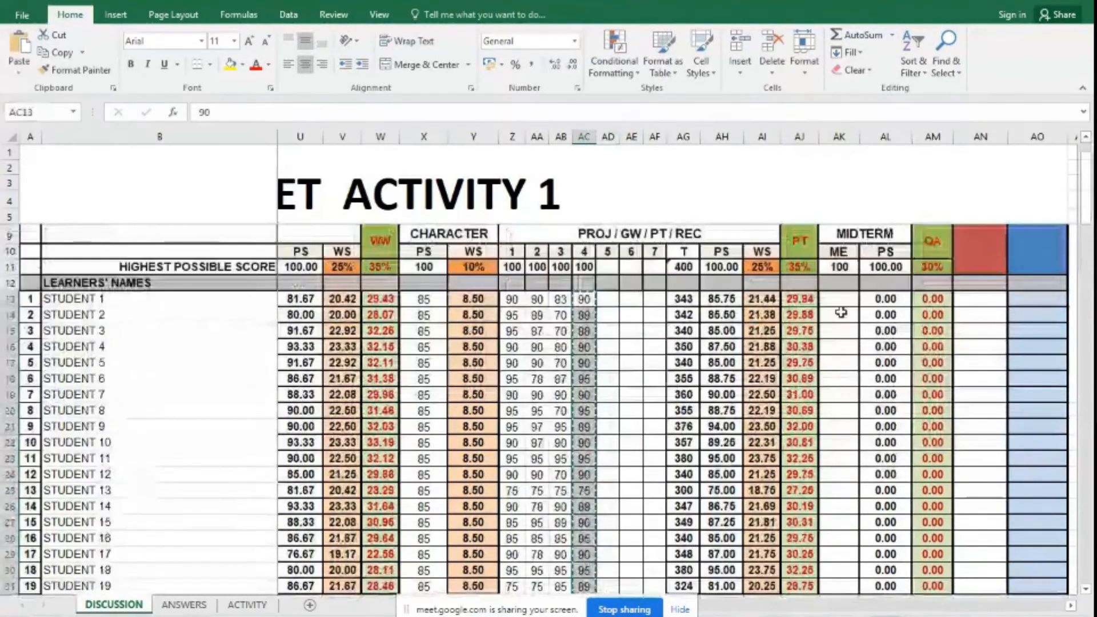
left_click(838, 299)
key("ctrl+v")
left_click(883, 347)
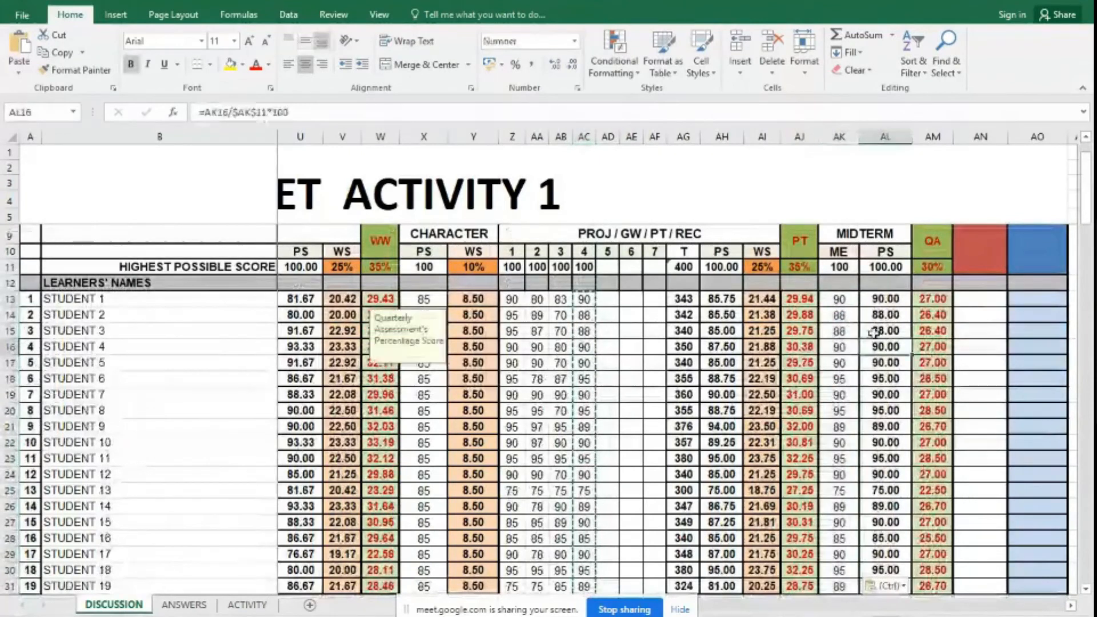
- Add parentheses to Student 1's midterm percentage score formula in AL13 so it reads =(AK13/$AK$11)*100
left_click(839, 298)
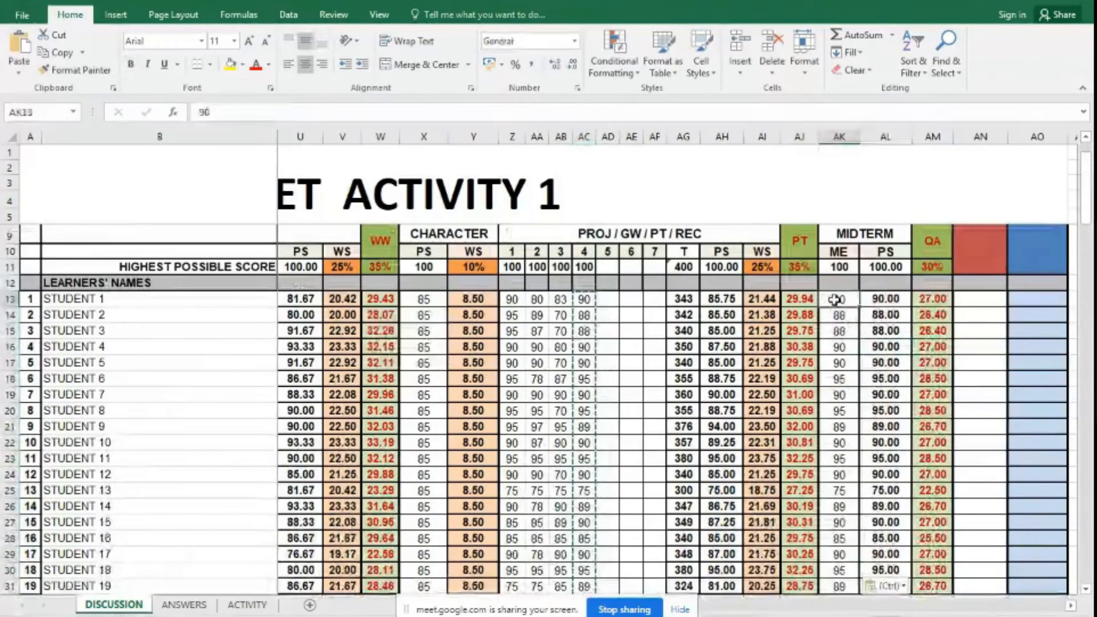
left_click(882, 298)
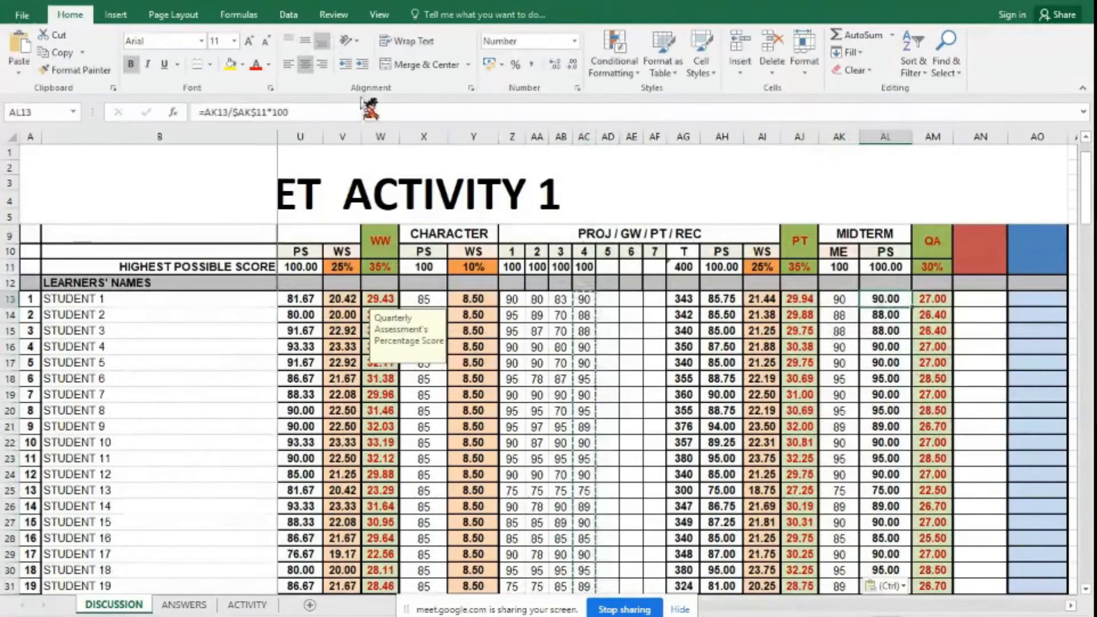
left_click(205, 112)
type("(")
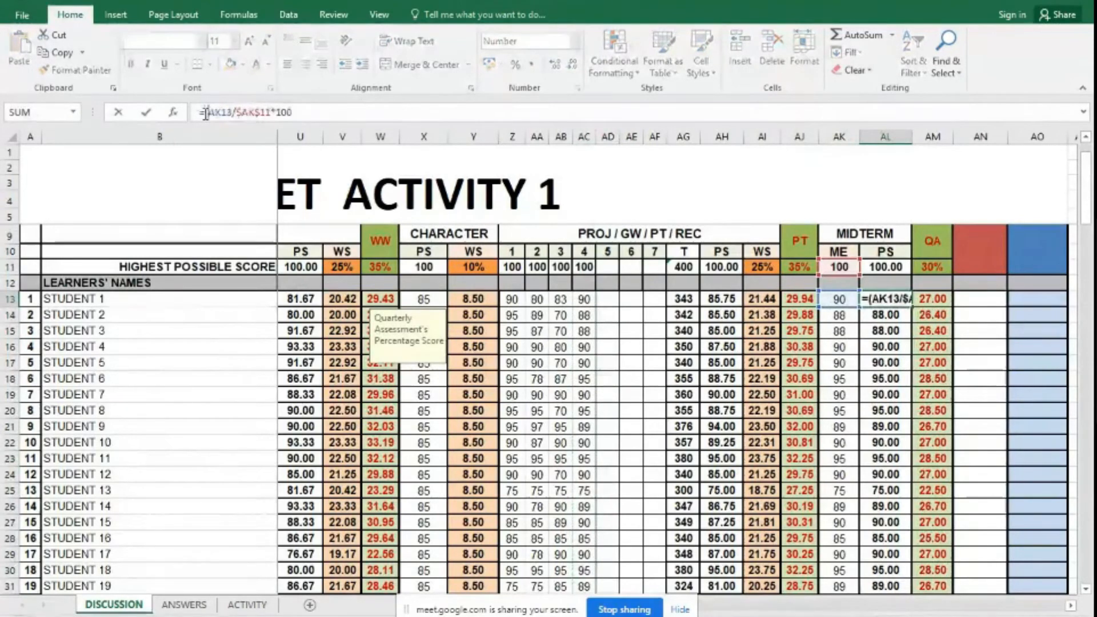
left_click(272, 113)
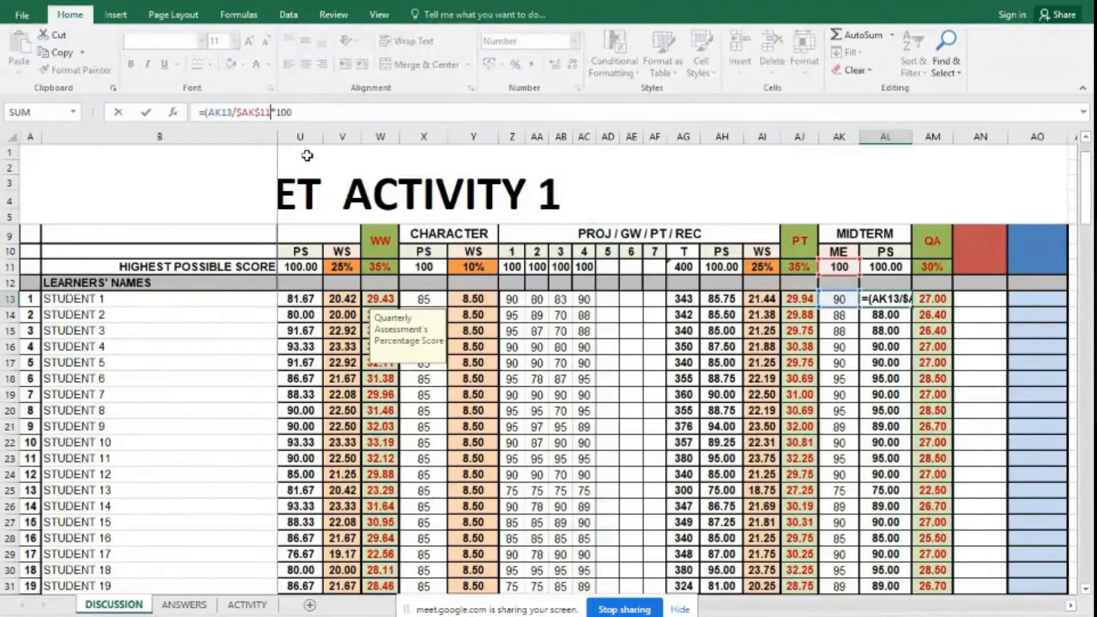
type(")")
key("Return")
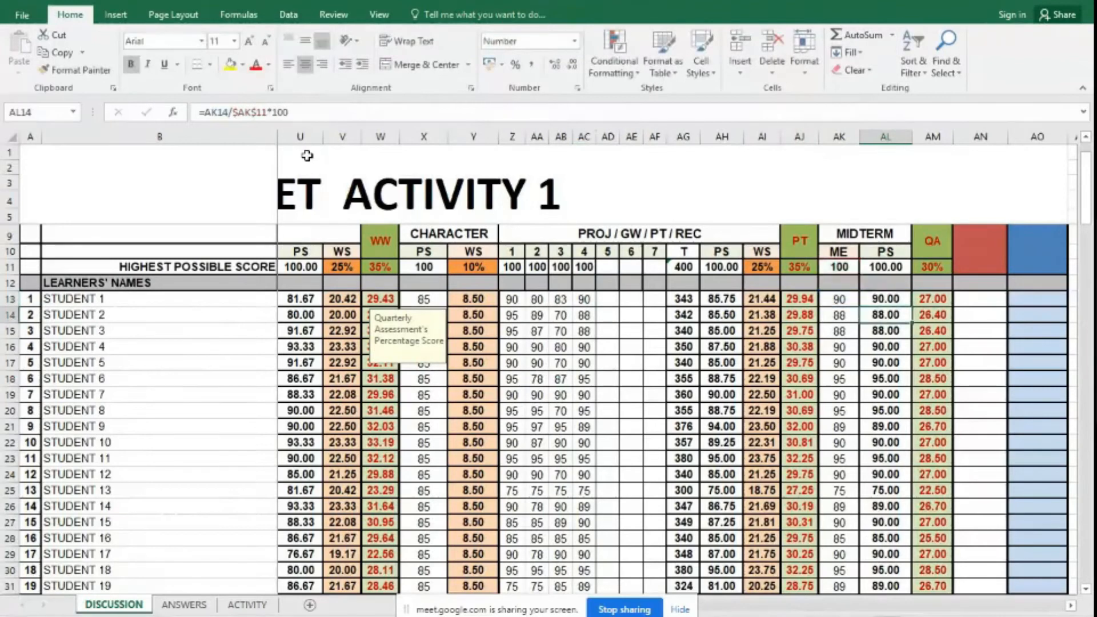
- Fill the midterm percentage score formula from AL13 down the PS column through Student 42
left_click(899, 302)
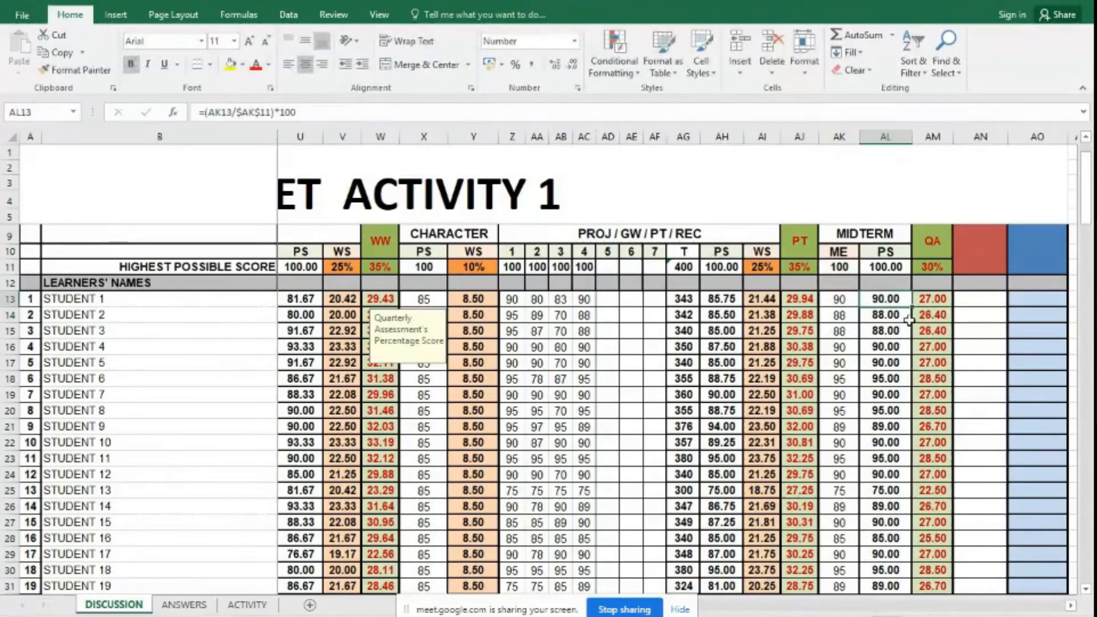
left_click_drag(912, 306, 894, 576)
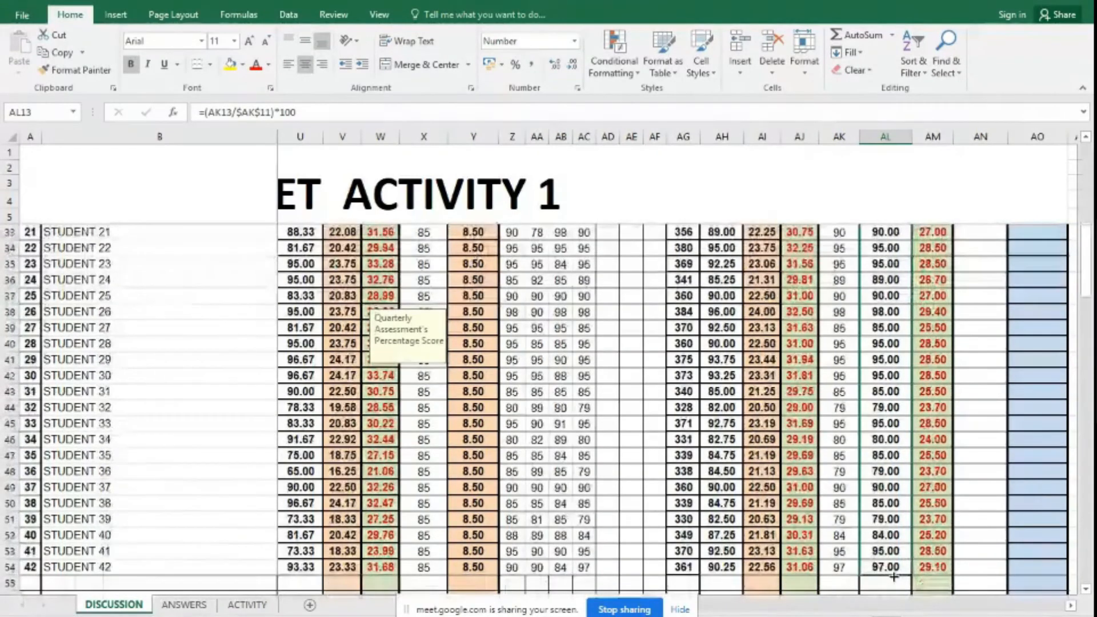
scroll(939, 331, "up", 8)
left_click(890, 298)
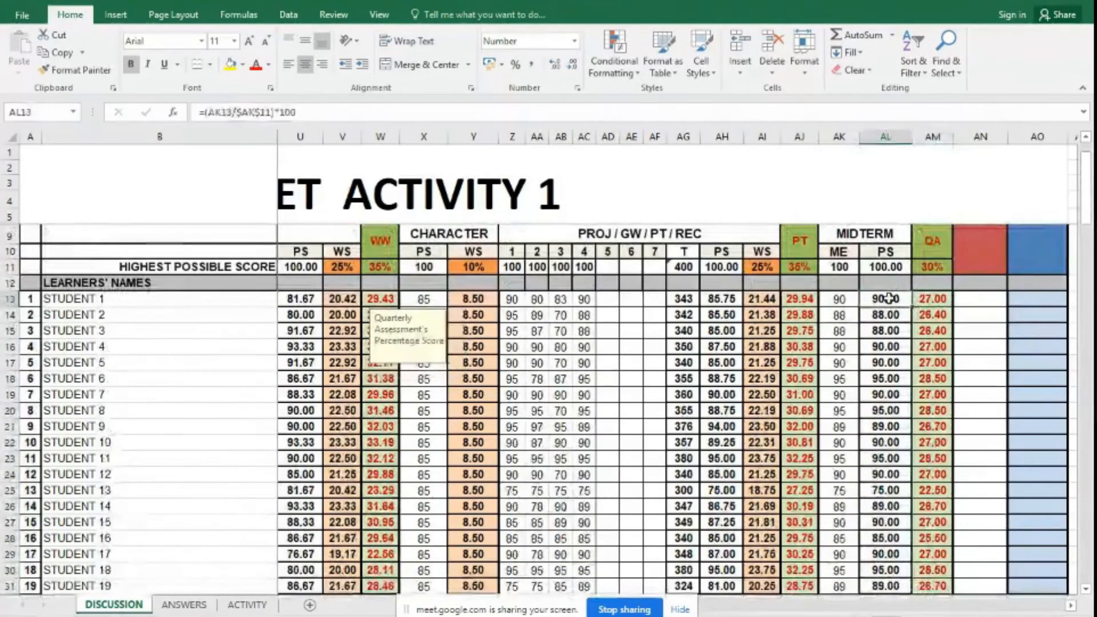
- Examine the QA weighted score formula in AM13, the WW, PT and QA weights in row 11, and Student 1's Grade cell
left_click(933, 267)
left_click(937, 298)
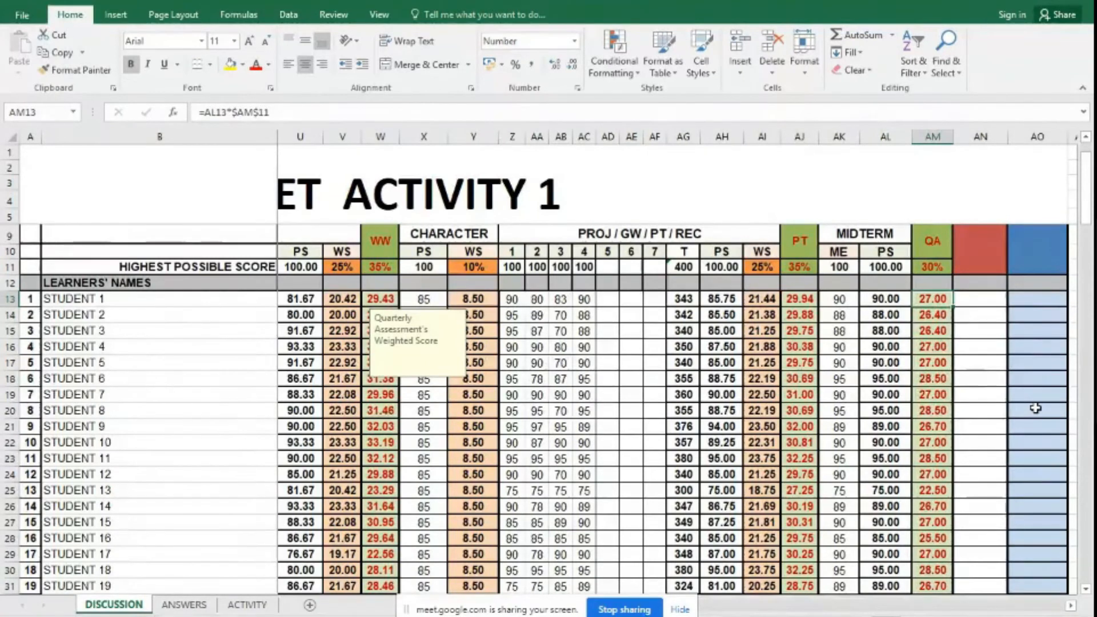
scroll(1035, 408, "up", 2)
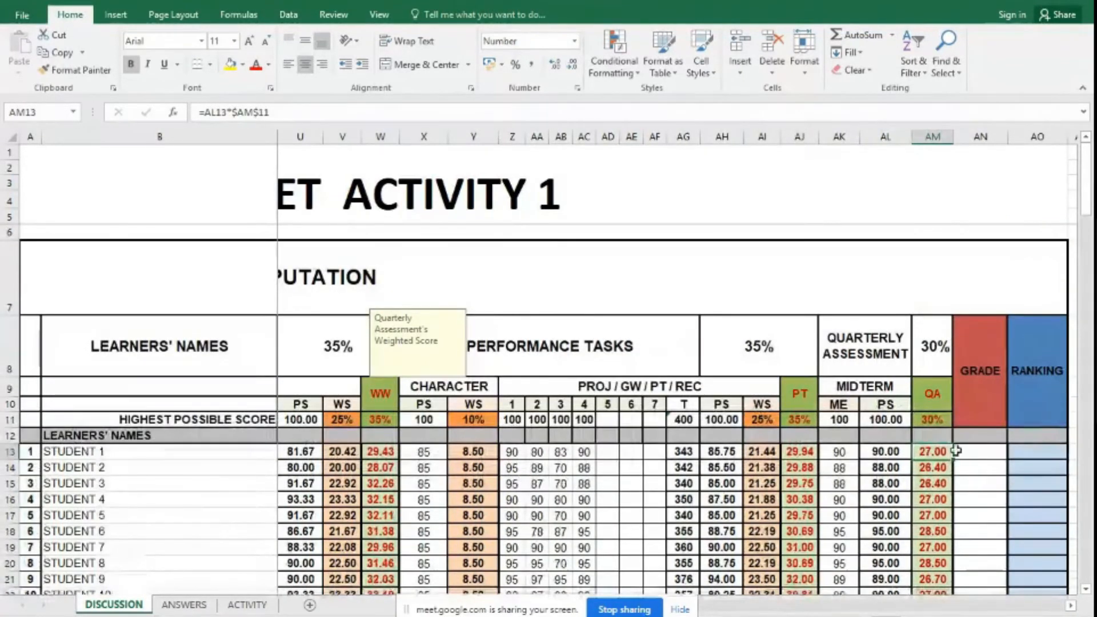
left_click(991, 457)
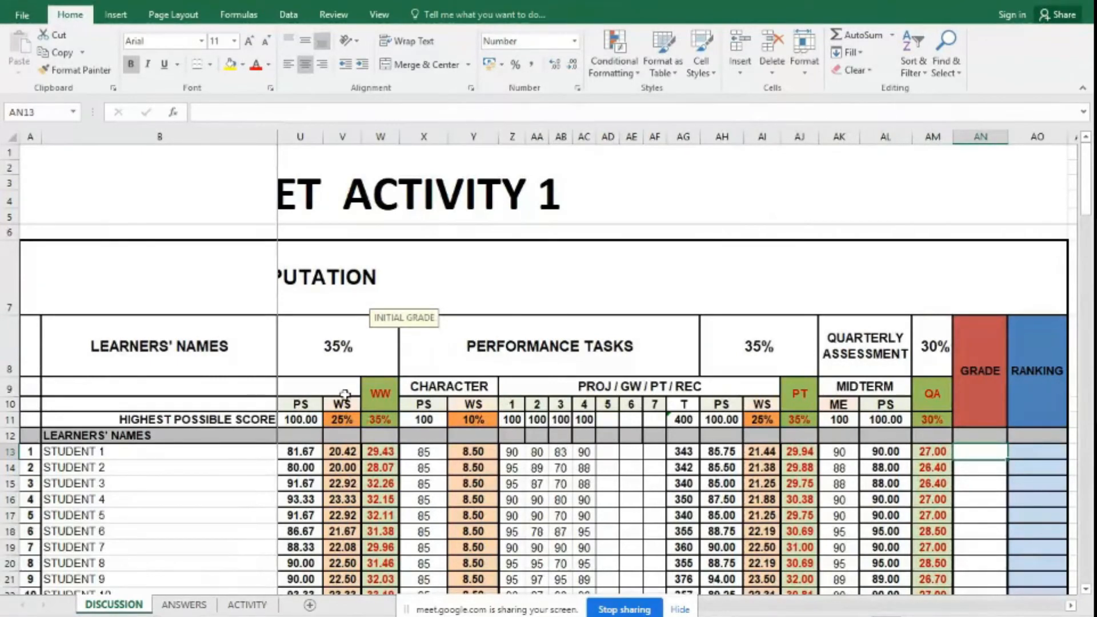
left_click(378, 421)
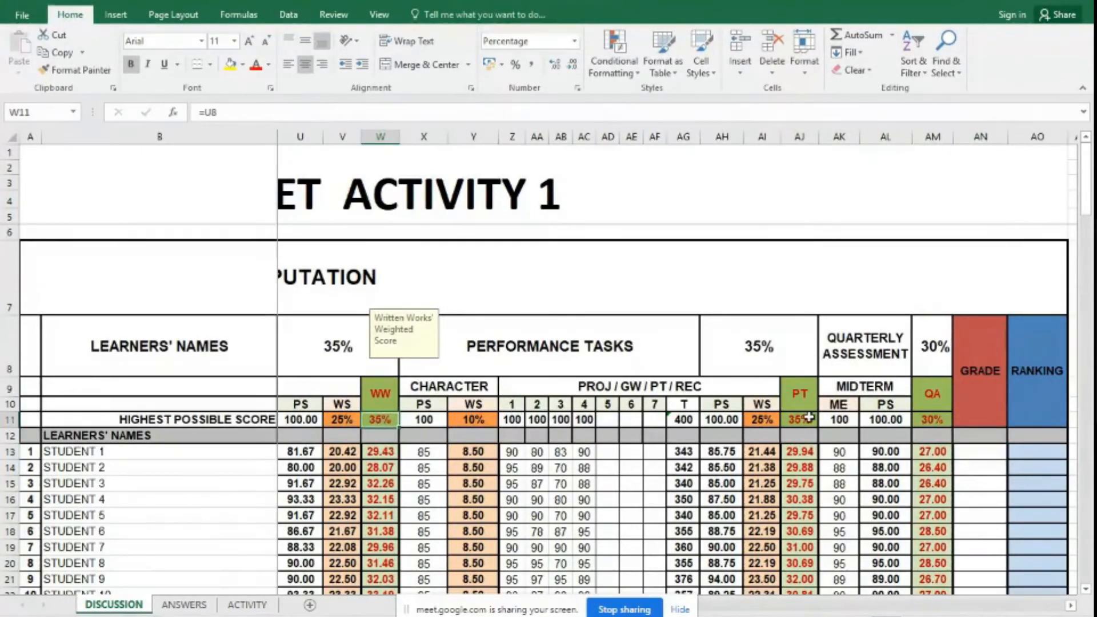
left_click(809, 420)
left_click(947, 421)
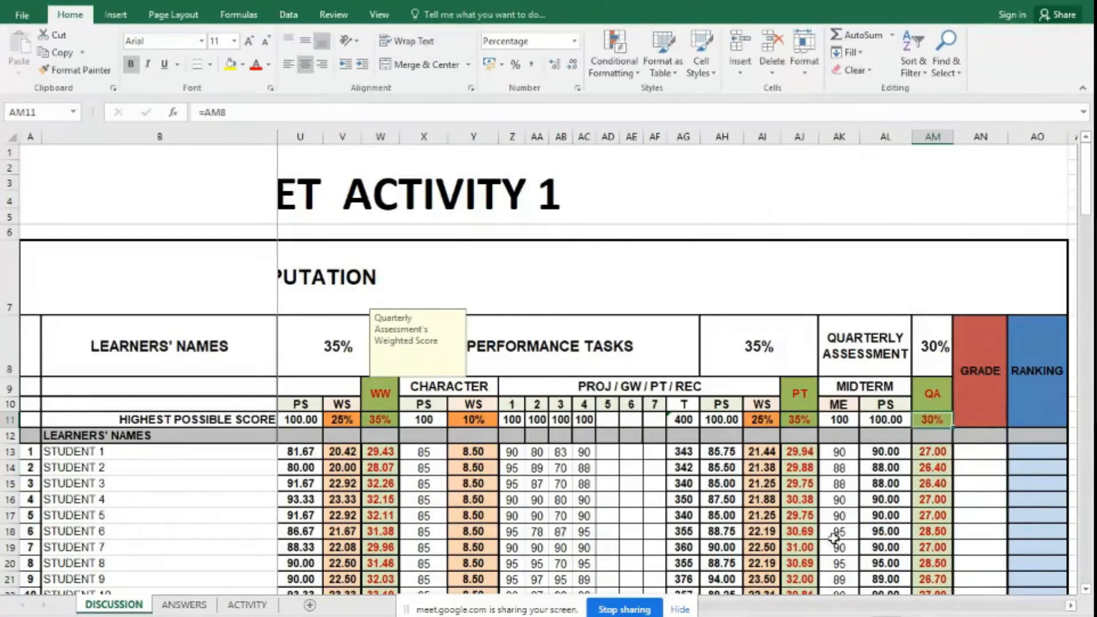
left_click(980, 456)
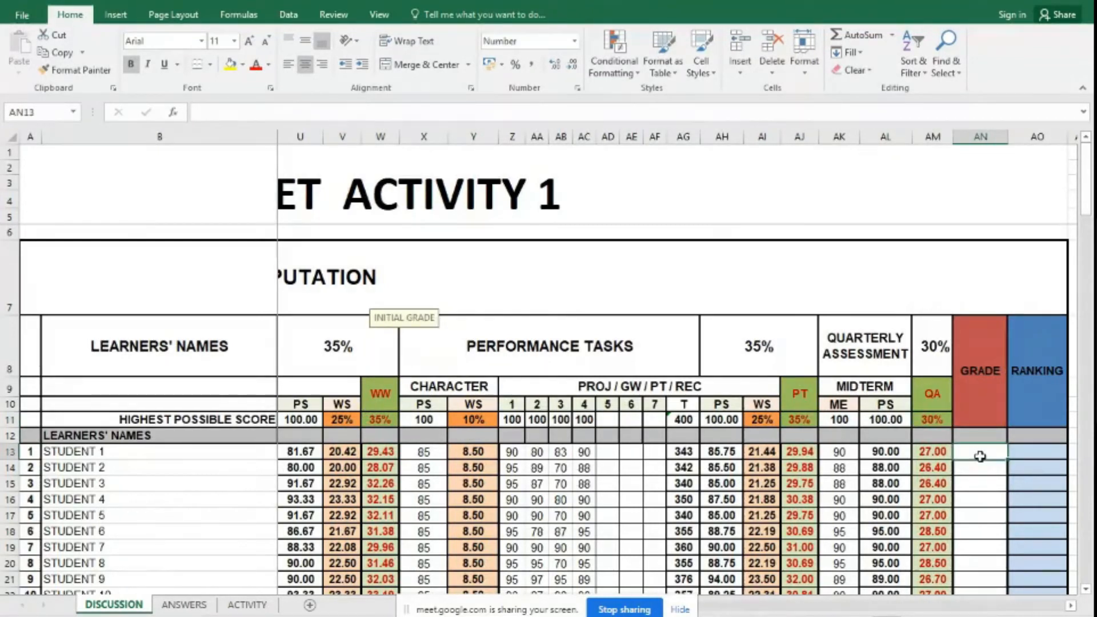
- Enter Student 1's grade formula in AN13 as =W13+AJ13+AM13, summing the WW, PT and QA weighted scores
type("=")
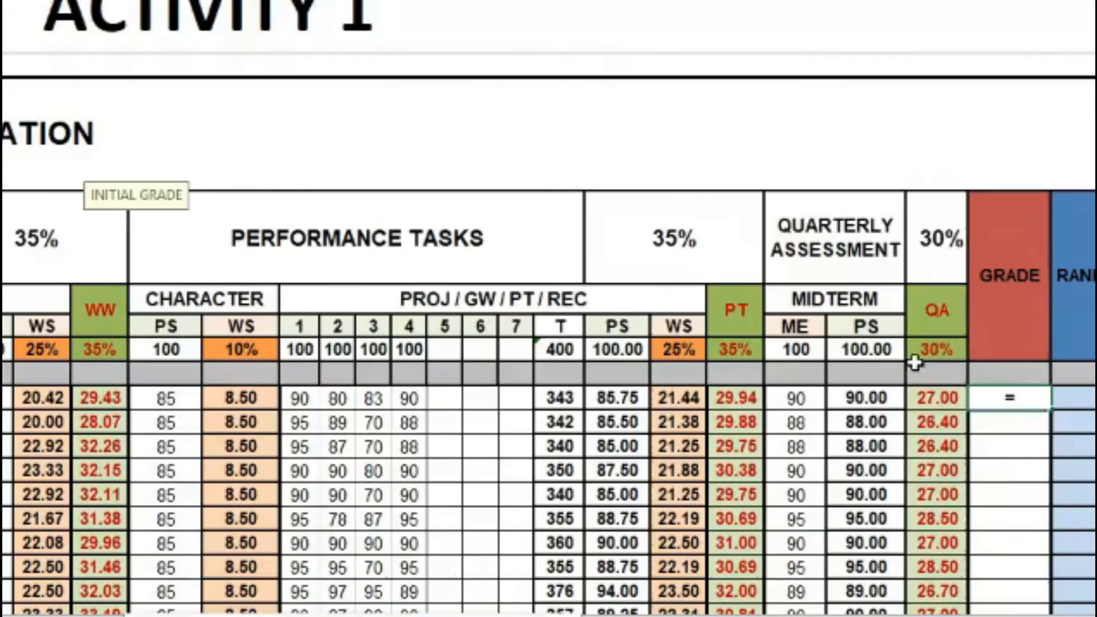
left_click(378, 451)
type("+")
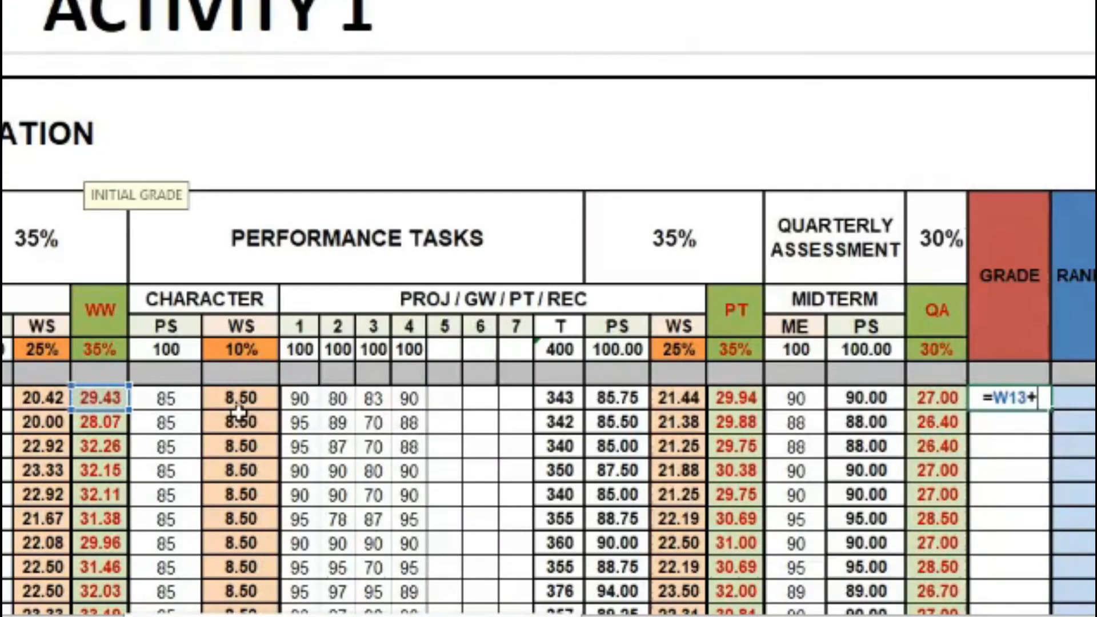
left_click(731, 397)
type("+")
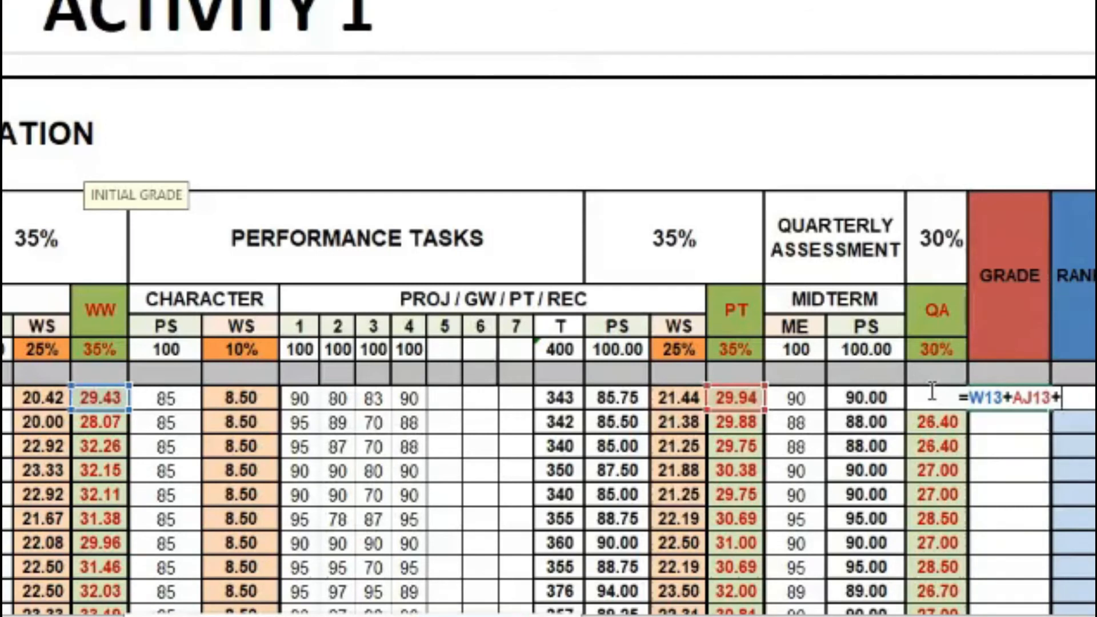
type("a")
key("BackSpace")
left_click(931, 397)
key("Return")
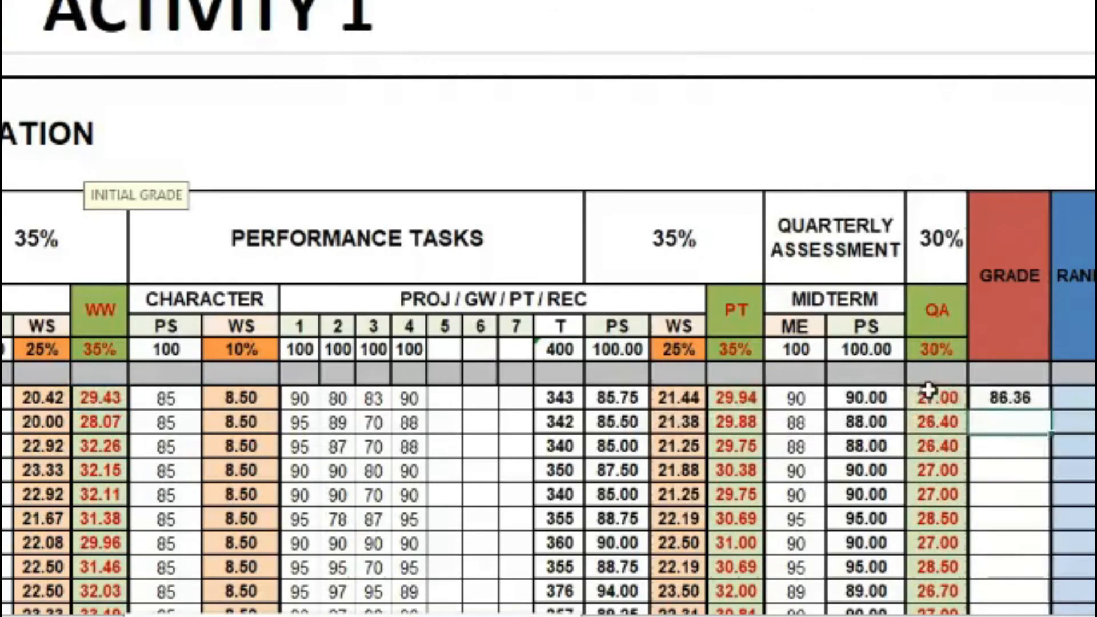
- Fill the grade formula from AN13 down the Grade column through Student 42 and review the filled cells
left_click(949, 398)
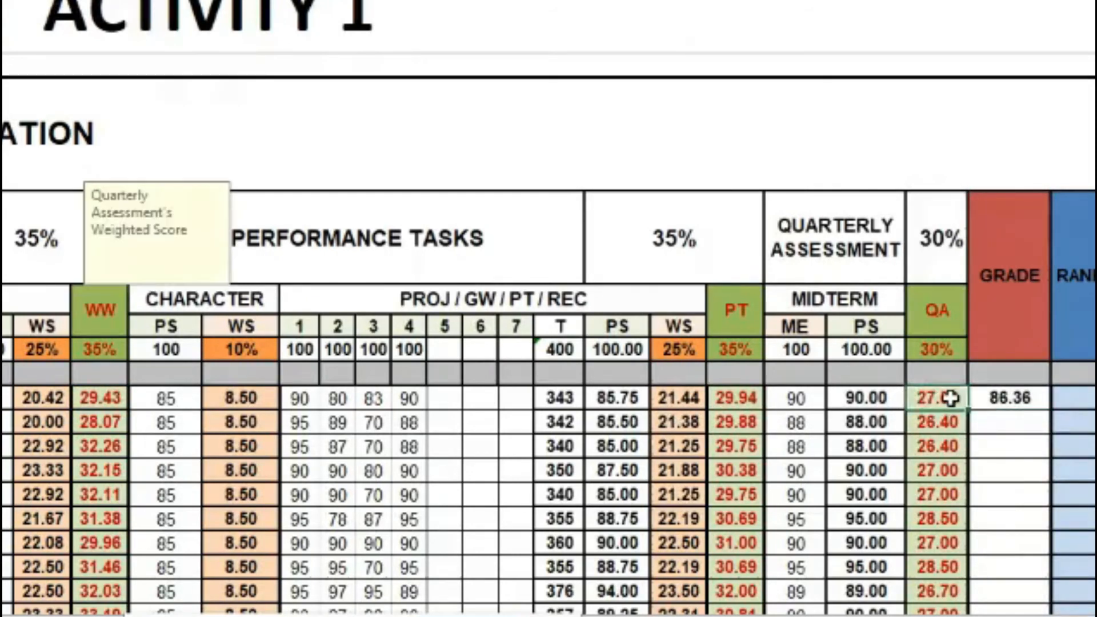
left_click(1005, 398)
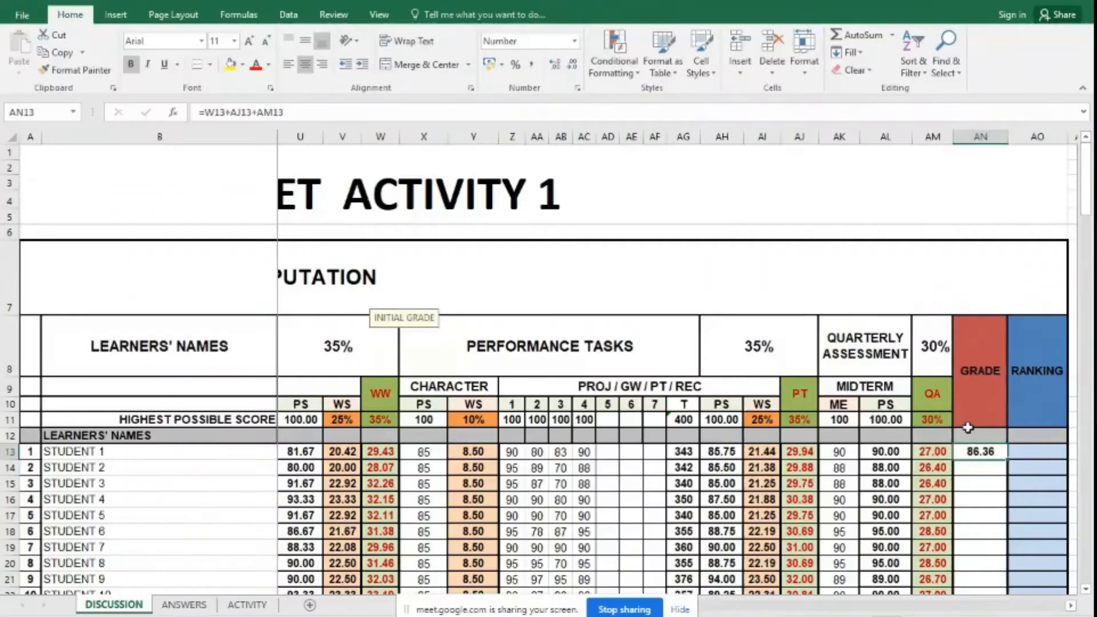
scroll(968, 428, "down", 1)
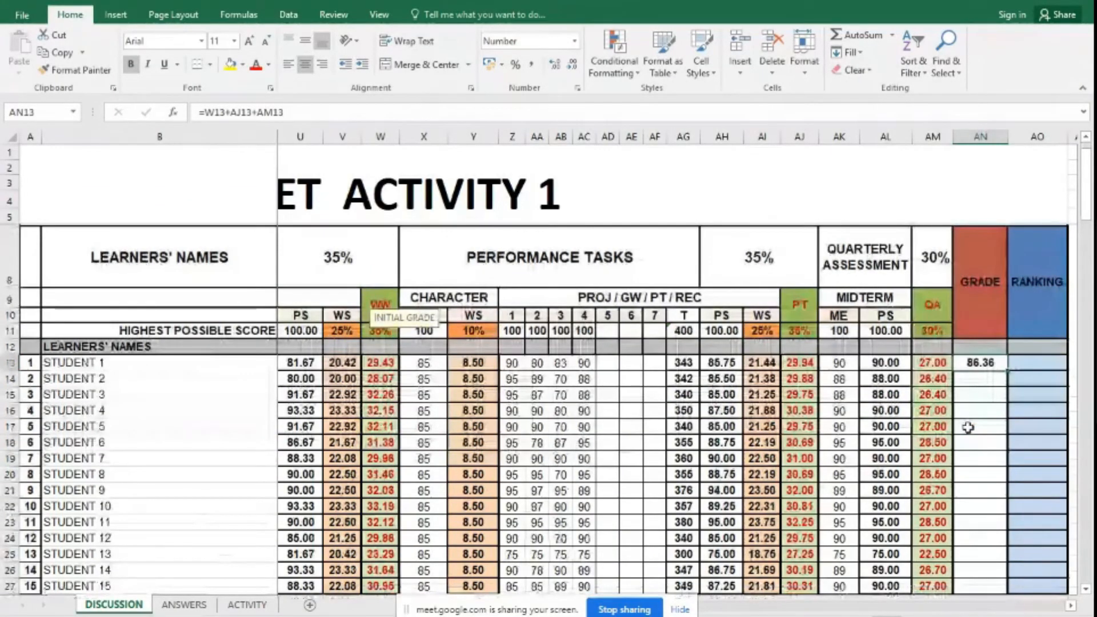
scroll(1028, 521, "down", 5)
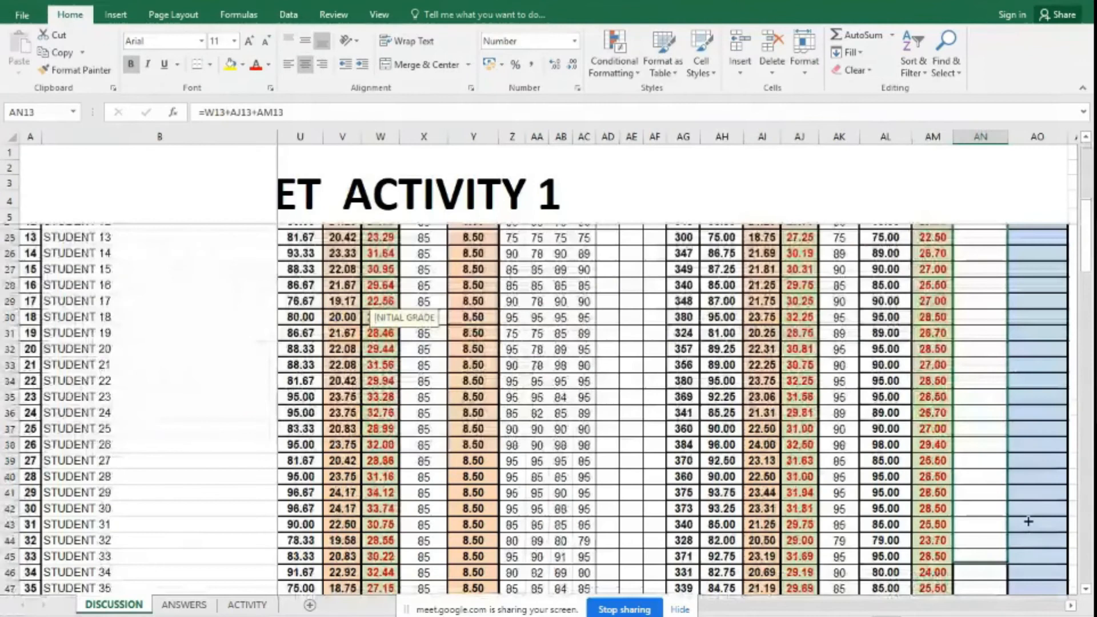
scroll(1028, 521, "down", 3)
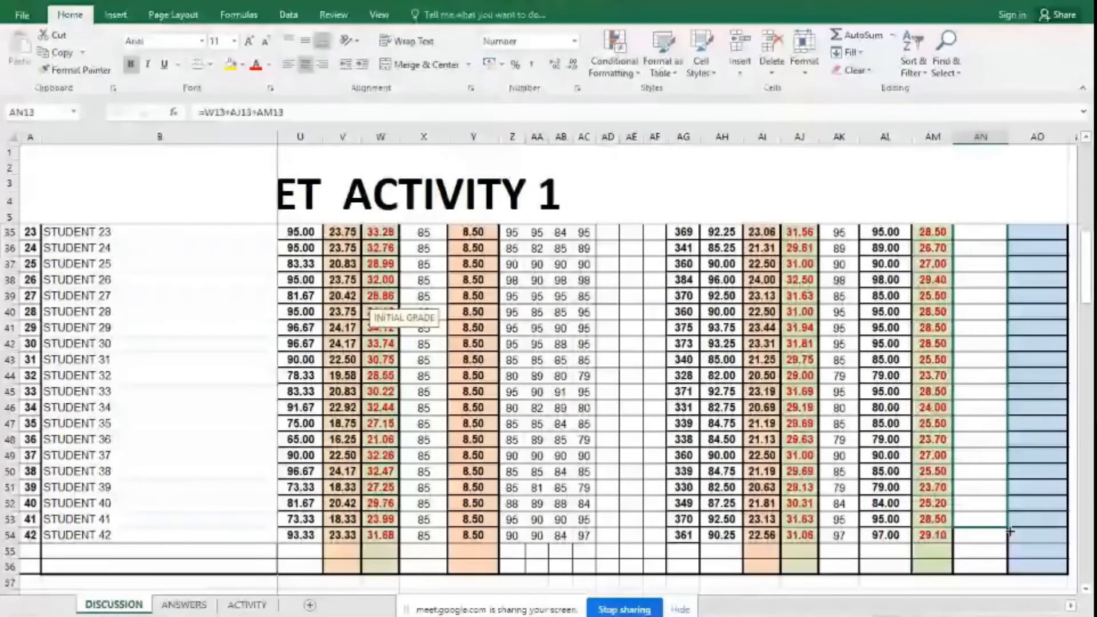
left_click_drag(1010, 532, 1010, 532)
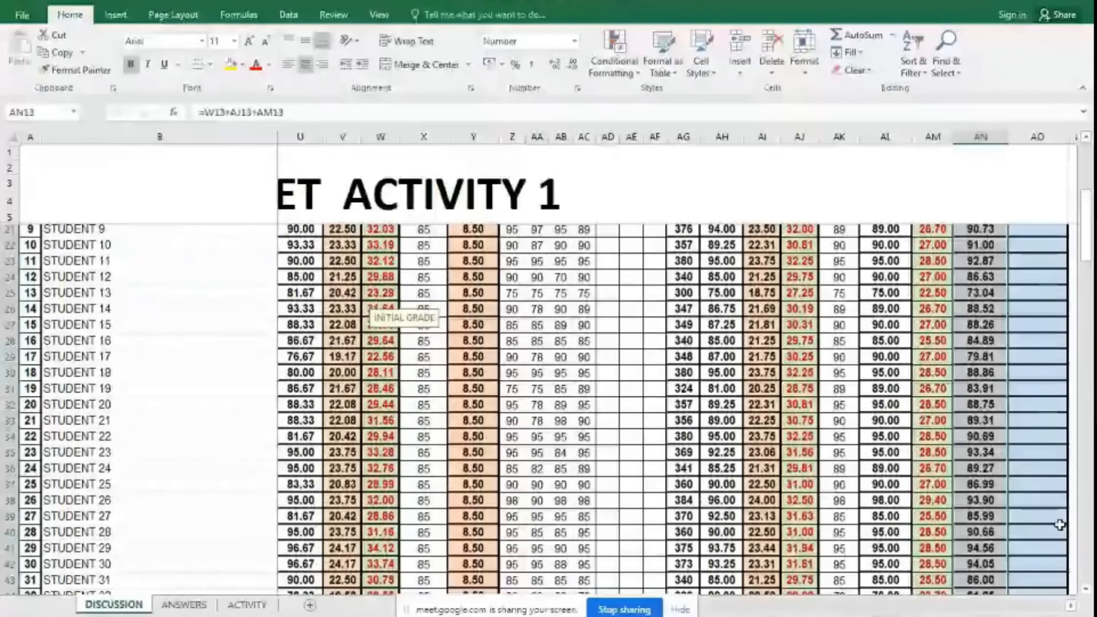
scroll(1060, 524, "up", 3)
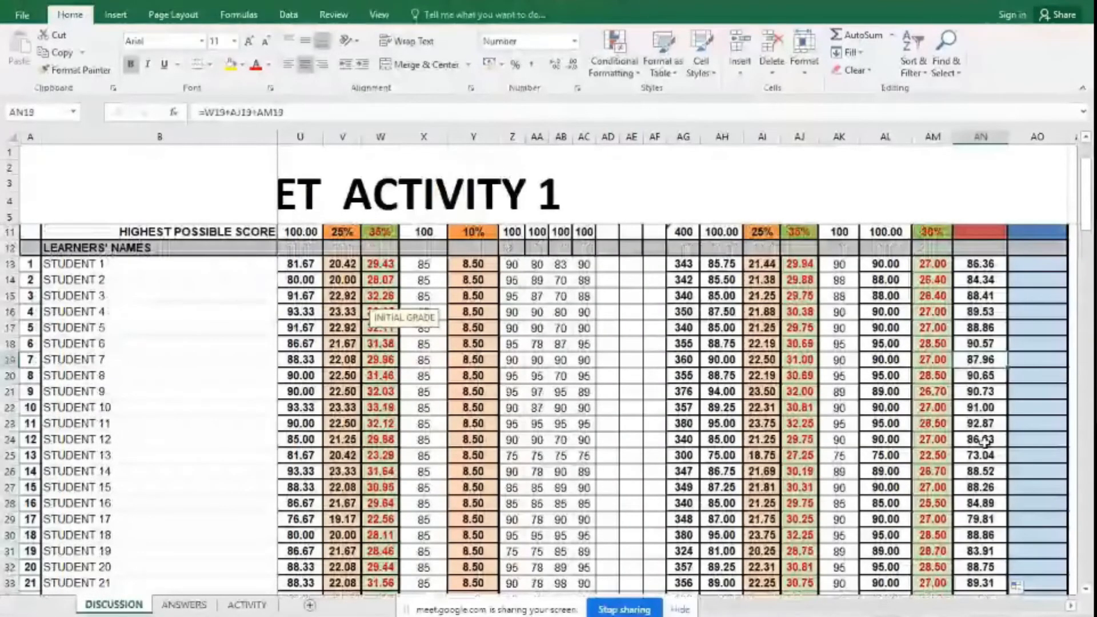
scroll(984, 440, "down", 4)
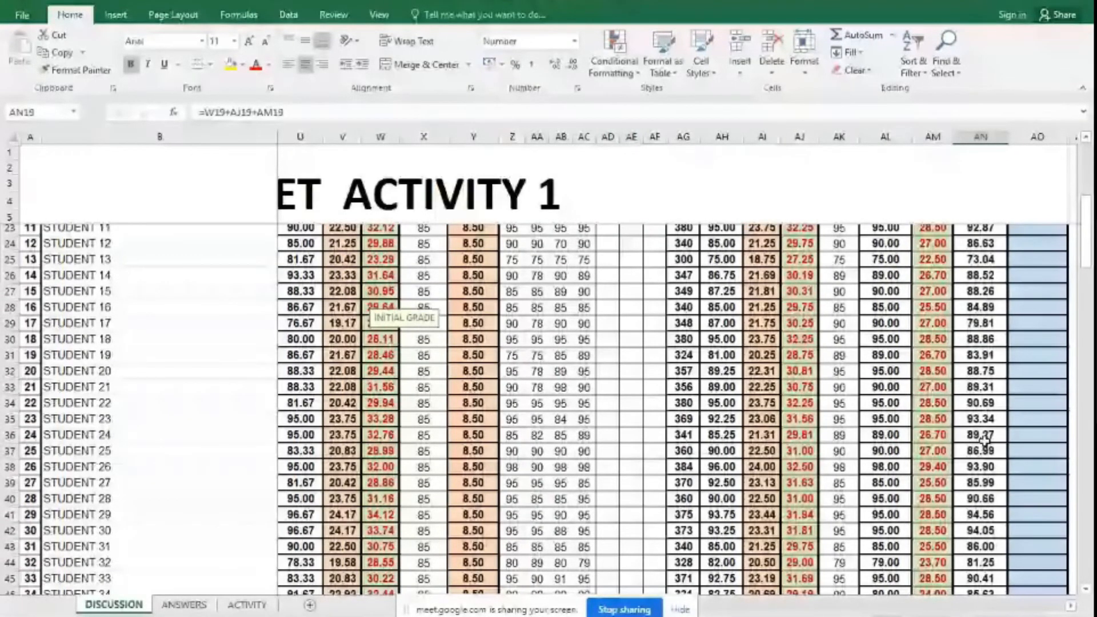
scroll(984, 440, "down", 4)
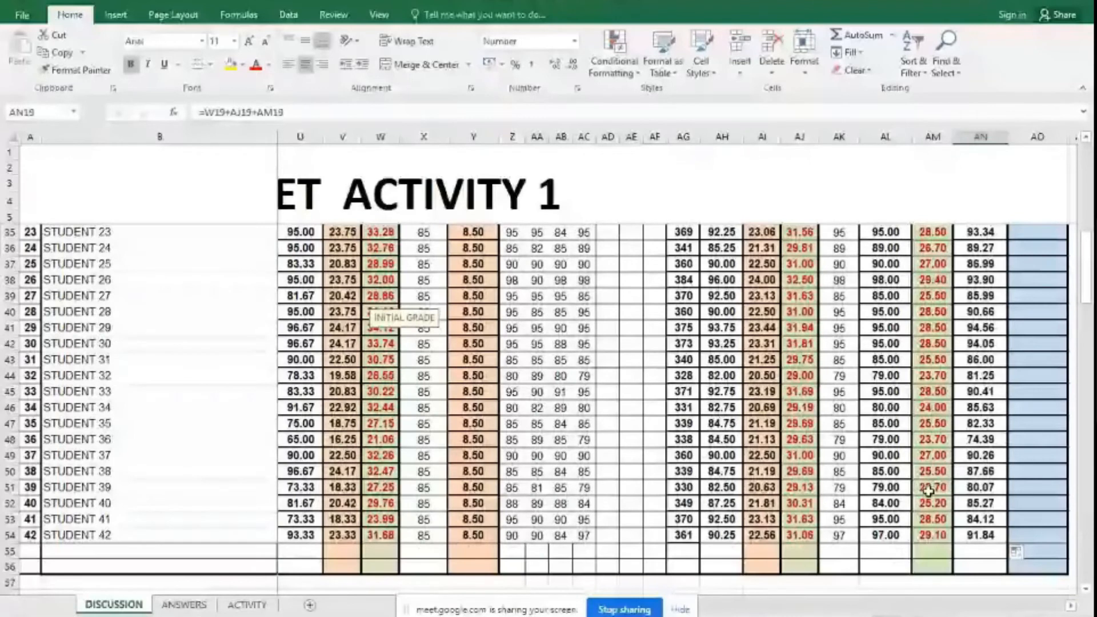
scroll(928, 490, "up", 3)
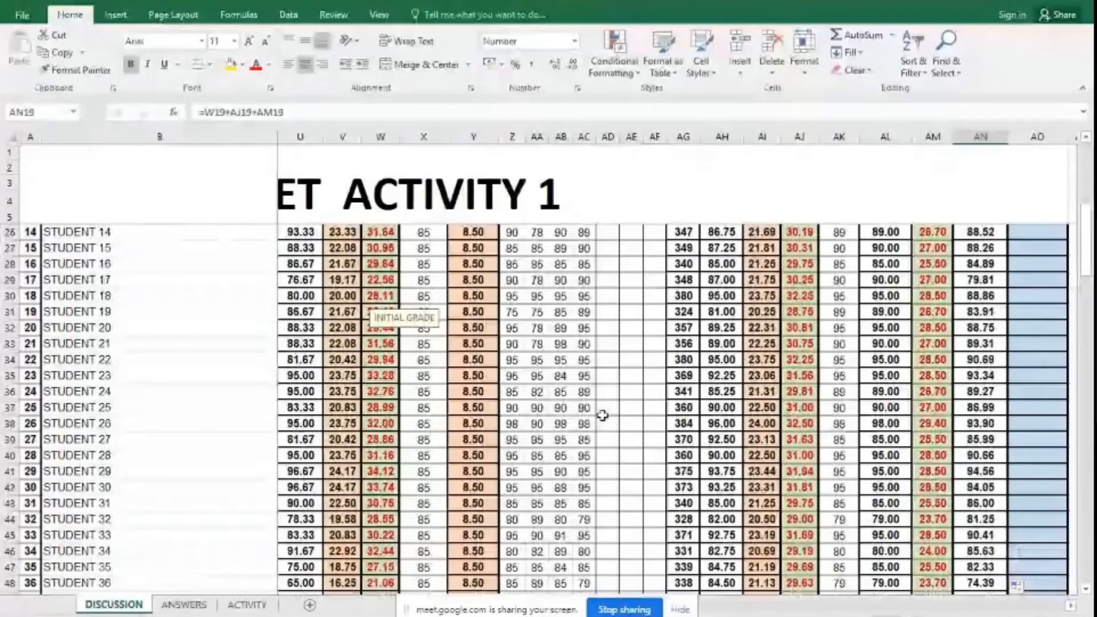
- Start a RANK formula in Student 1's Ranking cell AO13 with grade AN13 as the number argument
scroll(1066, 320, "up", 7)
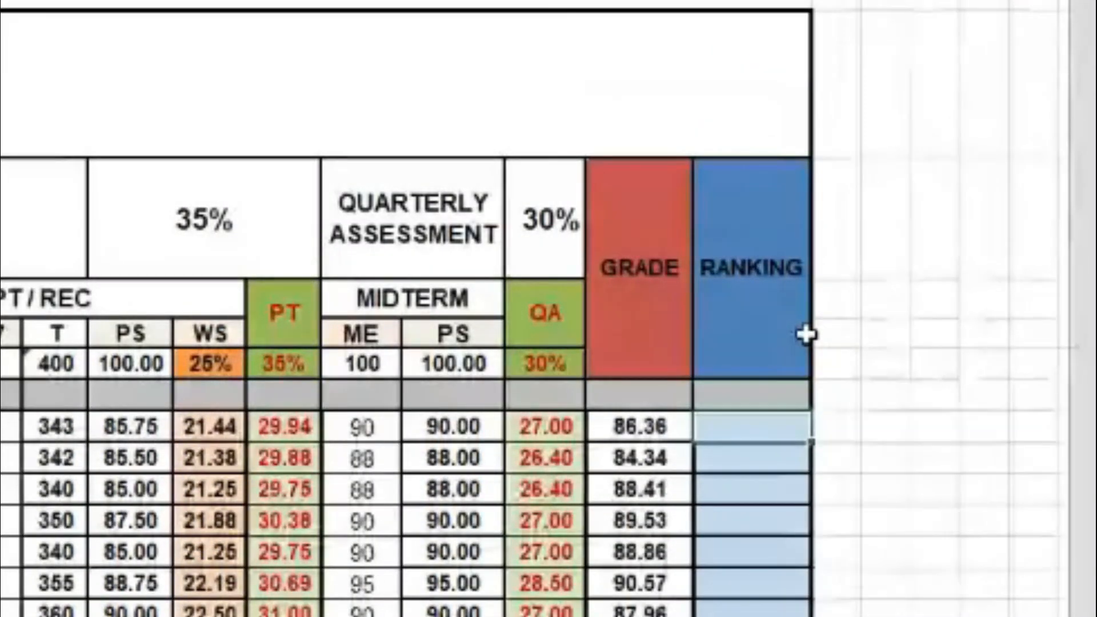
type("=RA")
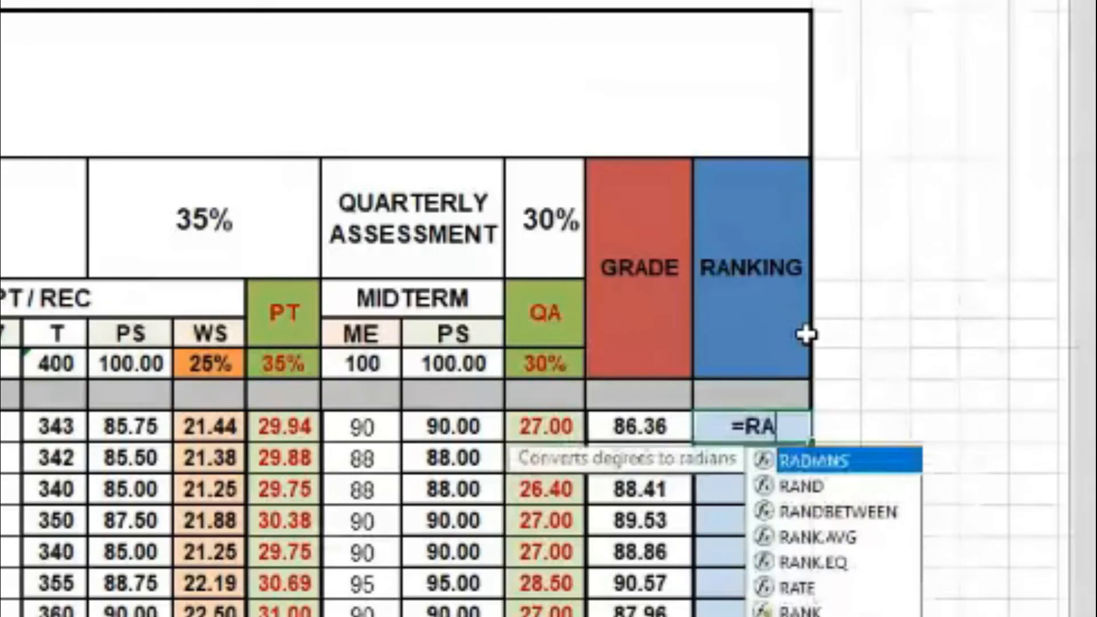
type("NK")
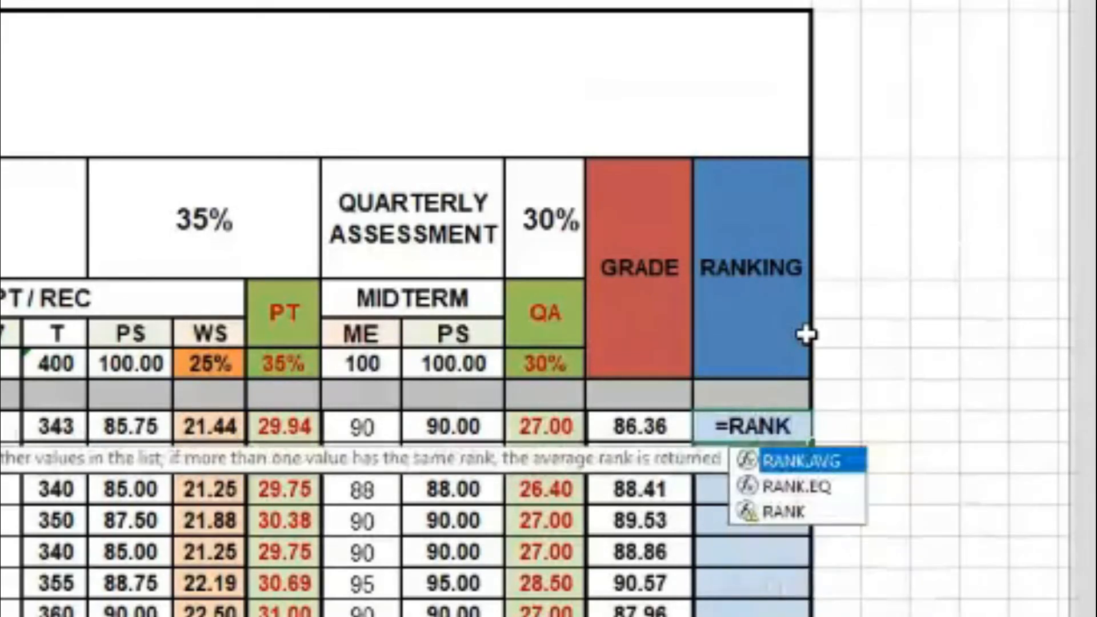
type("(")
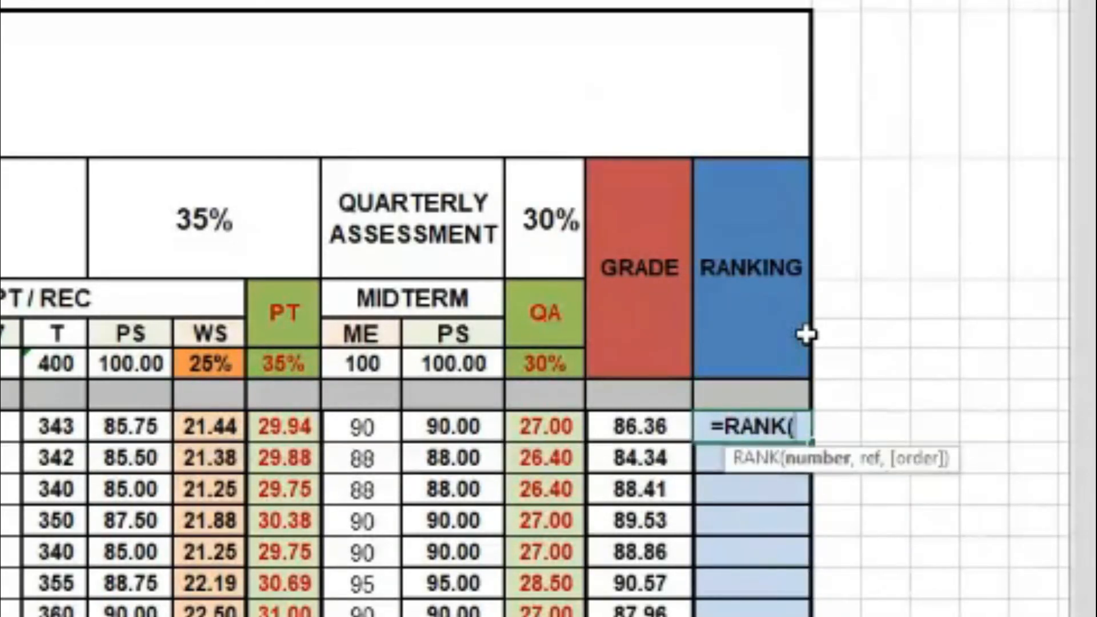
left_click(655, 430)
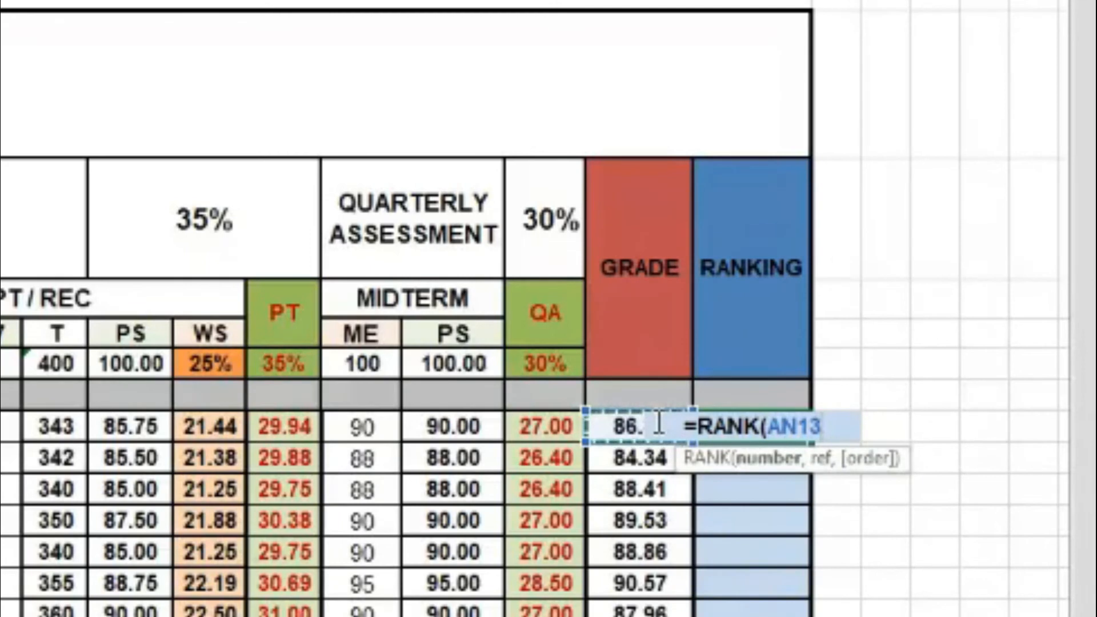
type(",")
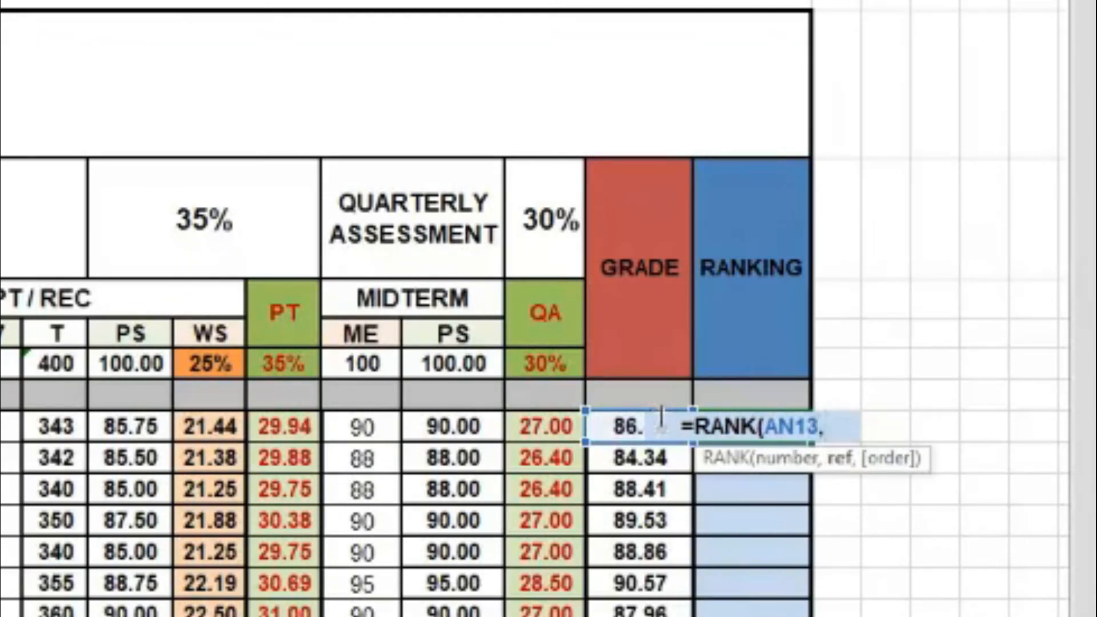
- Complete the RANK formula with reference range AN13:AN54 and descending order 0, so it reads =RANK(AN13,AN13:AN54,0)
left_click(627, 426)
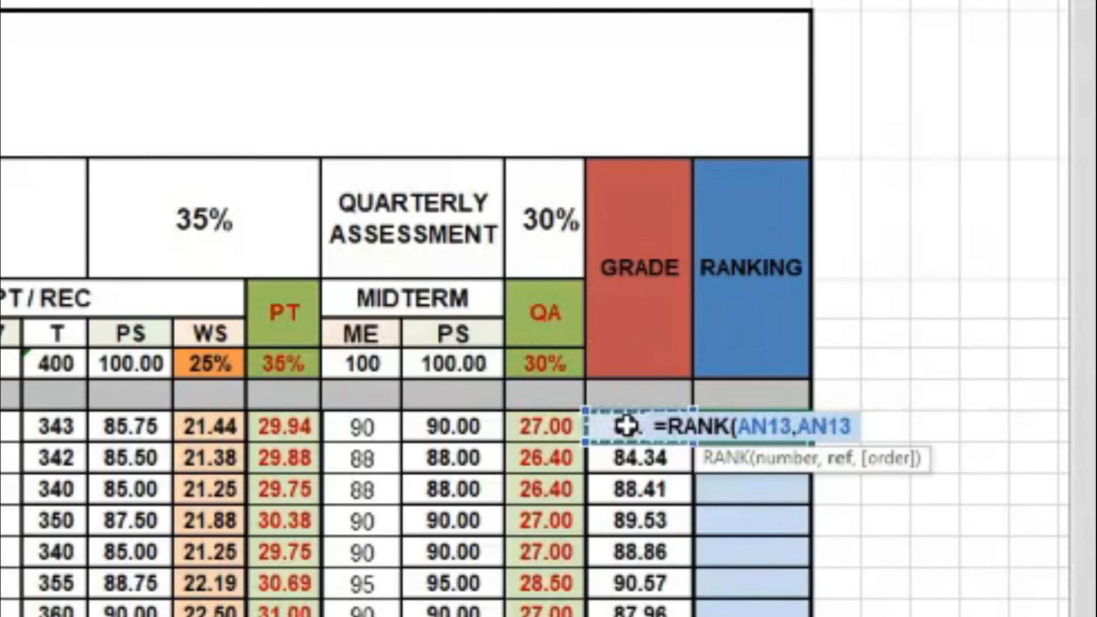
type(":")
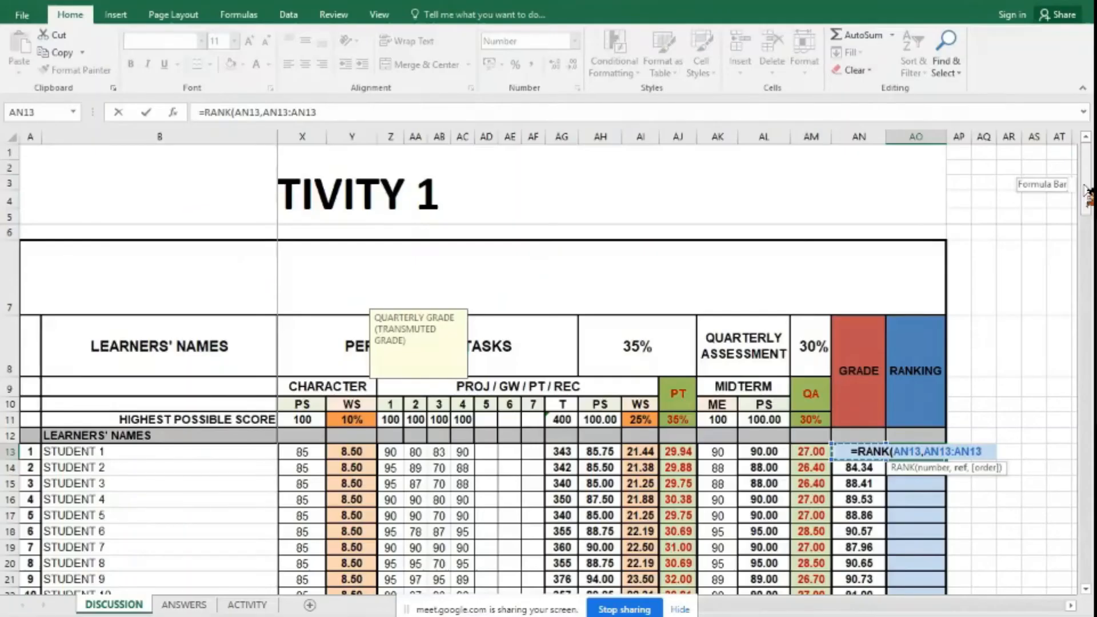
key("shift+Down")
key("shift+Down")
key("shift+Down")
key("shift+Down")
key("shift+Down")
key("shift+Down")
key("shift+Down")
key("shift+Down")
key("shift+Down")
key("shift+Down")
key("shift+Down")
key("shift+Down")
key("shift+Down")
key("shift+Down")
key("shift+Down")
key("shift+Down")
key("shift+Down")
key("shift+Down")
key("shift+Down")
key("shift+Down")
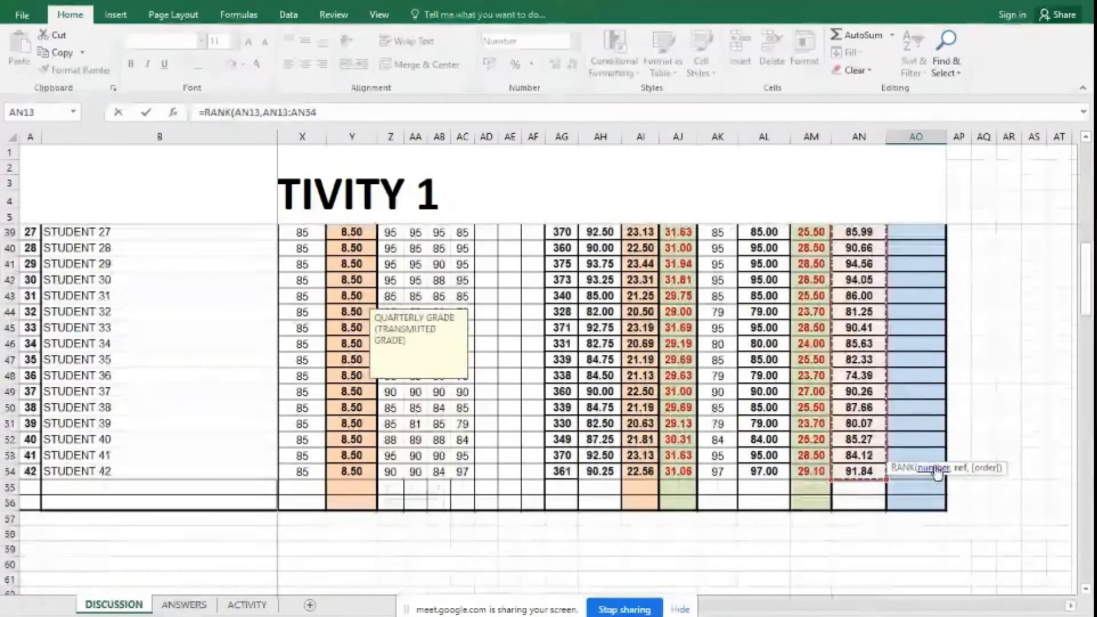
left_click(364, 111)
type(",")
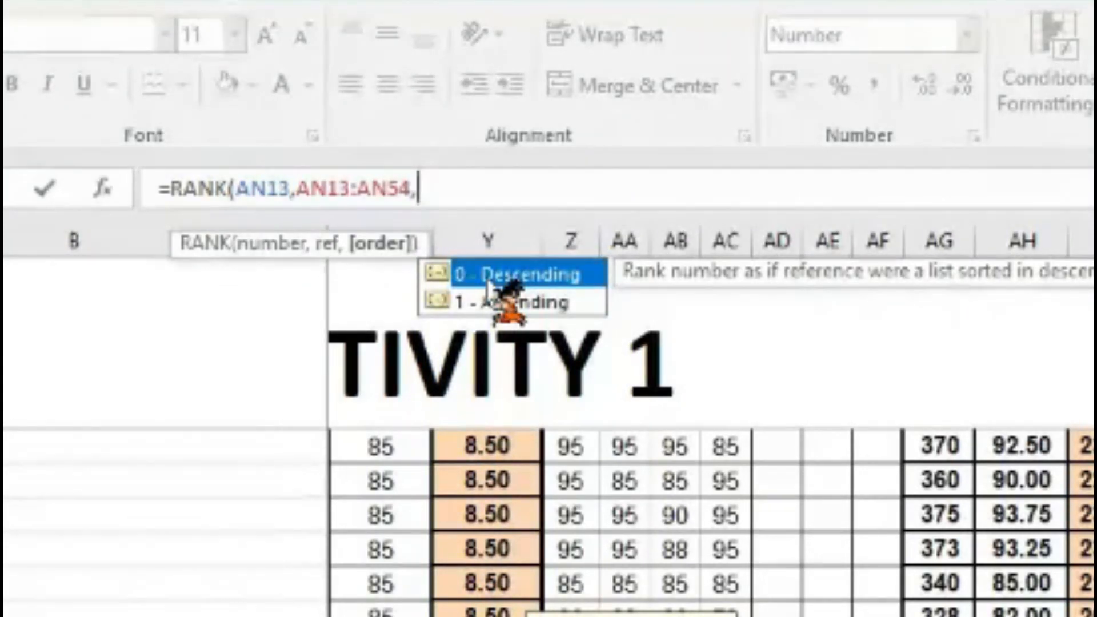
type("0")
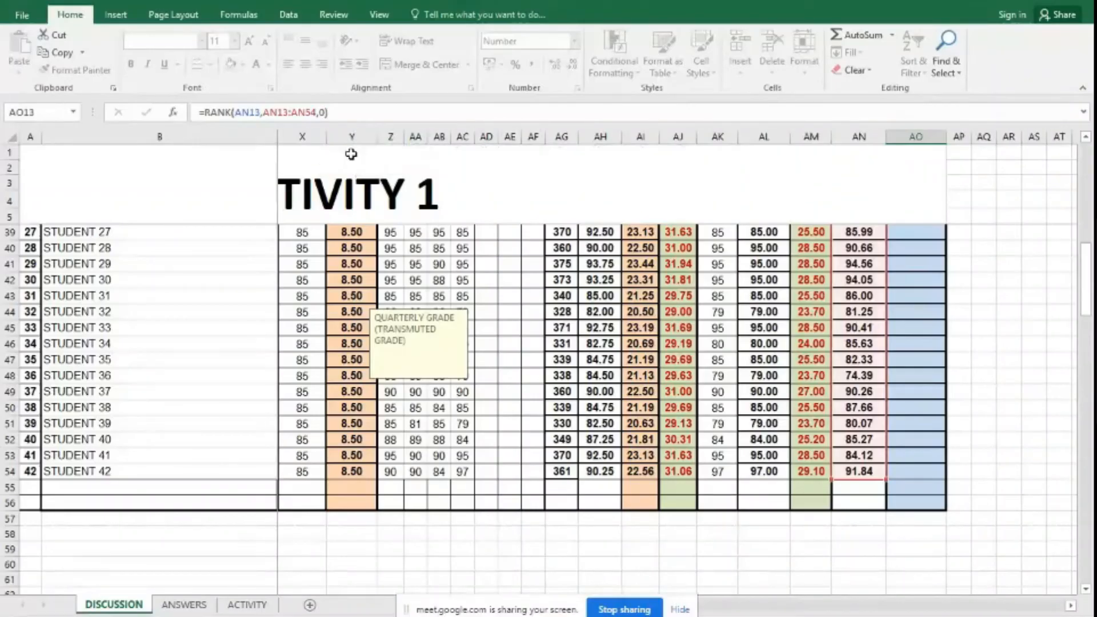
key("Return")
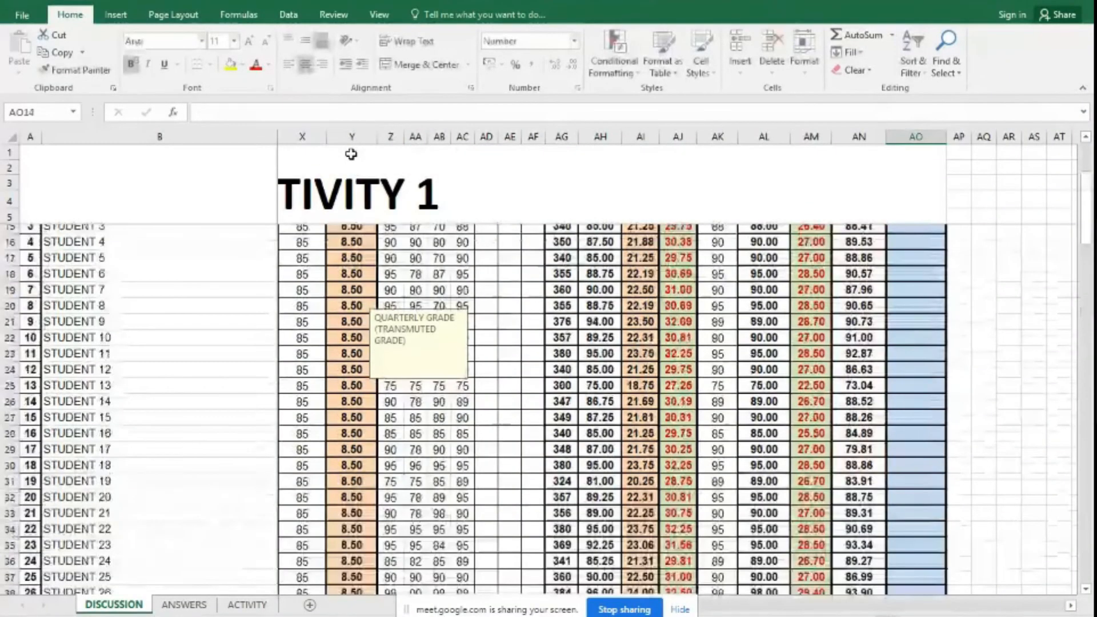
- Fill the ranking formula from AO13 down the Ranking column through Student 42
scroll(869, 313, "up", 3)
left_click(915, 360)
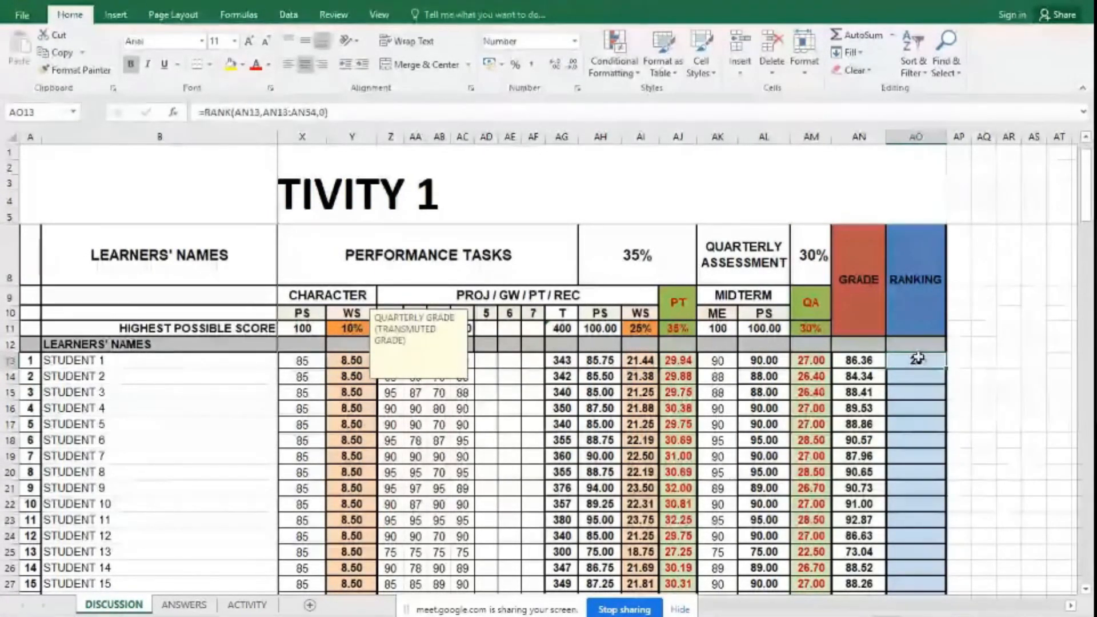
left_click_drag(946, 378, 960, 521)
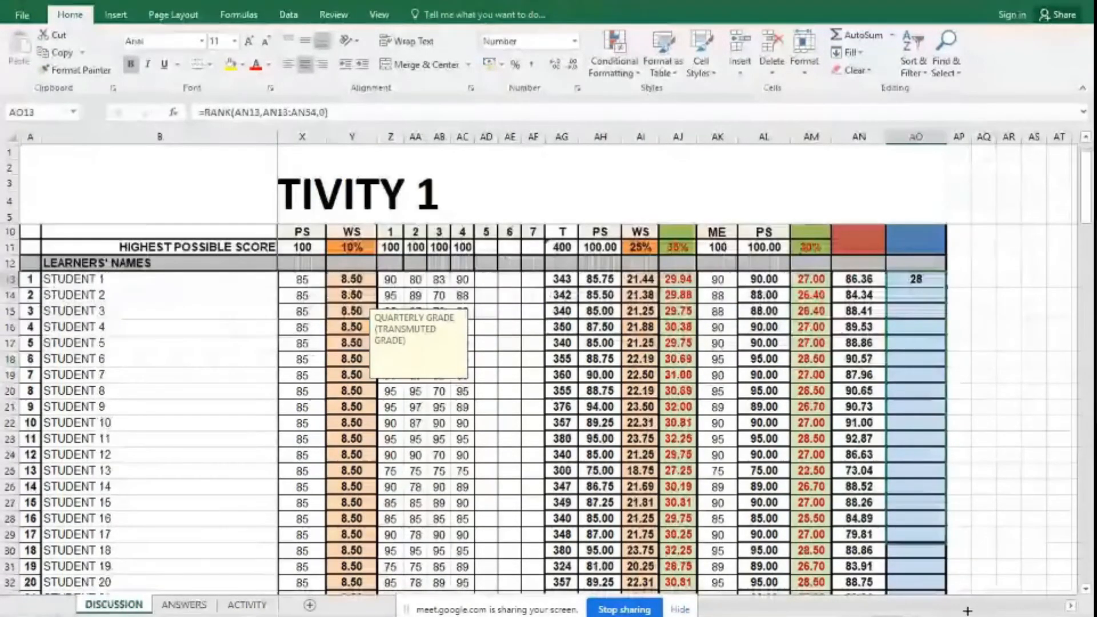
scroll(967, 610, "down", 8)
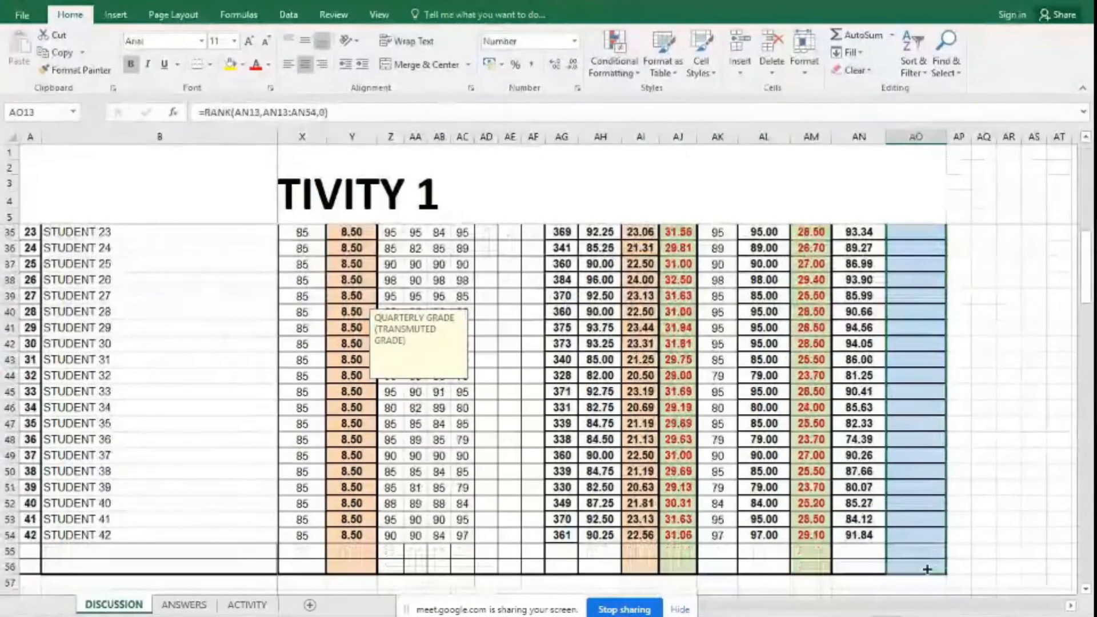
key("ctrl+d")
left_click(1033, 455)
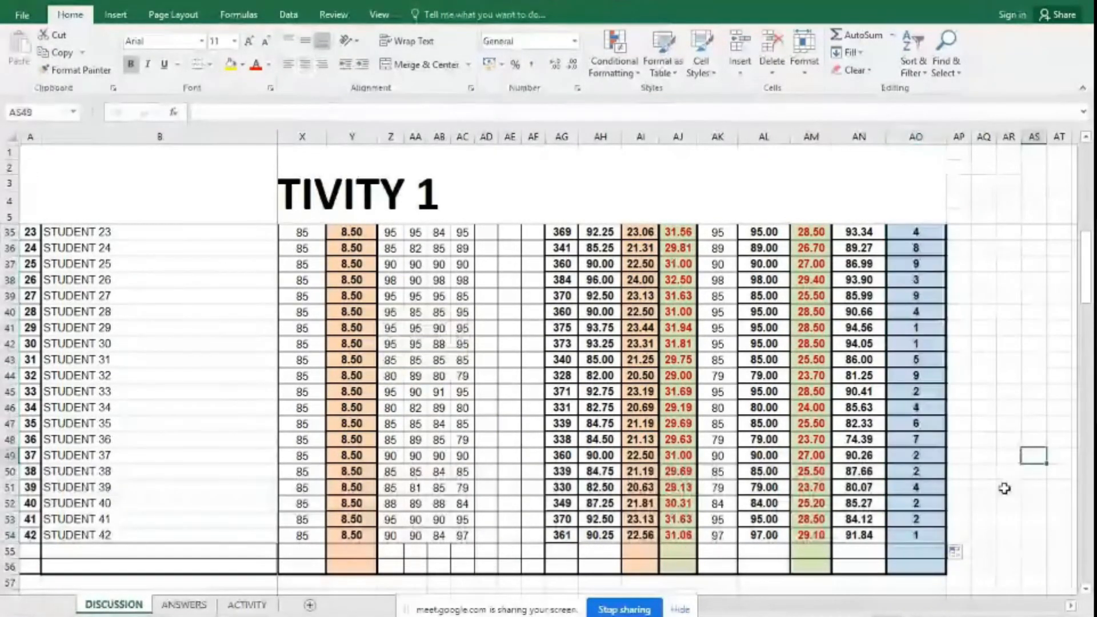
- Examine the ranking formulas and their reference ranges in column AO for Students 29 to 42 against their grades
left_click(939, 534)
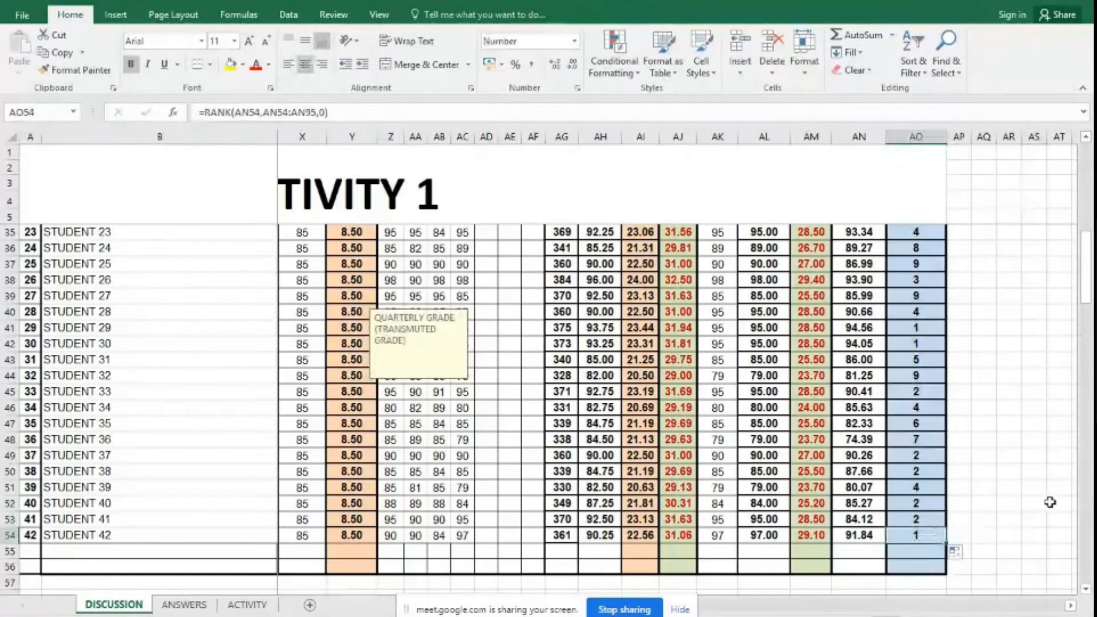
key("Up")
key("Up")
key("Up")
key("Up")
key("Up")
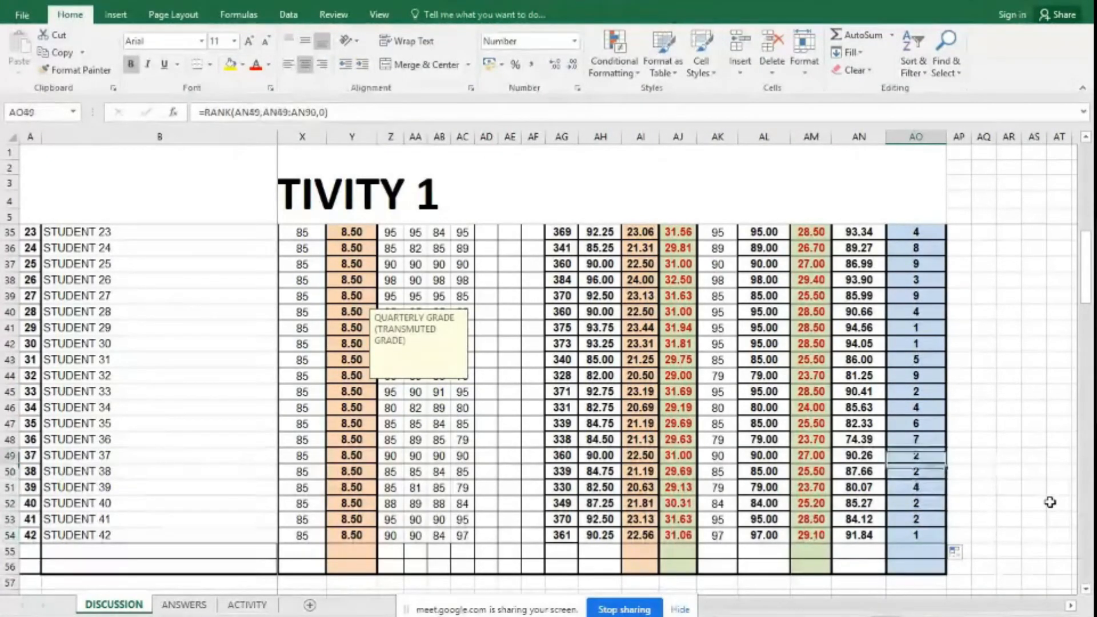
key("Left")
key("Down")
key("Right")
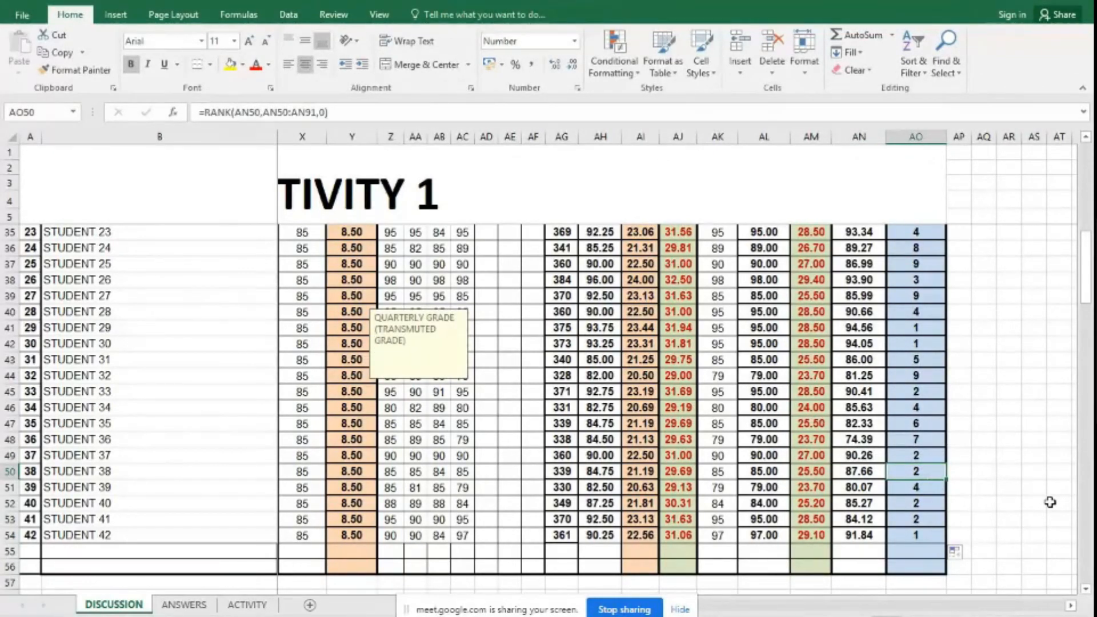
key("Up")
key("Up")
key("Up")
key("Up")
key("Up")
key("Up")
key("Up")
key("Up")
key("Up")
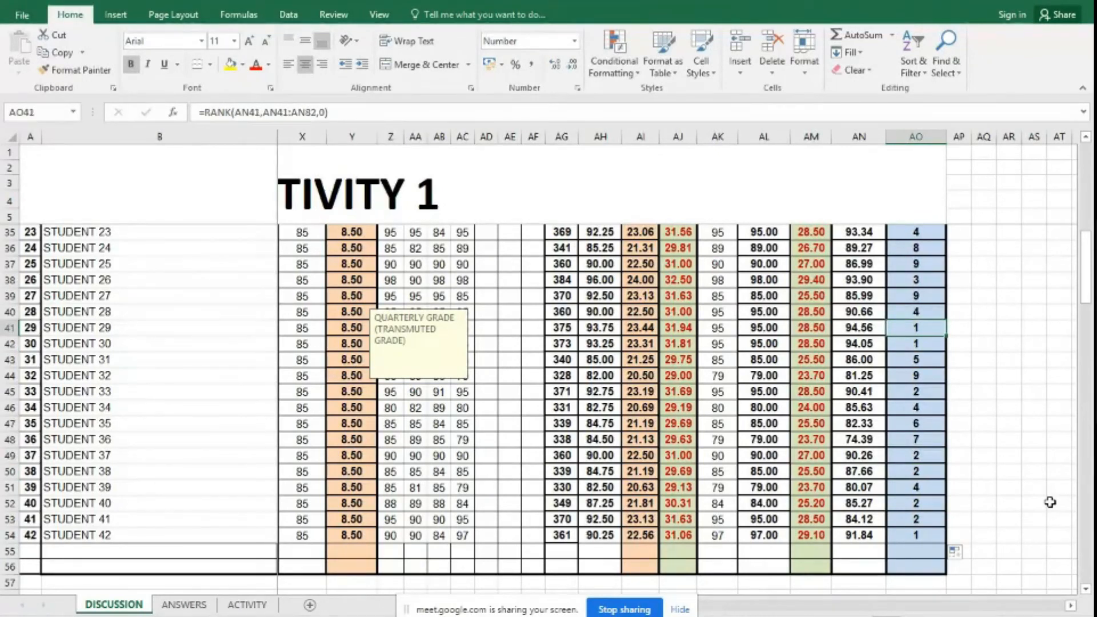
key("Down")
key("Down")
key("Down")
key("Down")
key("Down")
key("Down")
key("Down")
key("Down")
key("Down")
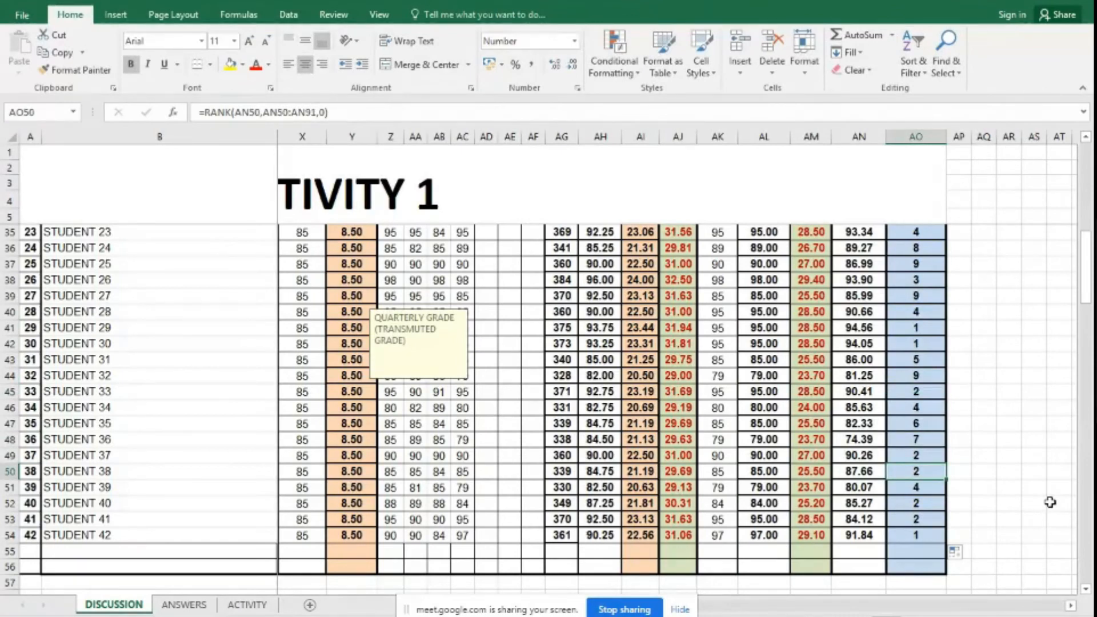
- Examine the ranking formulas and their reference ranges in column AO from Student 38 back up to the Ranking header
key("Up")
key("Up")
key("Up")
key("Up")
key("Up")
key("Up")
key("Up")
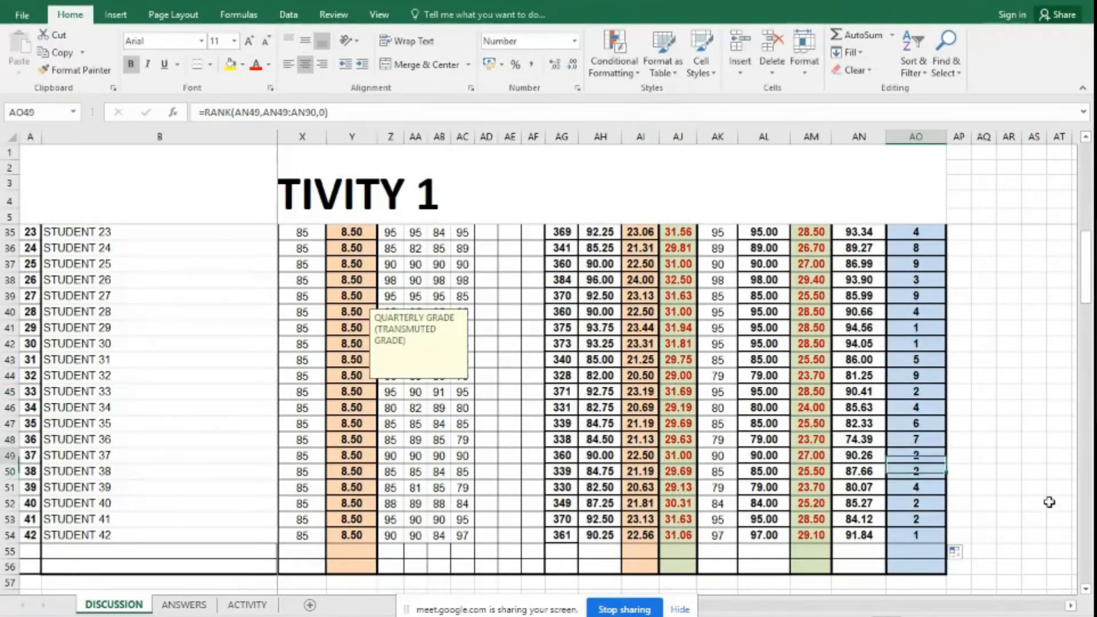
key("Up")
key("Up")
key("Up")
key("Up")
key("Up")
key("Up")
key("Up")
key("Up")
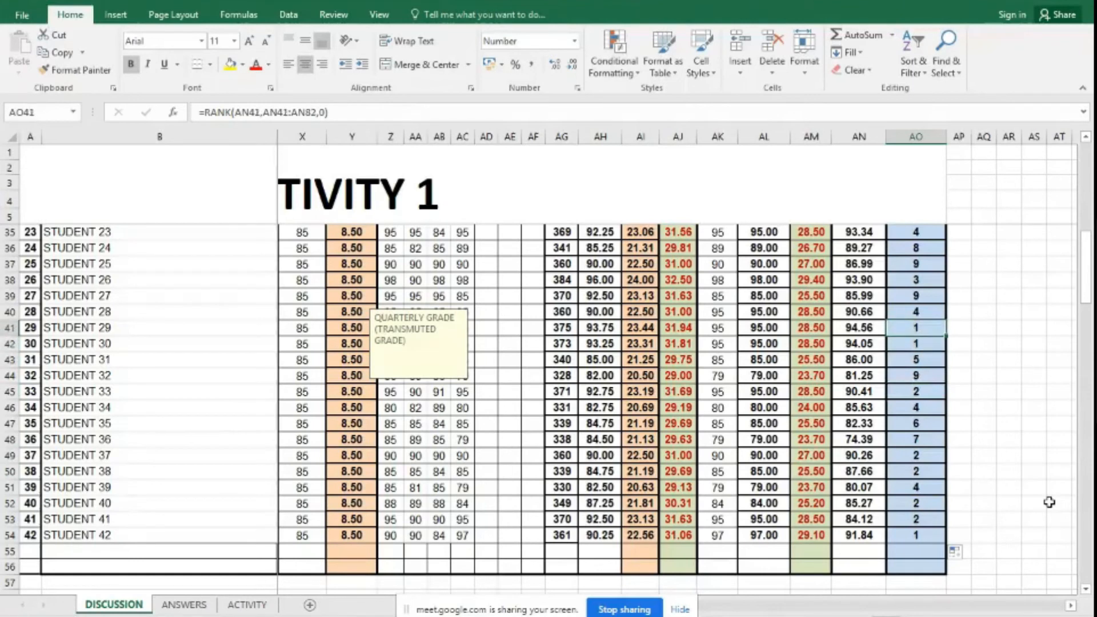
key("Up")
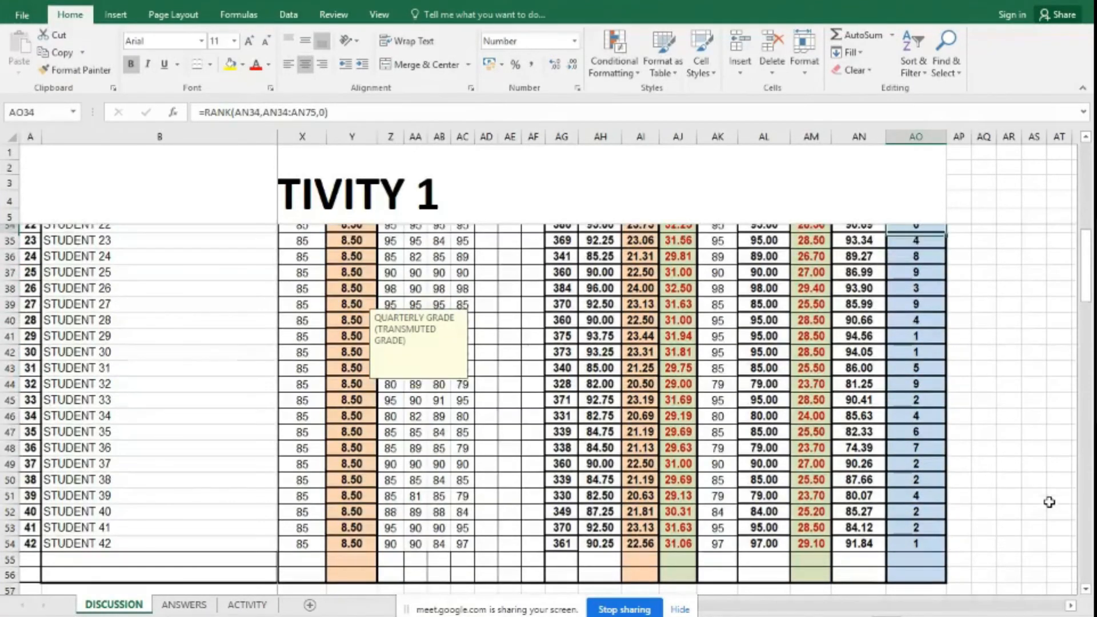
key("Up")
key("Up")
key("Up")
key("Up")
key("Up")
key("Up")
key("Up")
key("Up")
key("Up")
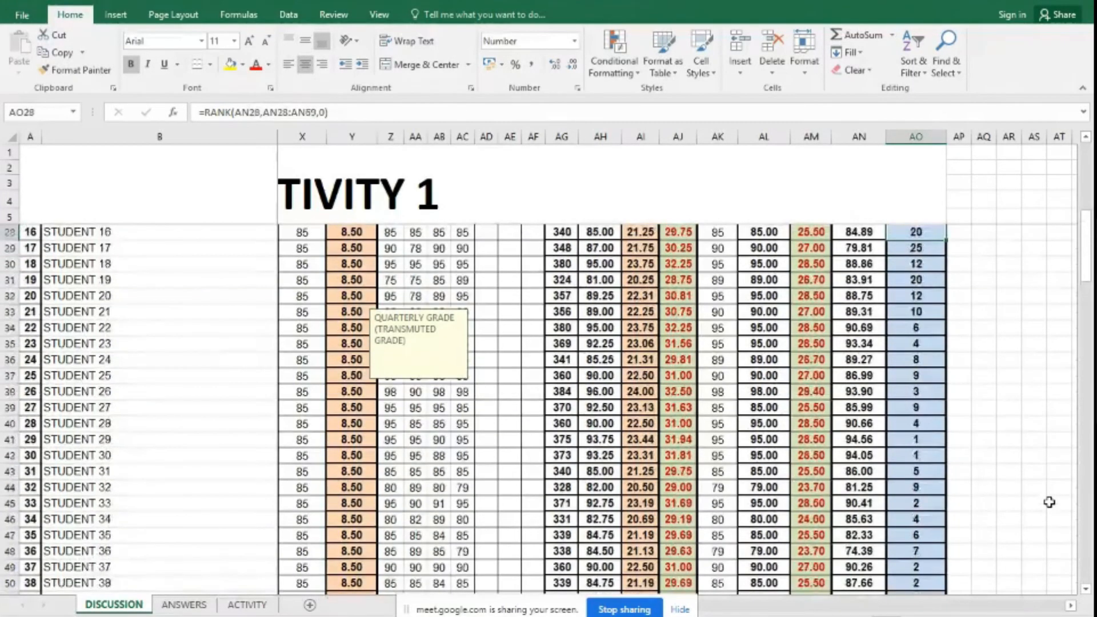
key("Up")
key("Up")
key("Up")
key("Up")
key("Up")
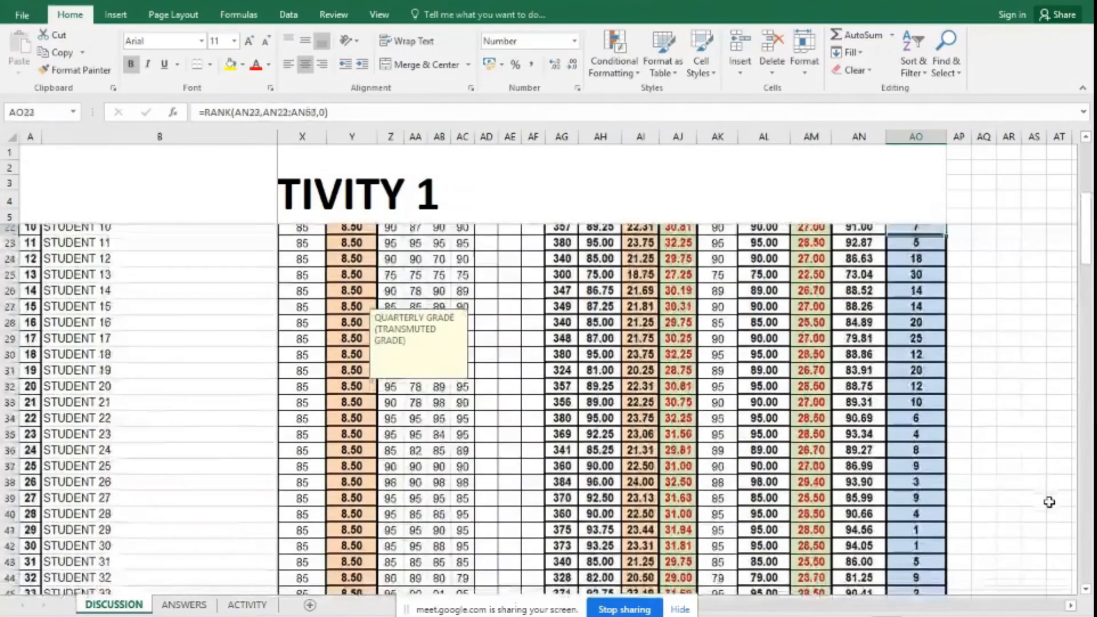
key("Up")
key("Up")
key("Up")
key("Up")
key("Up")
key("Up")
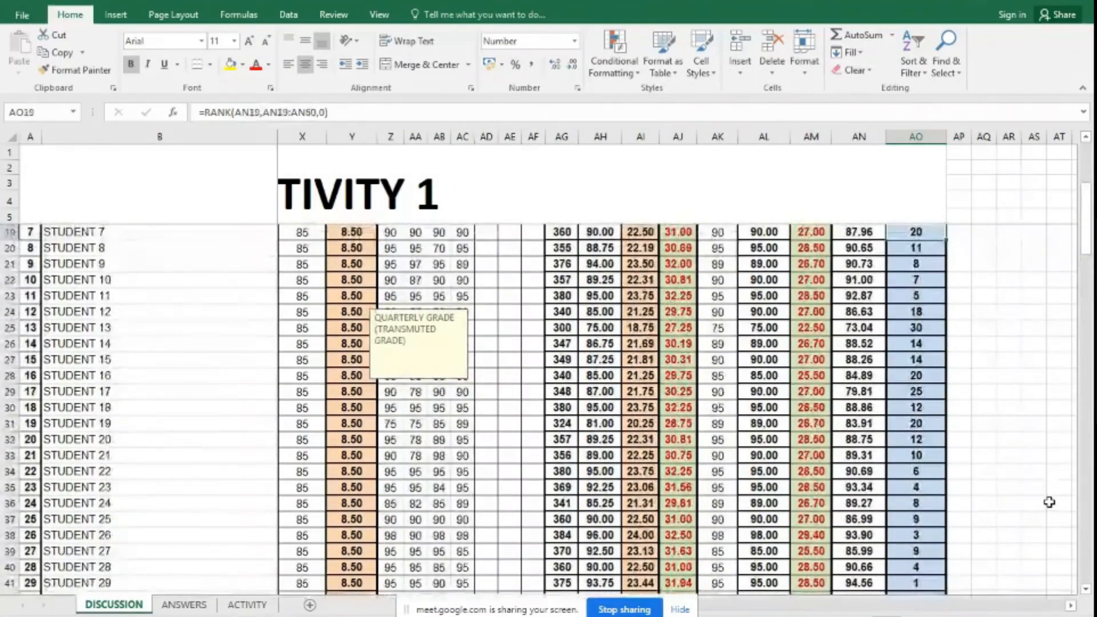
scroll(1049, 502, "up", 3)
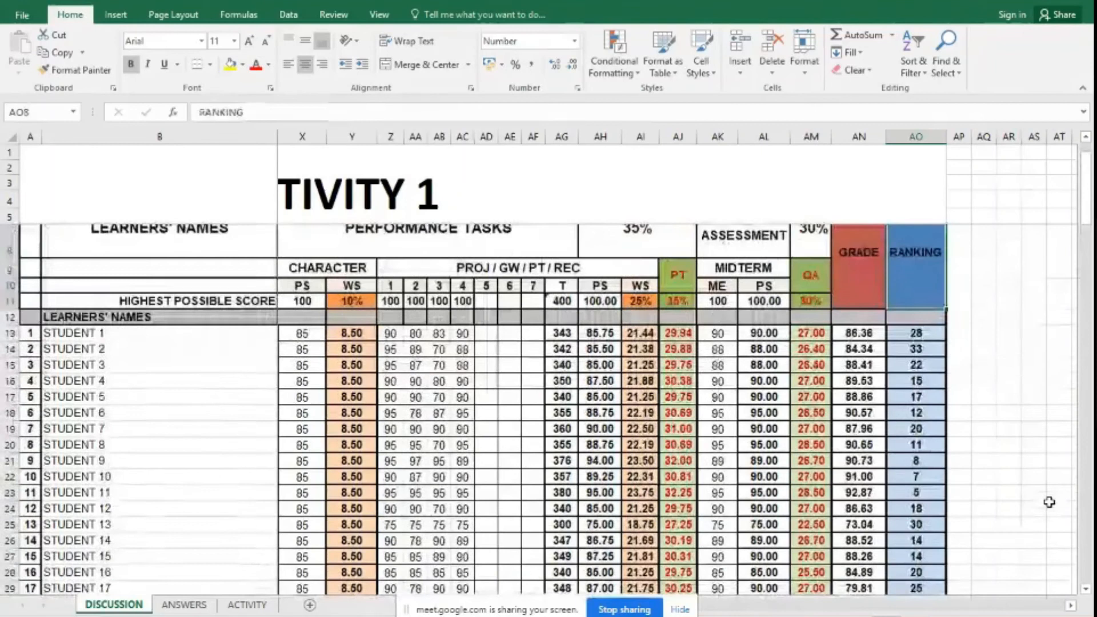
- Check the reference ranges of the RANK formulas in AO13 to AO18 for Students 1 to 6
key("Down")
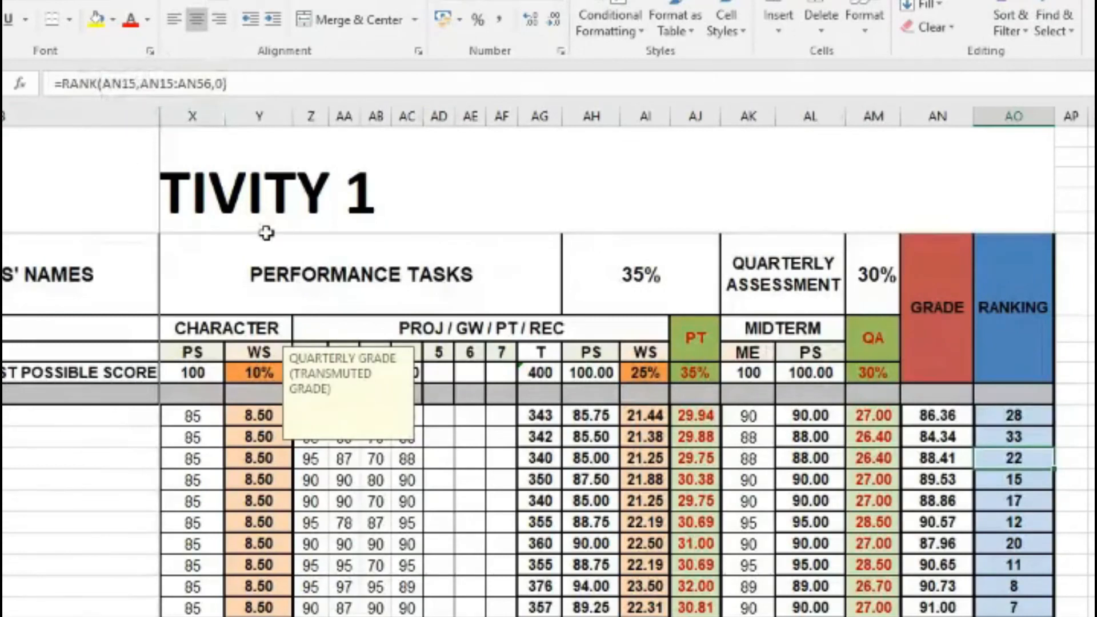
key("Down")
key("Down")
key("Down")
key("Down")
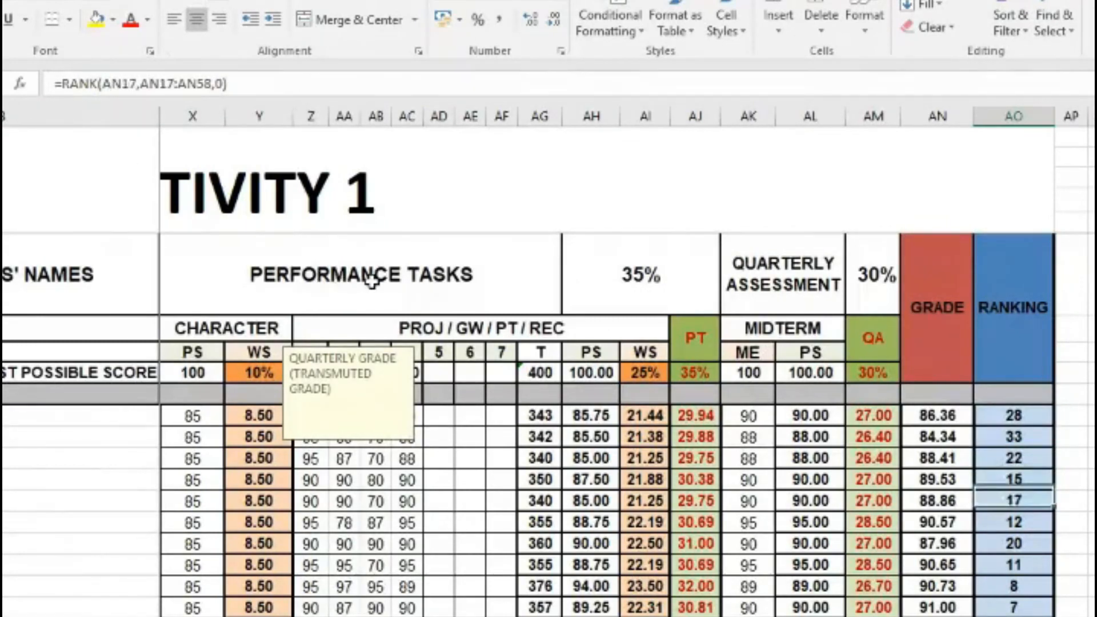
key("Up")
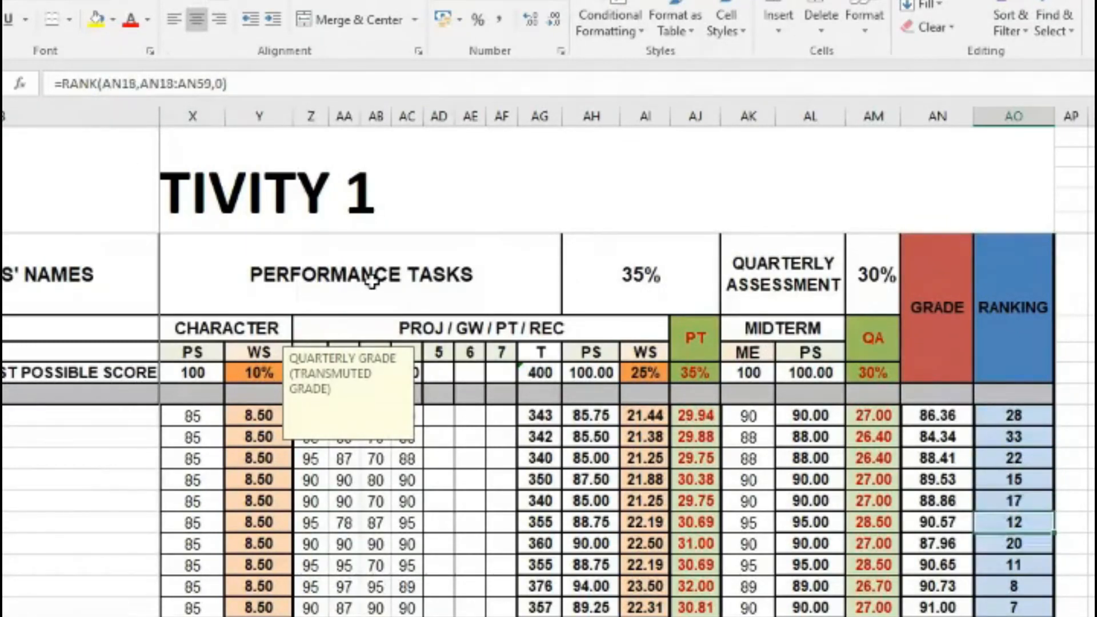
key("Up")
key("Up")
key("Up")
key("Up")
key("Up")
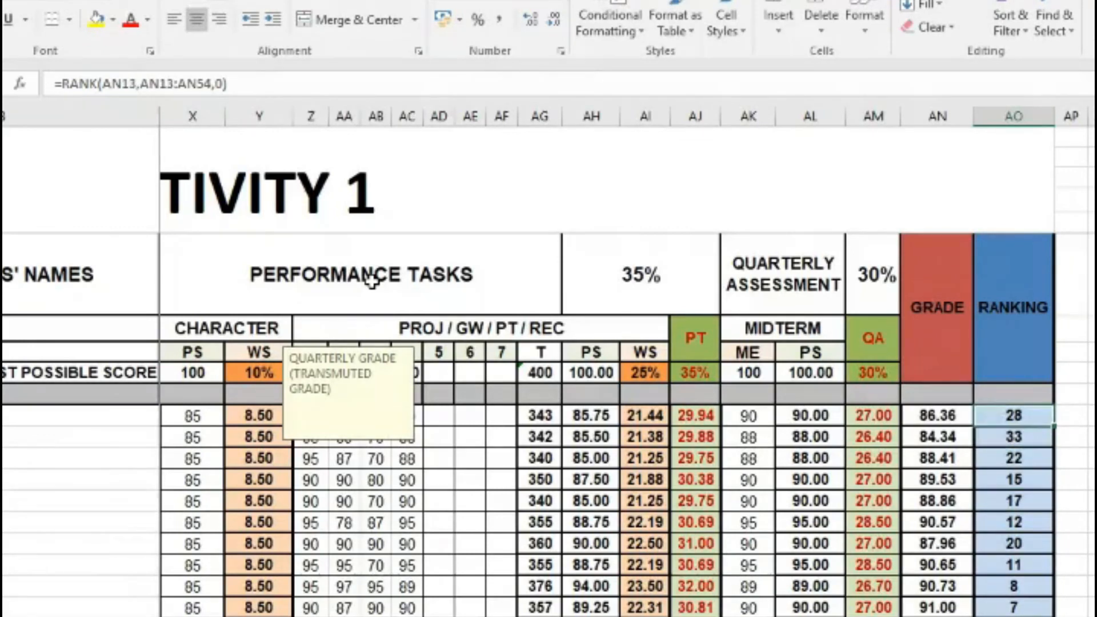
- Compare Student 1's ranking in AO13 with grade AN13, and check the last grade in AN54
key("Left")
key("Right")
key("Left")
key("Right")
key("Left")
key("Right")
key("Left")
key("Right")
scroll(920, 457, "down", 9)
left_click(917, 526)
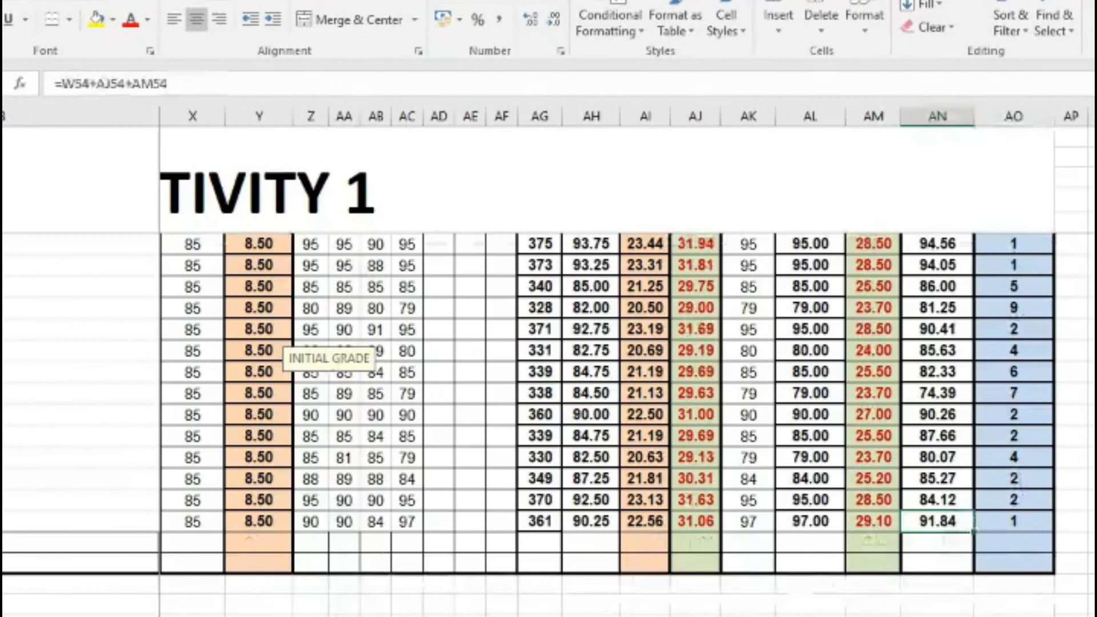
scroll(548, 423, "up", 1)
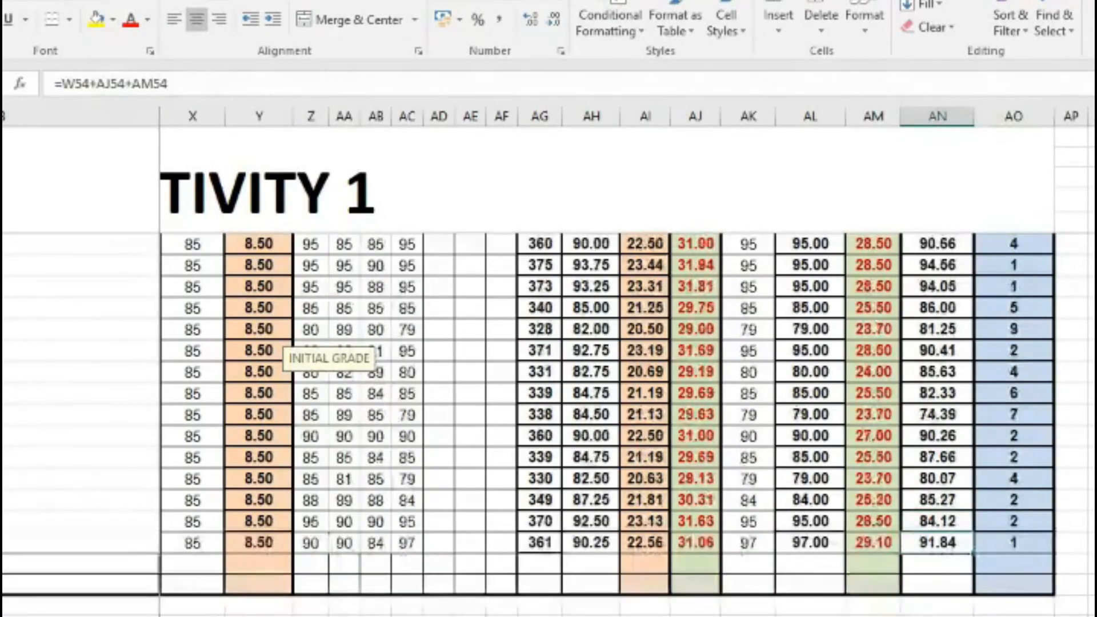
scroll(1011, 514, "up", 14)
- Compare the number arguments and reference ranges of the RANK formulas in AO13 to AO21, row by row
left_click(1014, 537)
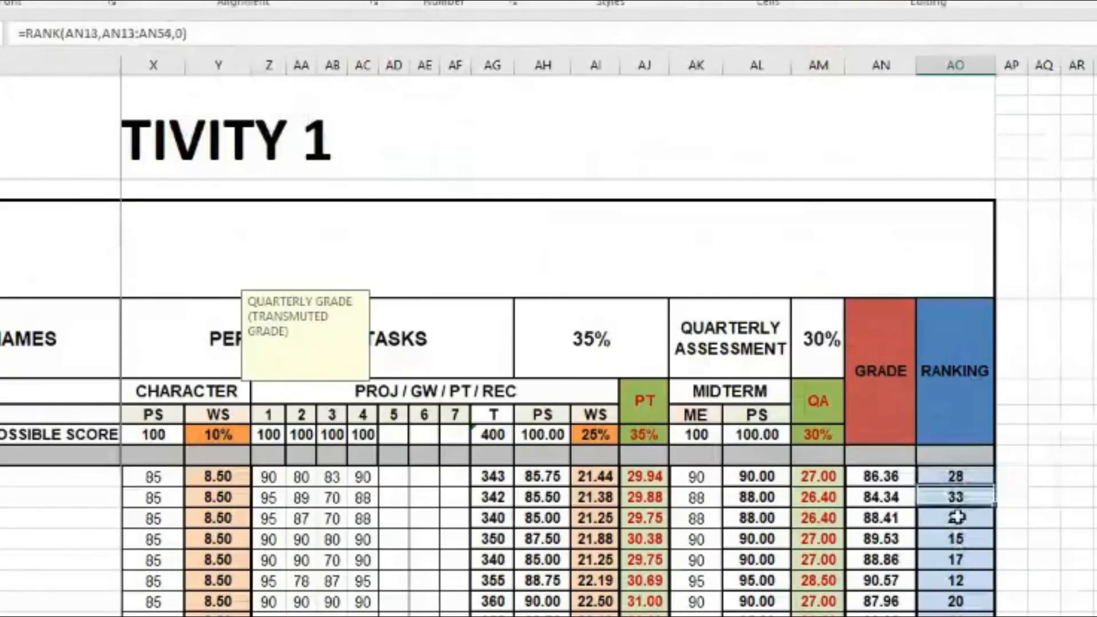
left_click(1015, 561)
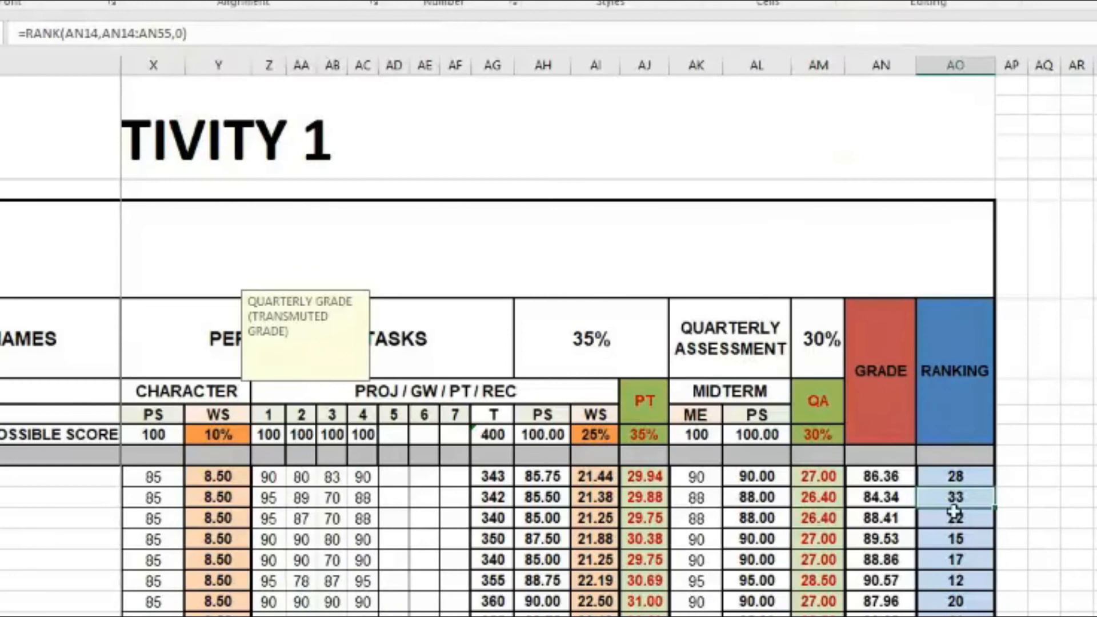
key("Down")
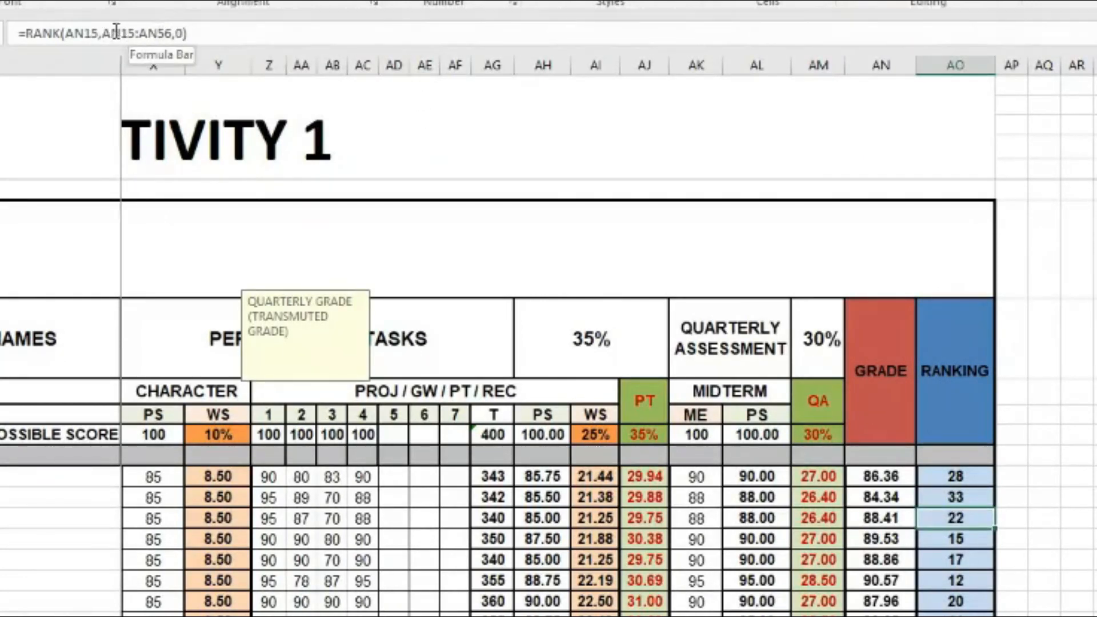
key("Down")
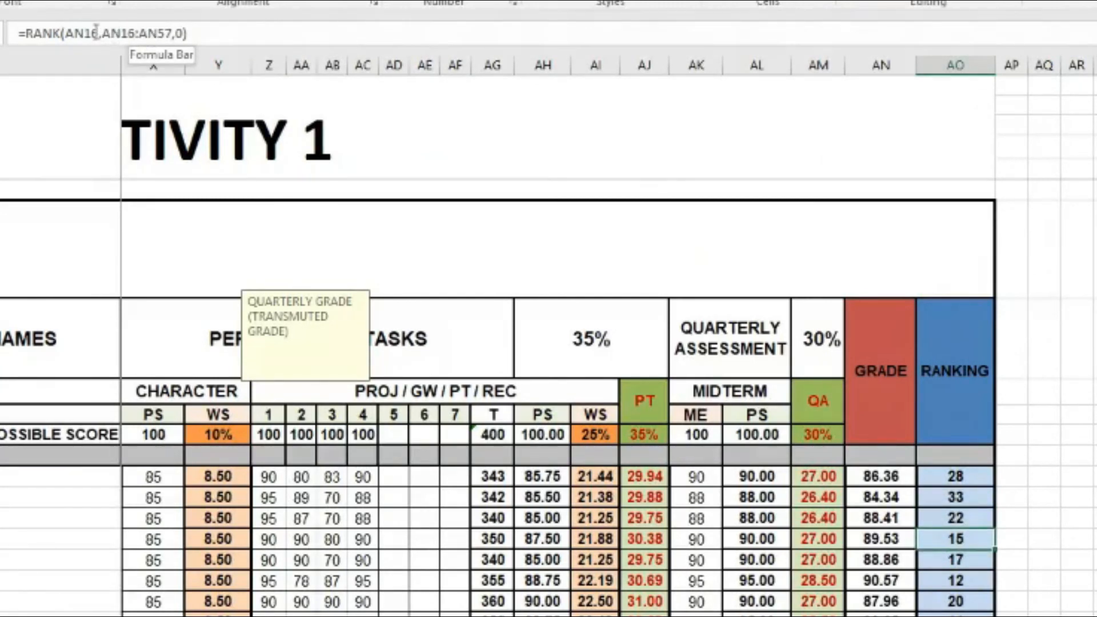
key("Down")
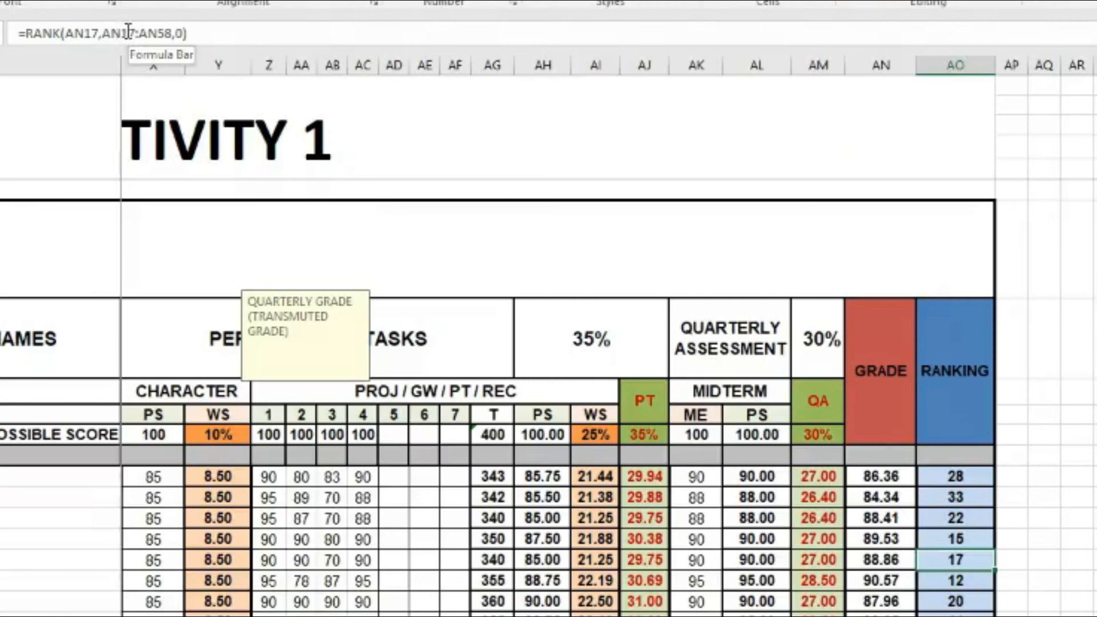
key("Down")
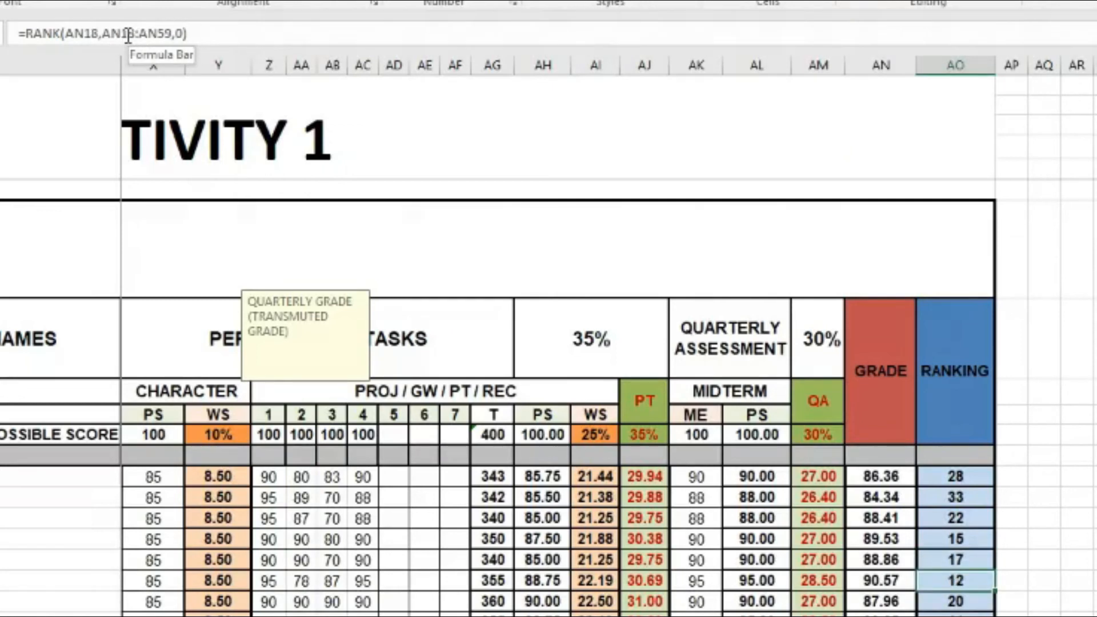
key("Down")
key("Down")
key("Down")
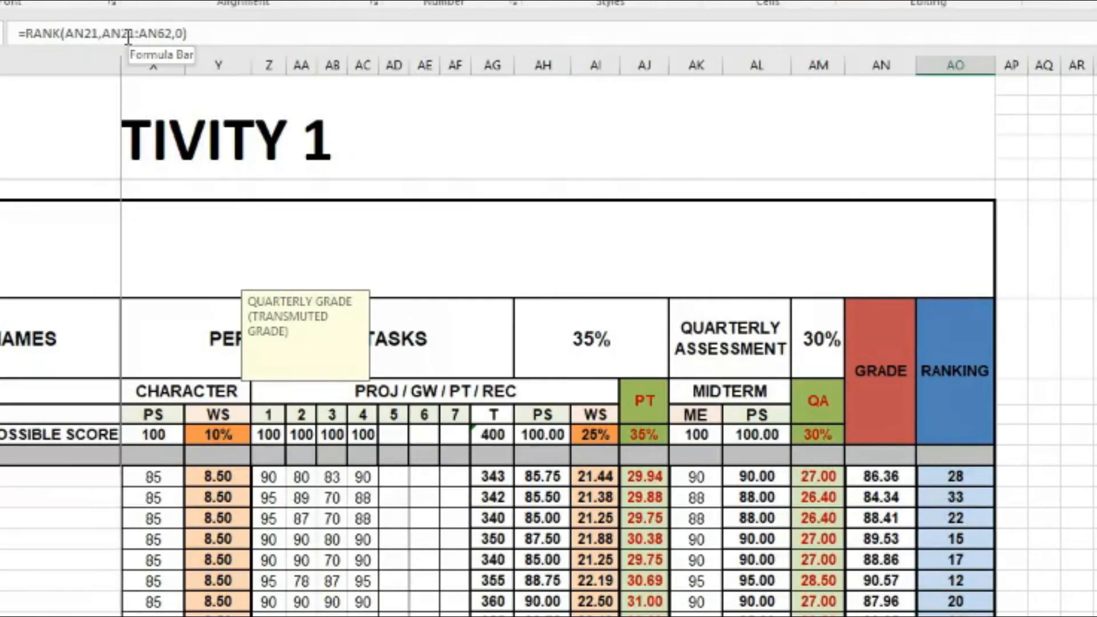
key("Up")
key("Up")
key("Up")
key("Up")
key("Up")
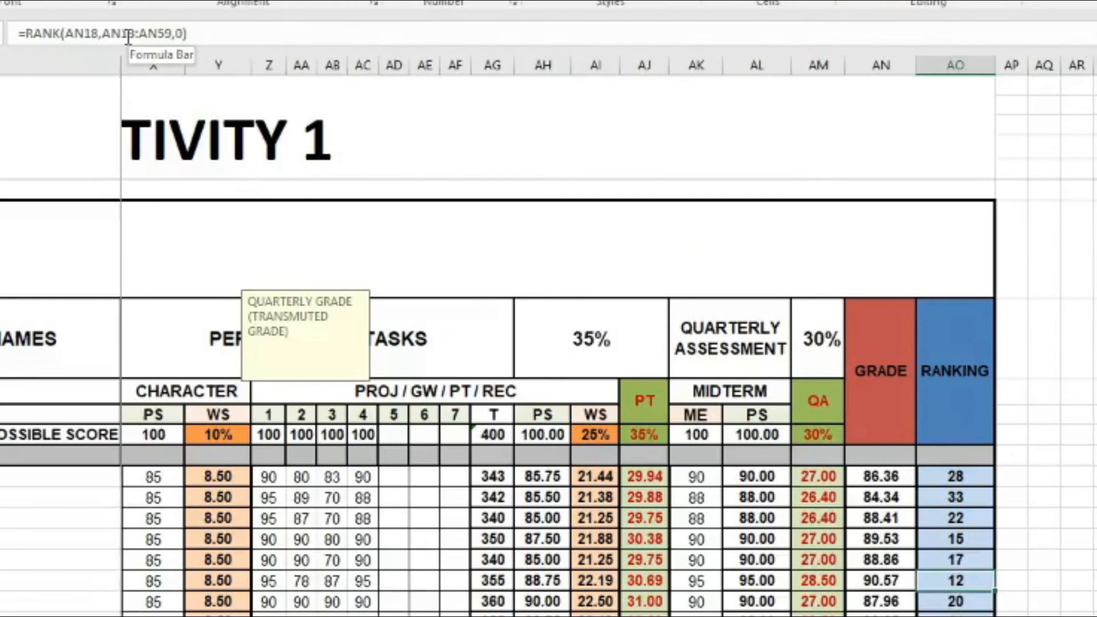
key("Up")
key("Up")
key("Up")
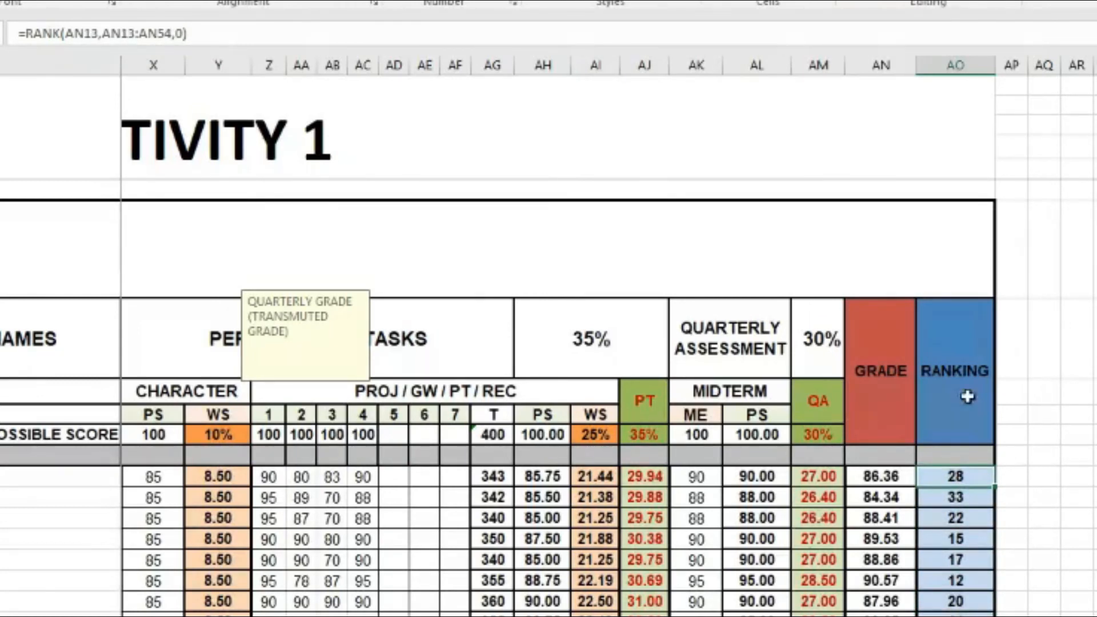
- Inspect the reference range AN13:AN54 inside Student 1's RANK formula in AO13
left_click_drag(102, 33, 166, 33)
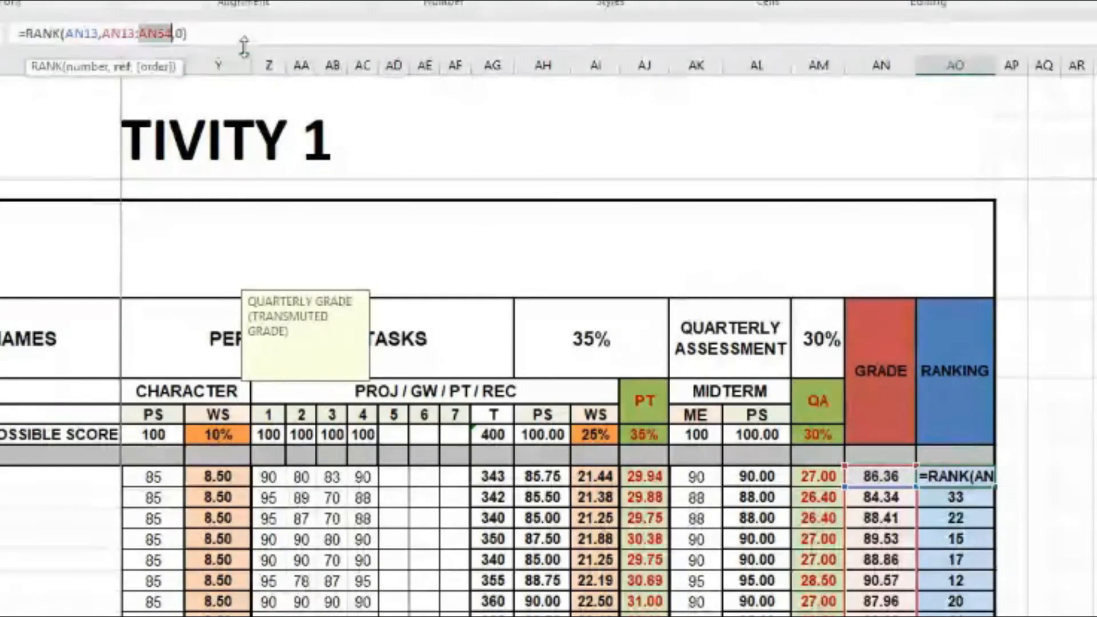
left_click(222, 35)
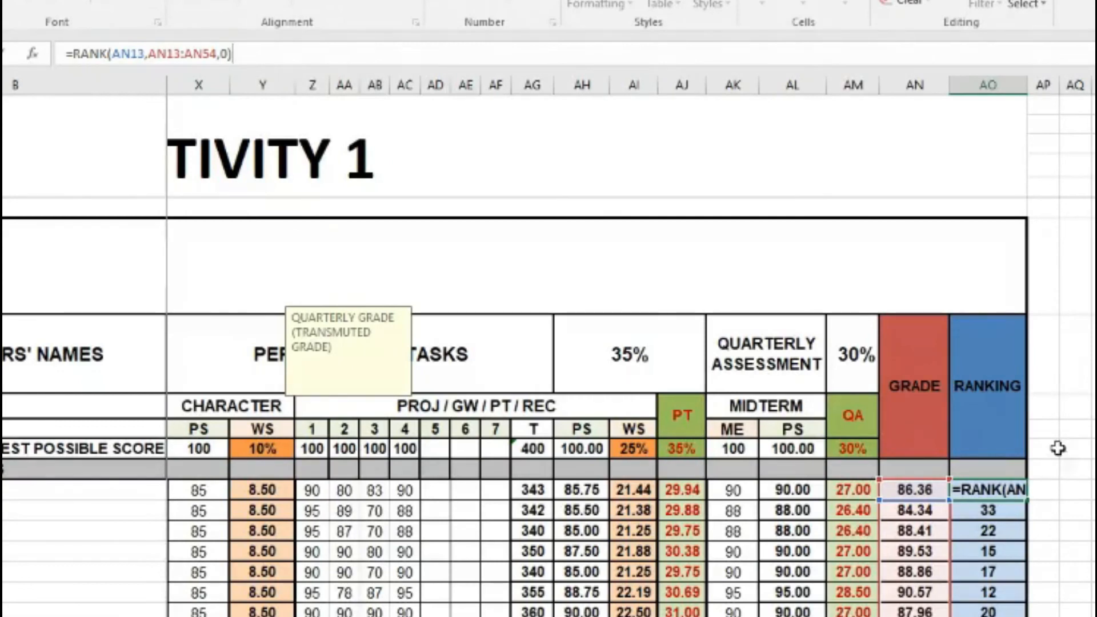
left_click_drag(234, 53, 195, 56)
left_click(237, 52)
- Inspect the absolute reference $AI$11 in Student 2's Performance Tasks weighted score formula in AI14
left_click(635, 449)
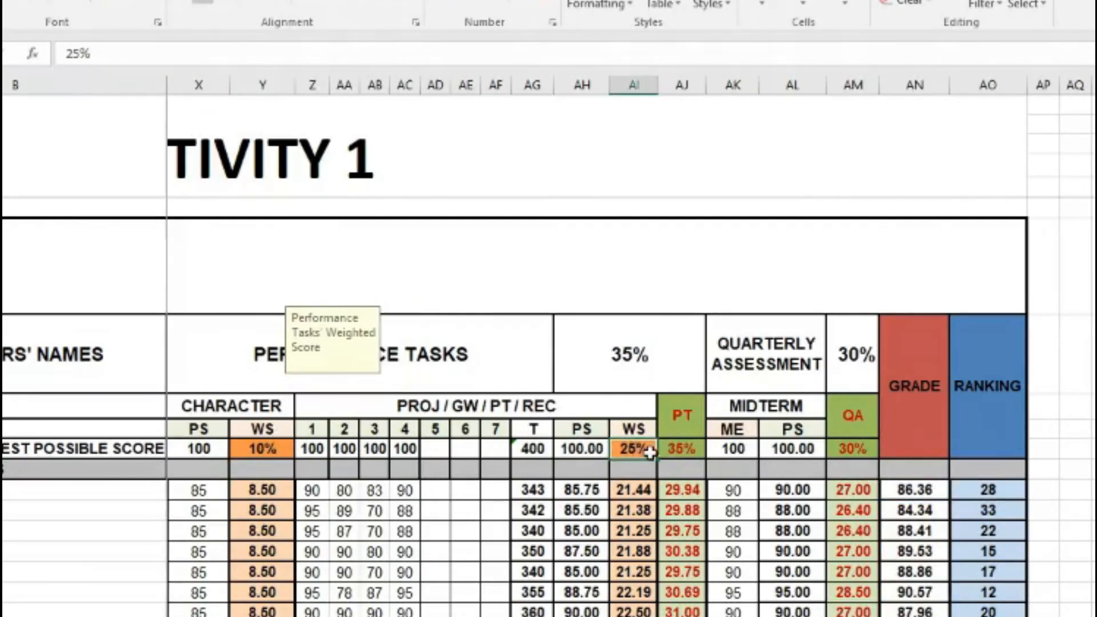
left_click(688, 491)
left_click(643, 506)
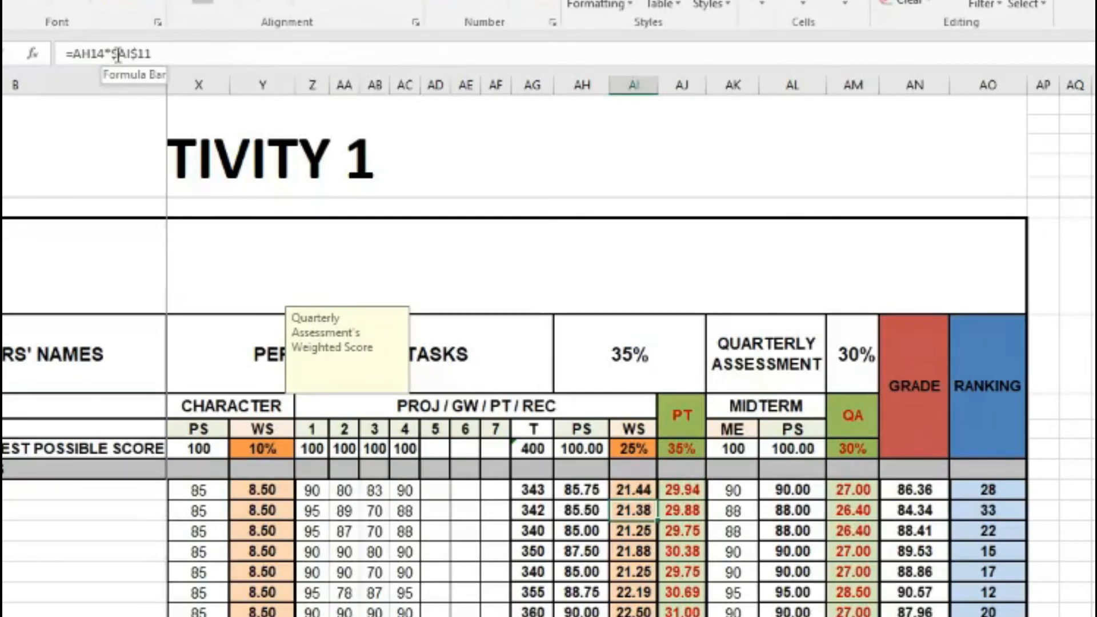
left_click(117, 54)
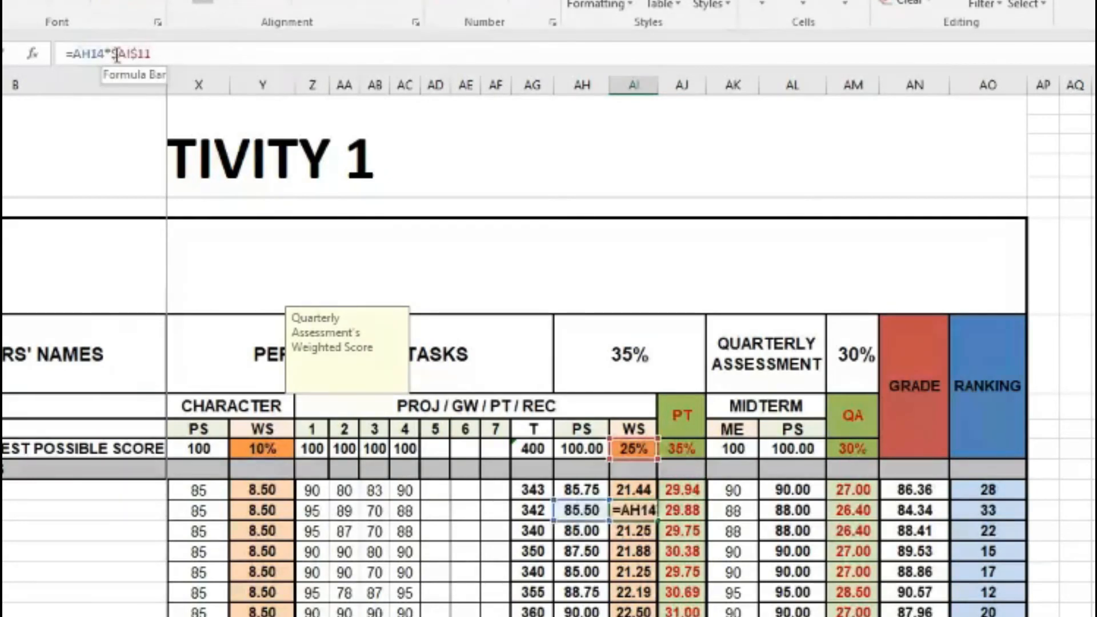
left_click(114, 57)
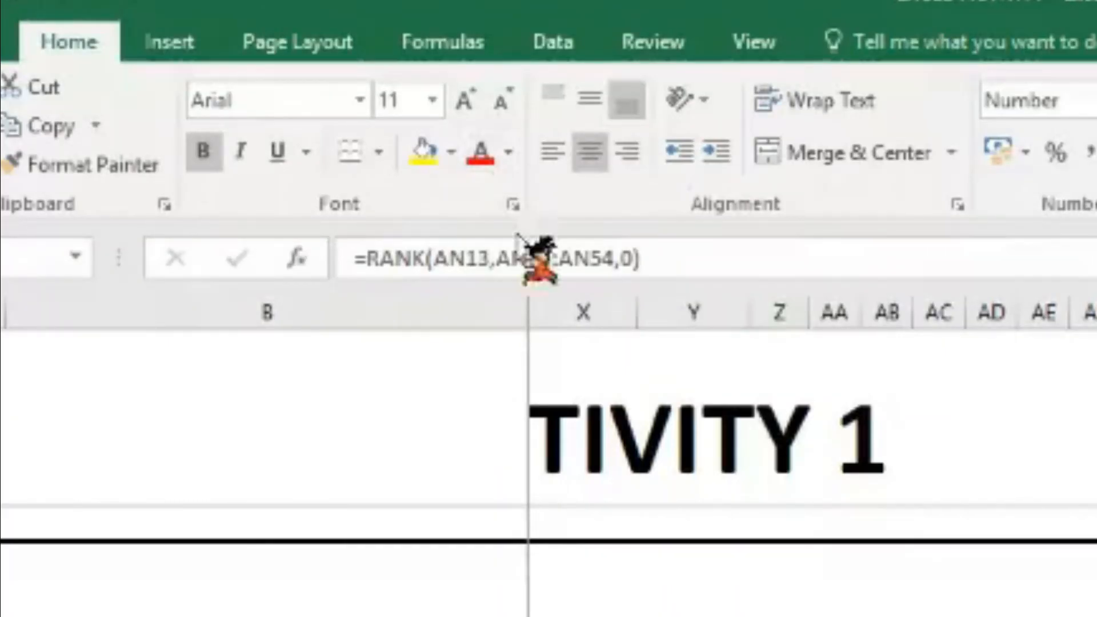
- Make the reference range in Student 1's ranking formula absolute, so AO13 reads =RANK(AN13,$AN$13:$AN$54,0)
left_click(499, 264)
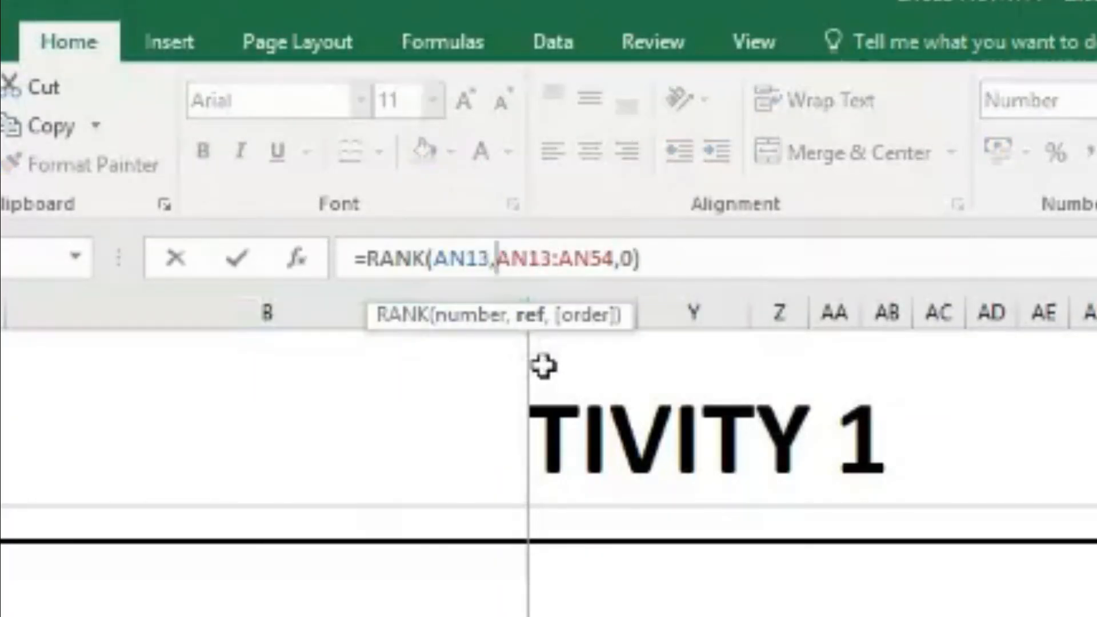
type("$")
left_click(539, 262)
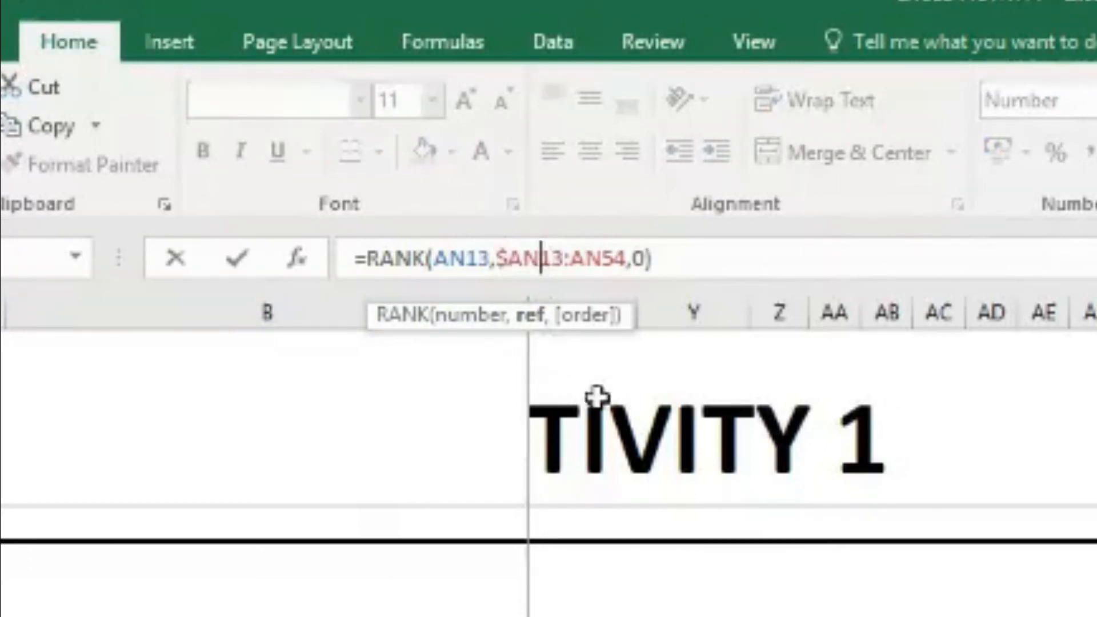
type("$")
left_click(584, 260)
type("$")
left_click(623, 260)
type("$AN$")
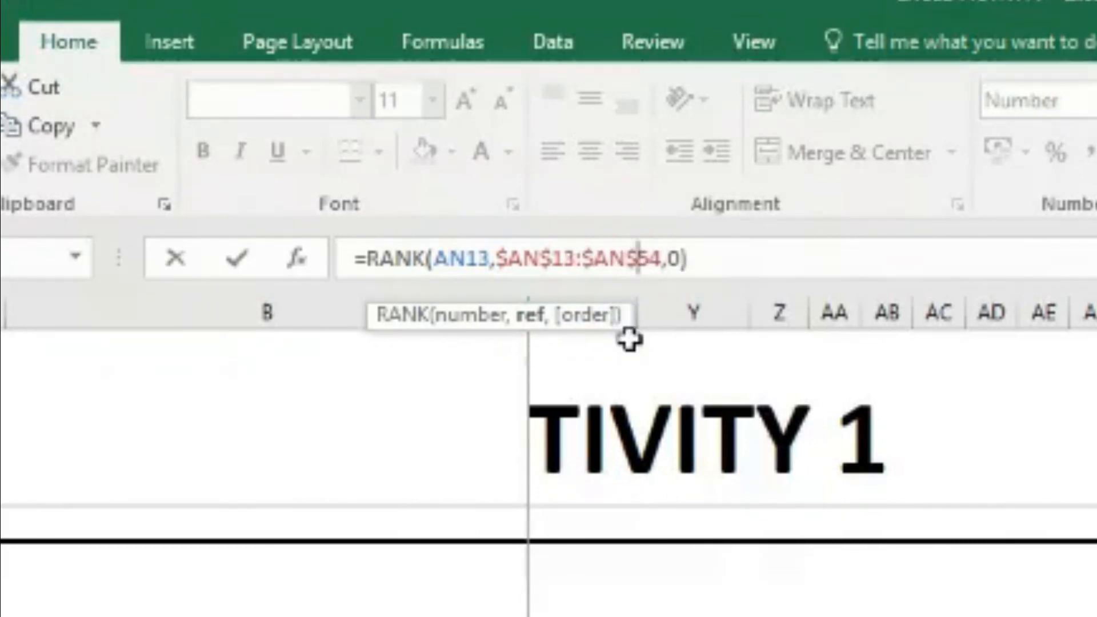
key("Return")
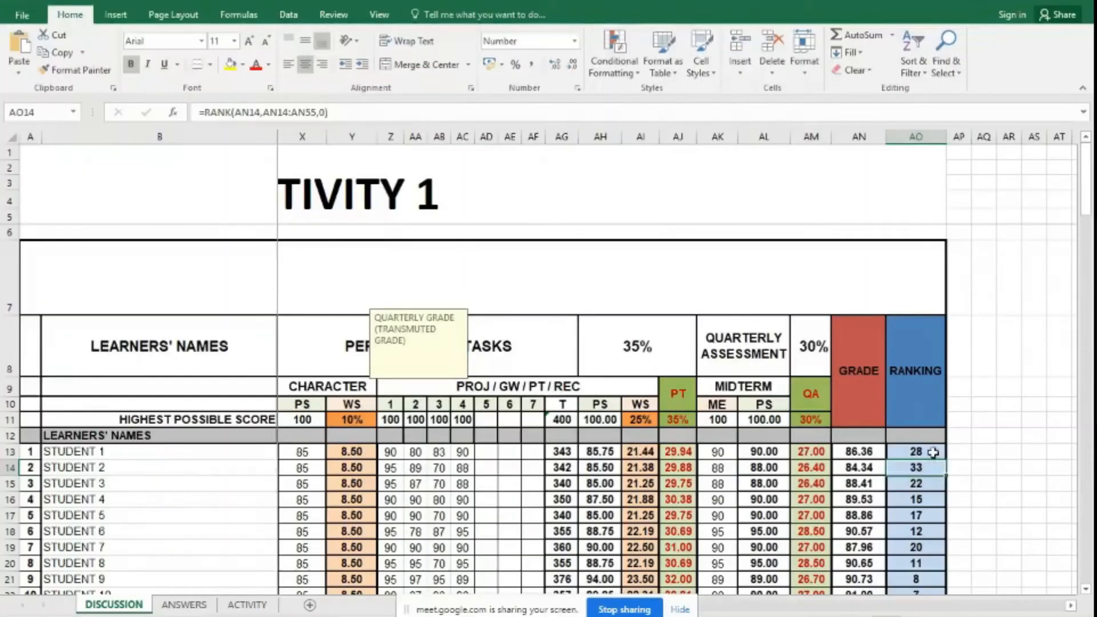
- Fill the ranking formula with the absolute range from AO13 down to Student 42 in AO54
left_click(914, 451)
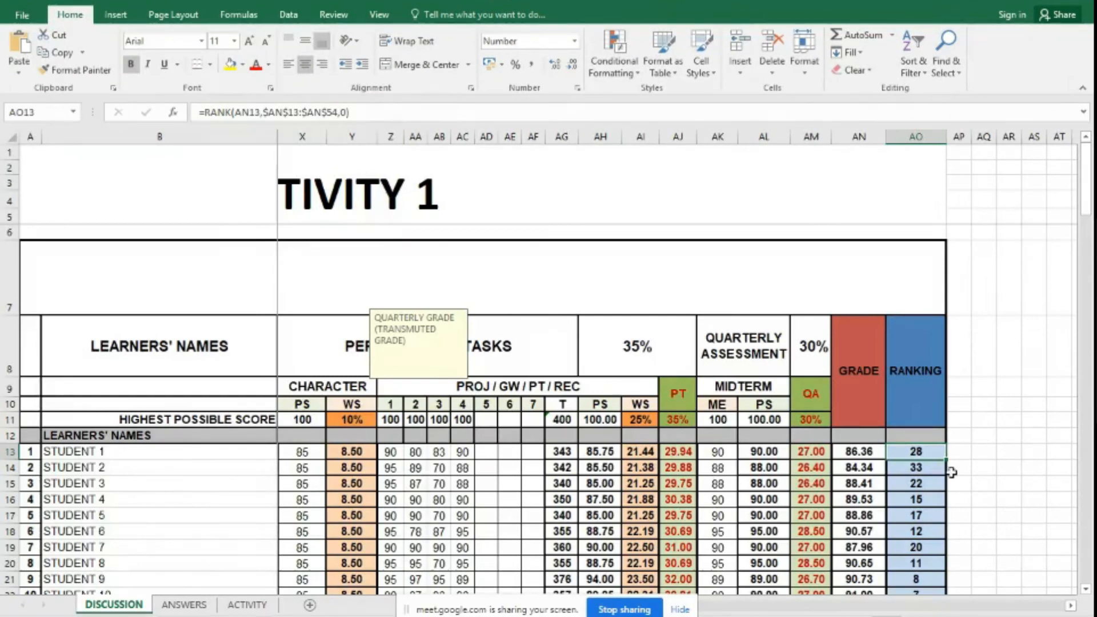
left_click_drag(947, 462, 959, 597)
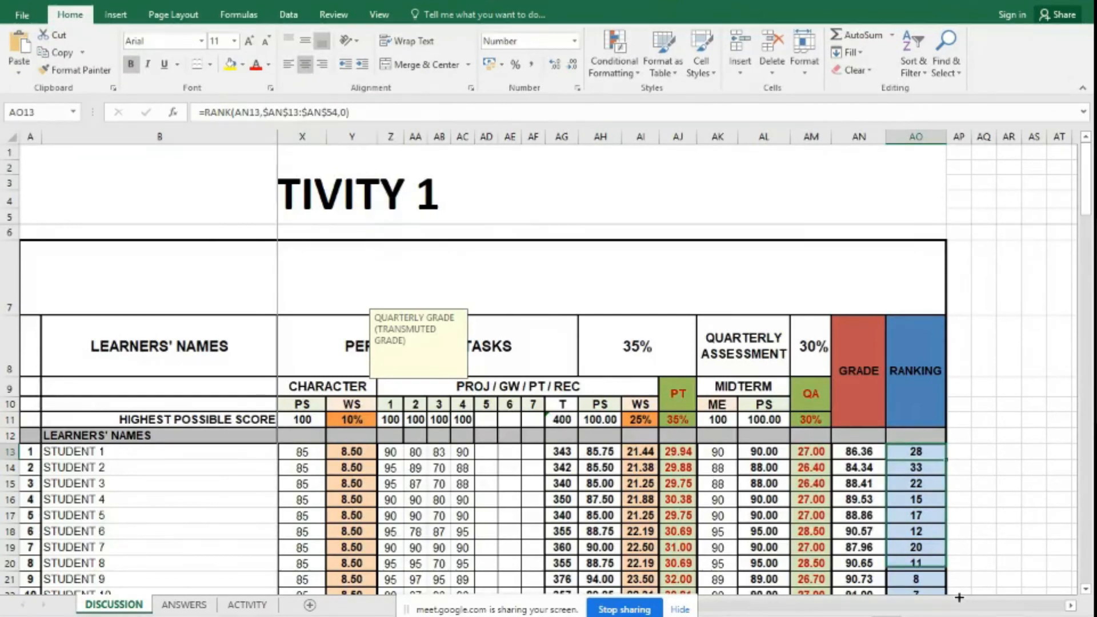
left_click_drag(959, 597, 941, 497)
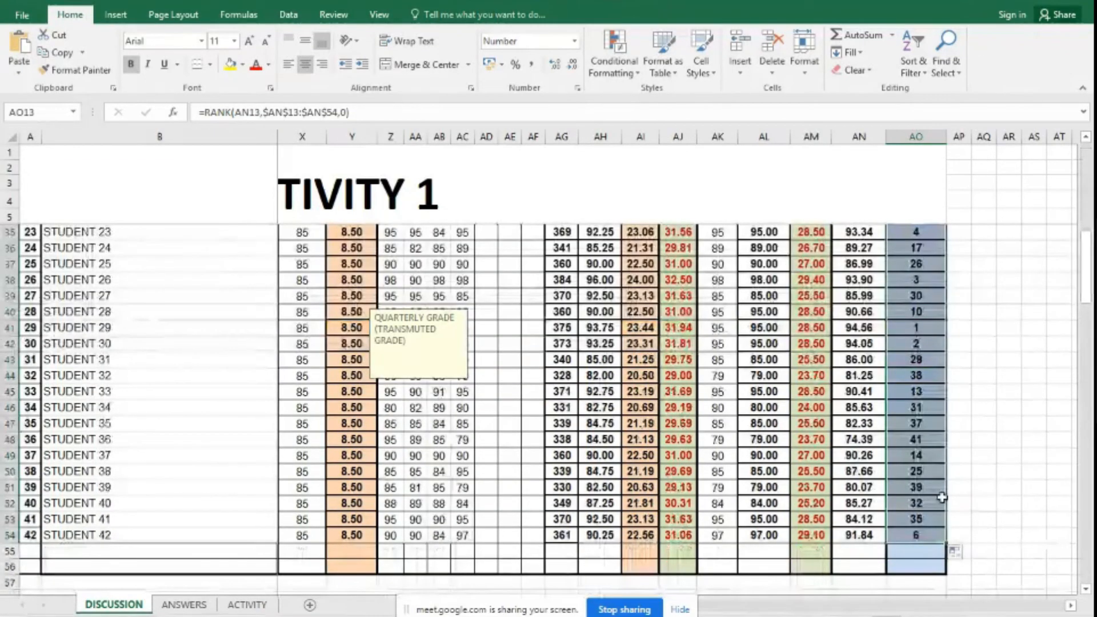
- Compare the computed grades and ranks of Student 29 and Student 30 in columns AN and AO
left_click(941, 490)
key("Up")
key("Up")
key("Up")
key("Up")
key("Up")
key("Up")
key("Up")
key("Up")
key("Up")
key("Up")
key("Up")
key("Up")
key("Down")
key("Down")
key("Left")
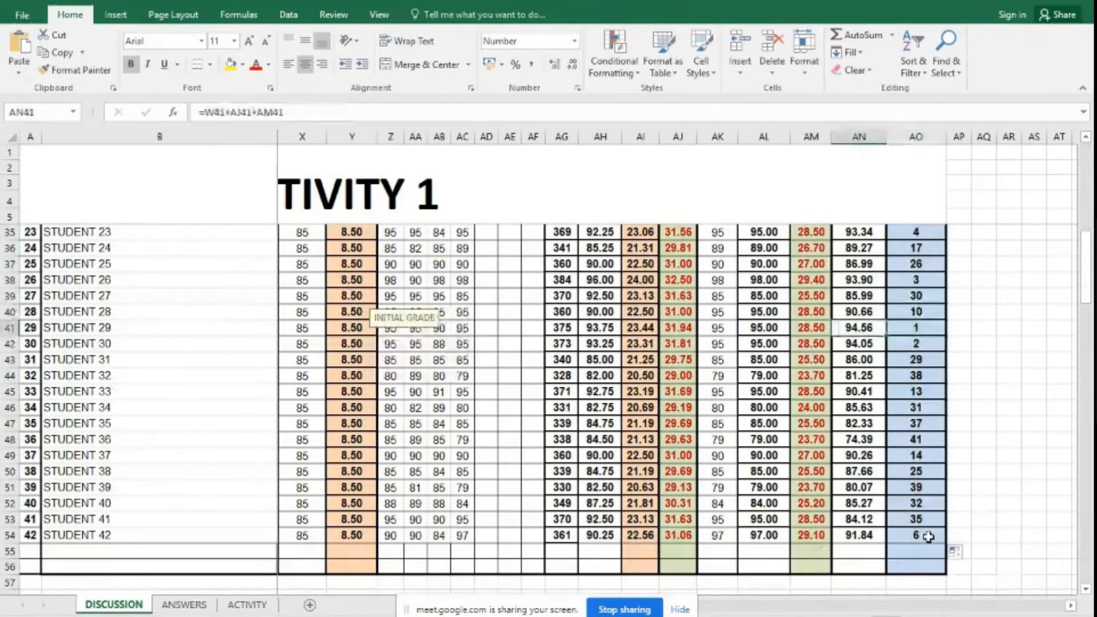
key("Down")
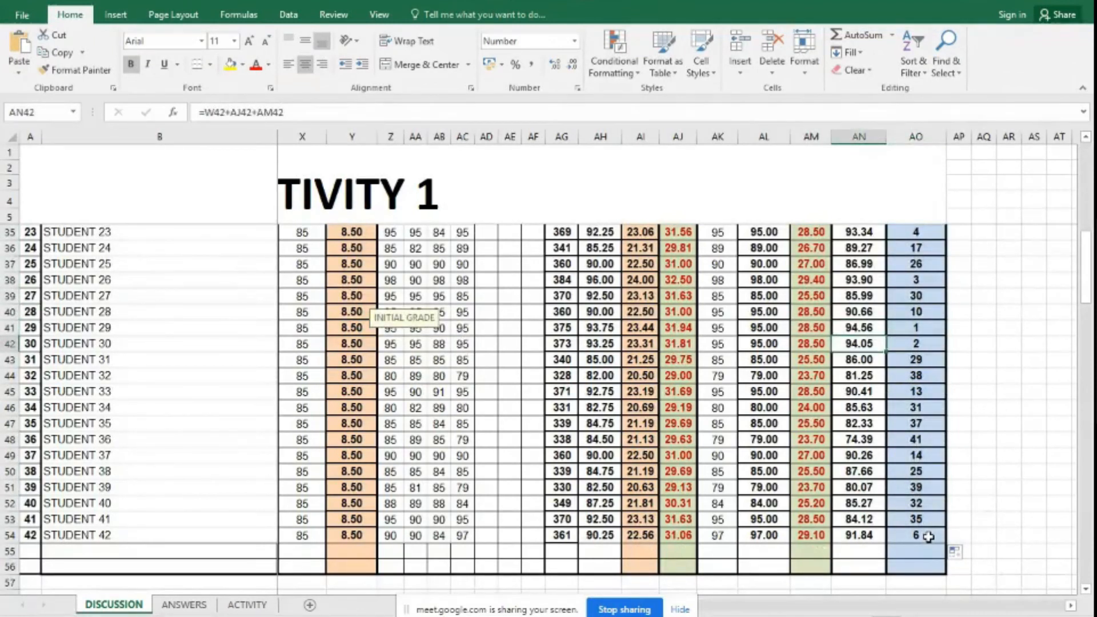
key("Right")
key("Right")
key("Left")
key("Left")
key("Up")
key("Up")
key("Up")
key("Up")
key("Up")
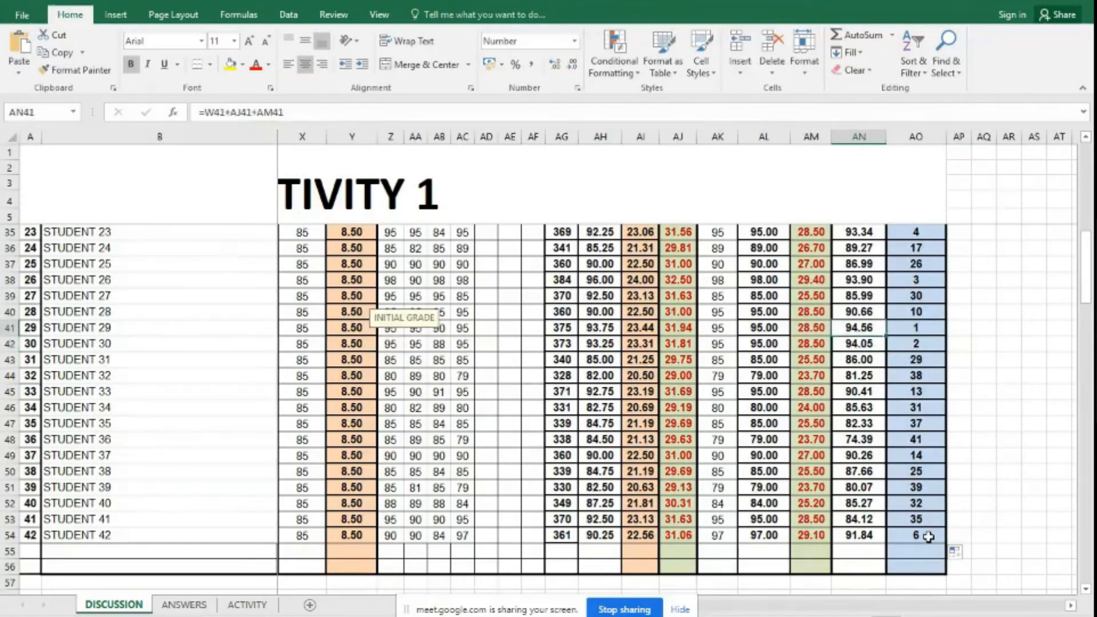
- Review the grades and ranks up the list to Student 13 in row 25
key("Up")
key("Up")
key("Up")
key("Up")
key("Up")
key("Up")
key("Up")
key("Up")
key("Up")
key("Up")
key("Up")
key("Up")
key("Up")
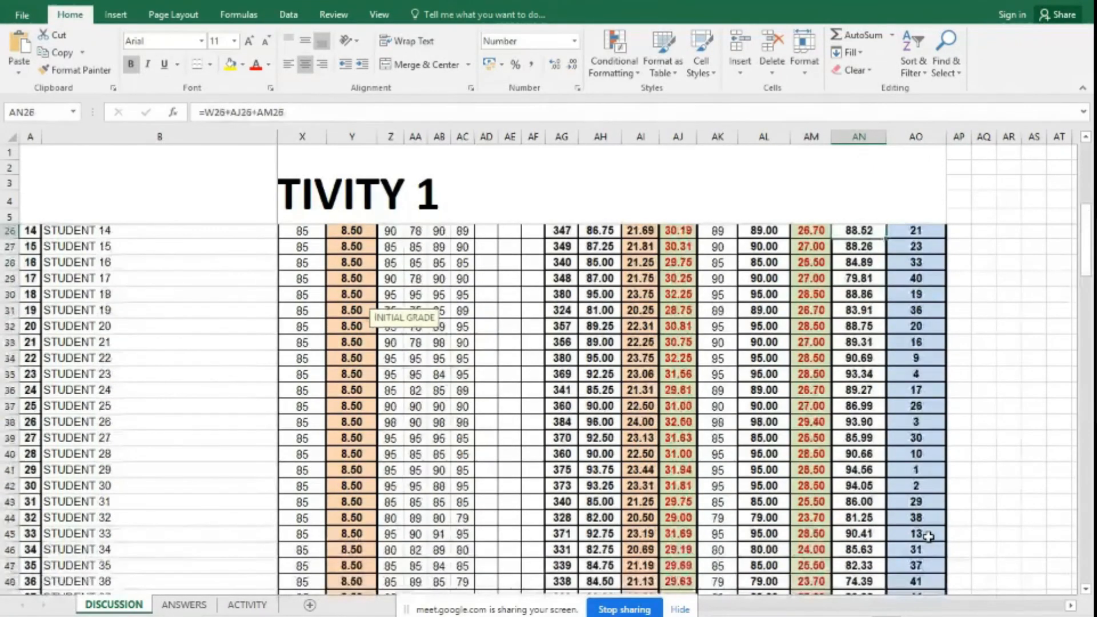
key("Up")
key("Up")
key("Down")
key("Down")
key("Down")
key("Down")
key("Right")
key("Up")
key("Left")
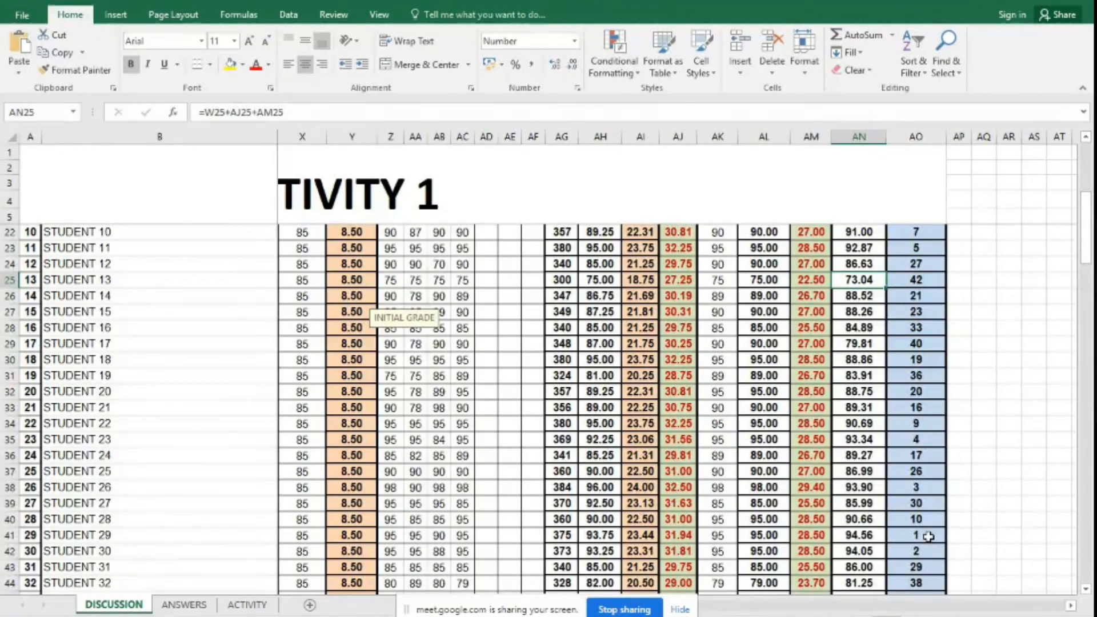
- Inspect the absolute range $AN$13:$AN$54 inside Student 13's RANK formula in AO25
key("Right")
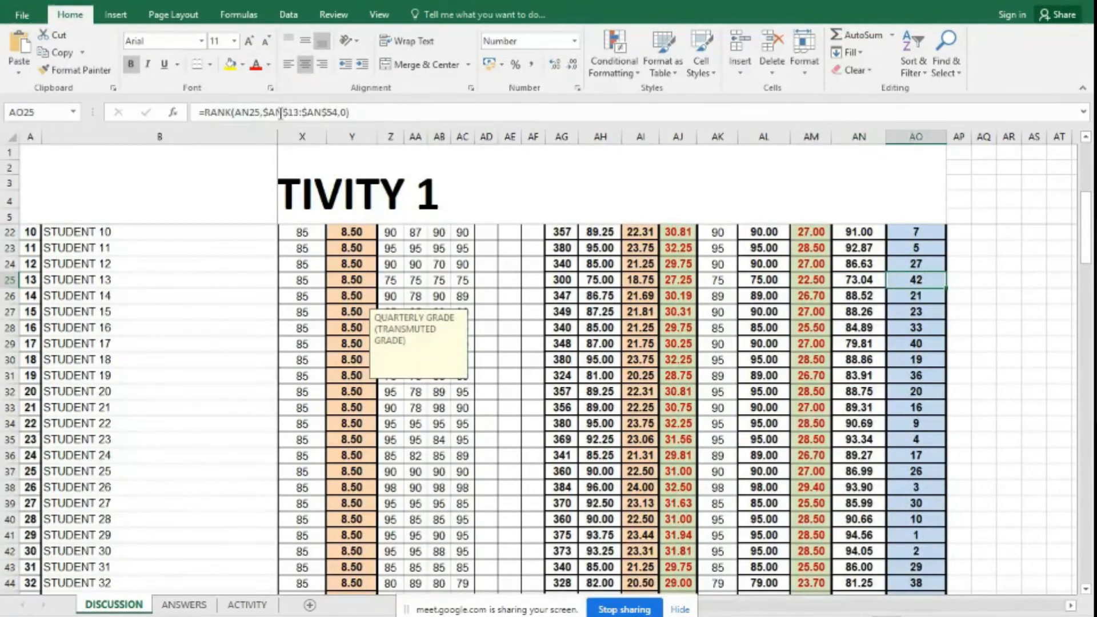
left_click_drag(264, 112, 341, 112)
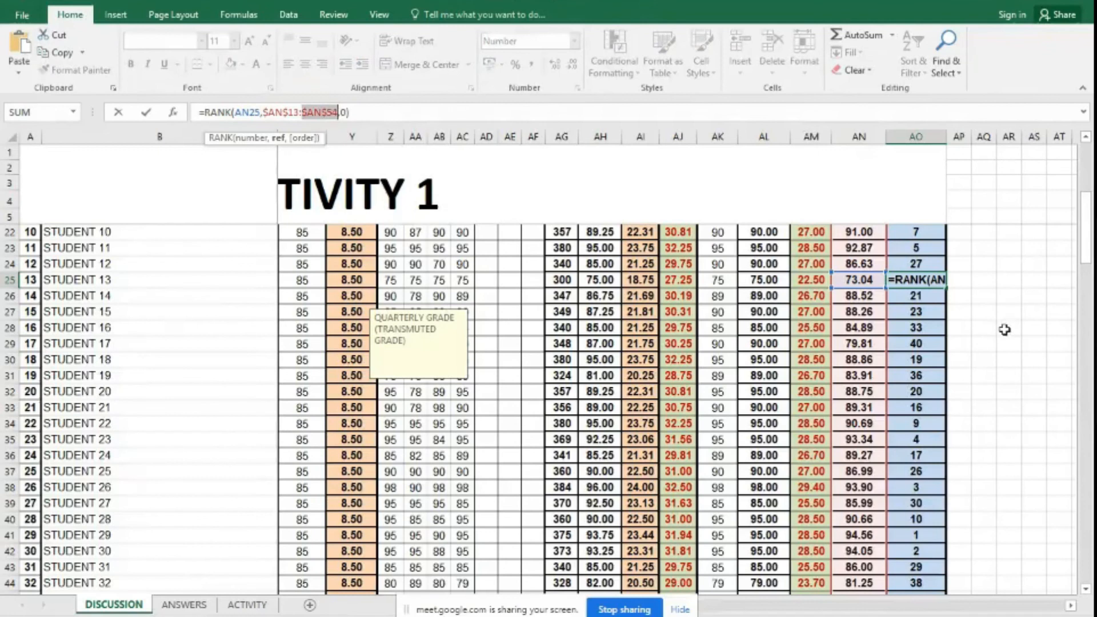
key("Return")
left_click(922, 284)
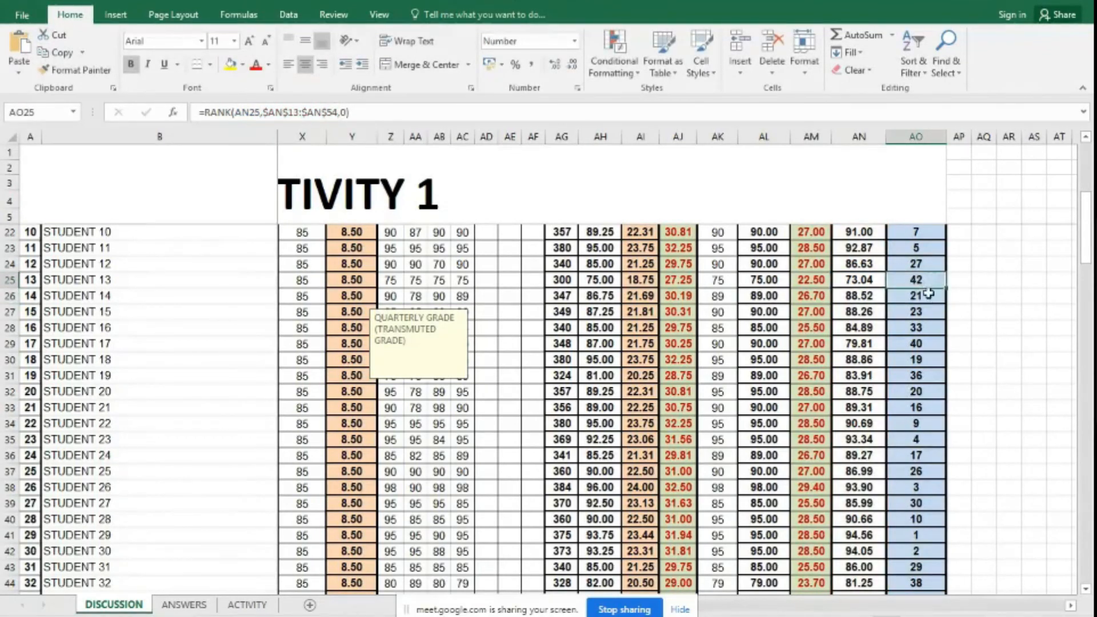
- Remove the reference range and order from Student 1's ranking formula in AO13, leaving =RANK(AN13, open for editing
left_click_drag(1088, 233, 1089, 166)
left_click(936, 279)
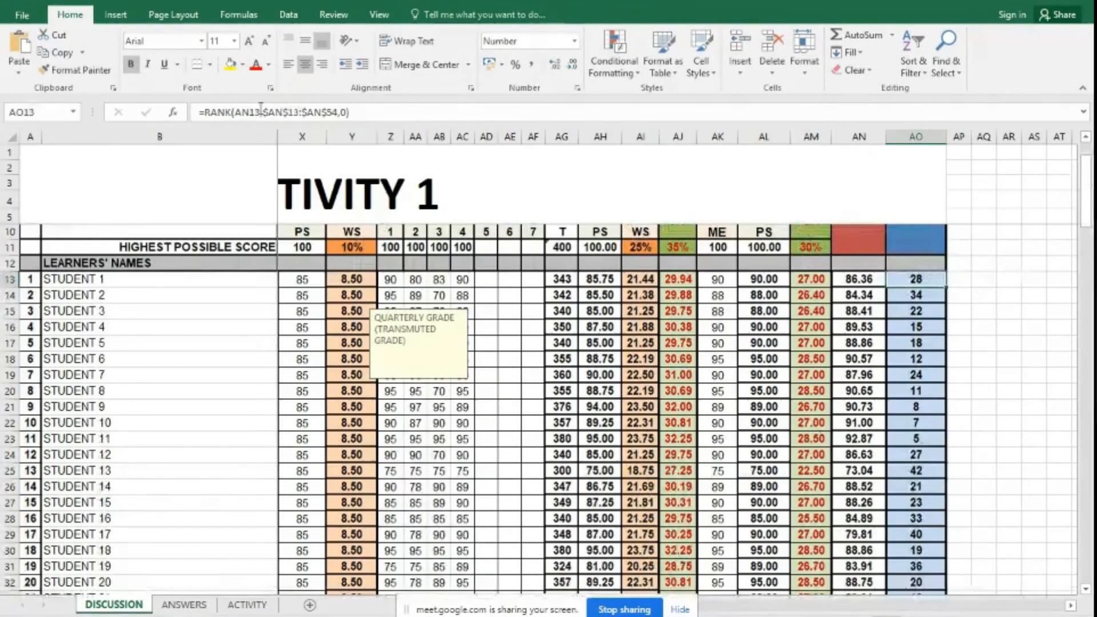
left_click(360, 112)
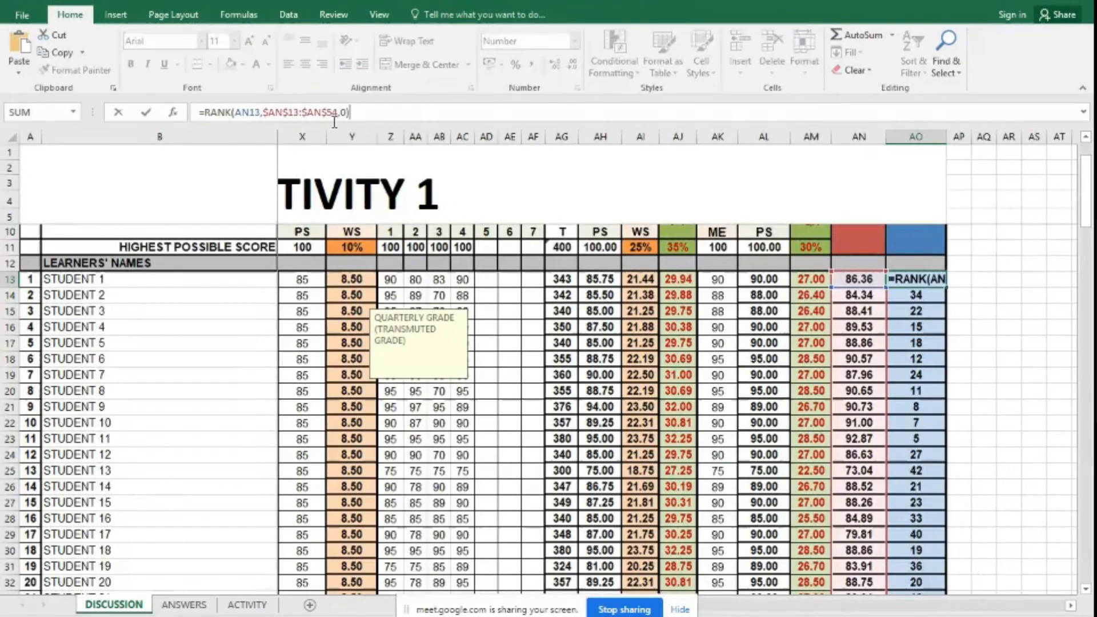
key("BackSpace")
key("BackSpace")
key("BackSpace")
key("BackSpace")
key("BackSpace")
key("BackSpace")
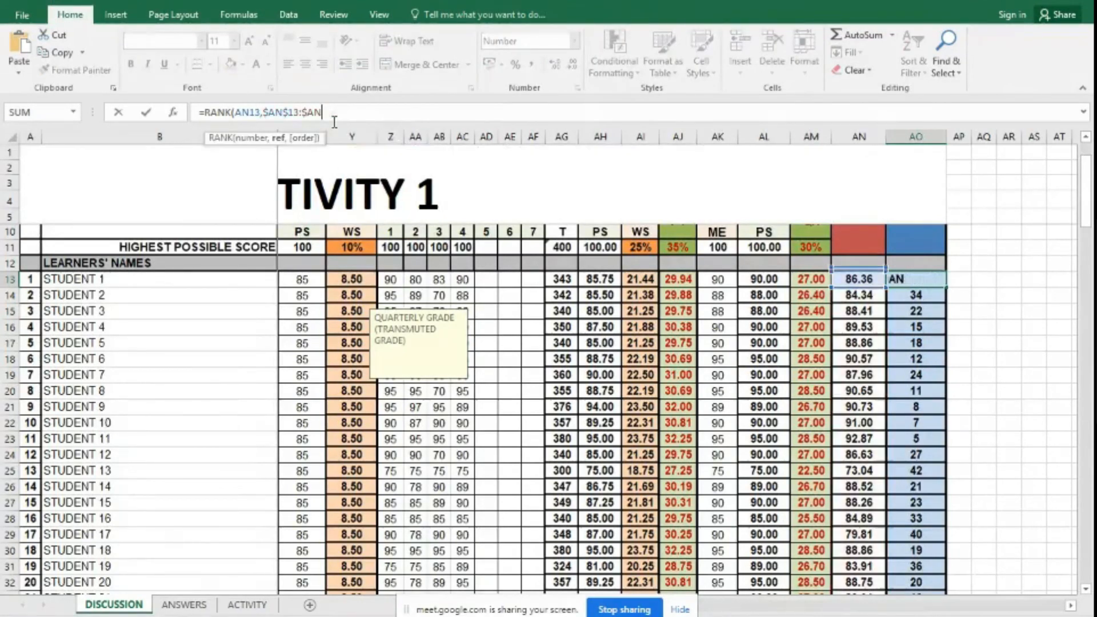
key("BackSpace")
key("BackSpace")
key("BackSpace")
key("BackSpace")
key("BackSpace")
key("BackSpace")
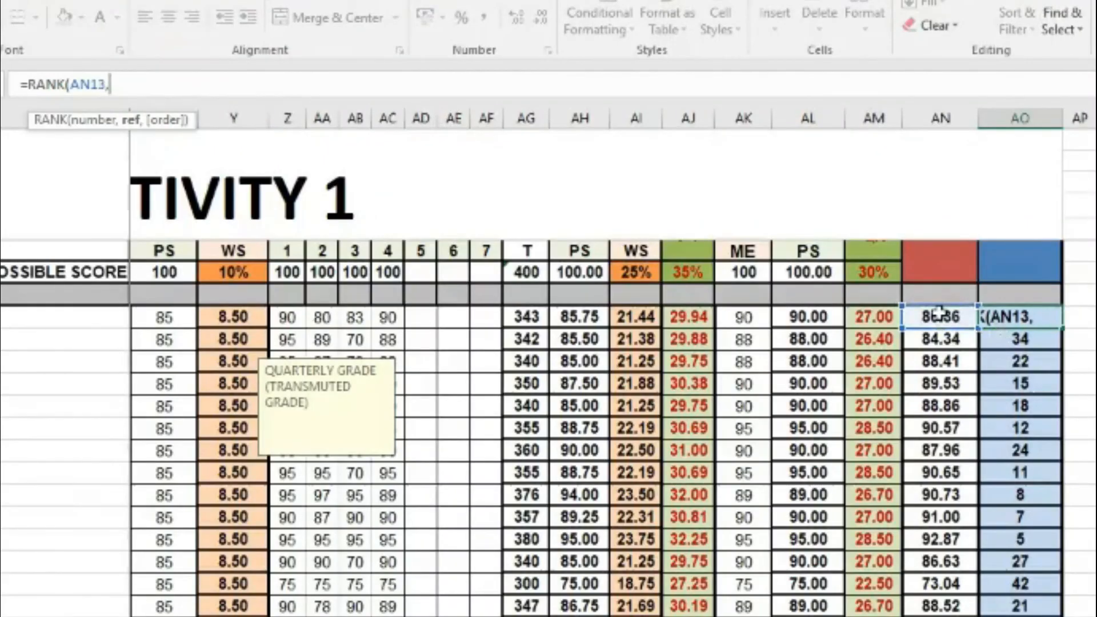
- Complete Student 1's ranking formula with the absolute range and descending order, so AO13 reads =RANK(AN13,$AN$13:$AN$54,0)
left_click(941, 316)
key("F4")
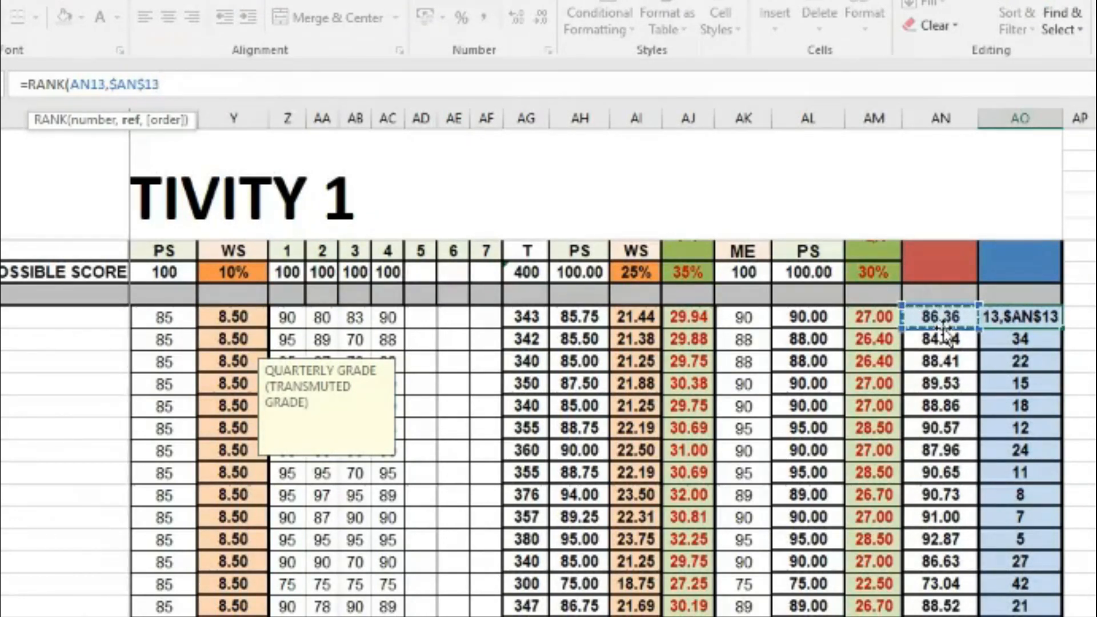
type(":")
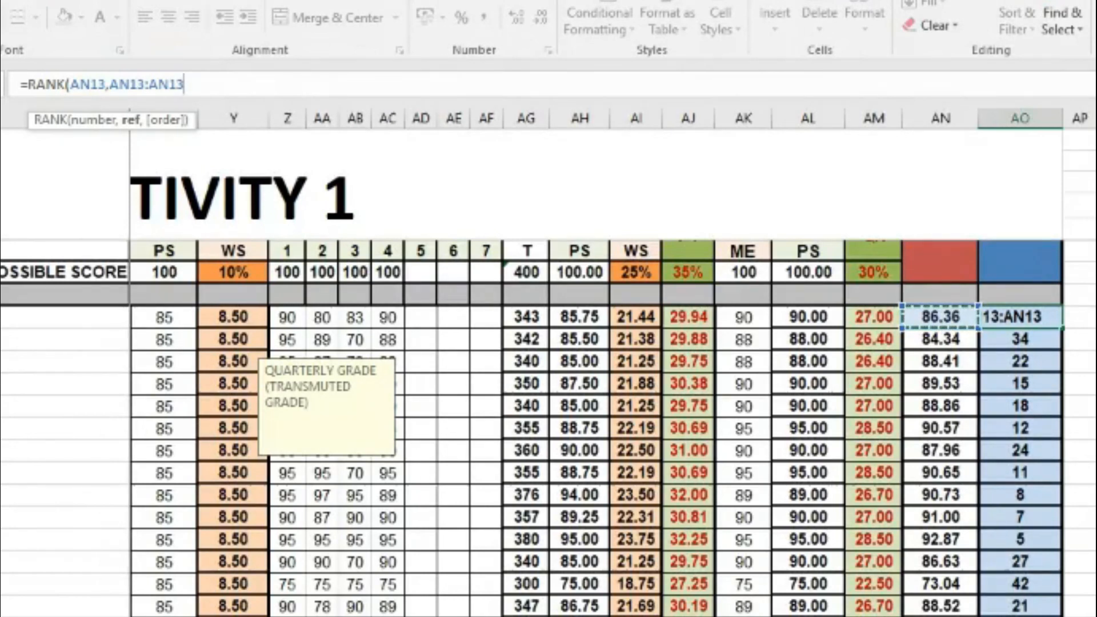
scroll(548, 428, "down", 11)
left_click(955, 473, "shift")
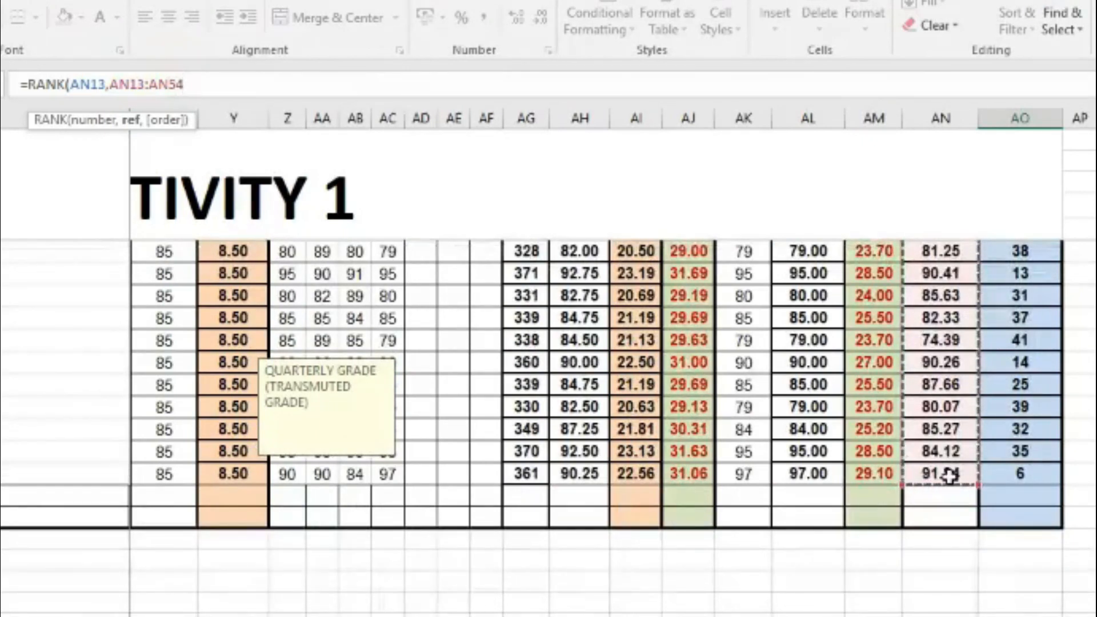
key("F4")
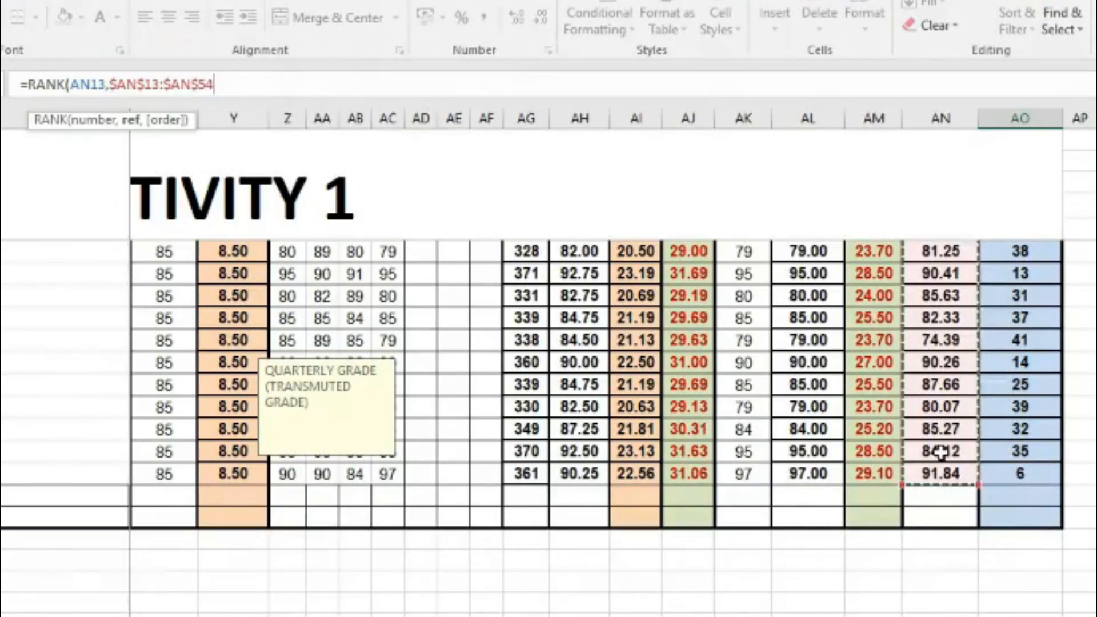
type(",0")
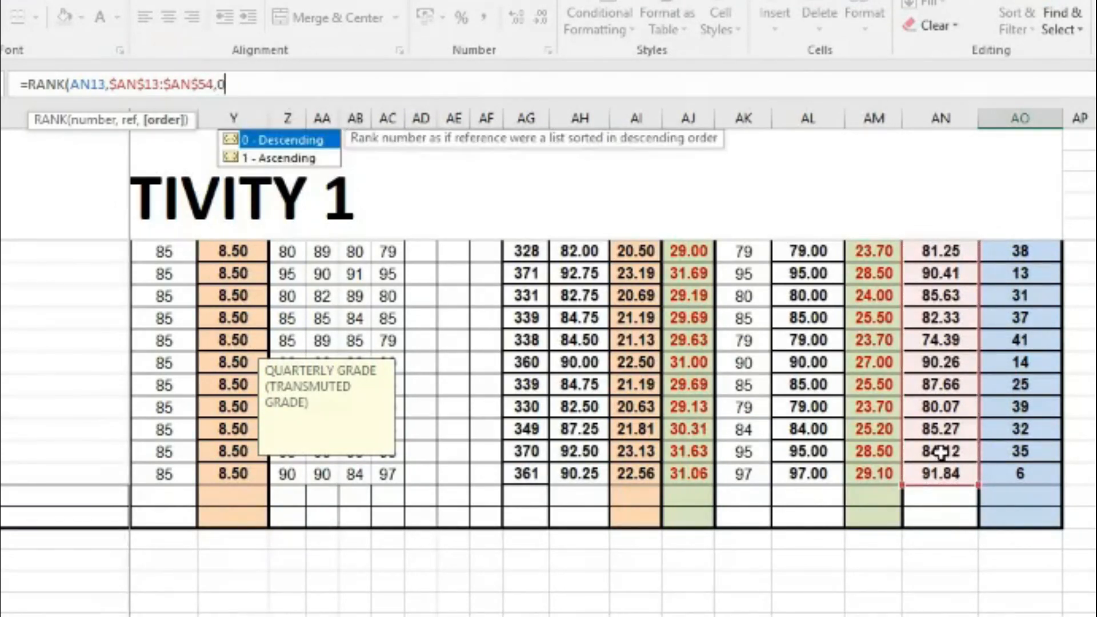
type(")")
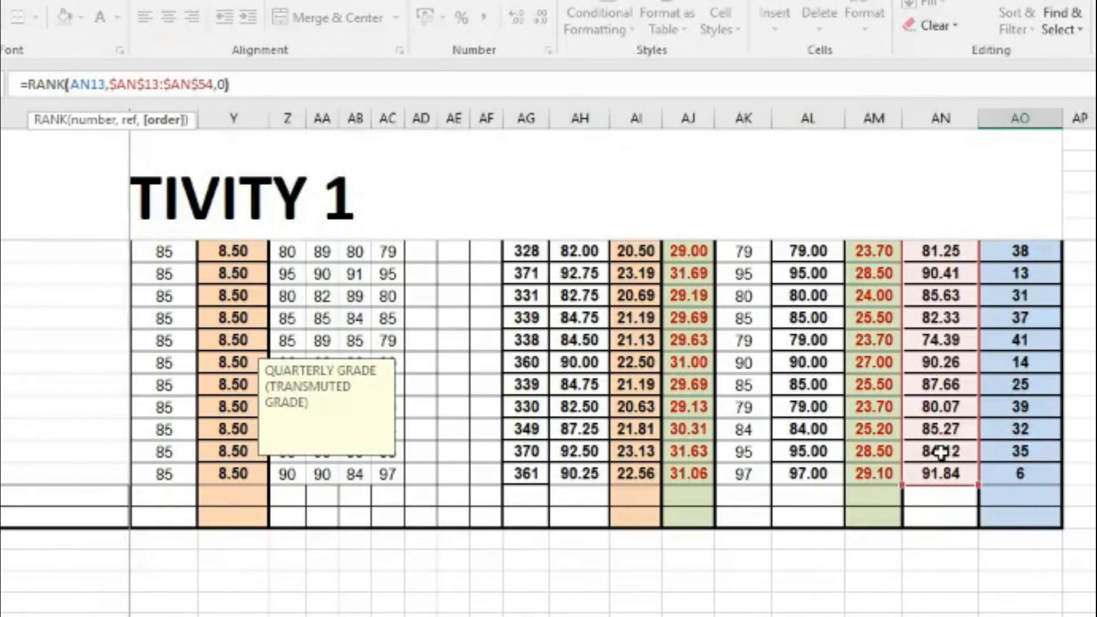
key("Return")
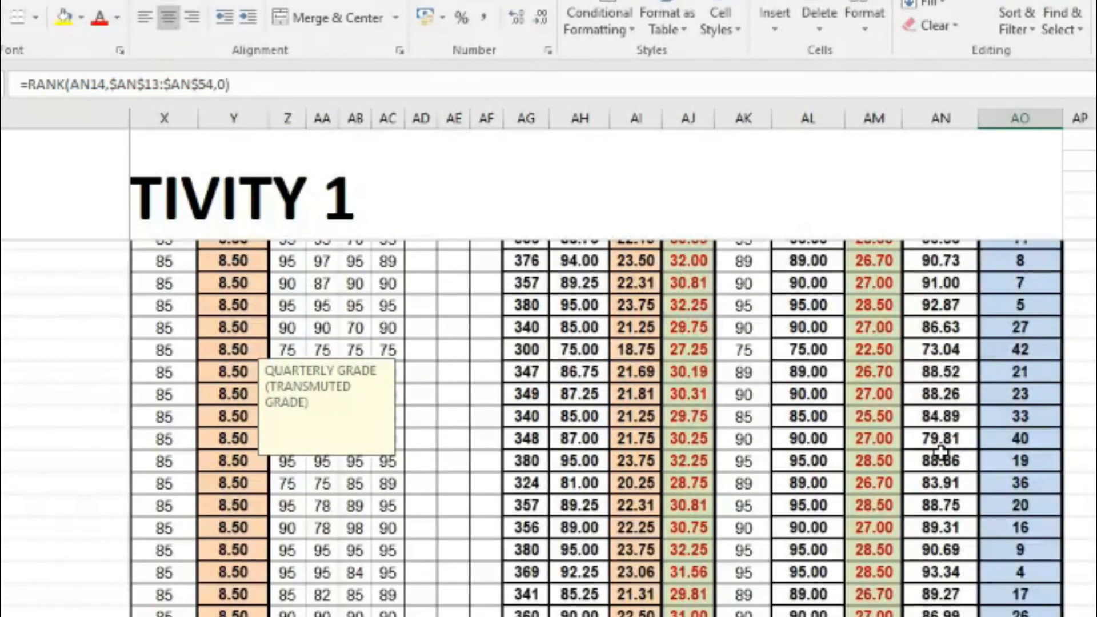
- Inspect Student 1's completed RANK formula in AO13
scroll(1037, 434, "up", 5)
left_click(1037, 434)
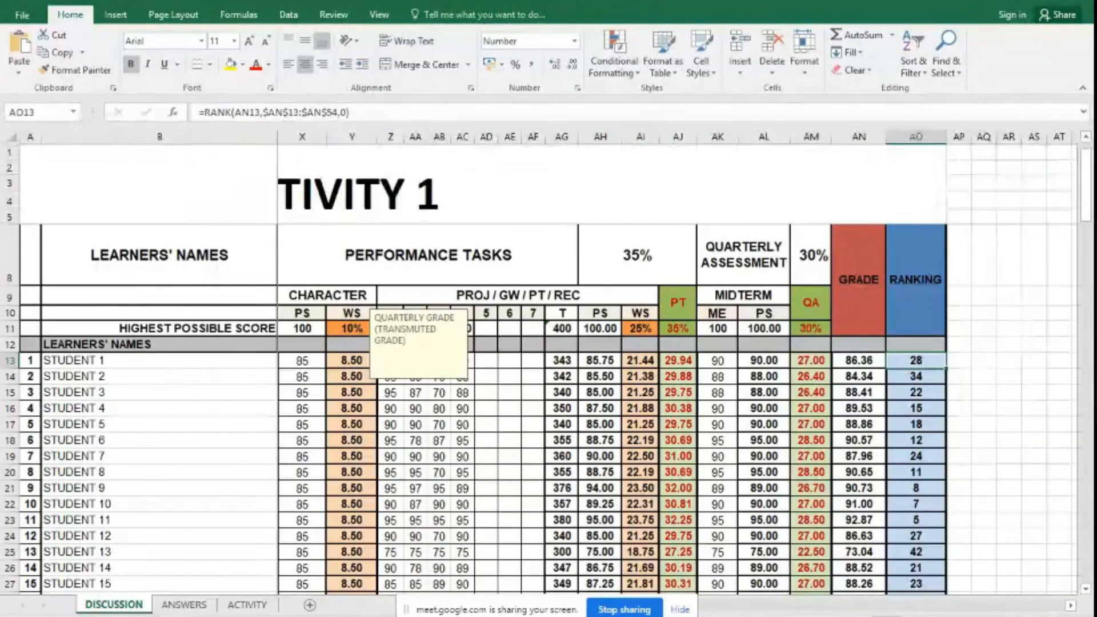
scroll(549, 364, "up", 4)
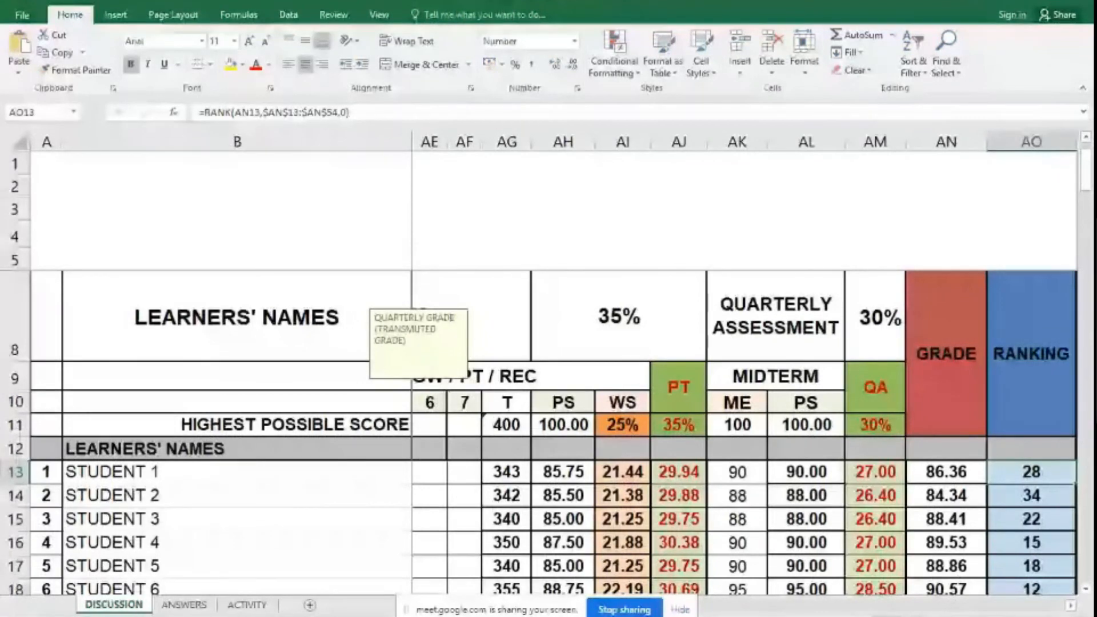
scroll(548, 363, "down", 2)
left_click(349, 113)
left_click_drag(1091, 179, 1091, 169)
left_click(346, 118)
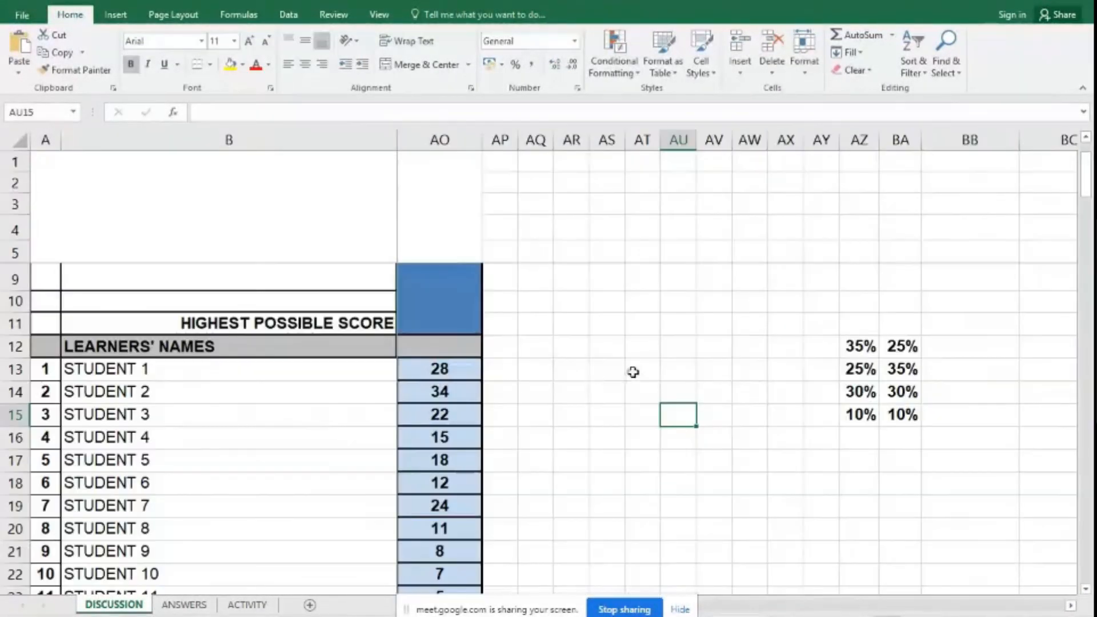
left_click(614, 364)
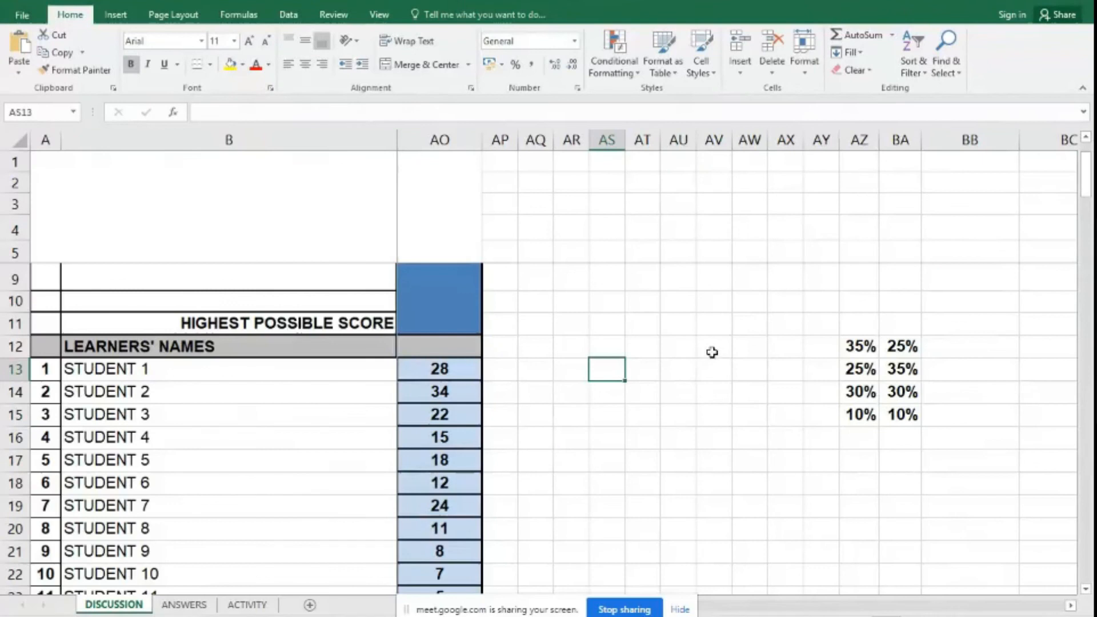
type("=")
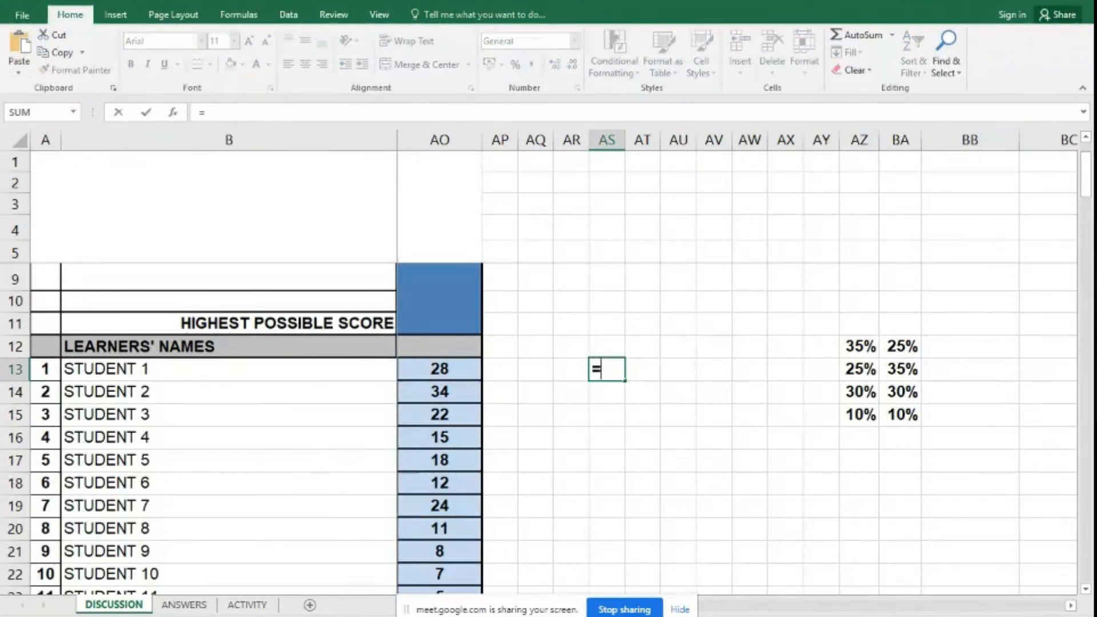
key("Escape")
- Start a demonstration RANK formula in the empty cell AR13, using Student 1's grade in AN13 as the number
key("Left")
key("Left")
key("Left")
key("Left")
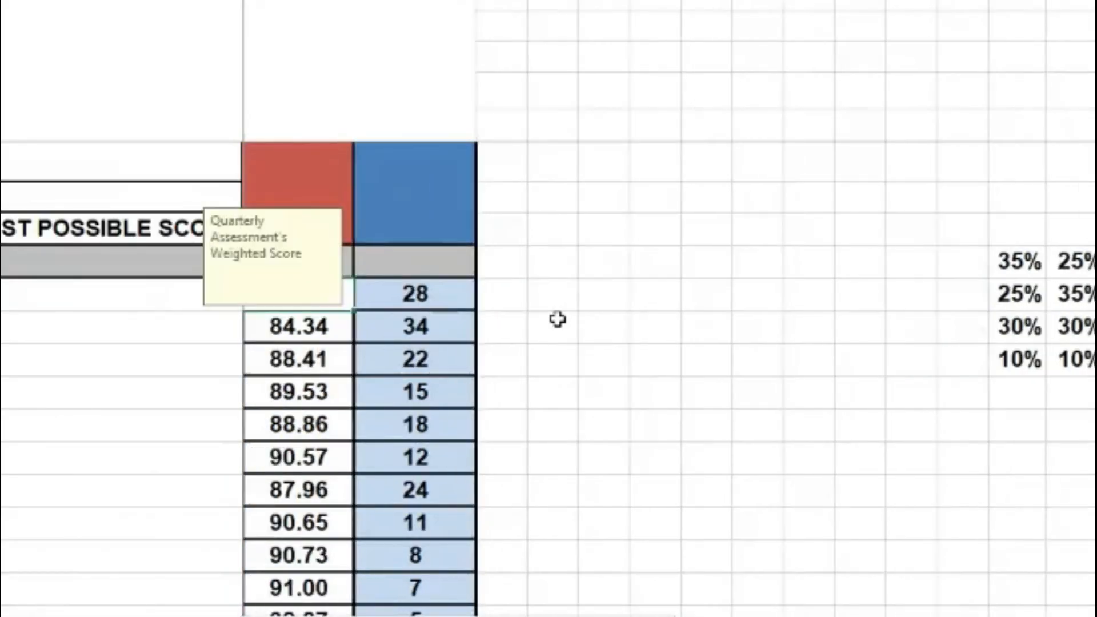
key("Left")
key("Right")
key("Right")
key("Right")
key("Right")
key("Right")
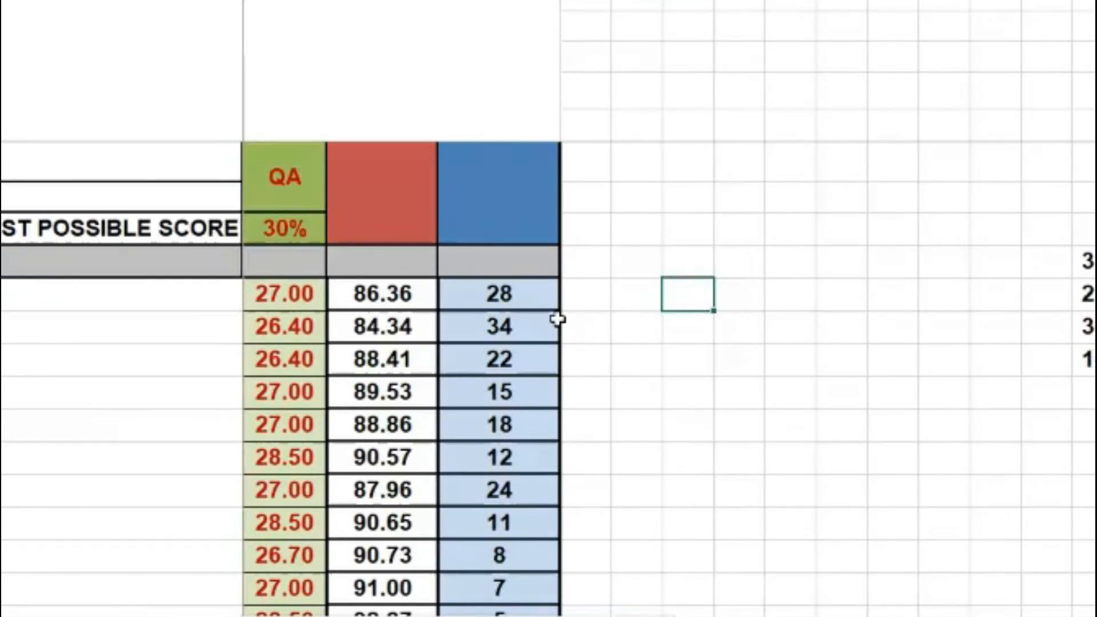
type("=")
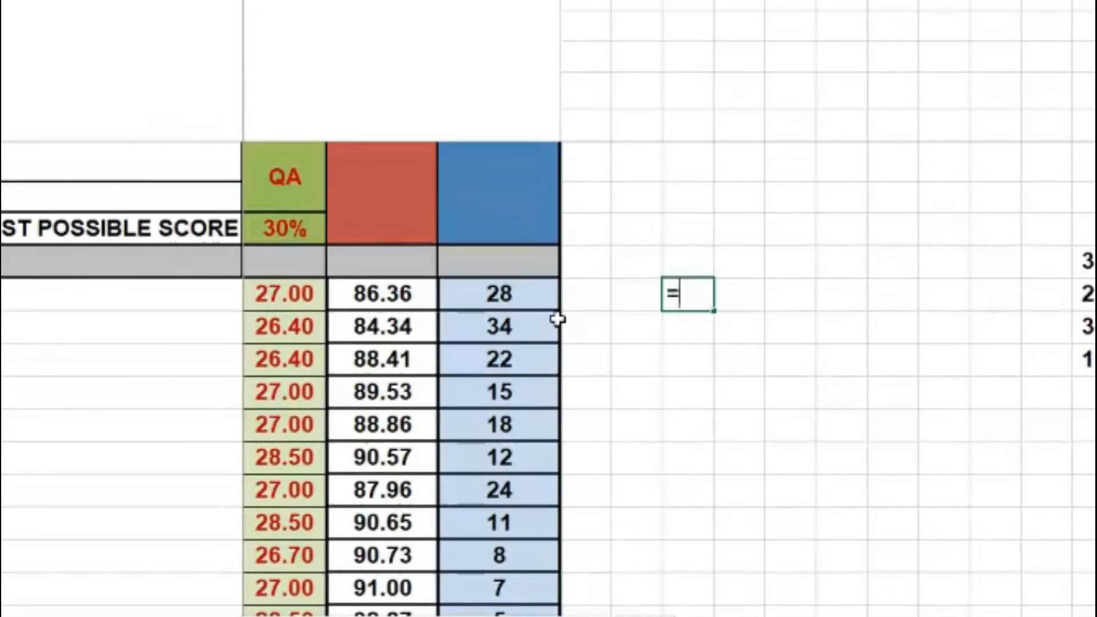
type("SU")
key("BackSpace")
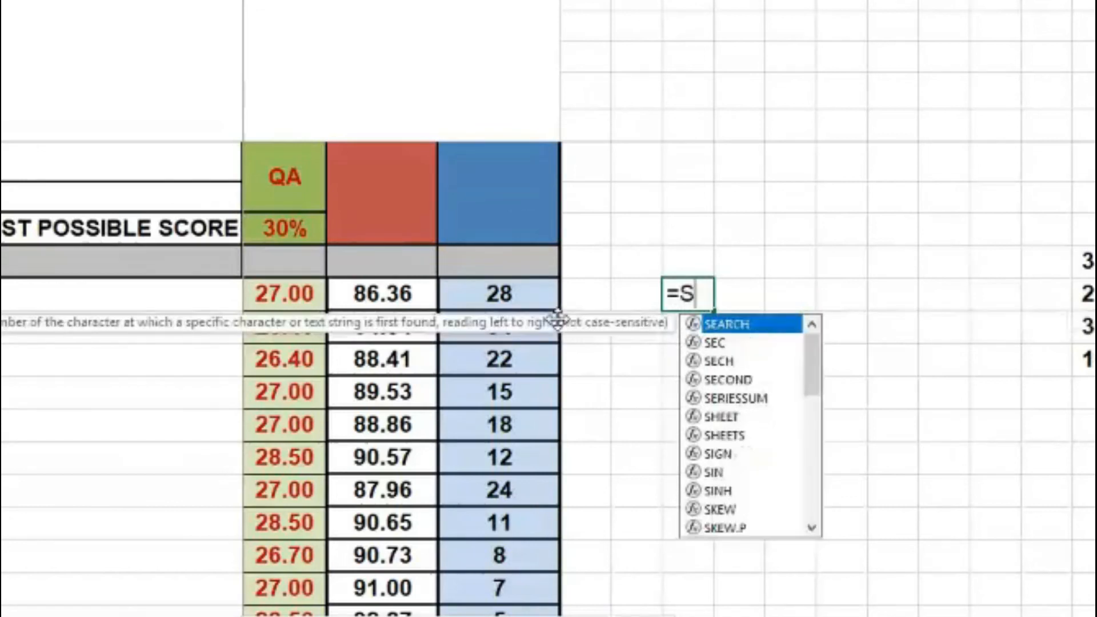
key("BackSpace")
type("RA")
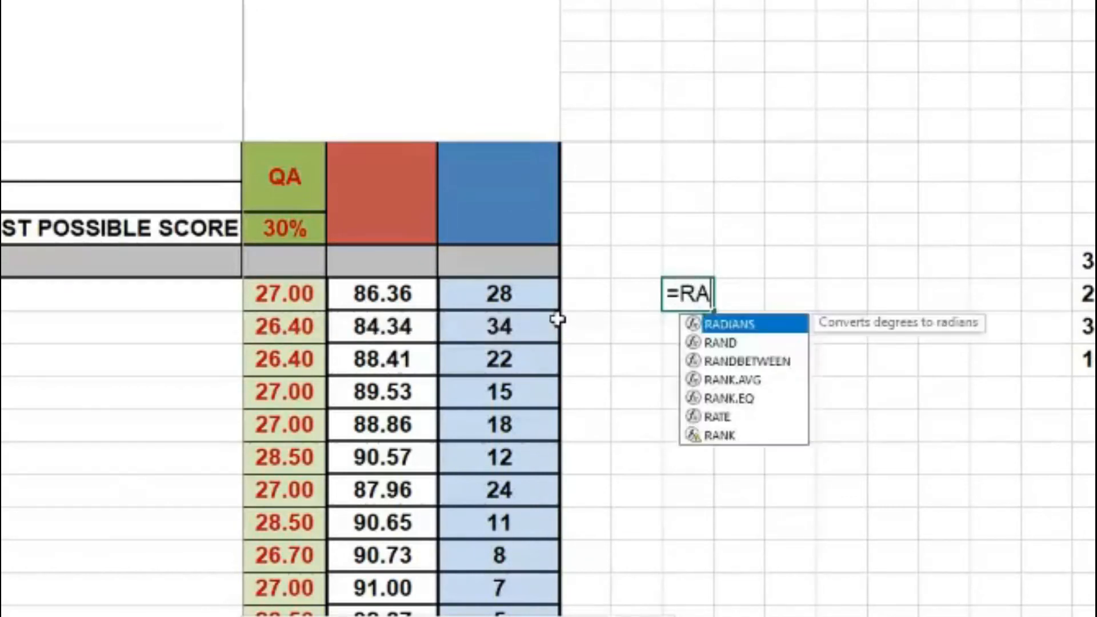
type("NK(")
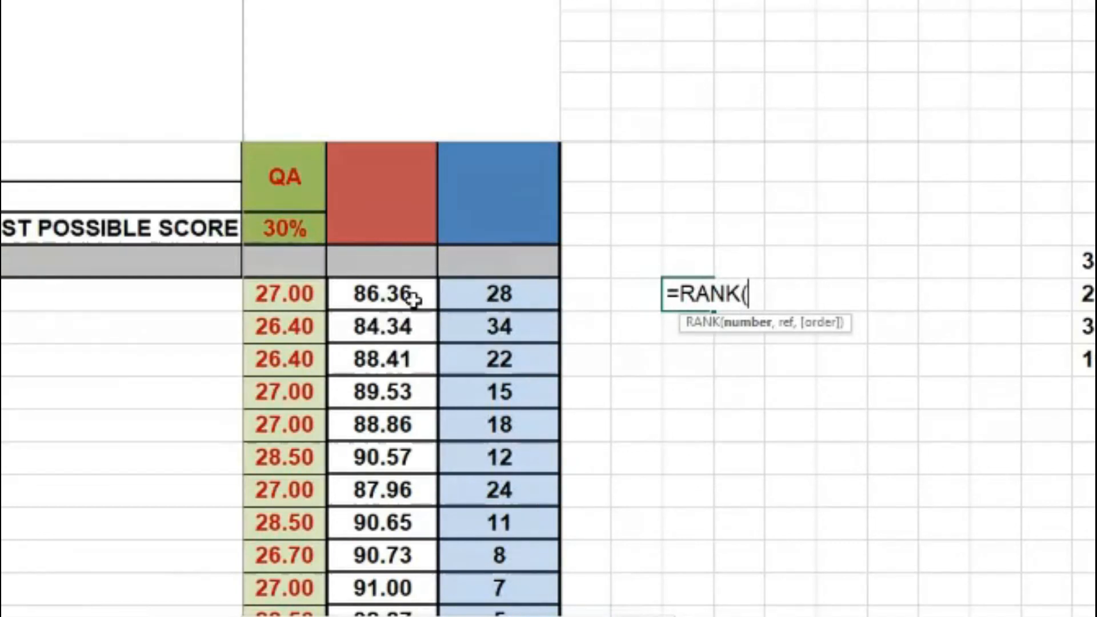
left_click(390, 294)
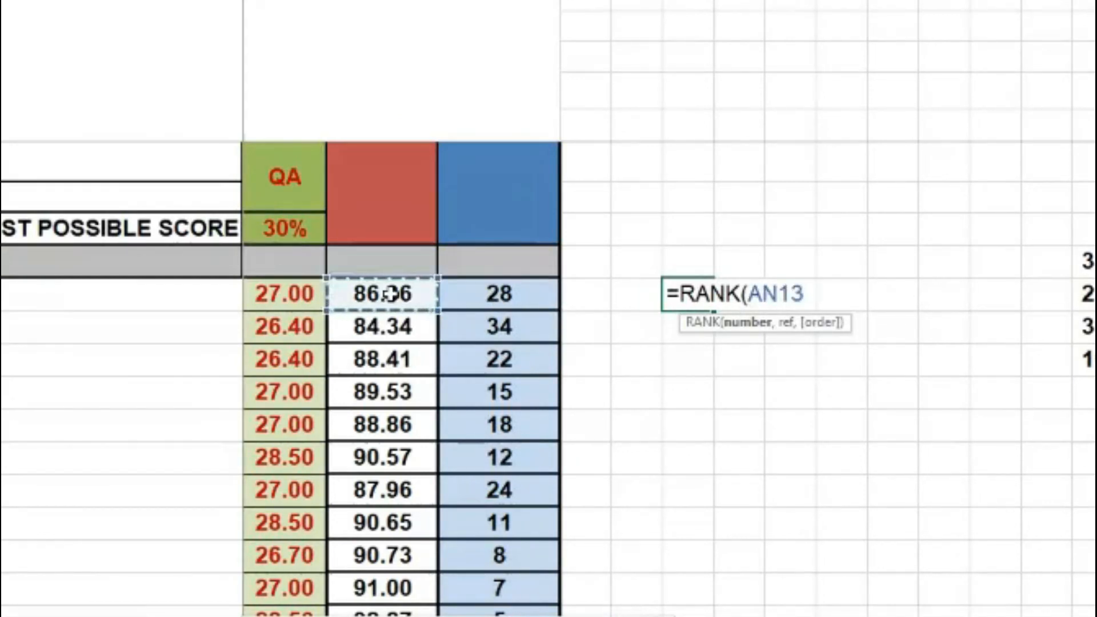
- Add the absolute grade range $AN$13:$AN$54 as the reference argument of the RANK formula in AR13
type(",")
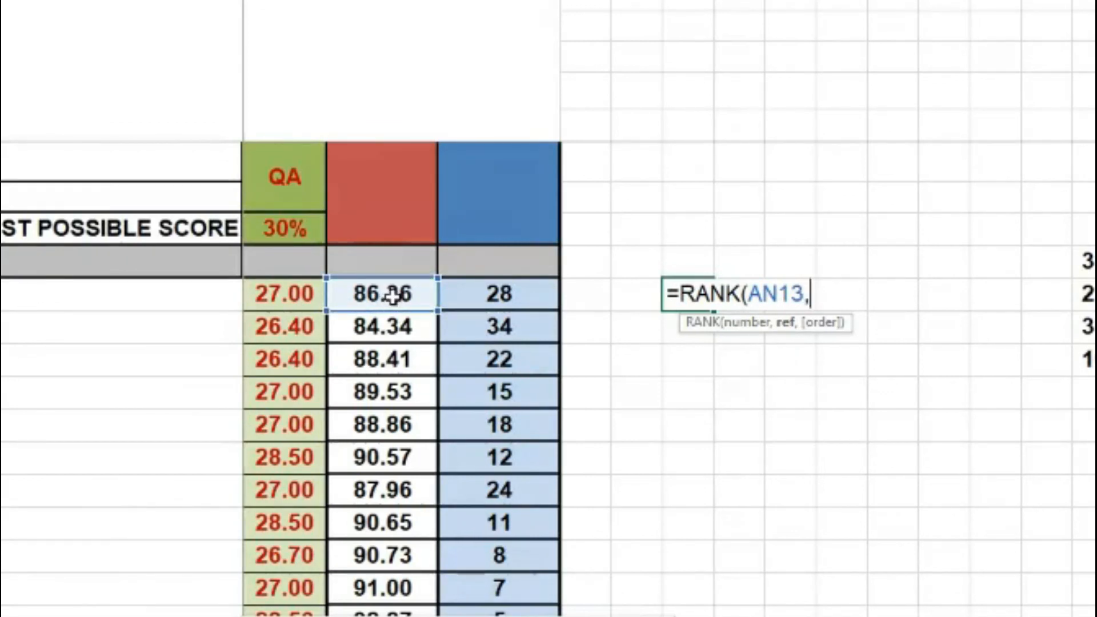
left_click(393, 295)
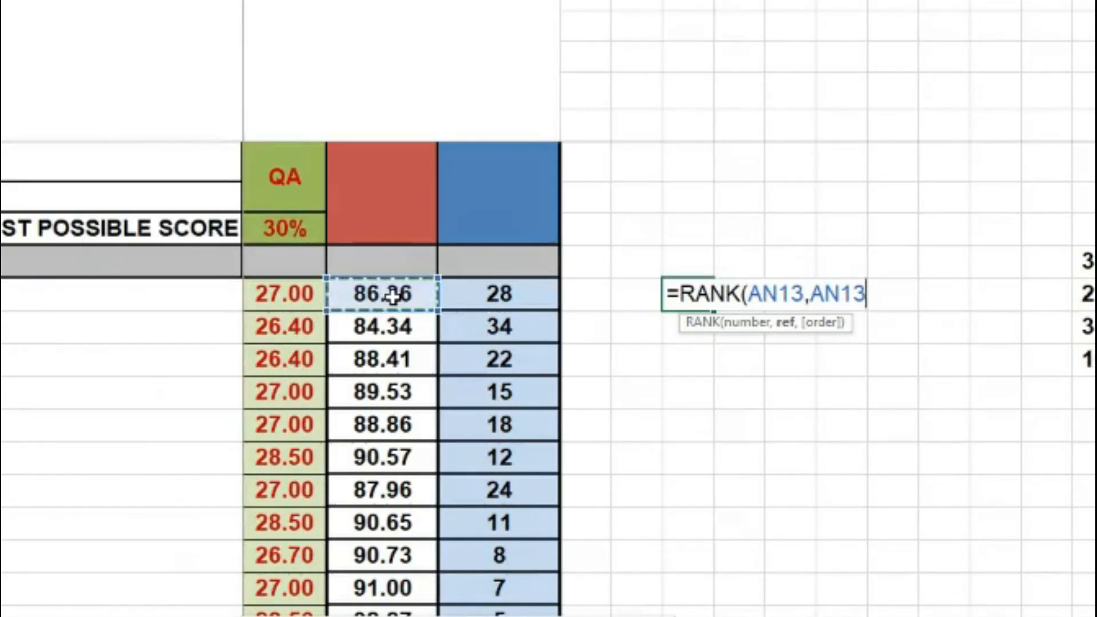
key("F4")
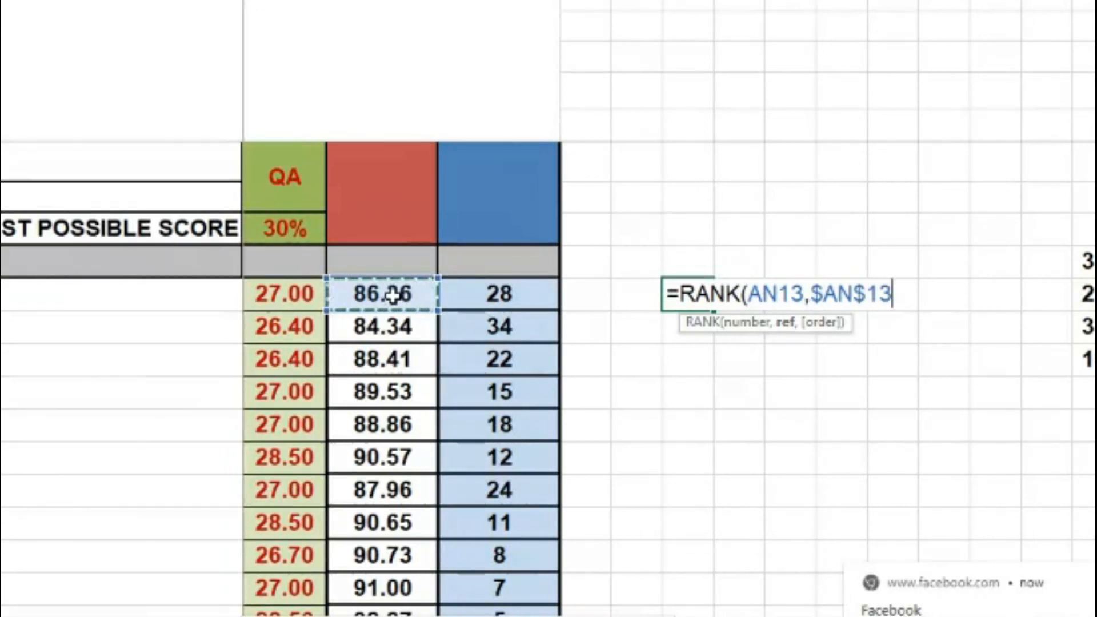
type(":")
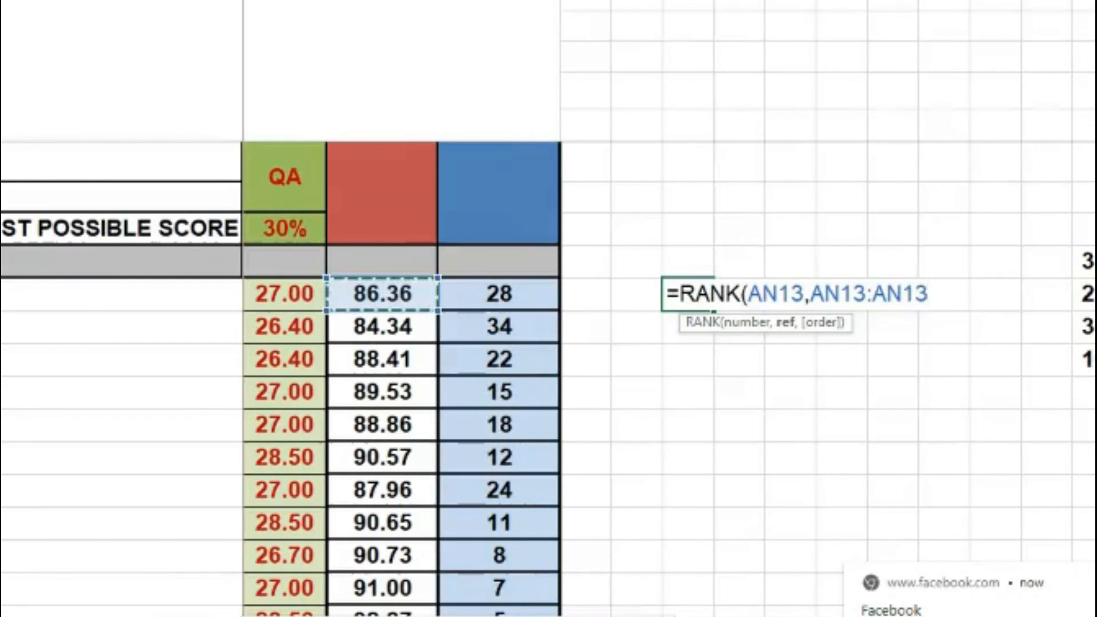
scroll(759, 148, "down", 1)
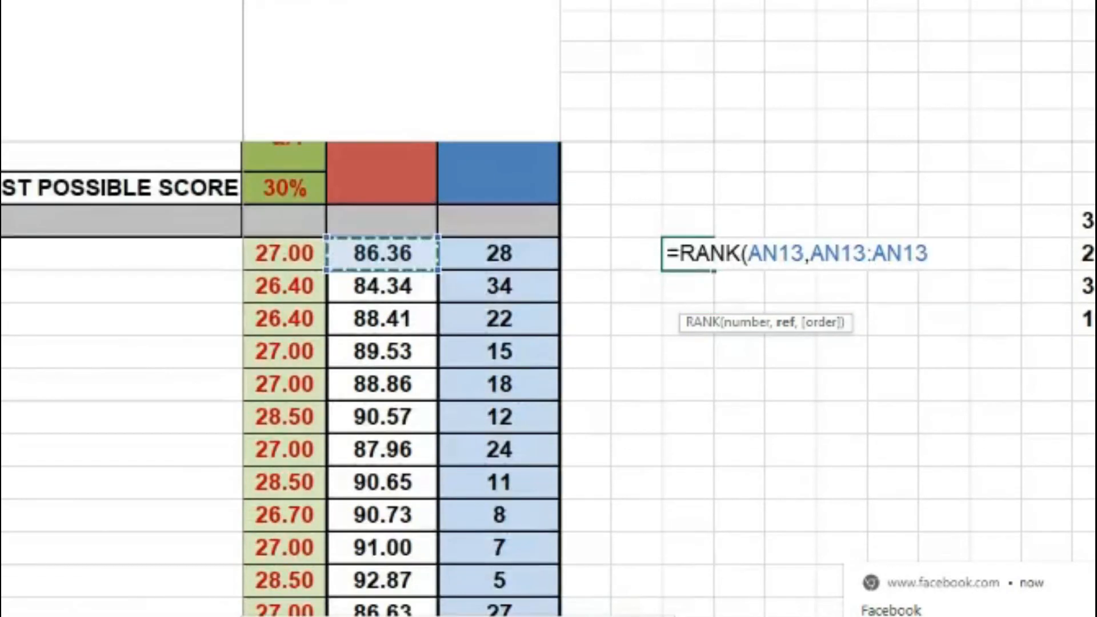
key("ctrl+shift+Down")
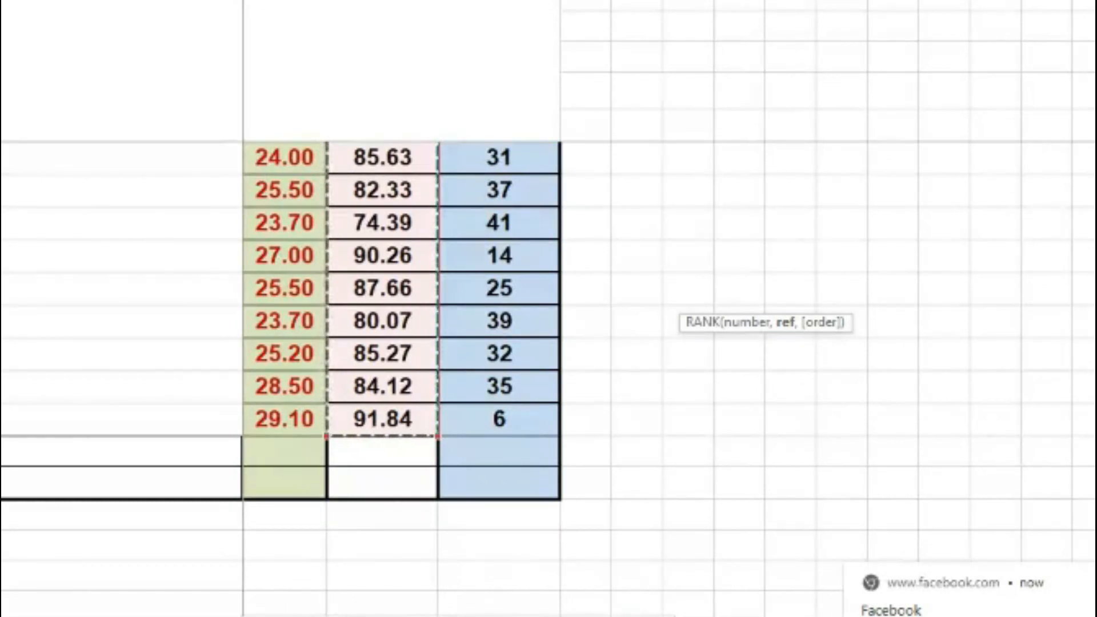
scroll(400, 297, "up", 1)
scroll(400, 343, "up", 12)
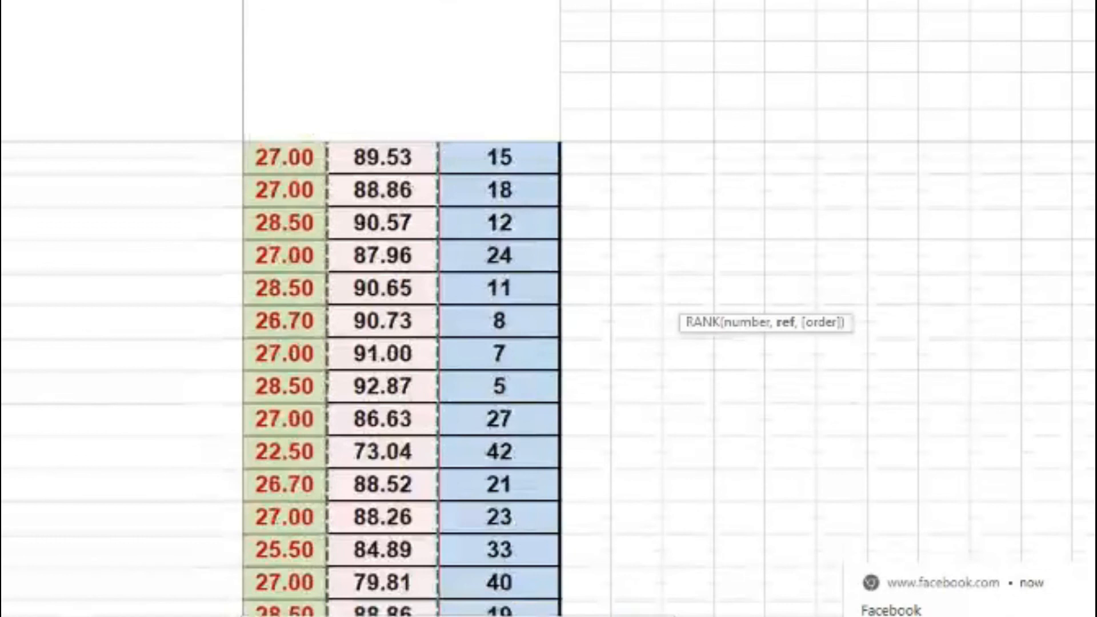
scroll(400, 342, "down", 2)
scroll(400, 342, "up", 2)
scroll(808, 255, "down", 2)
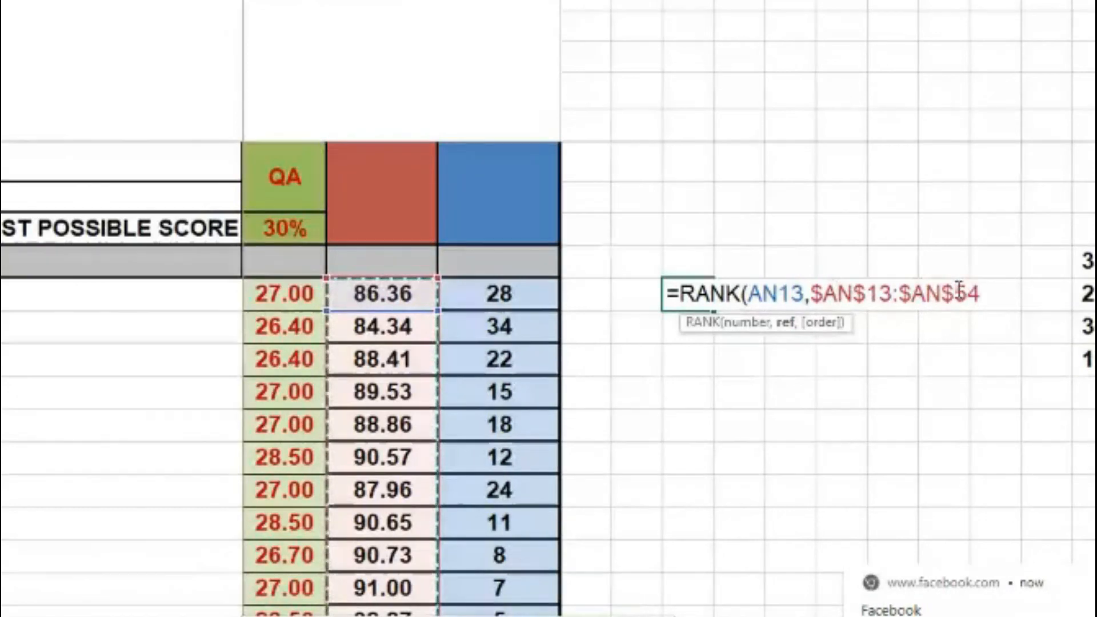
- Finish the AR13 formula with descending order 0, so it reads =RANK(AN13,$AN$13:$AN$54,0), and reselect the cell
type(",")
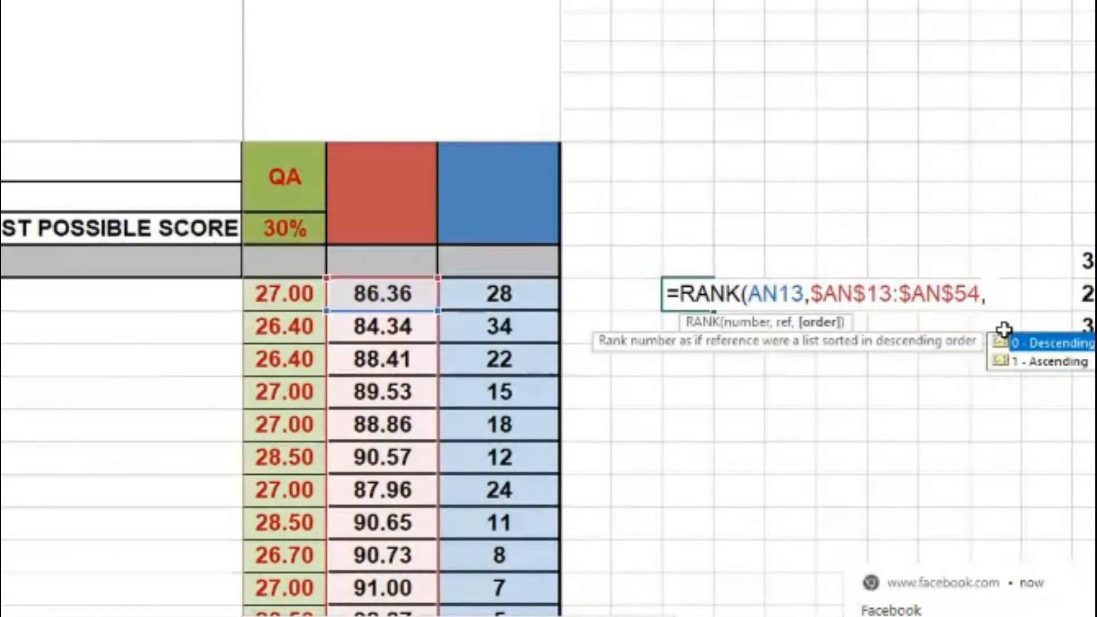
type("0")
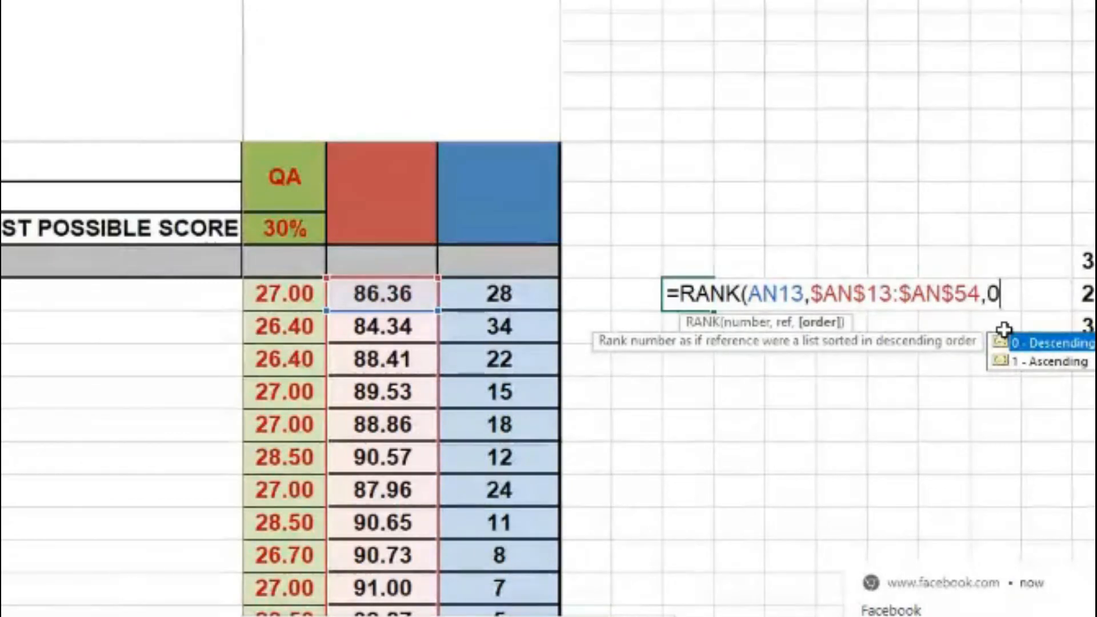
type(")")
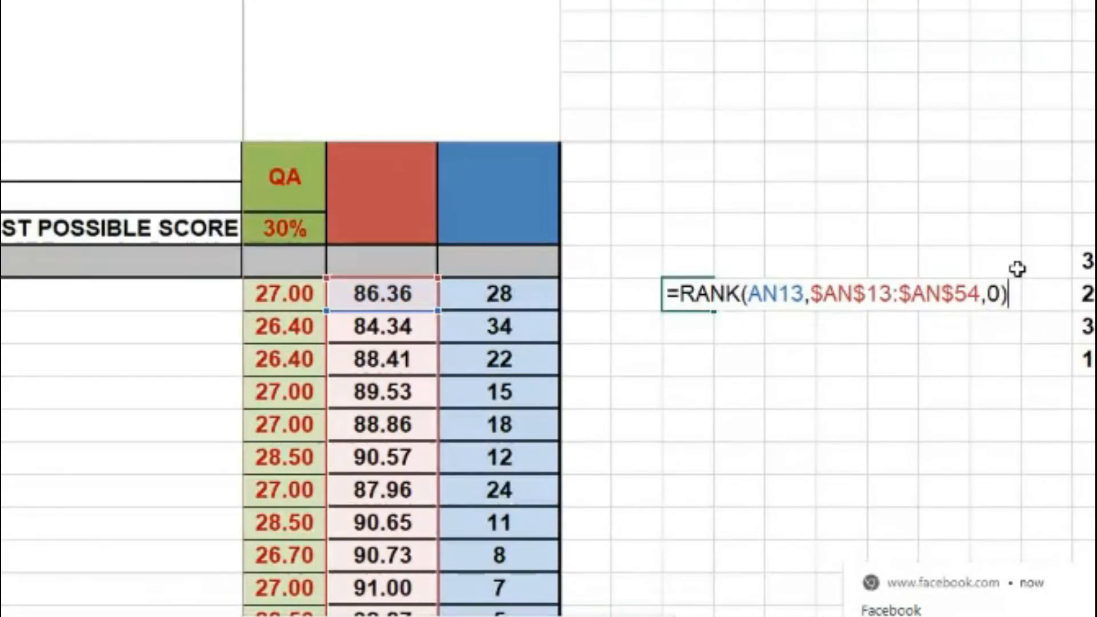
key("Return")
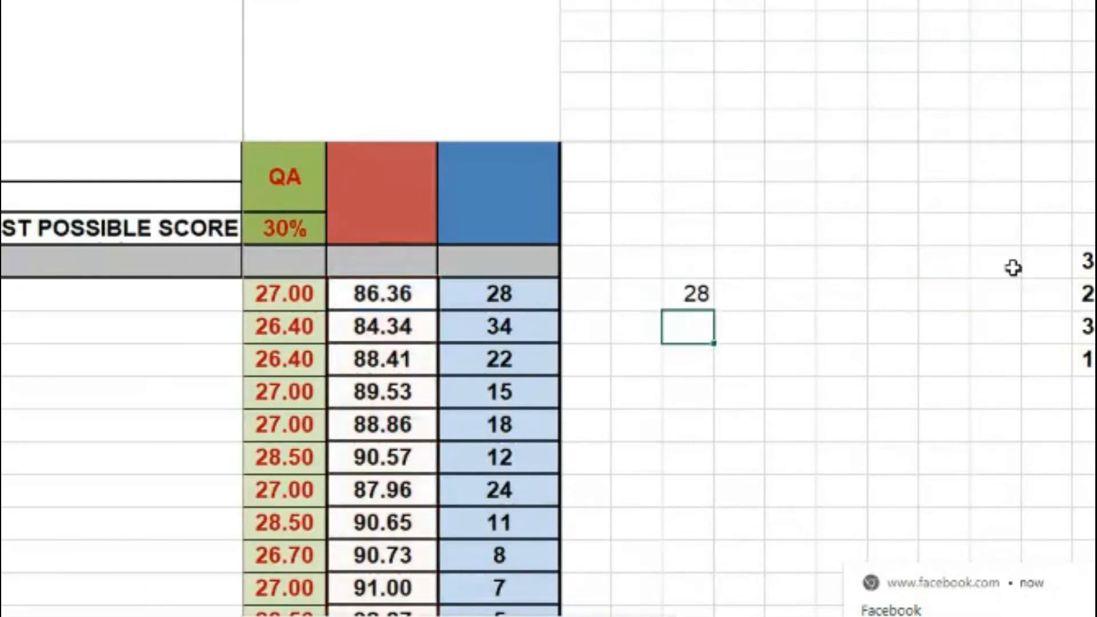
left_click(697, 294)
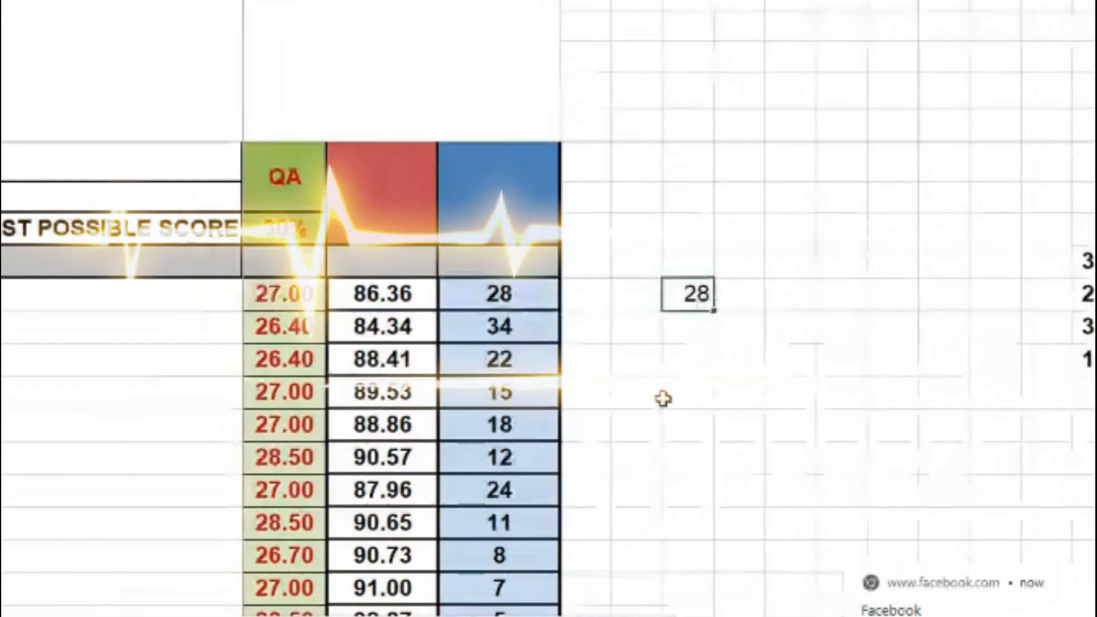